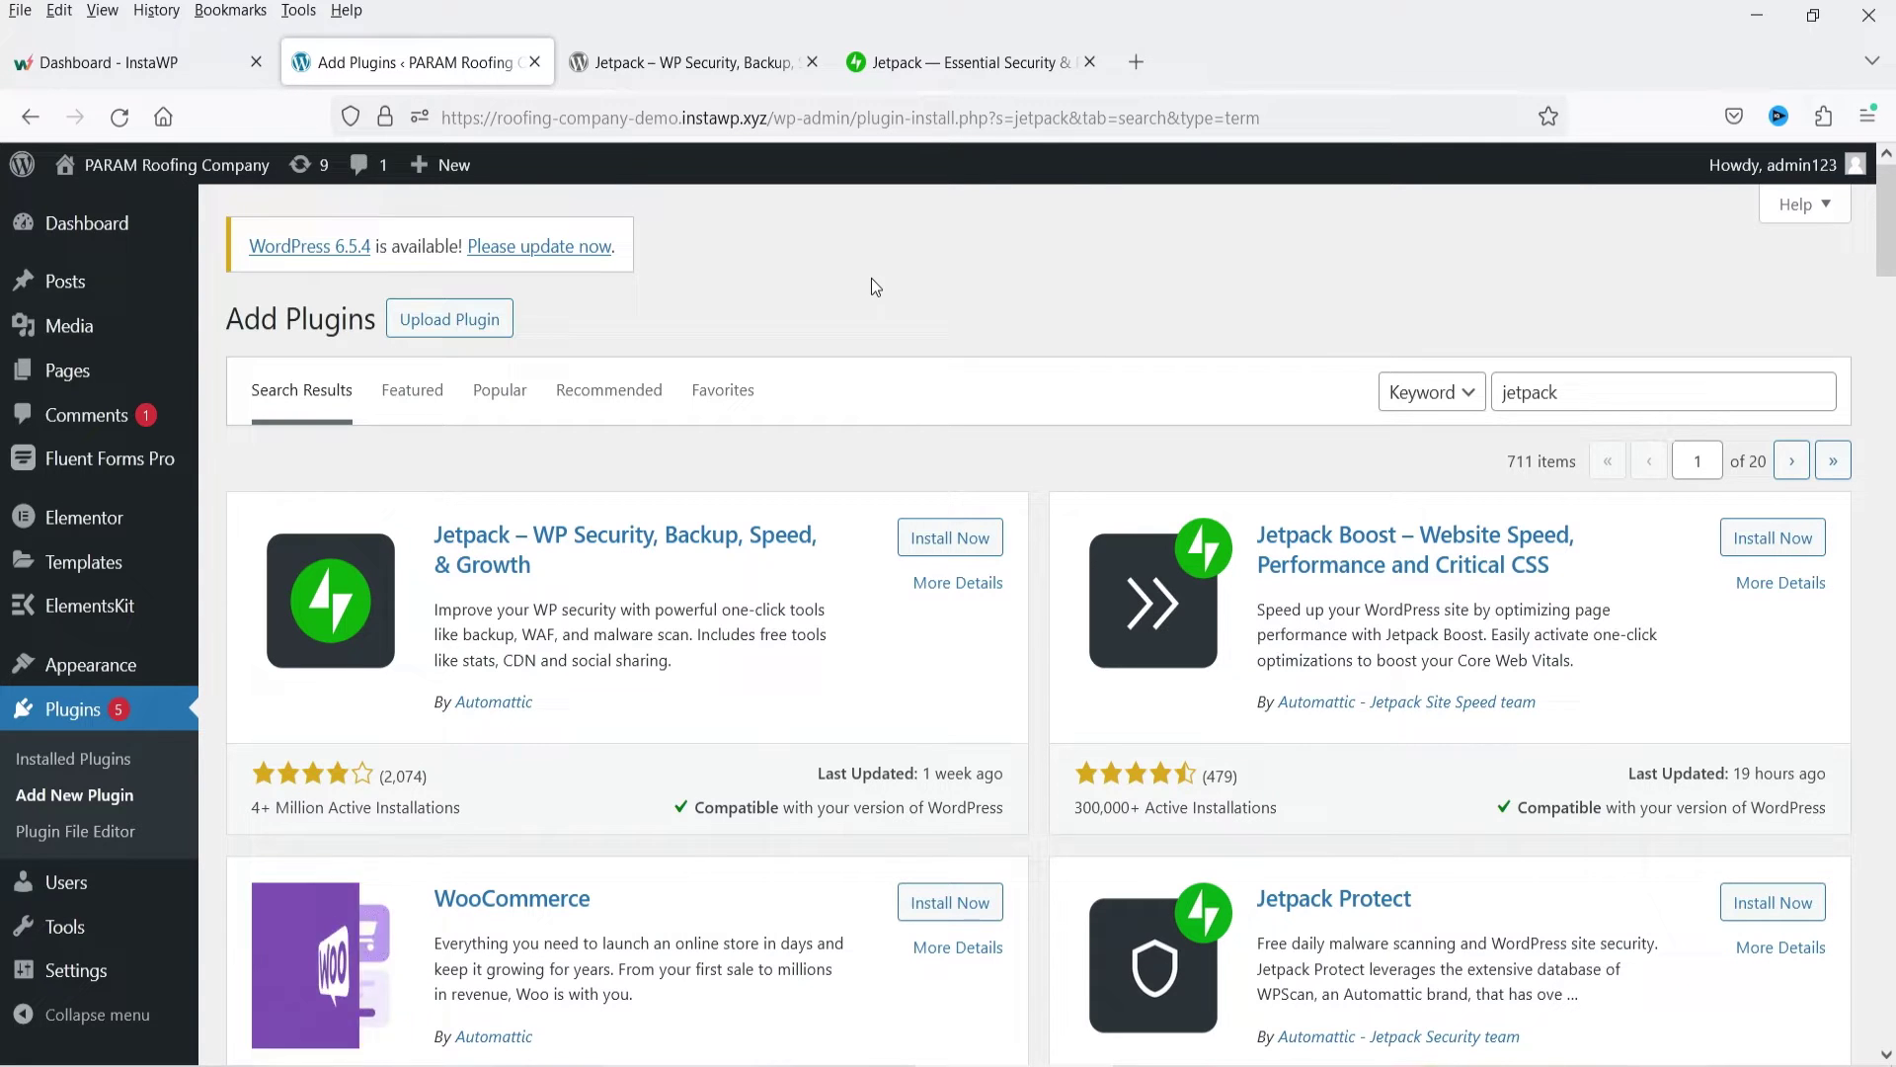
Step: Browse the jetpack.com plan pricing cards, briefly checking the Akismet video tab and returning
scroll(1469, 585, down, 2)
scroll(1407, 567, down, 4)
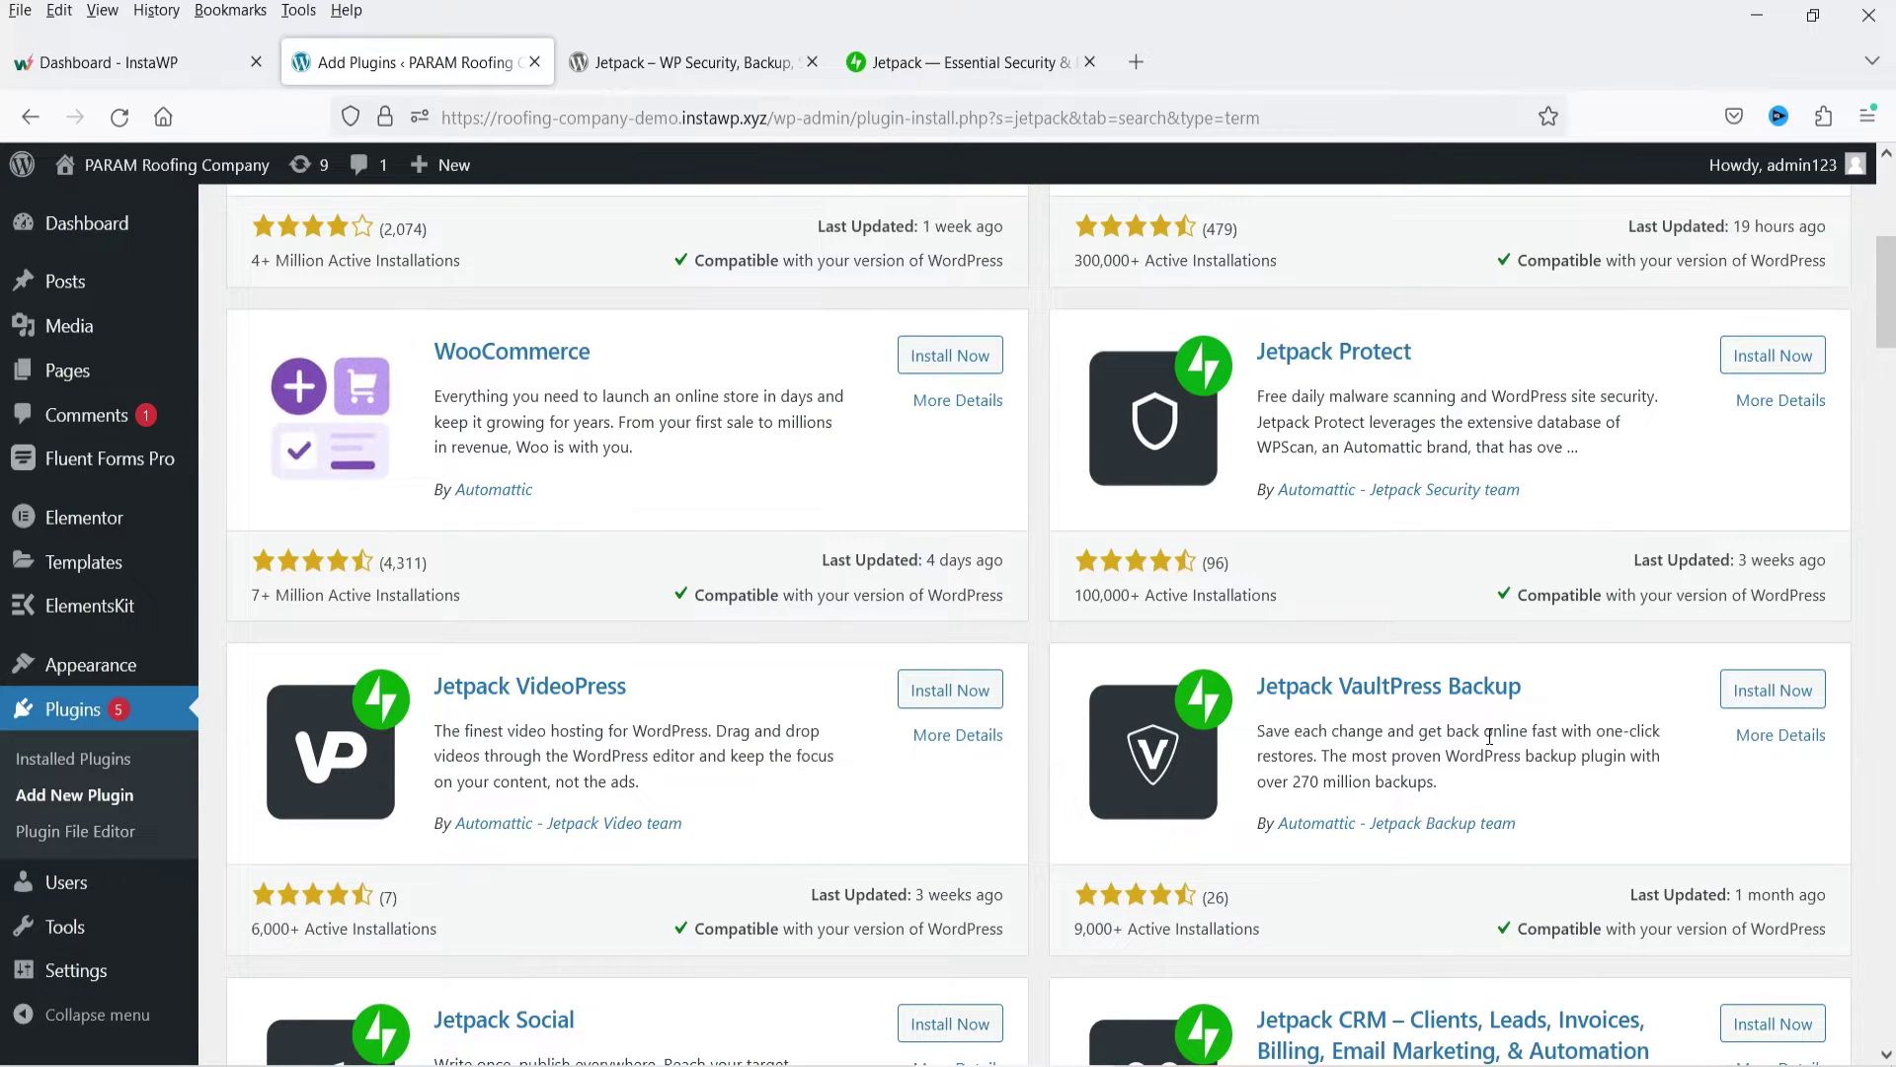
scroll(1571, 648, down, 2)
scroll(1570, 651, down, 1)
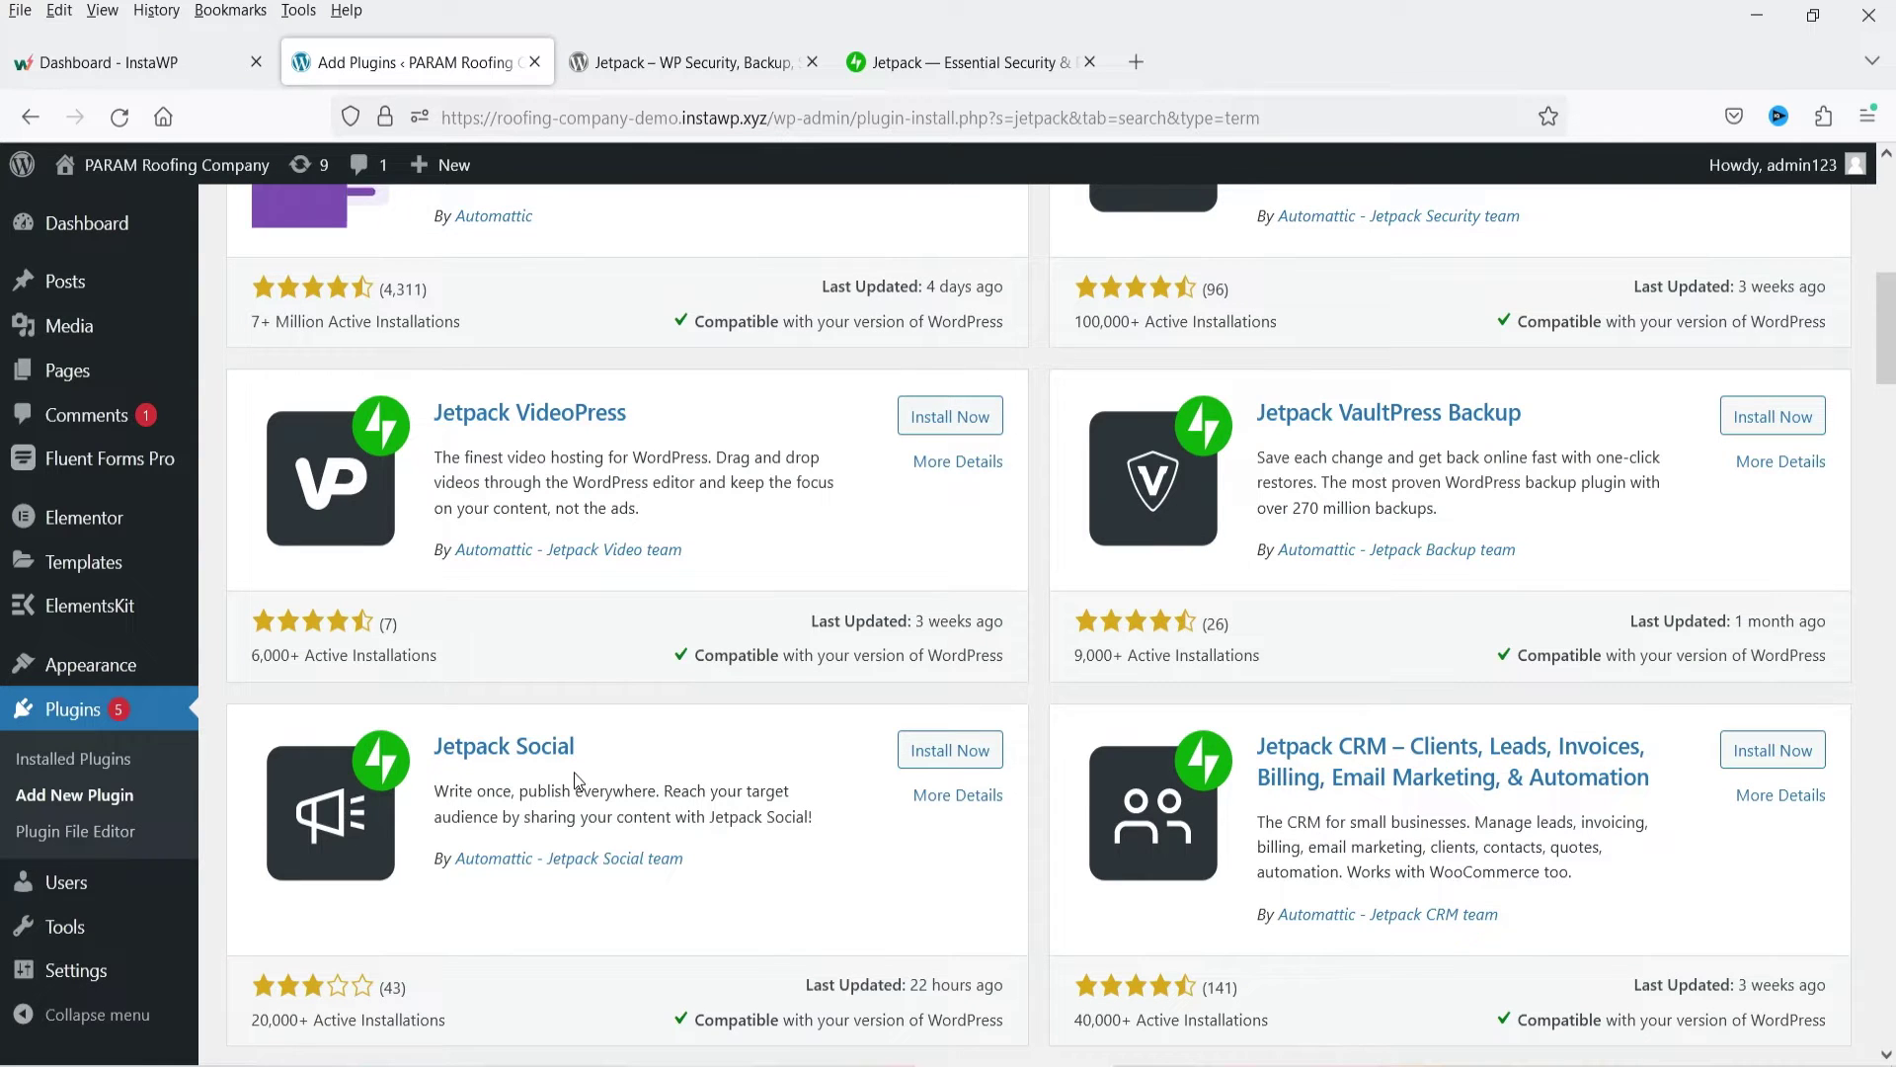
scroll(1327, 775, down, 4)
scroll(1328, 776, up, 3)
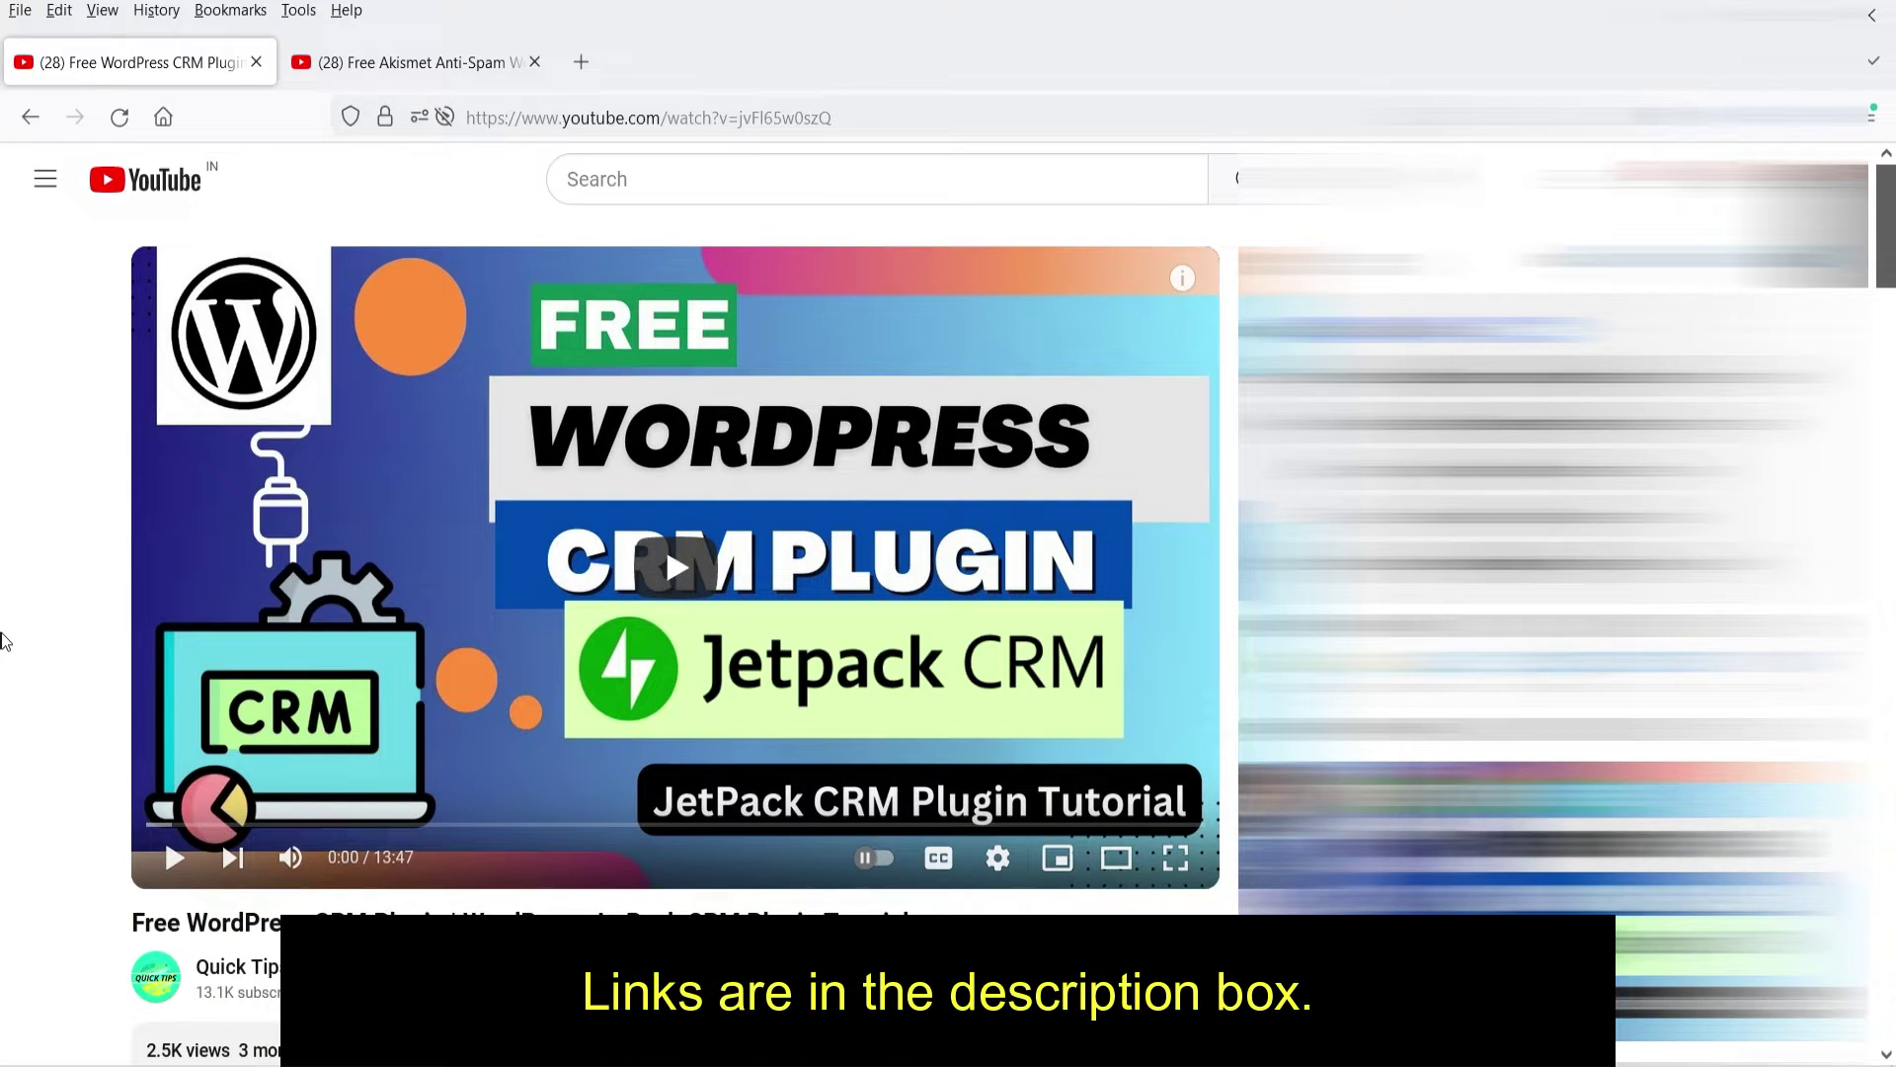
key(ctrl+Tab)
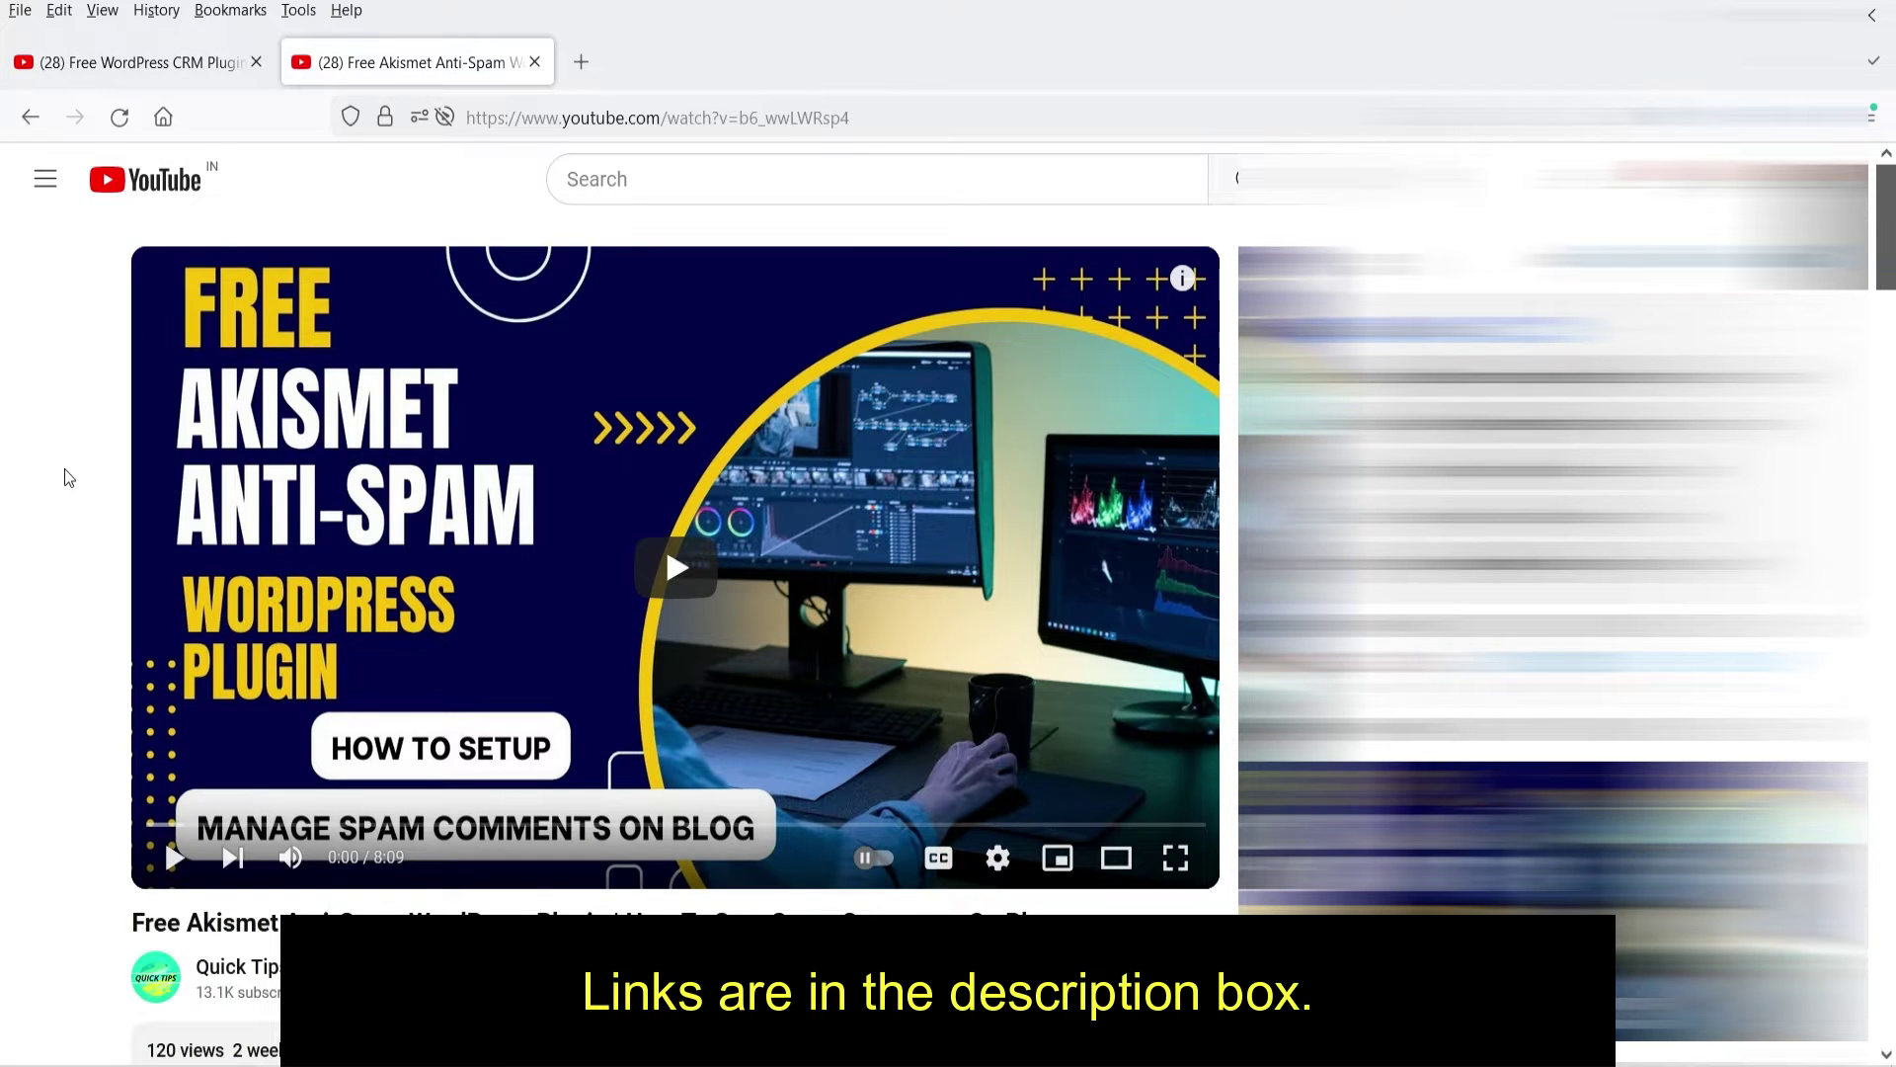
key(ctrl+Tab)
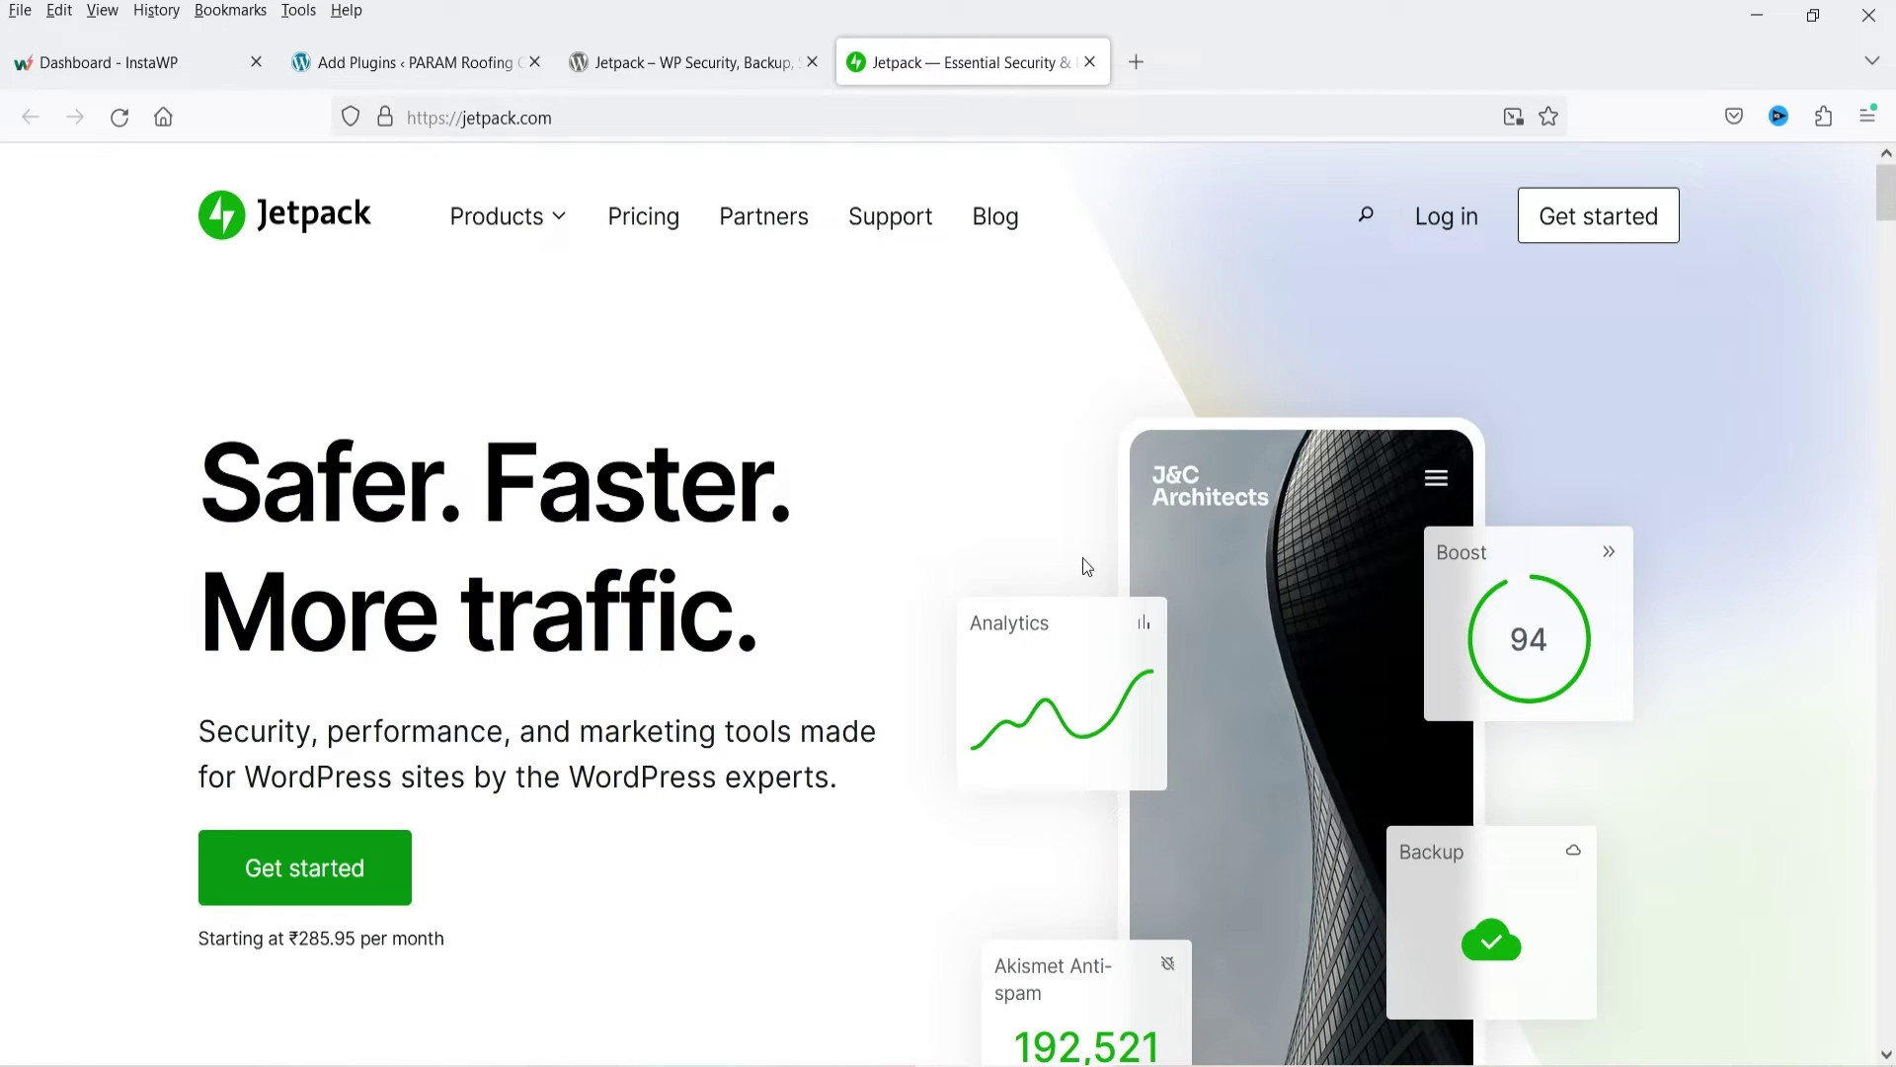
Step: Review the Jetpack feature sections, then return to the jetpack plugin search results
drag(1886, 193, 1799, 626)
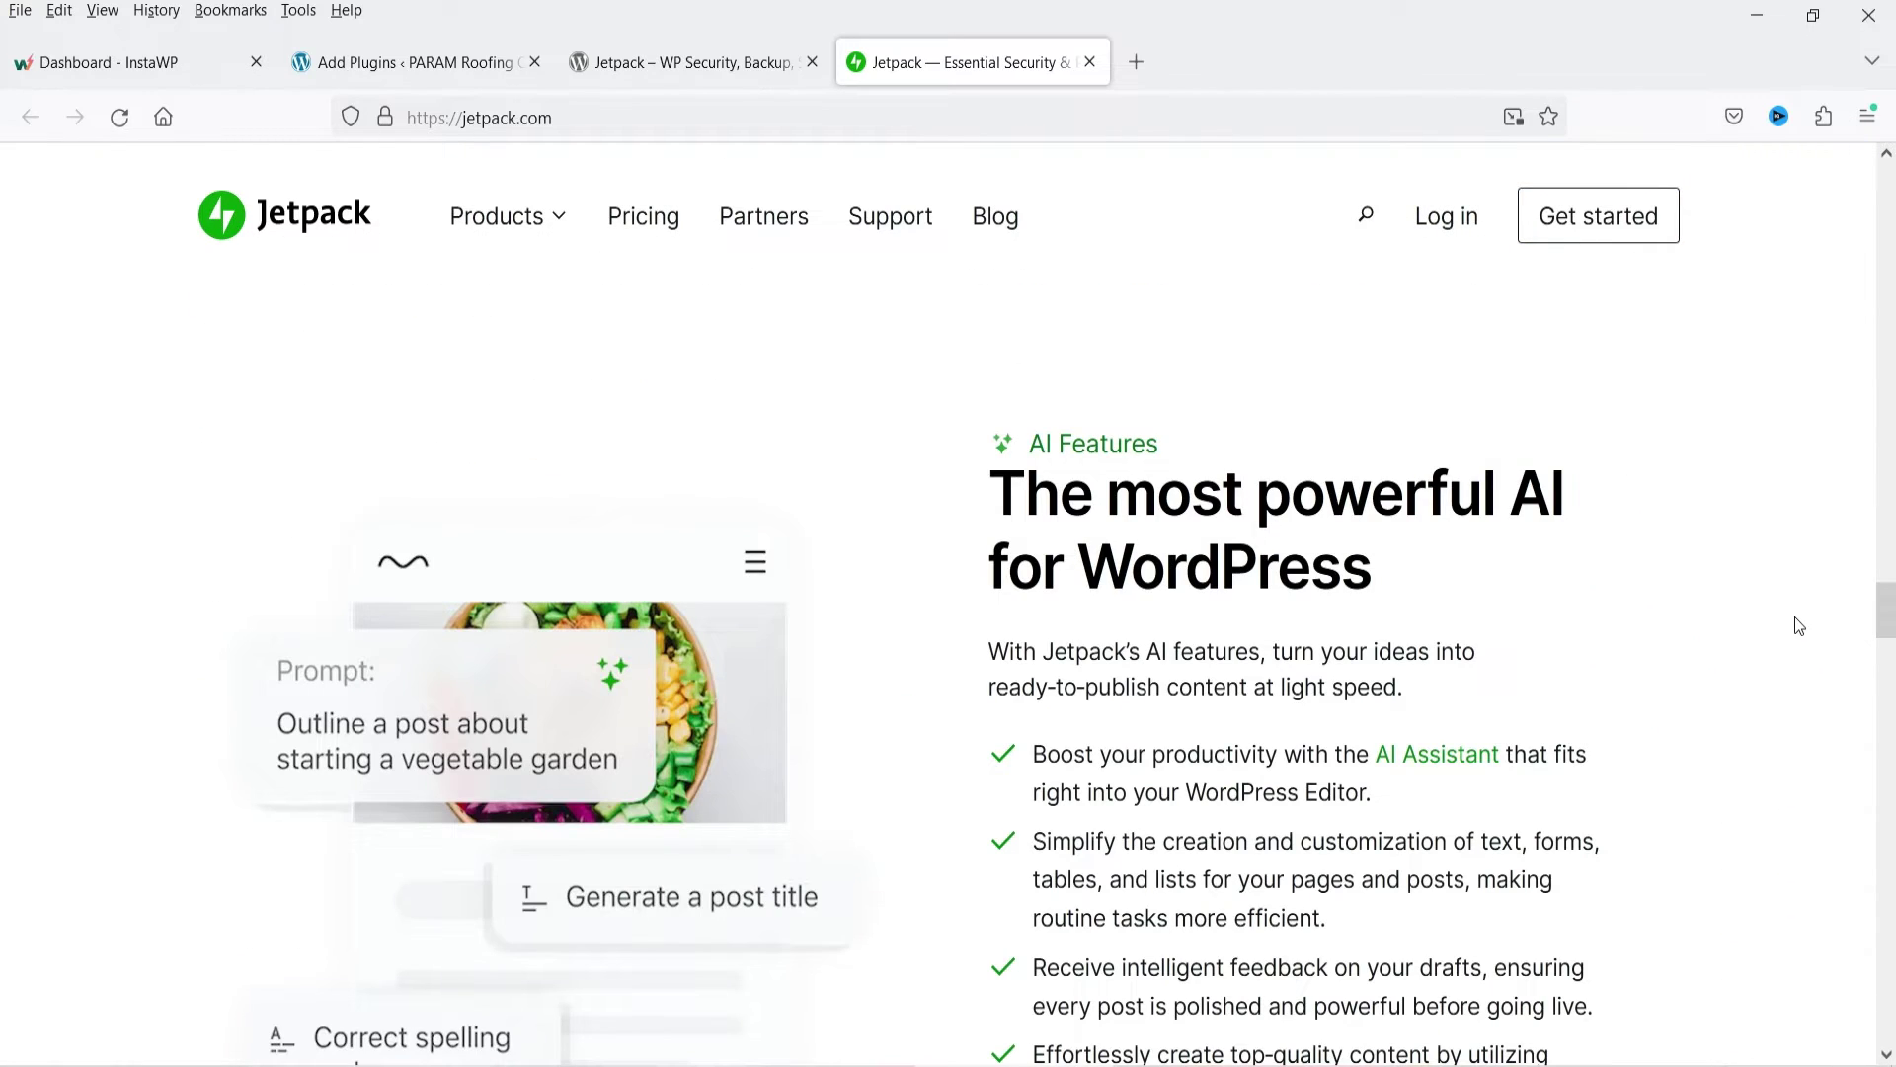
scroll(1751, 488, down, 15)
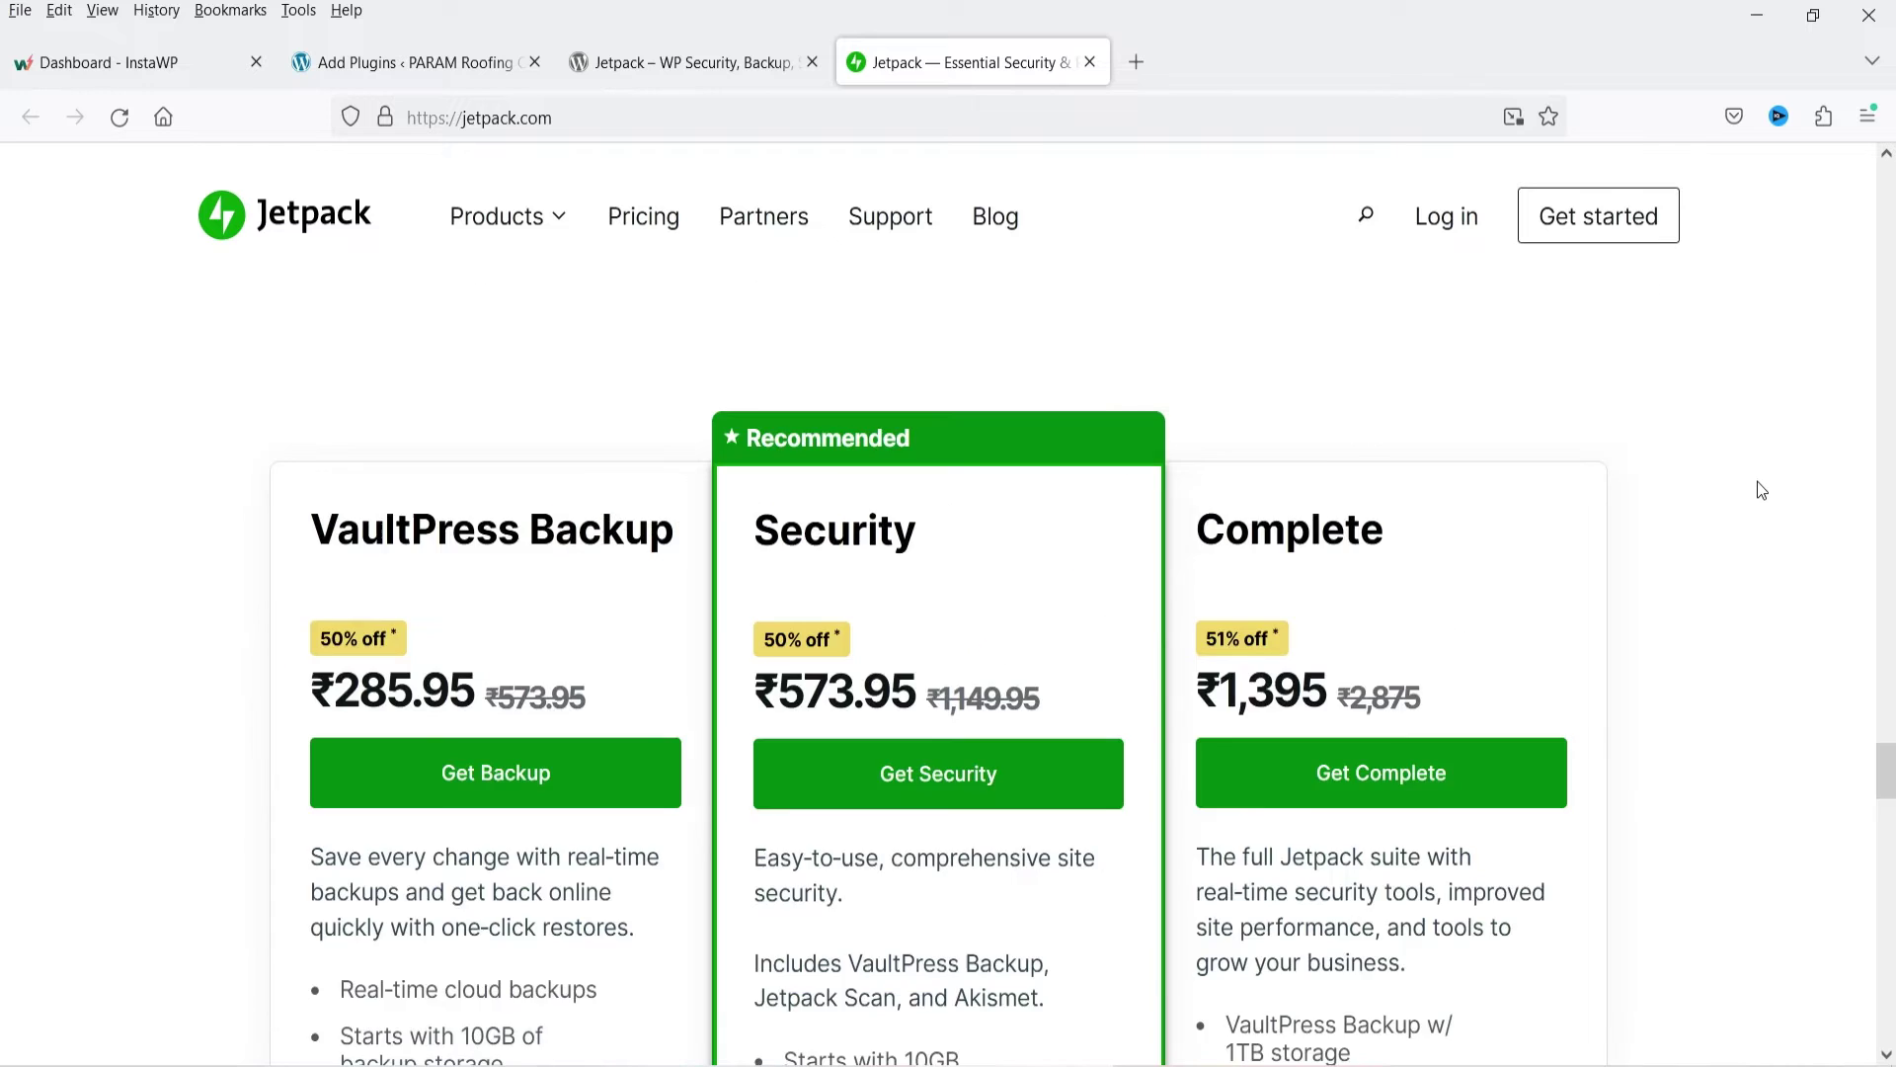
scroll(1764, 485, up, 3)
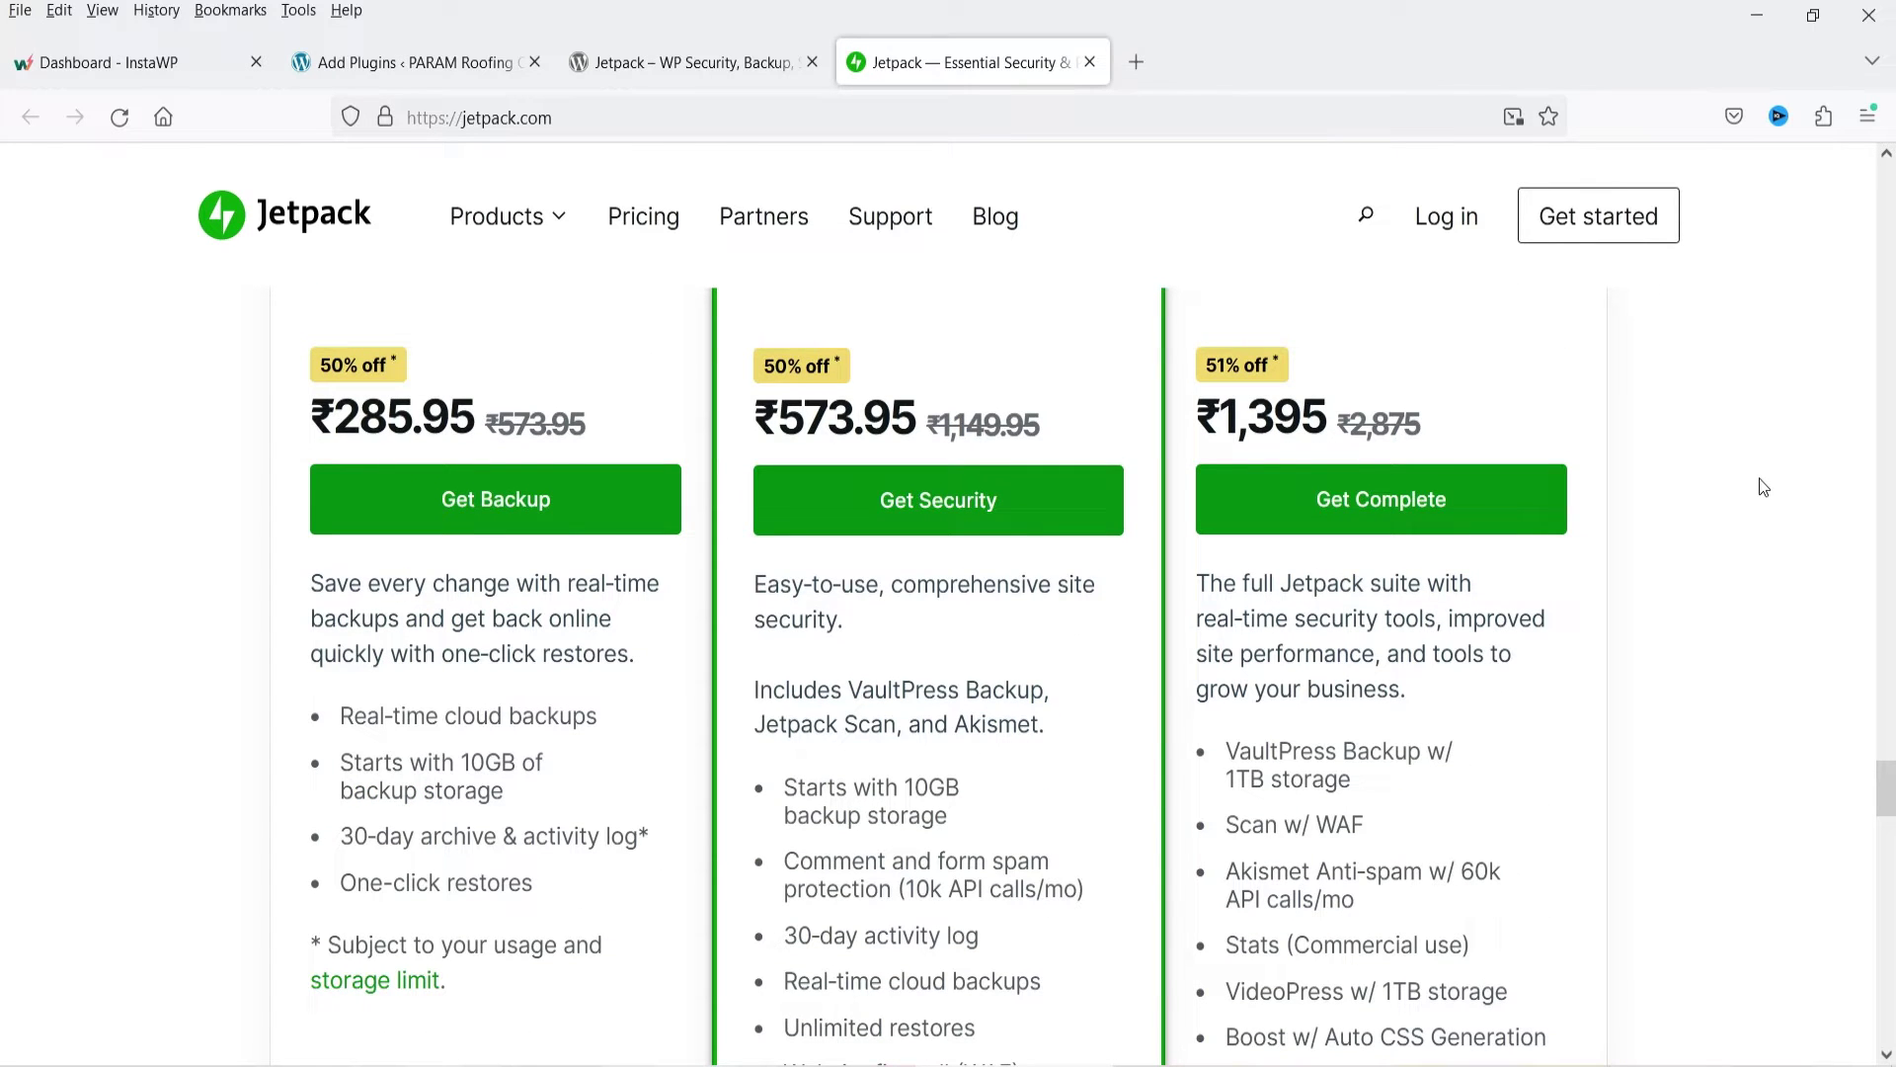
scroll(1753, 504, up, 1)
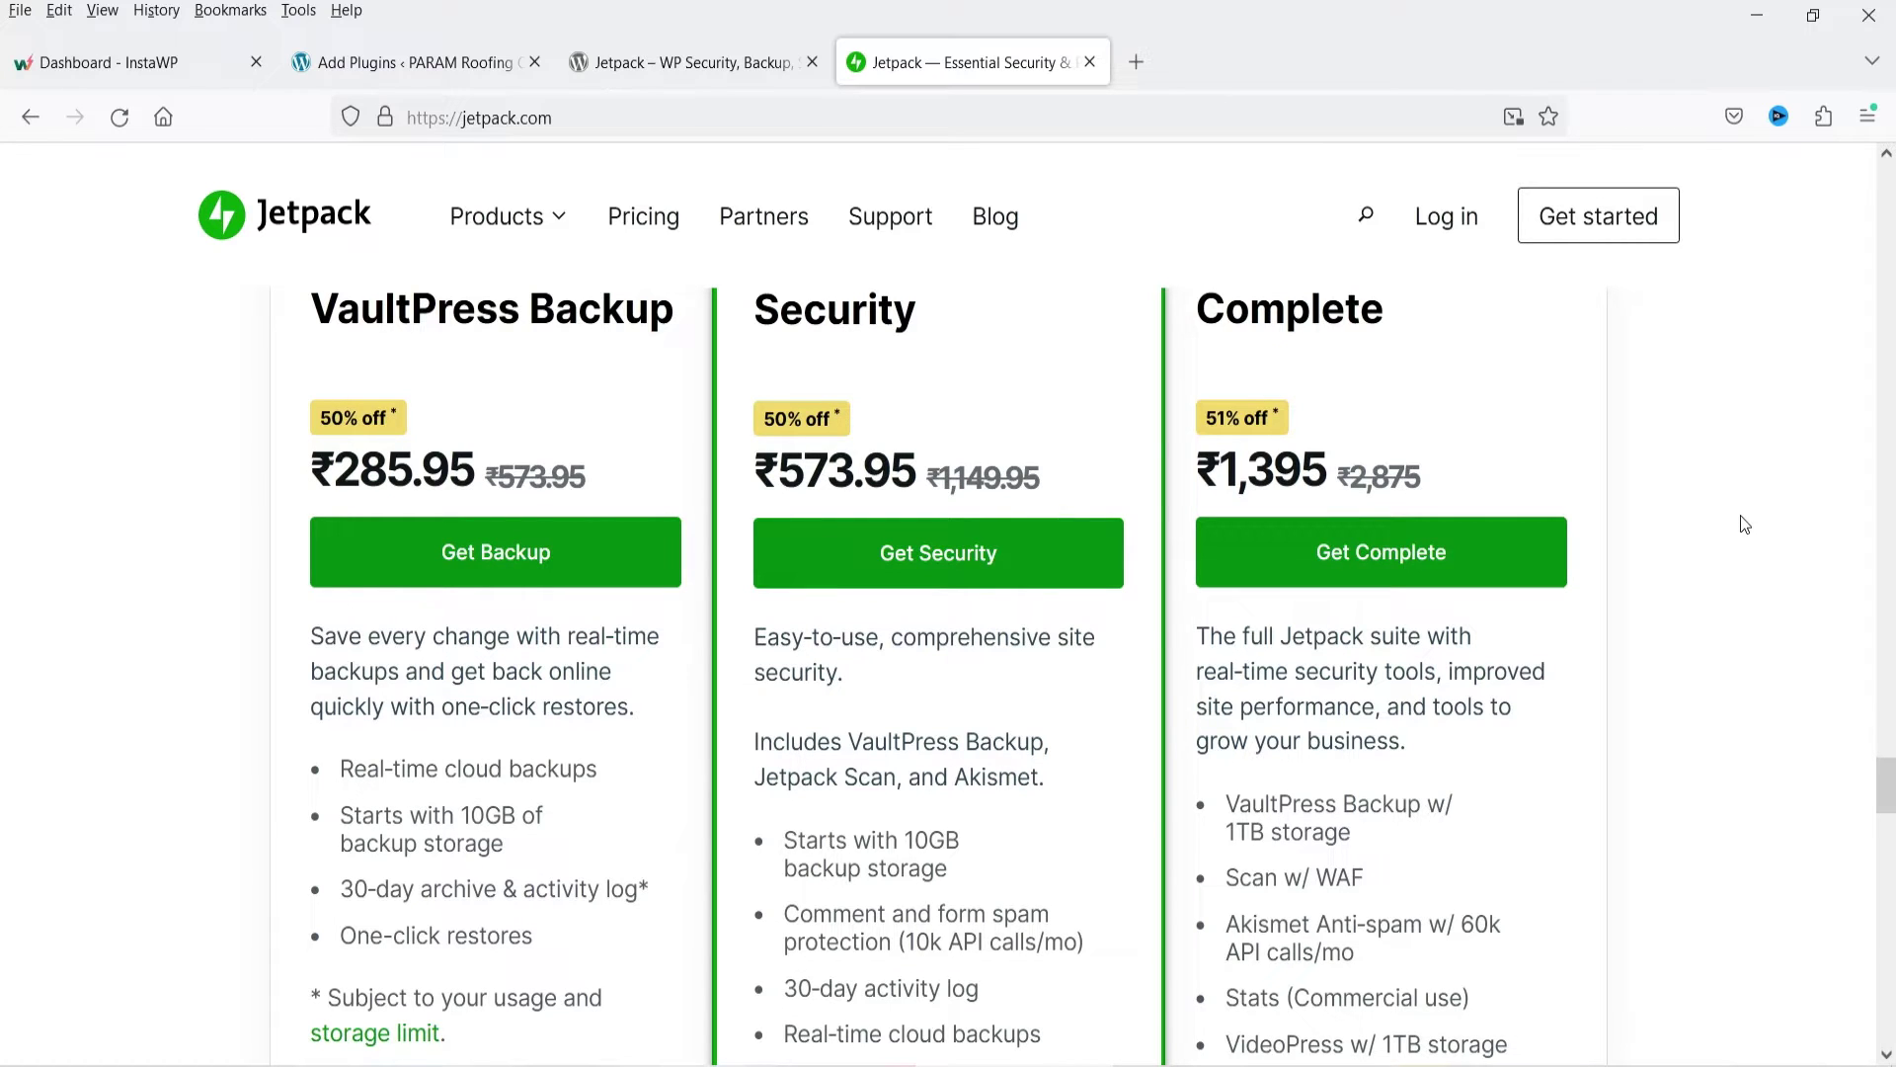
scroll(1745, 524, down, 2)
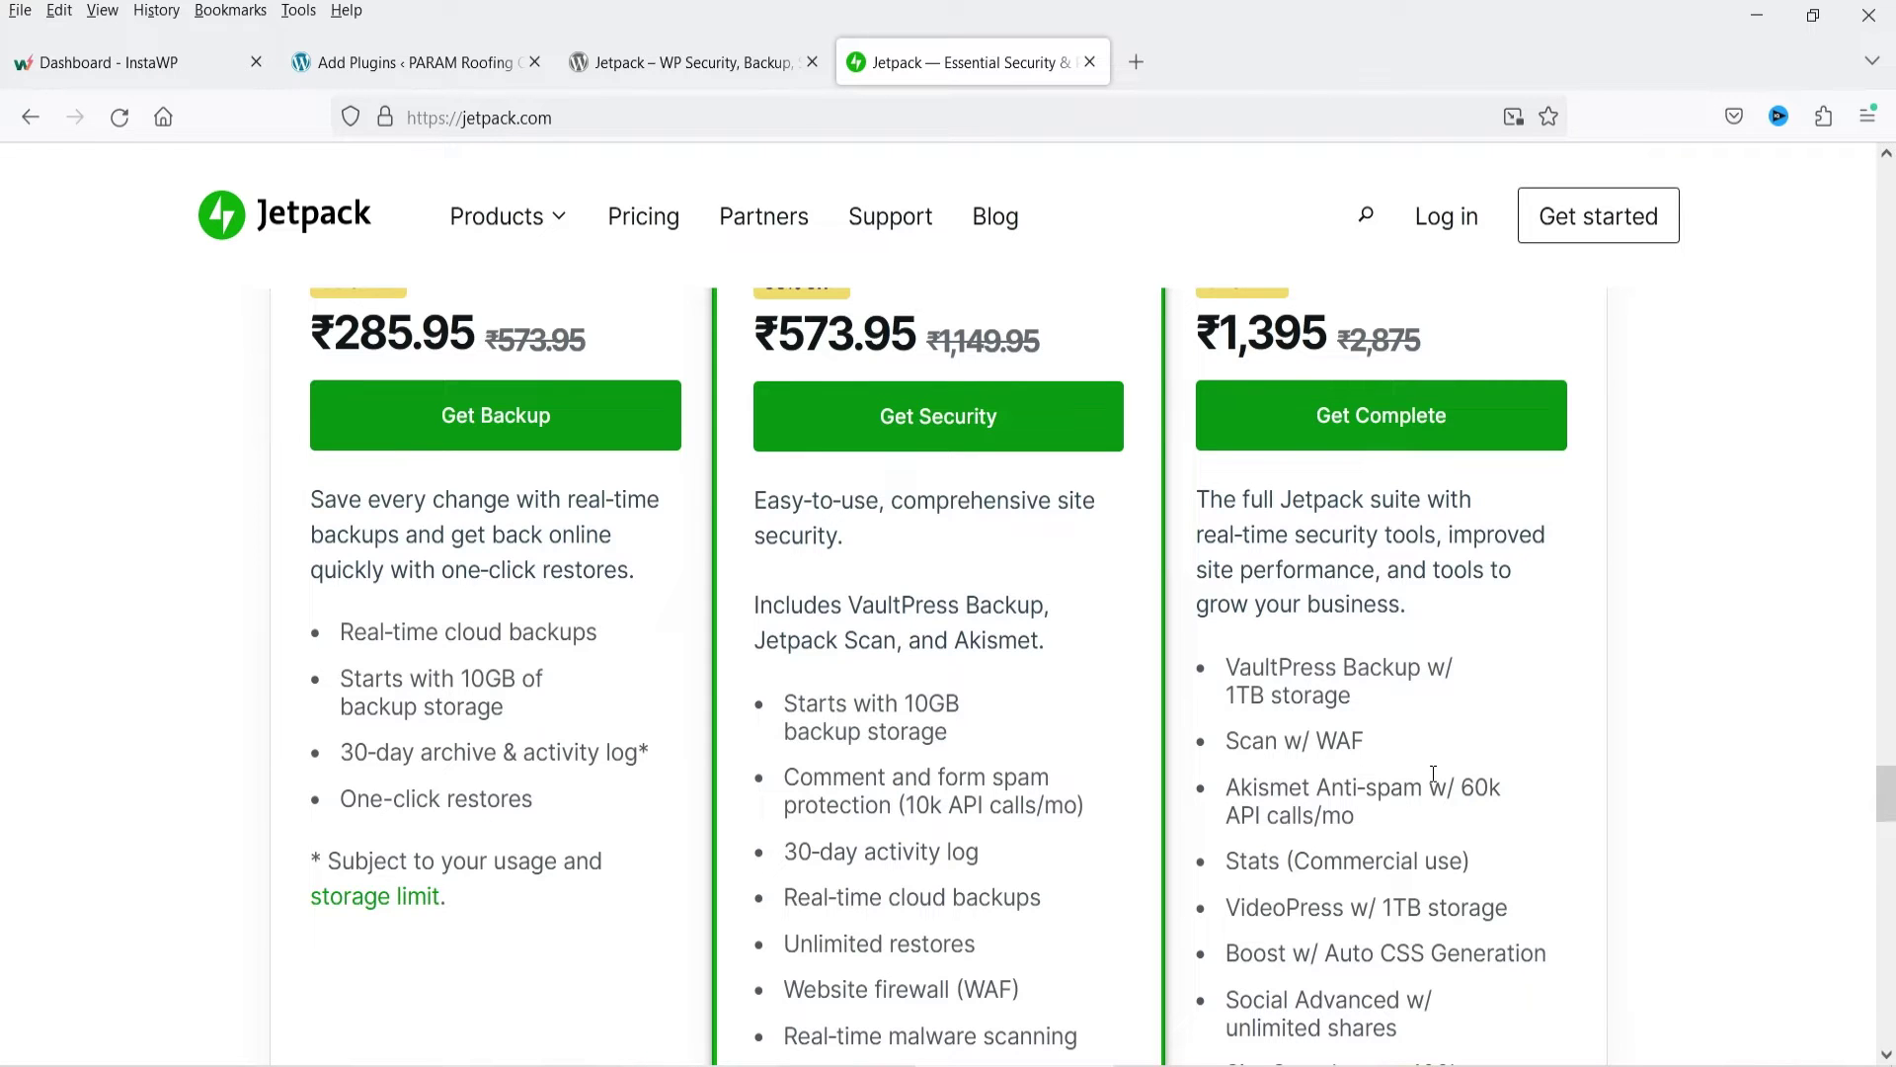
scroll(1698, 684, down, 2)
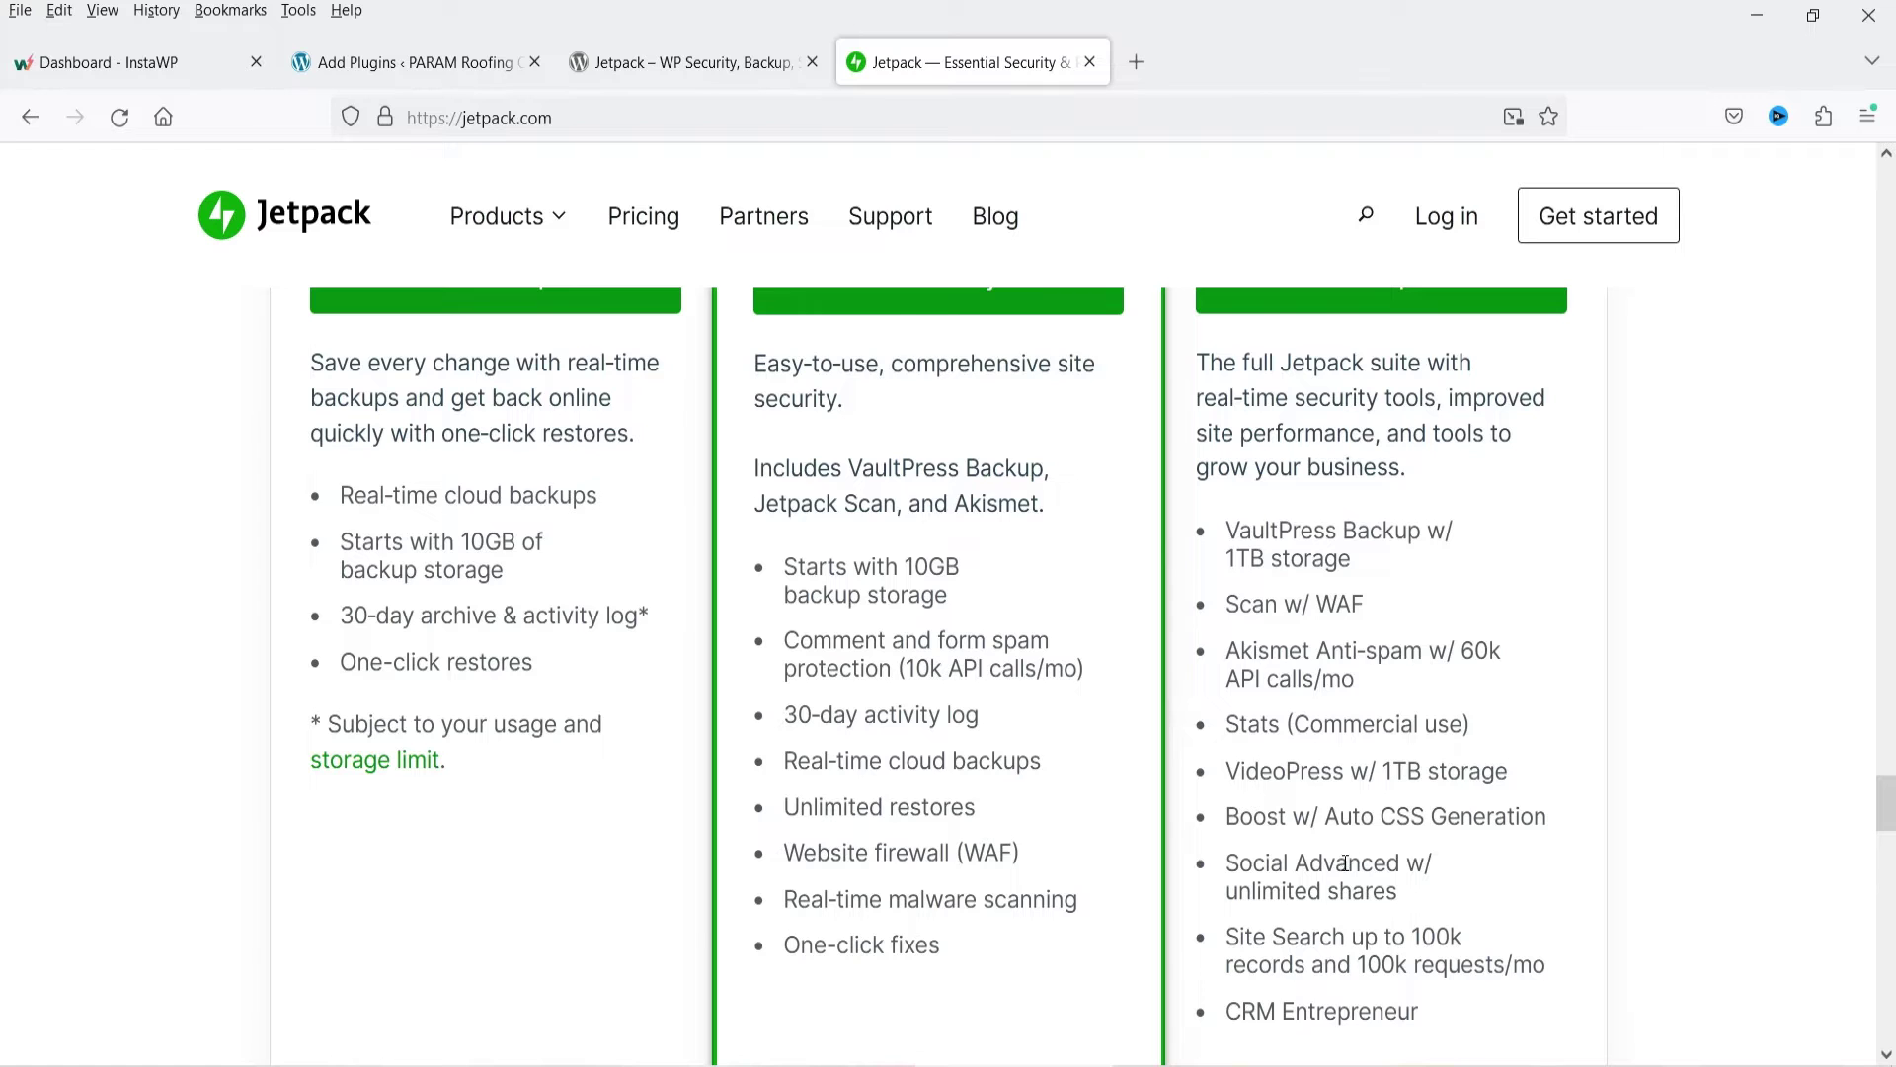
scroll(1426, 593, down, 4)
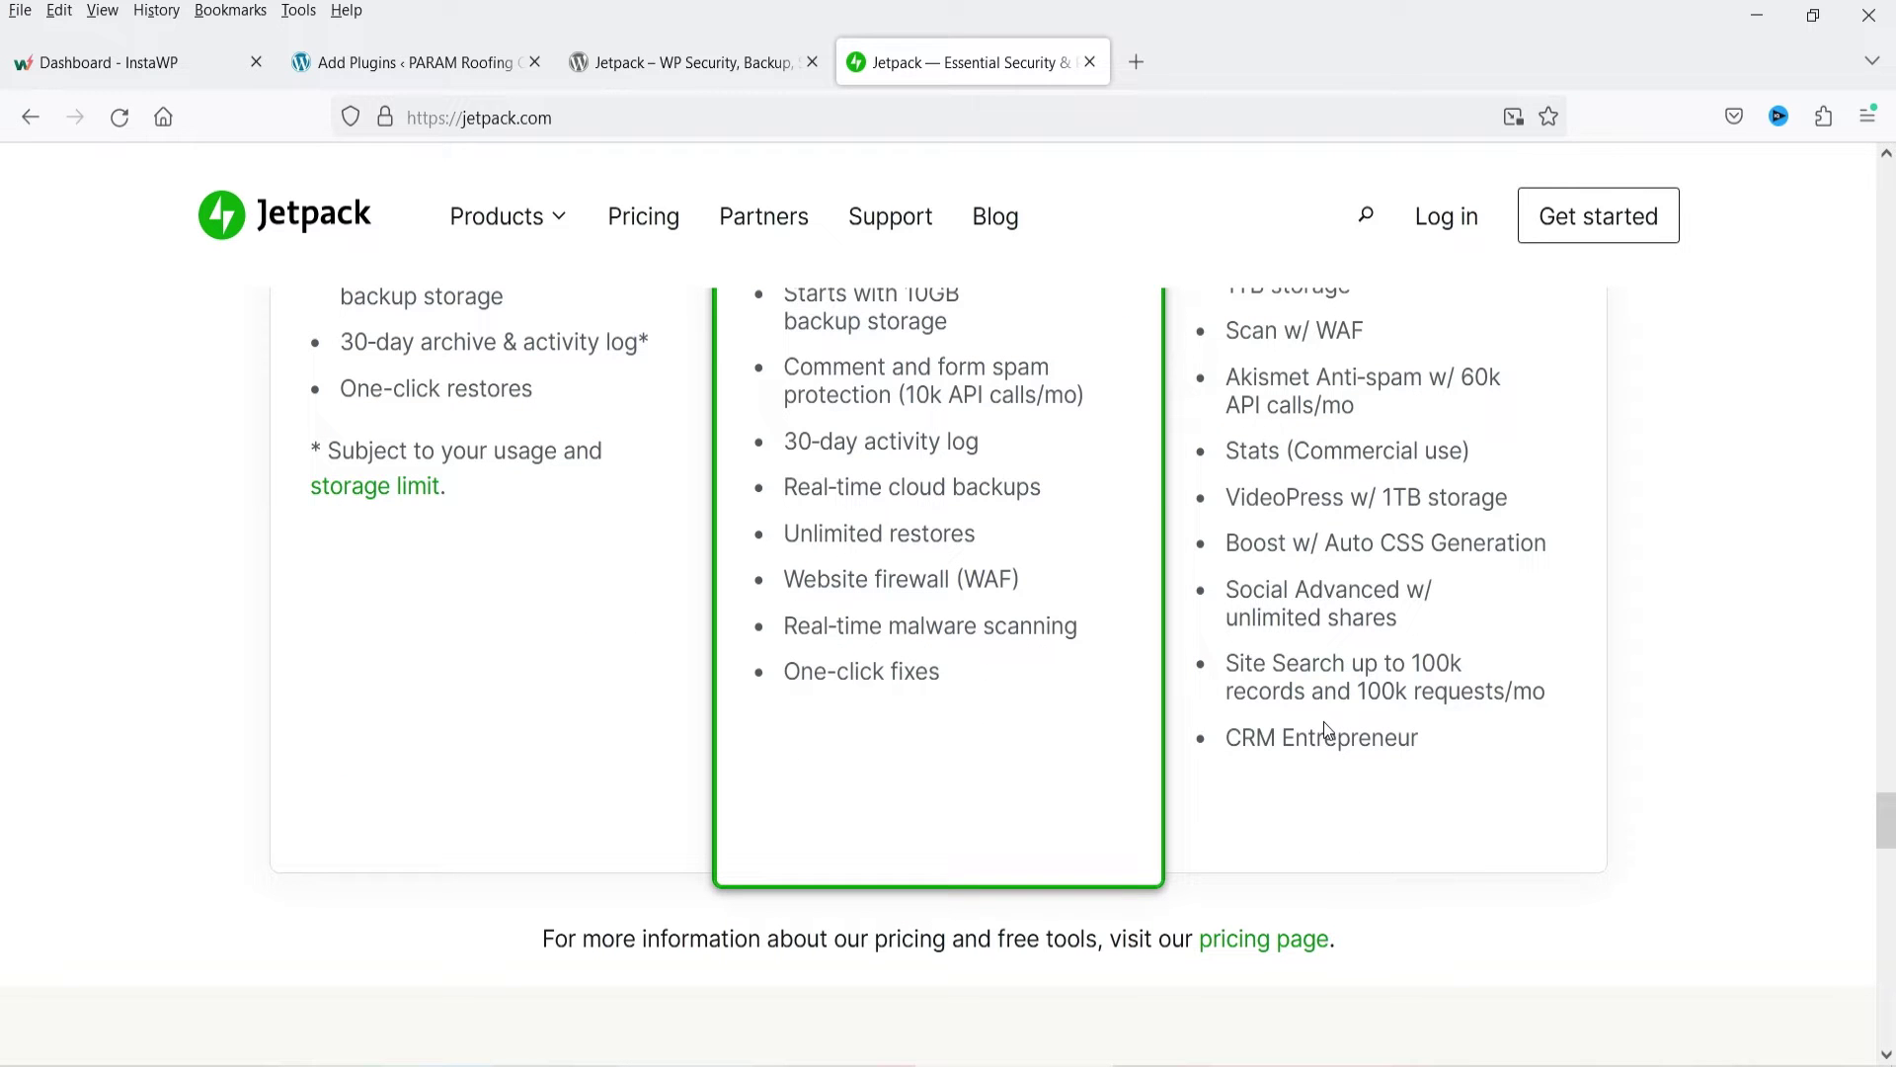
scroll(1502, 692, up, 20)
scroll(1502, 756, up, 20)
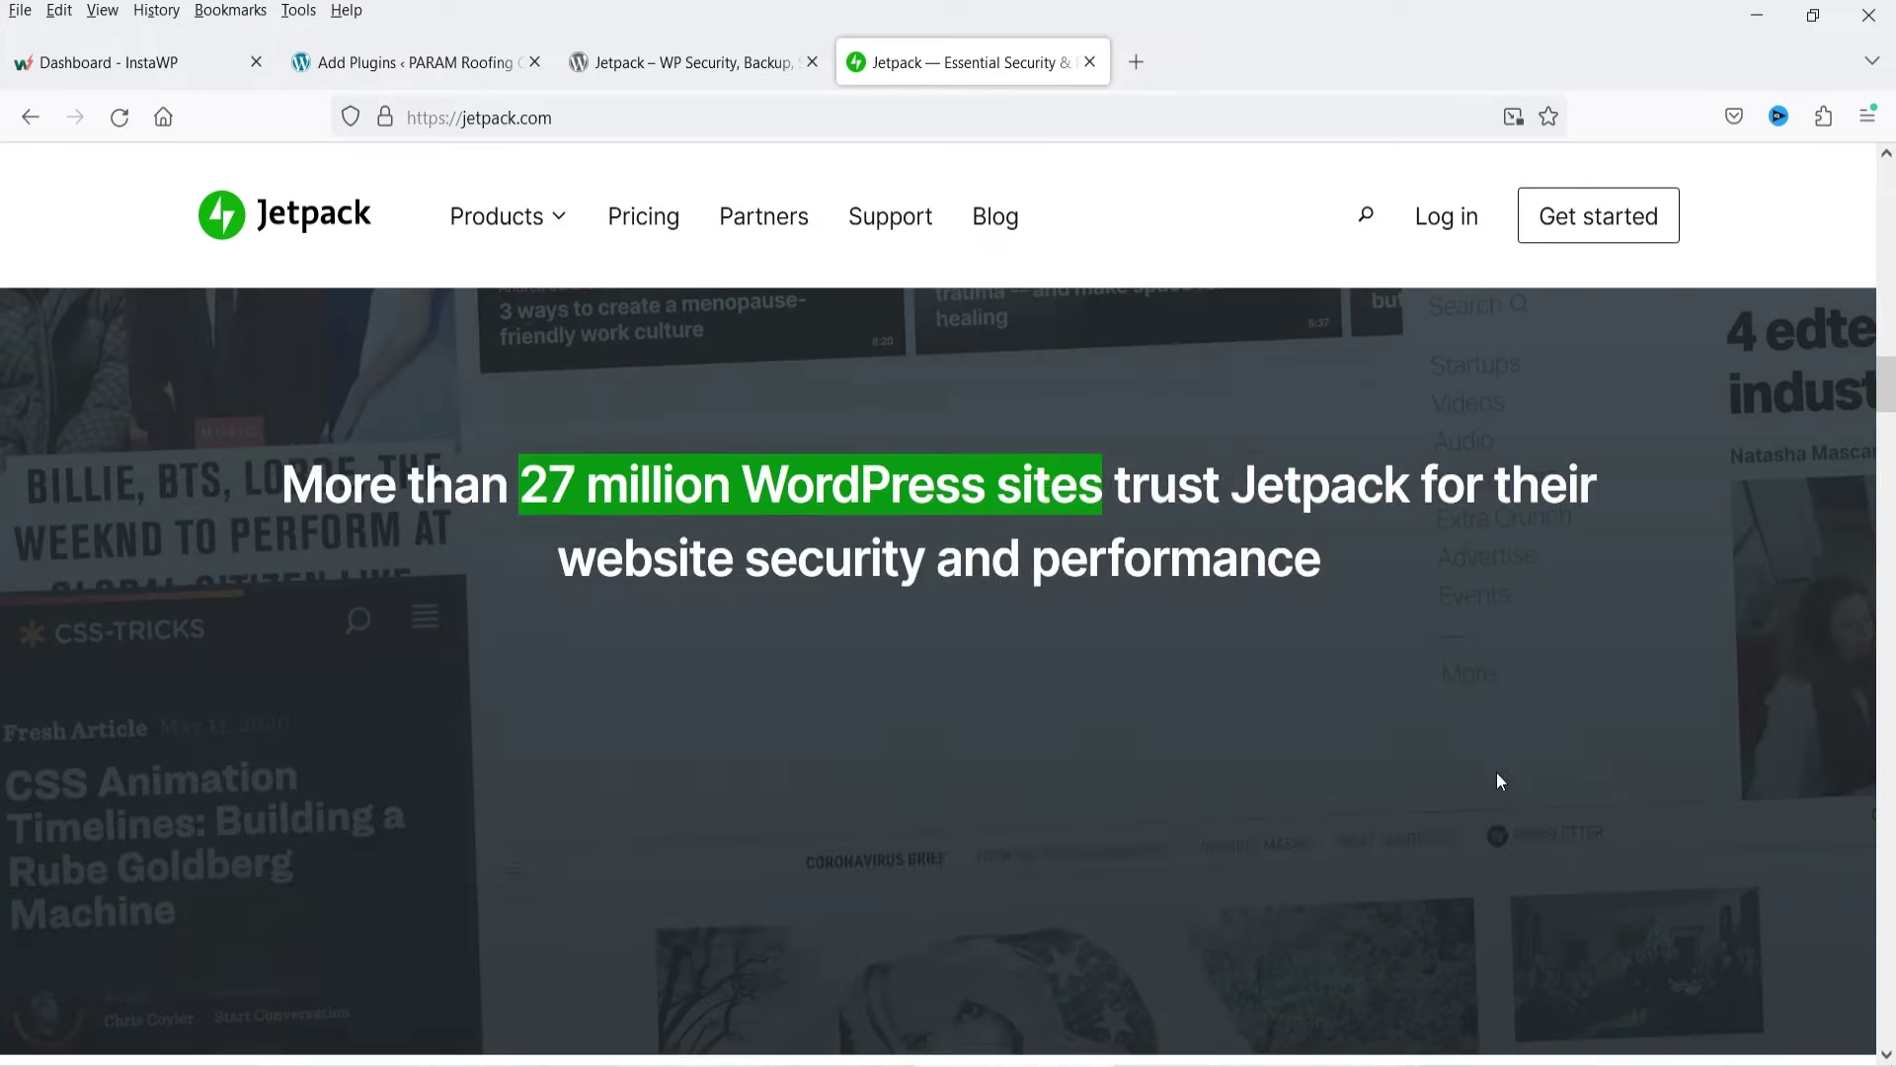
scroll(1500, 781, up, 6)
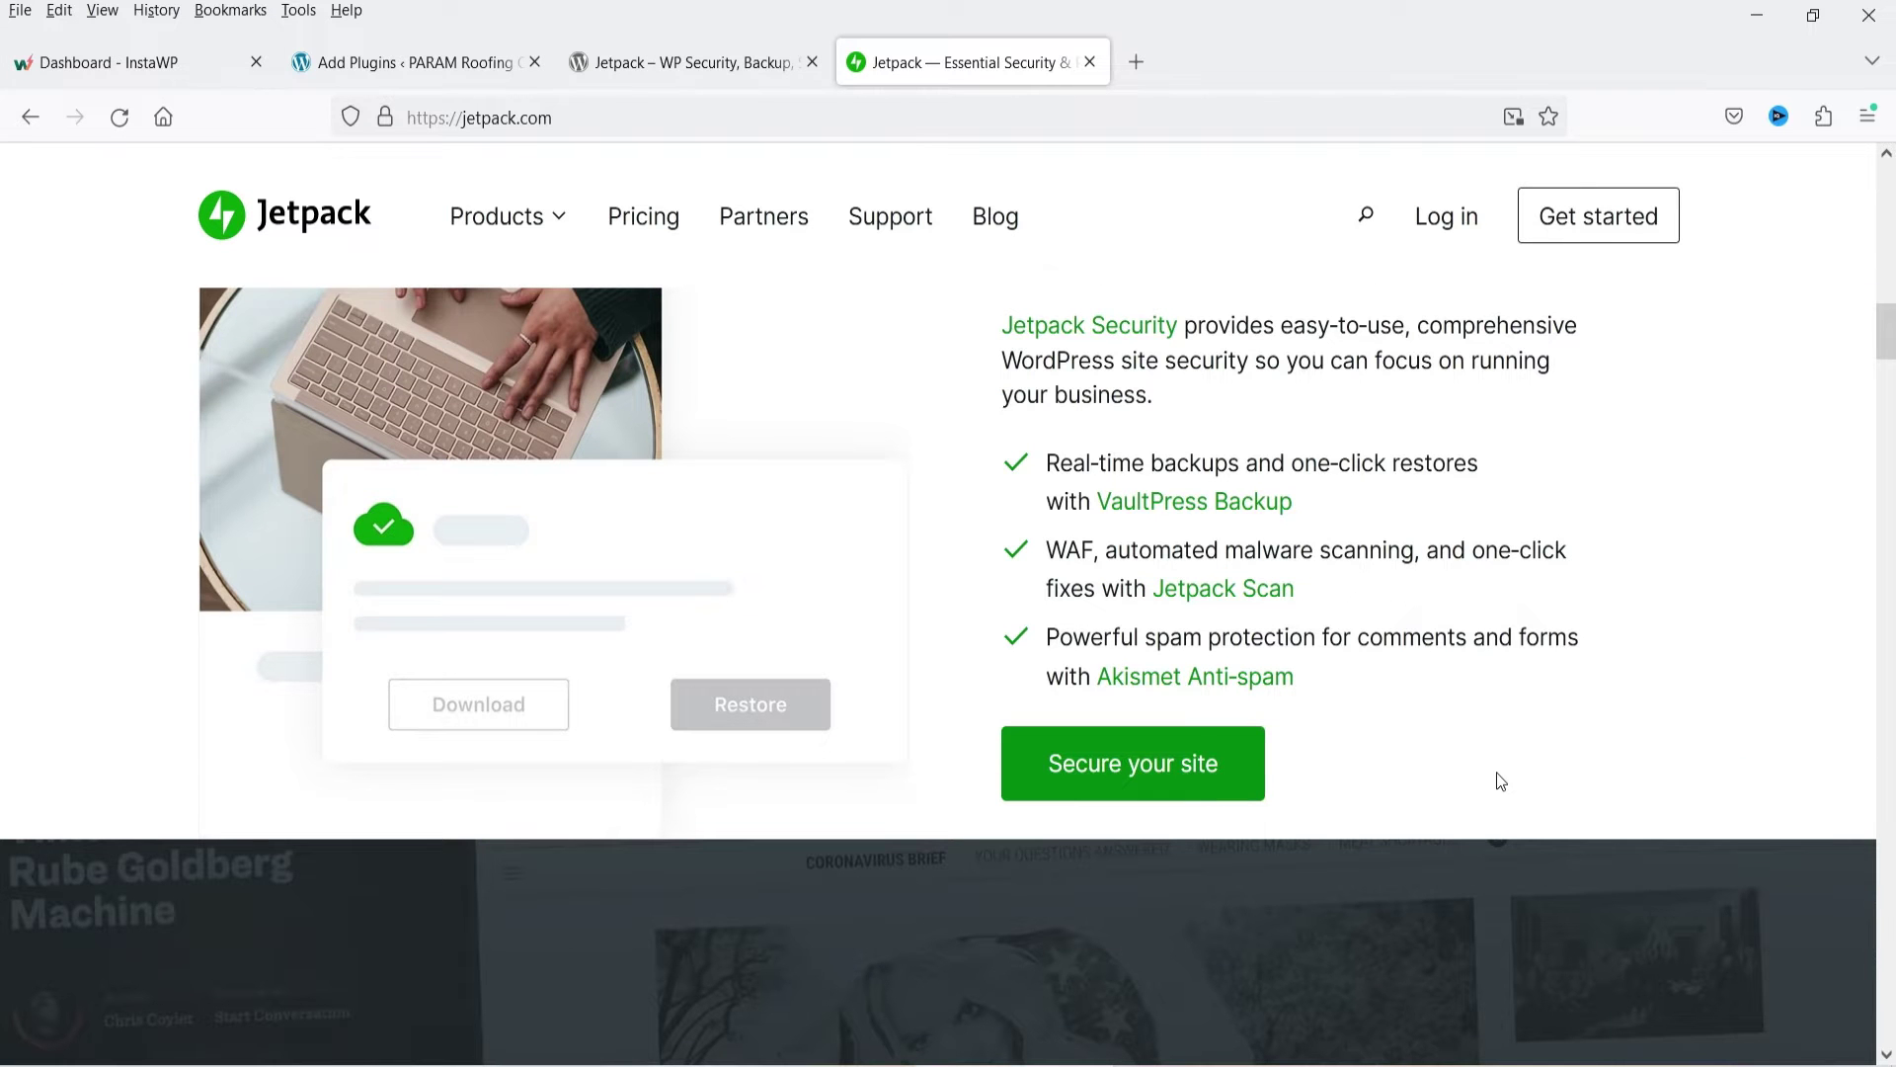
click(416, 63)
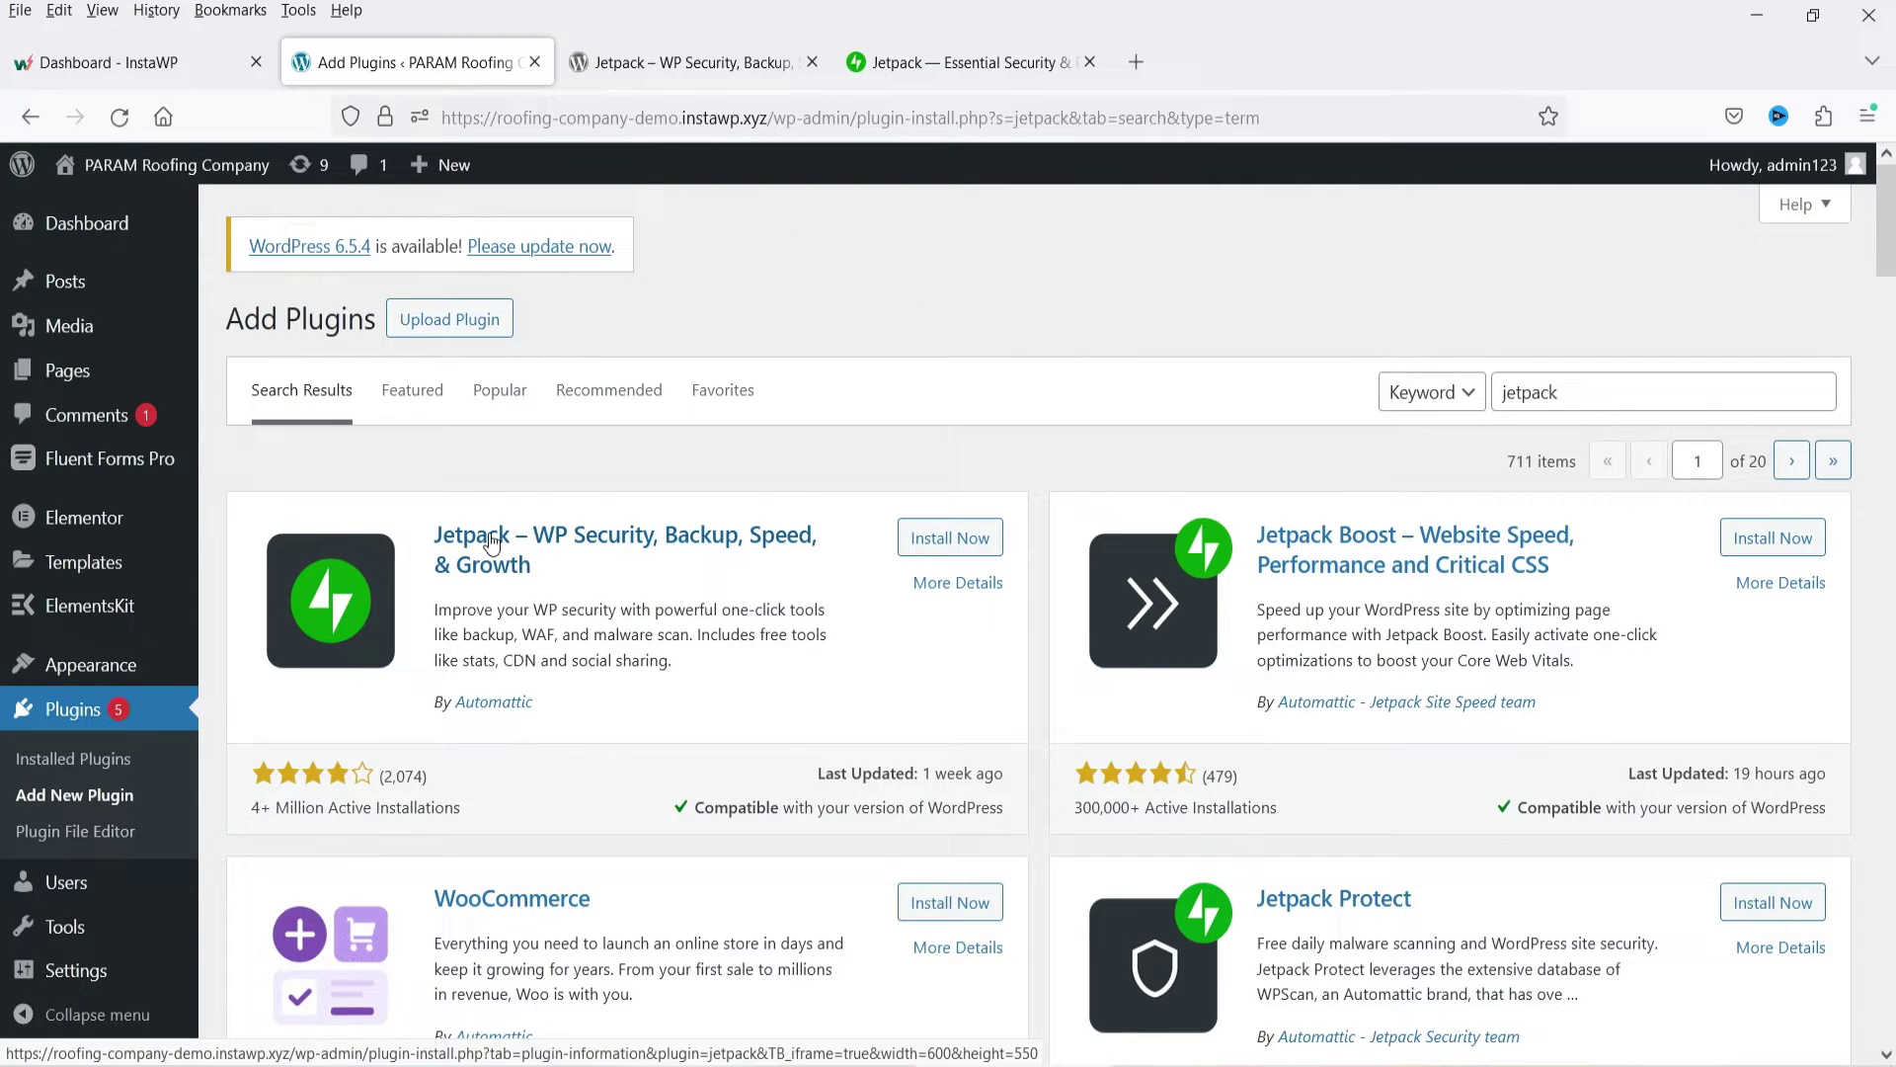
Step: Install and activate the main Jetpack plugin from the search results
click(952, 540)
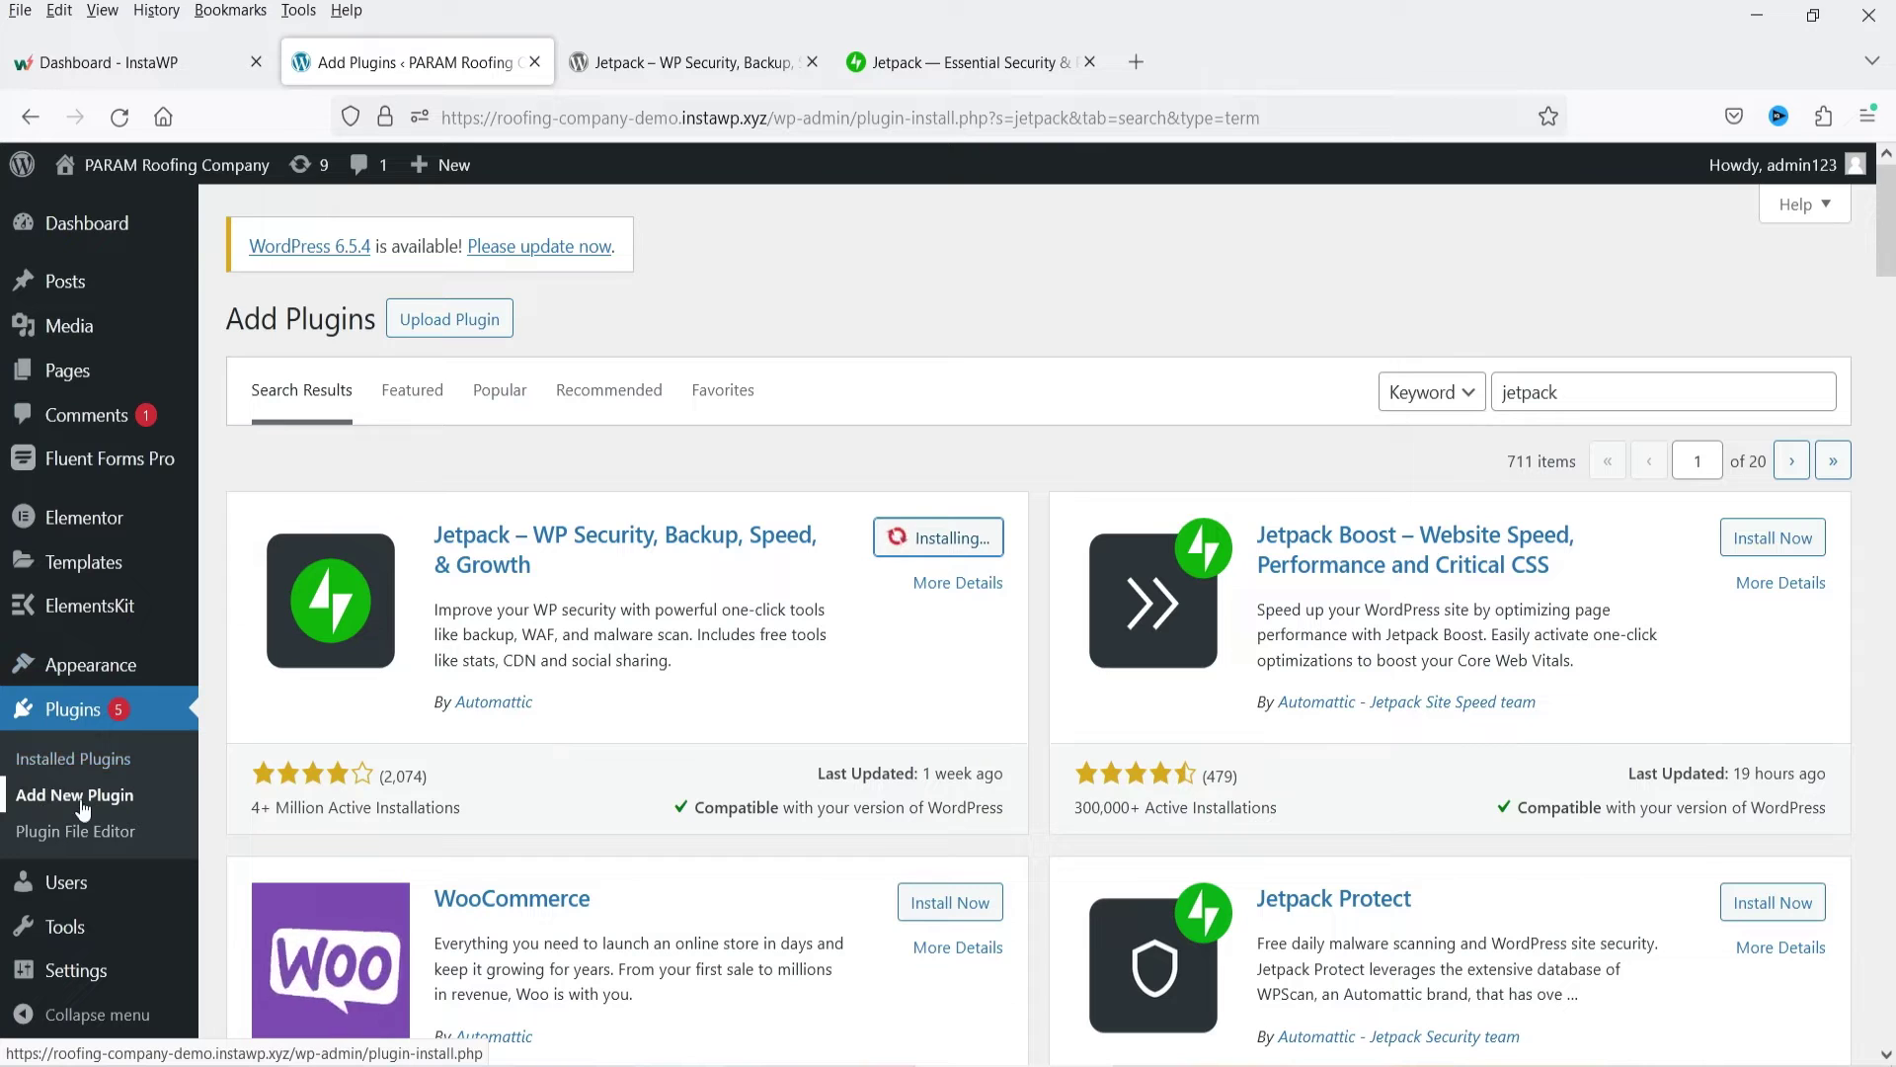
click(1509, 412)
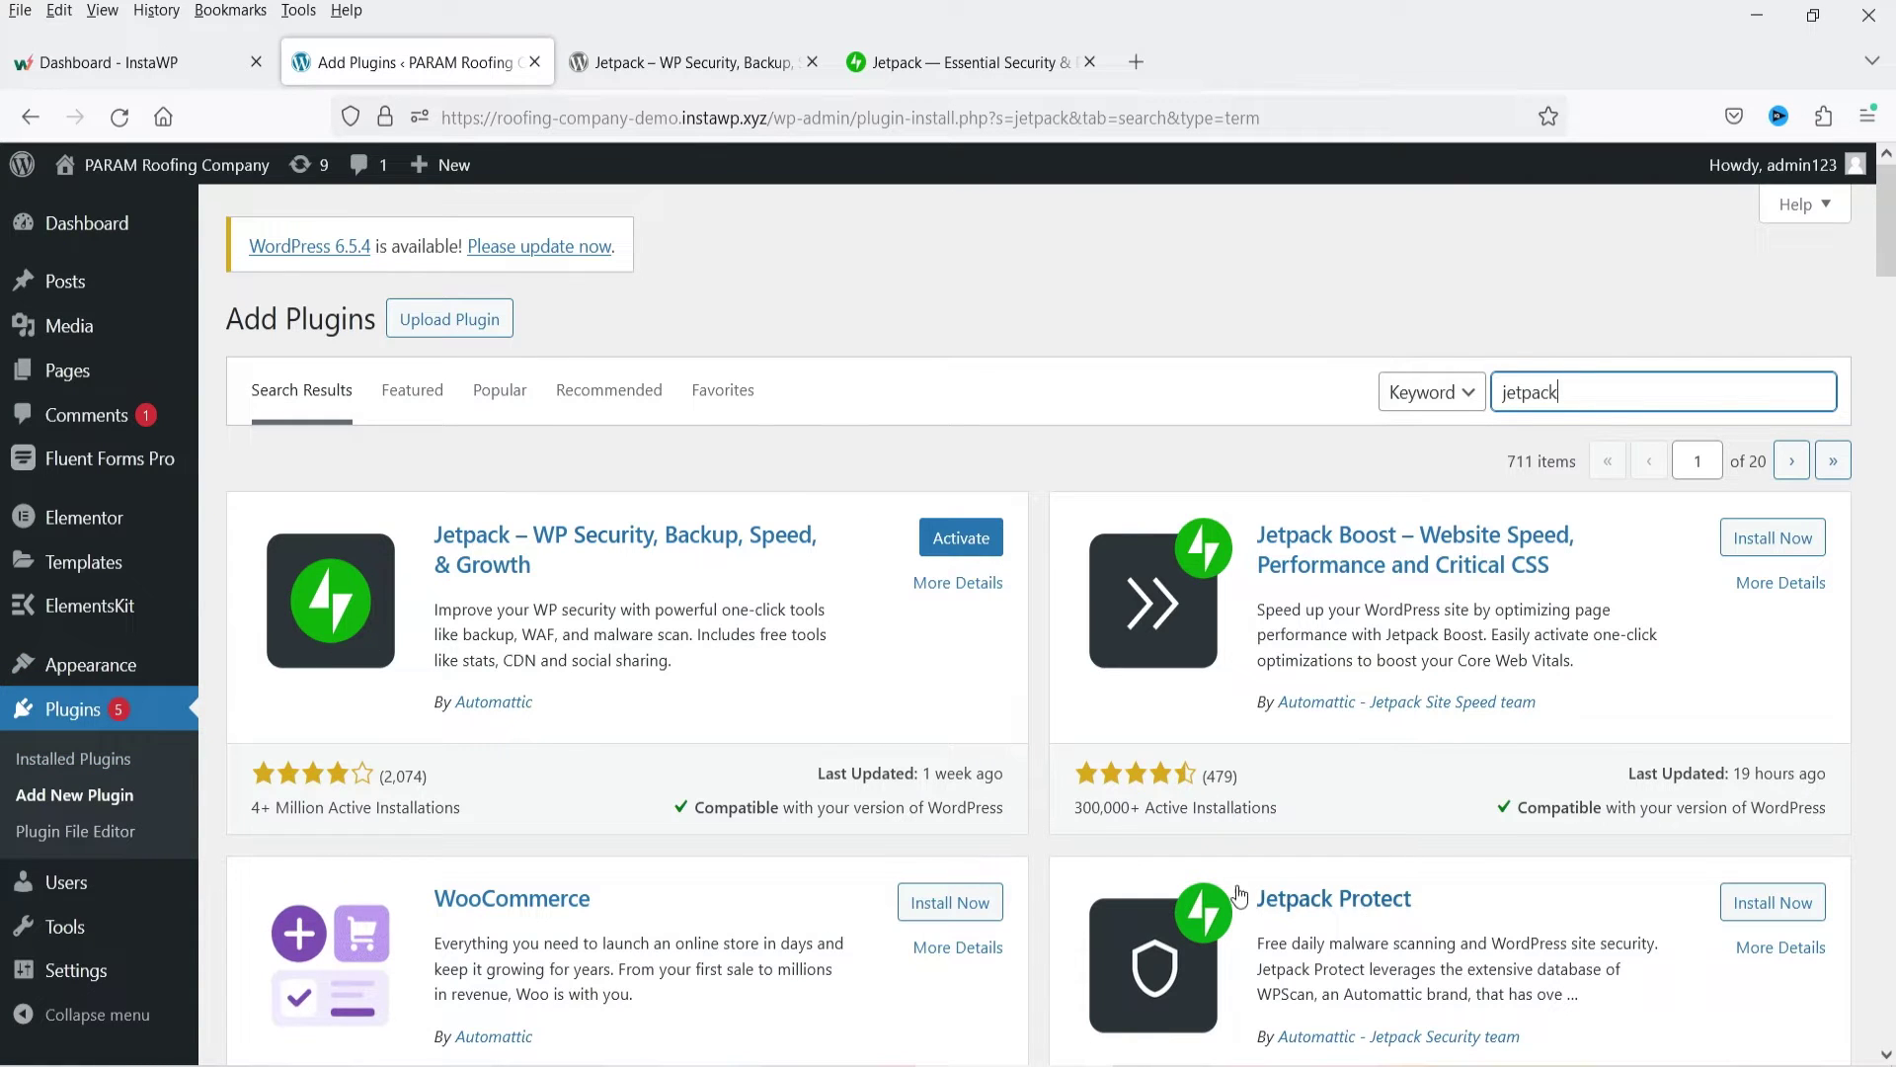
click(950, 538)
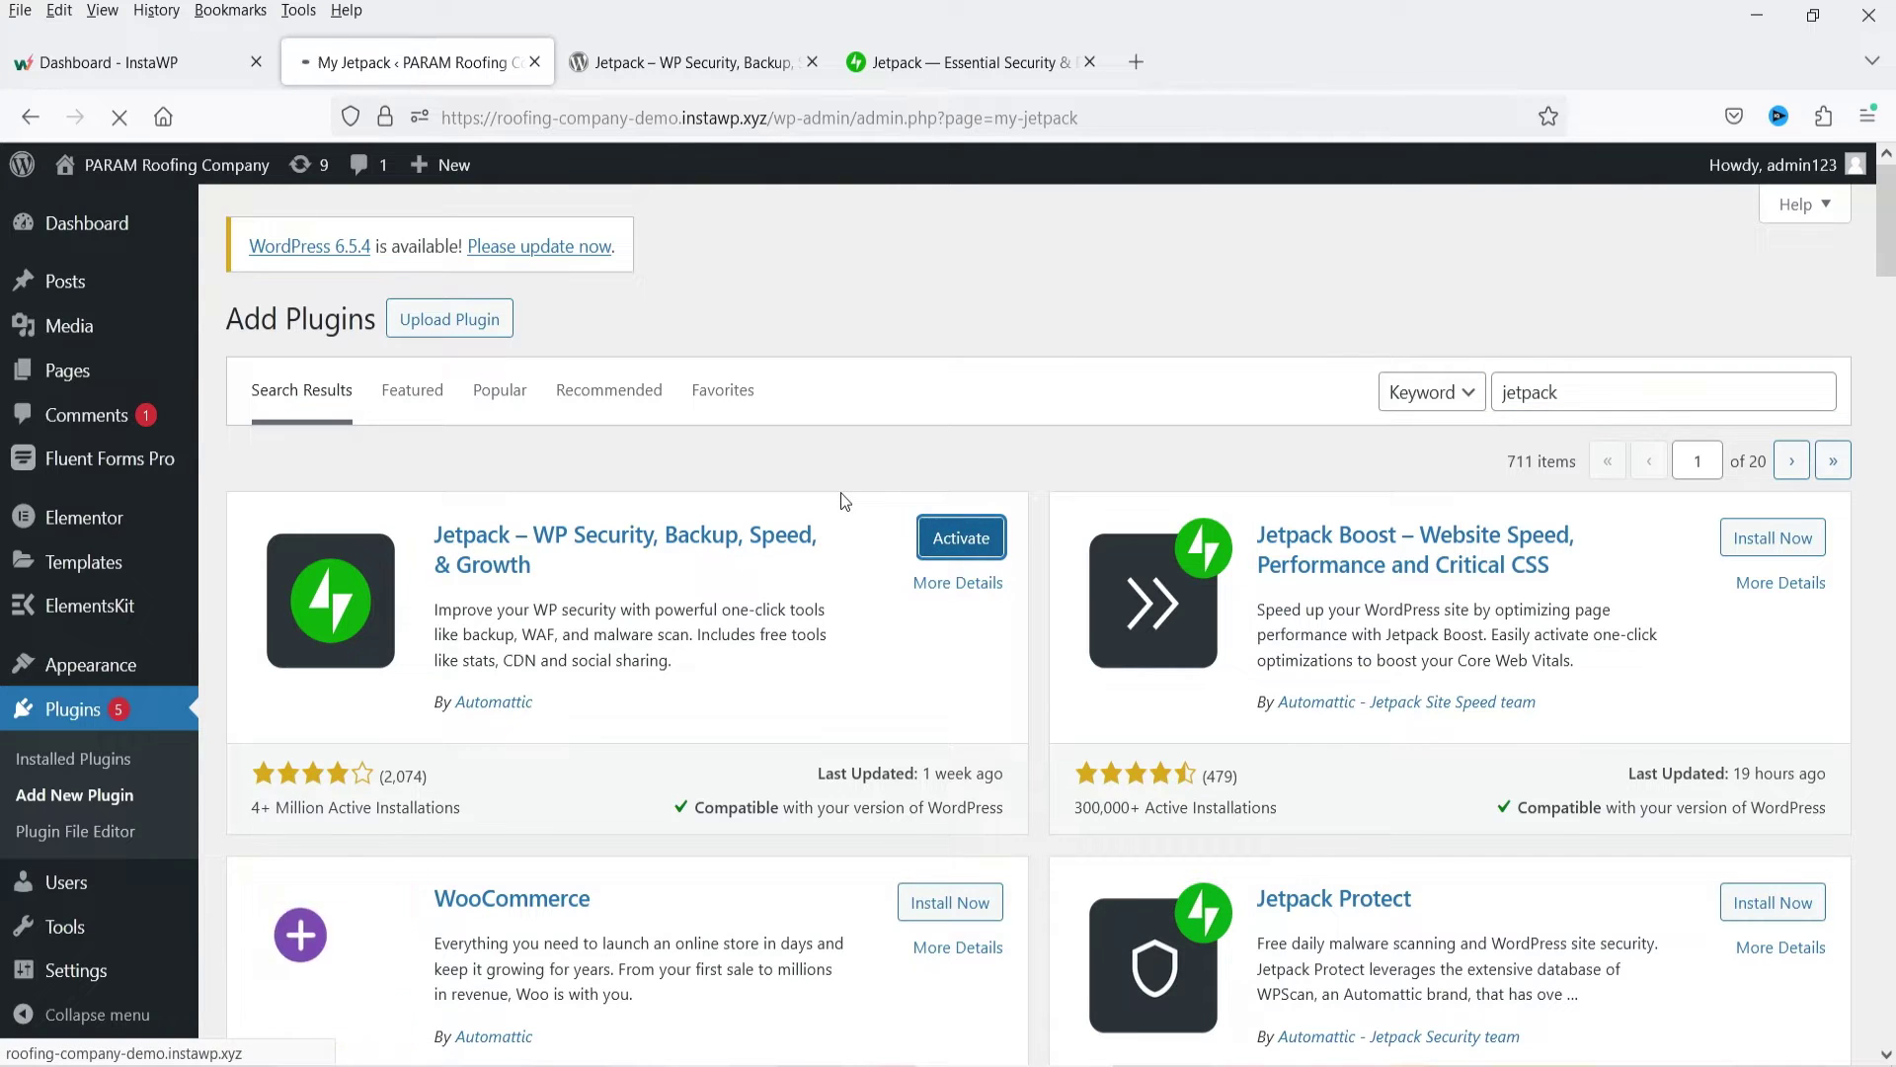
Step: Look over the My Jetpack products list and choose 'Finish setting up Jetpack'
scroll(910, 480, down, 1)
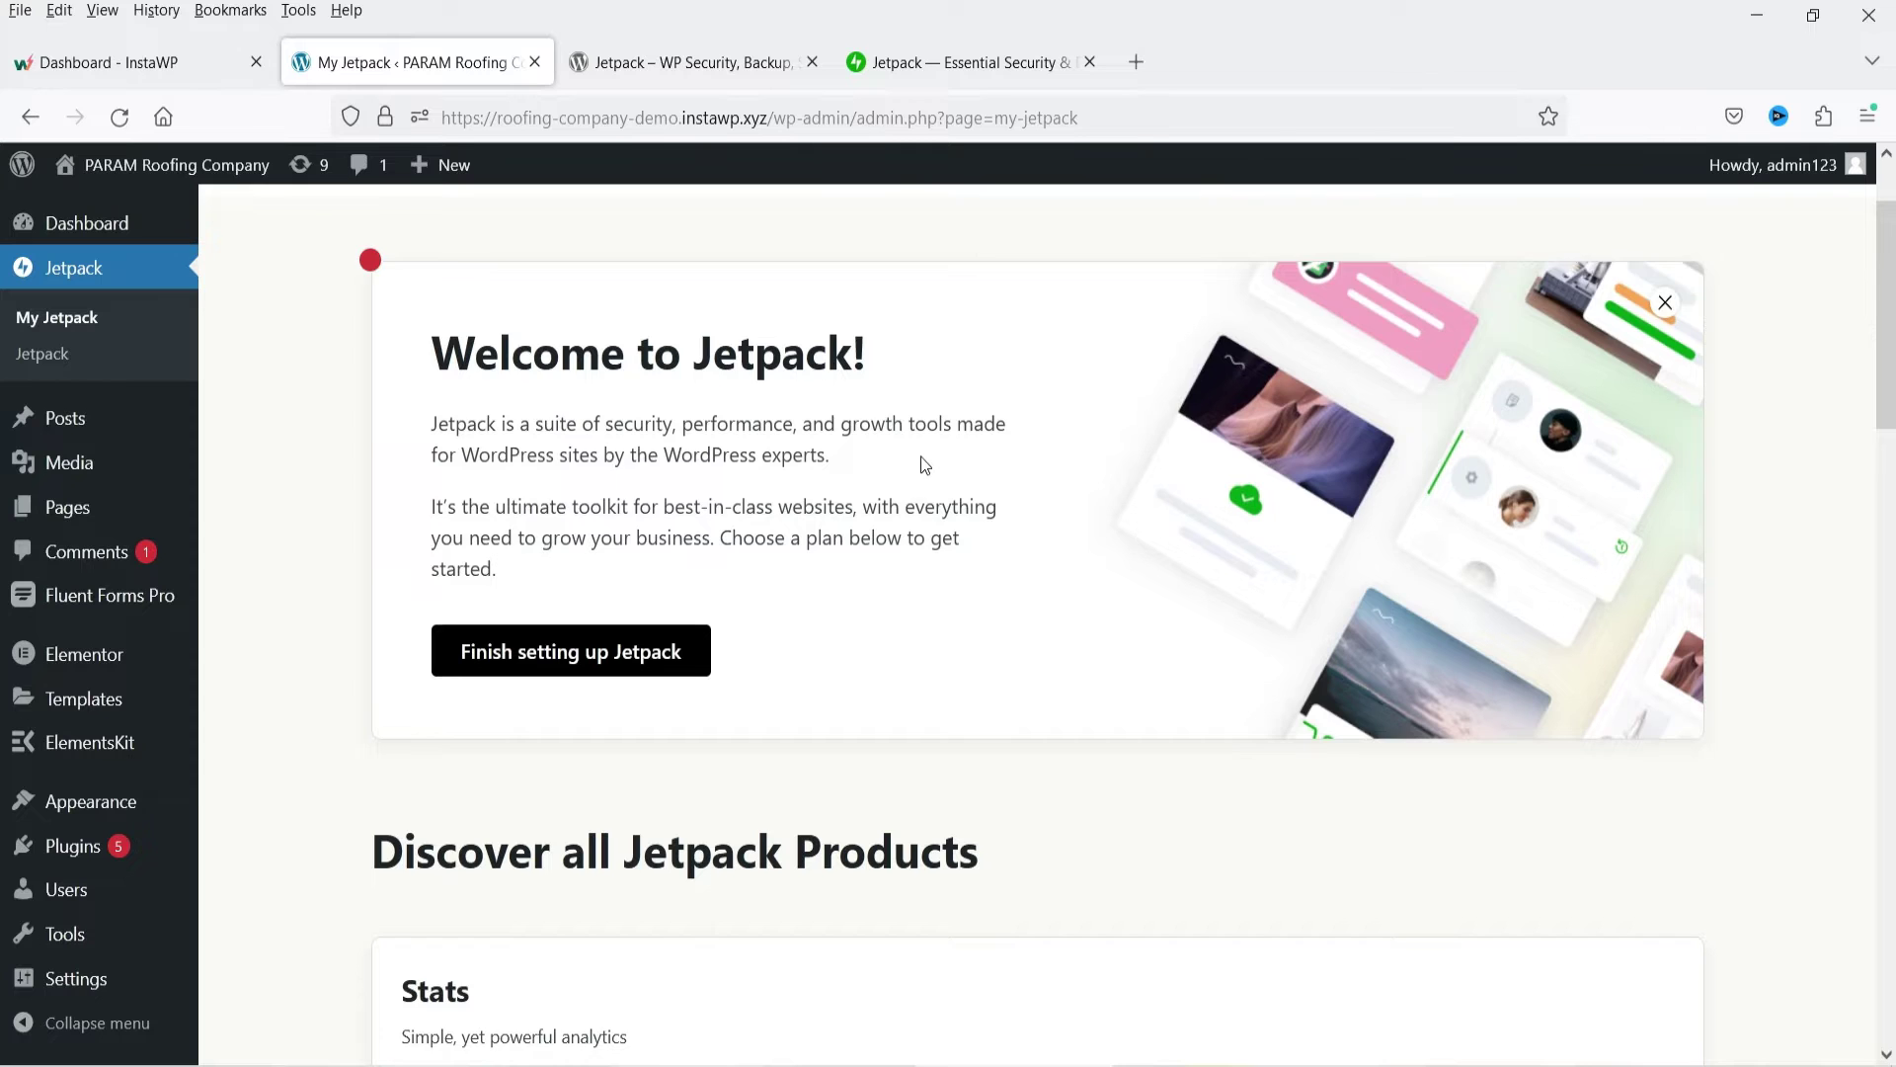
scroll(924, 465, down, 2)
scroll(847, 554, down, 2)
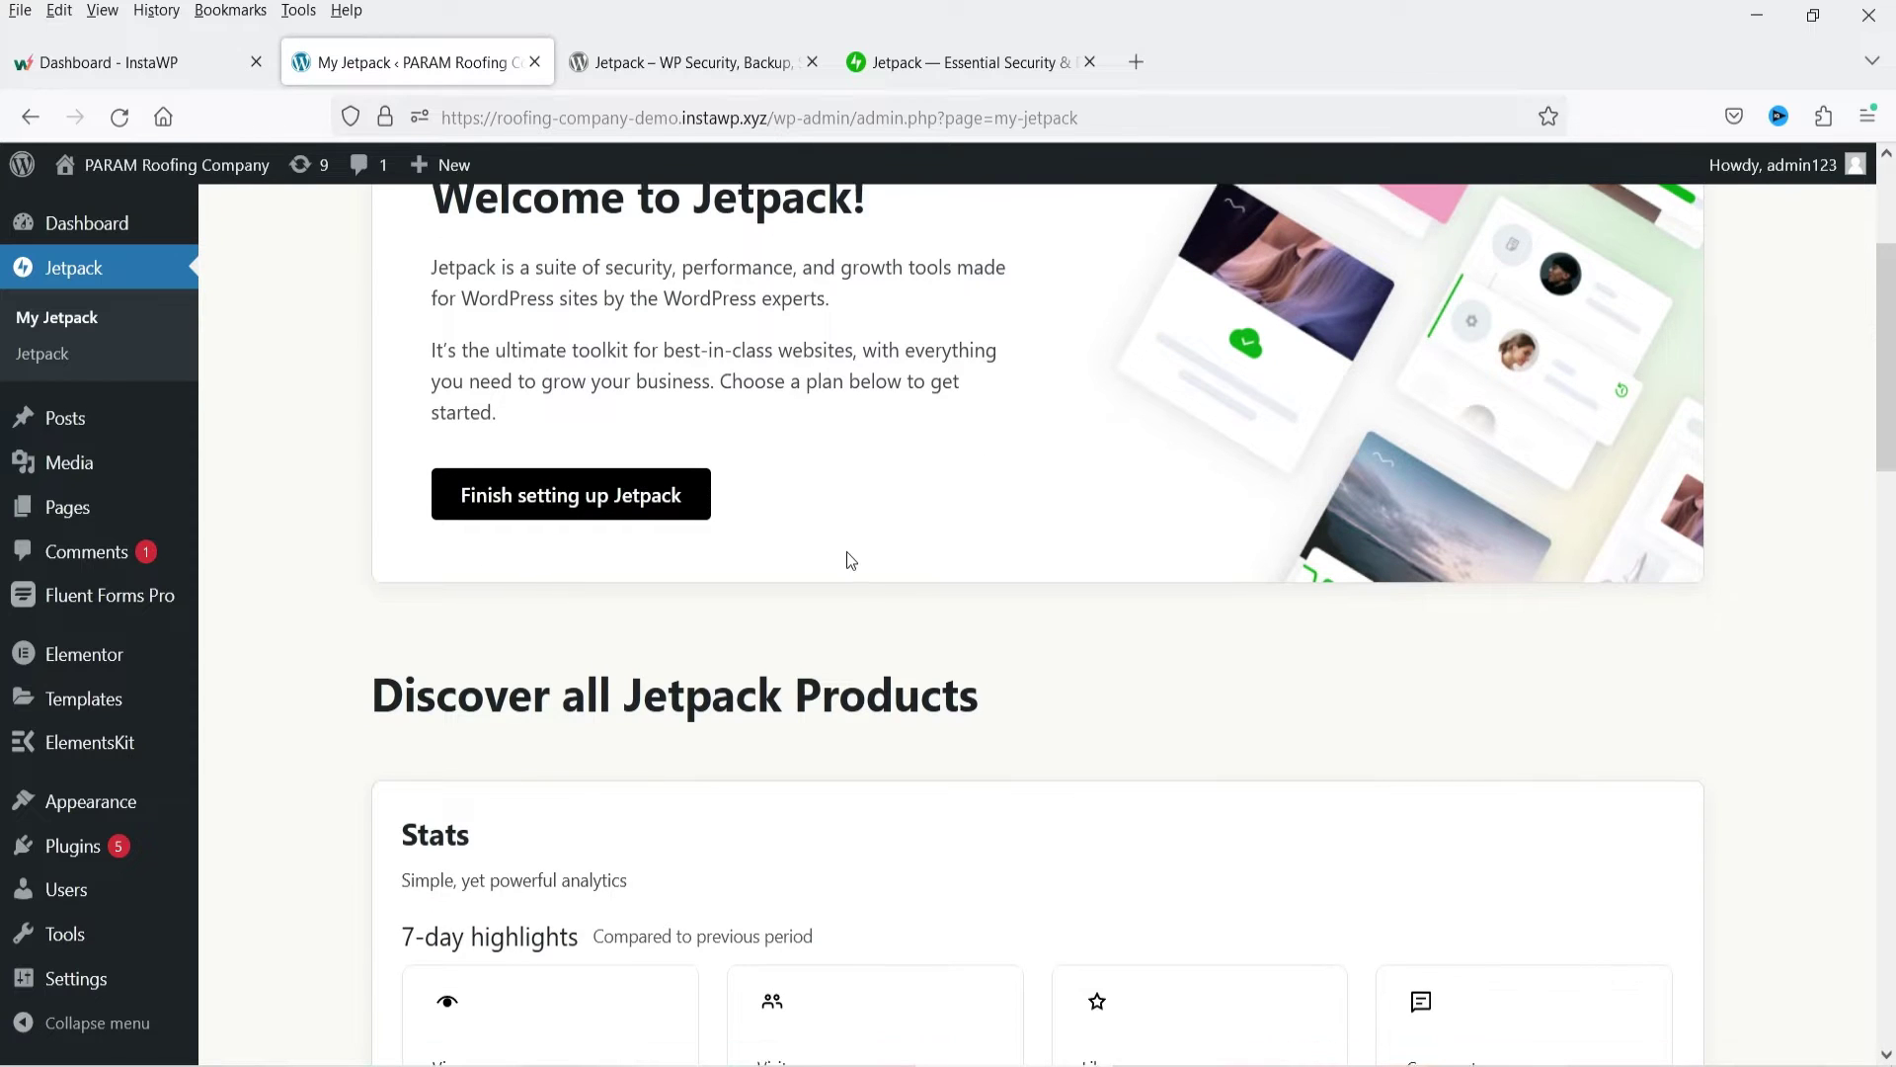
scroll(802, 481, down, 4)
scroll(677, 419, down, 4)
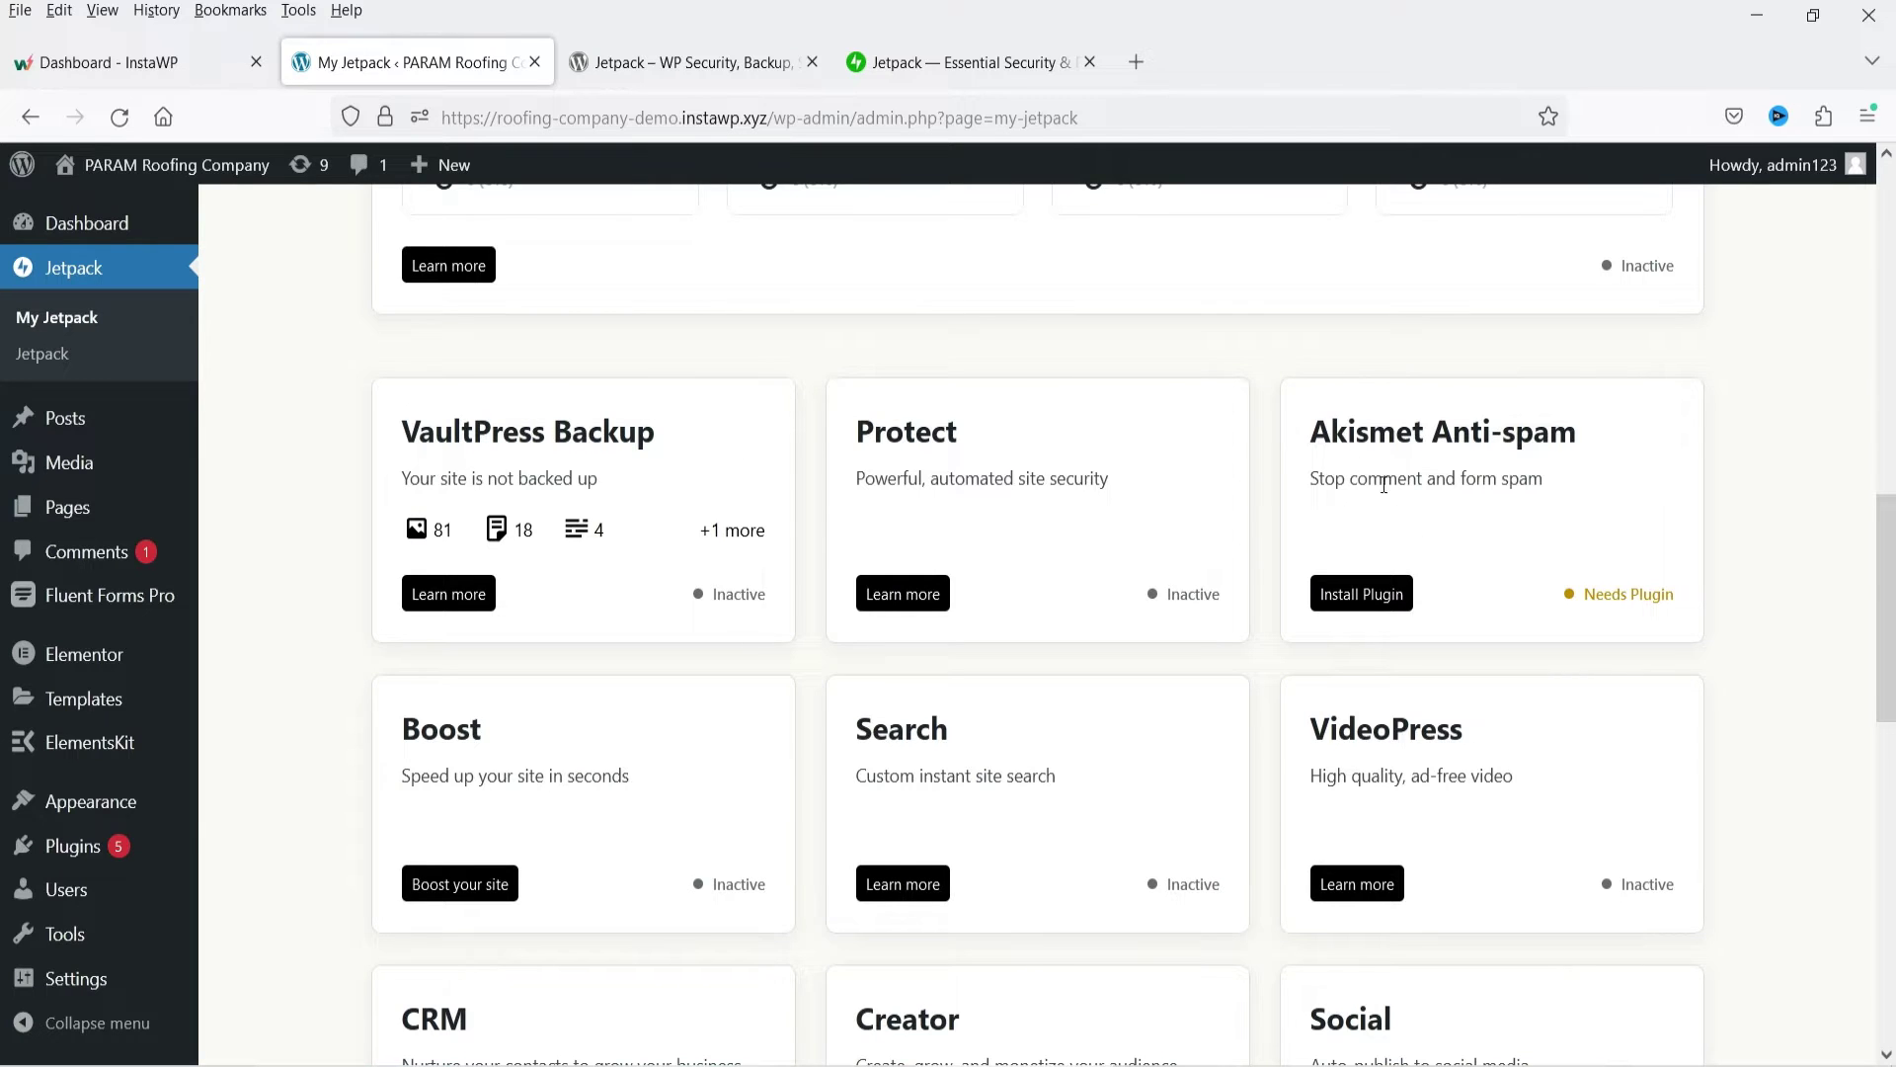
scroll(644, 588, down, 3)
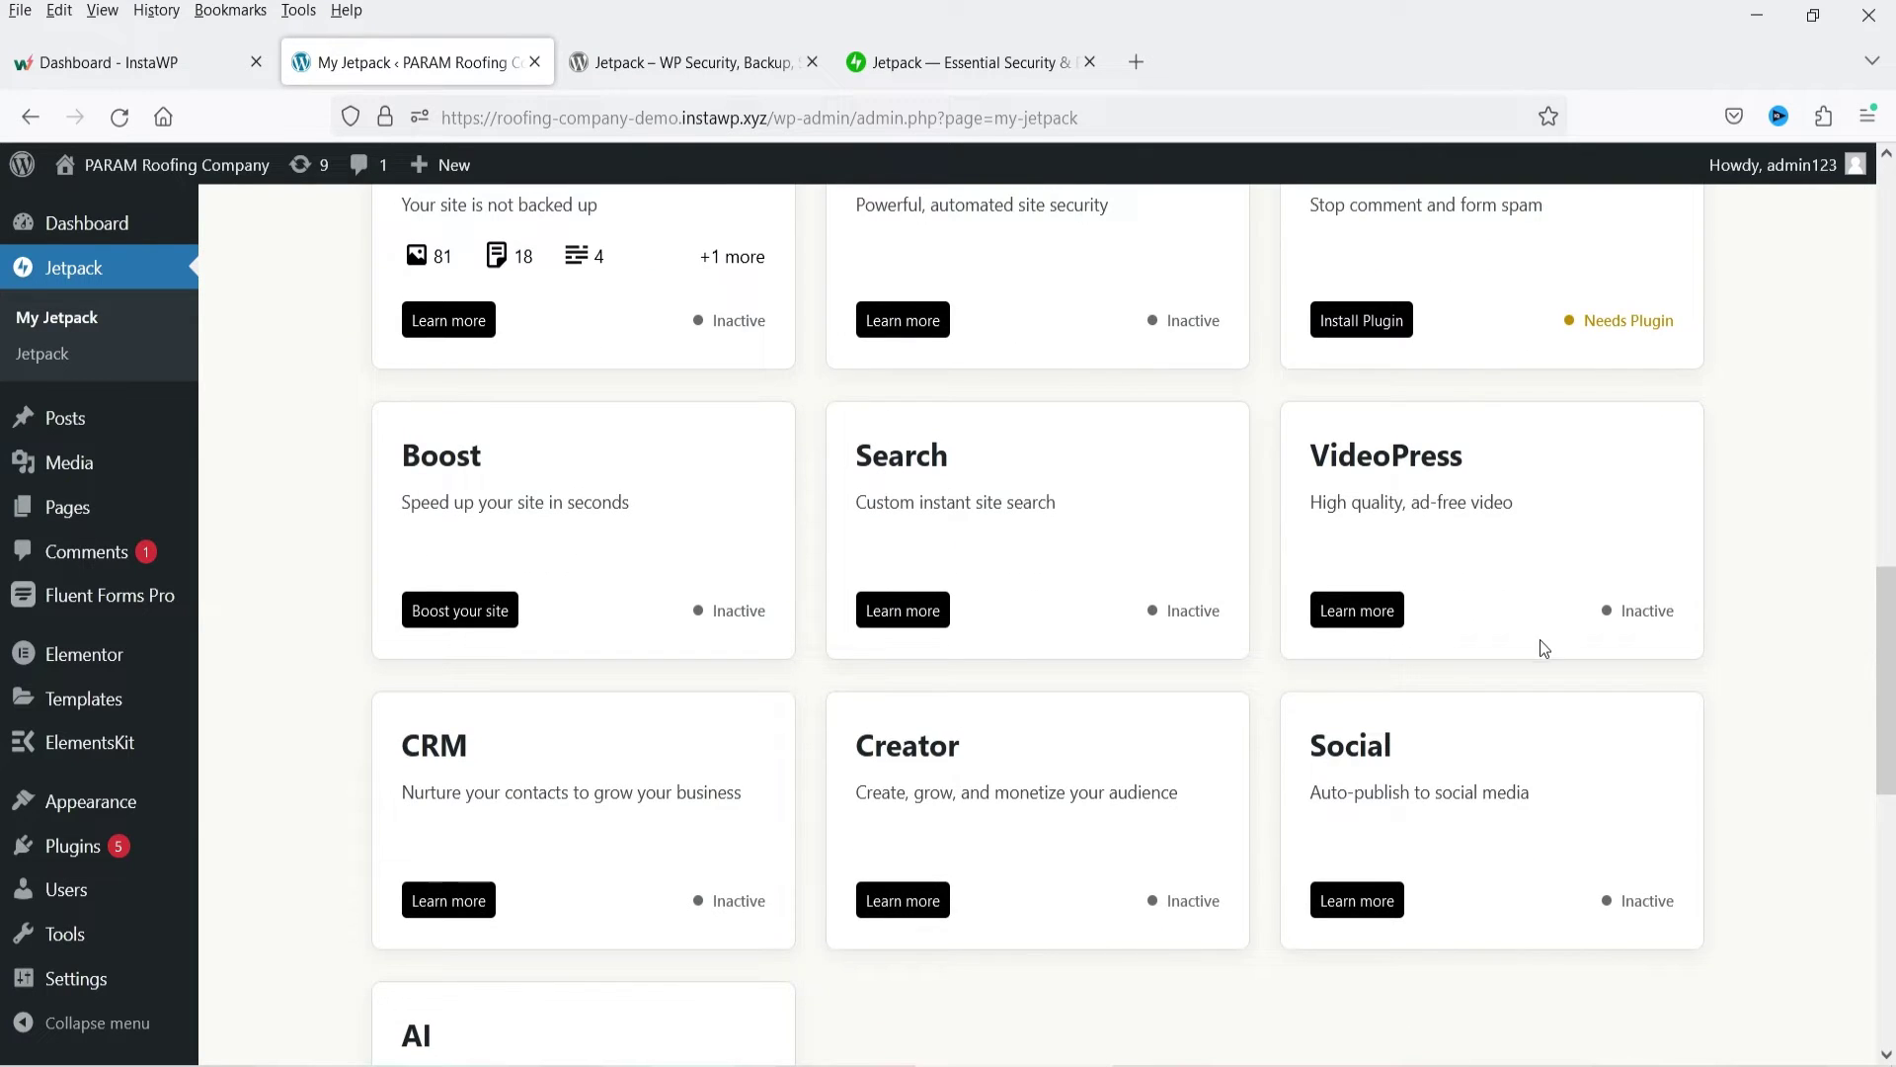
scroll(1538, 638, up, 3)
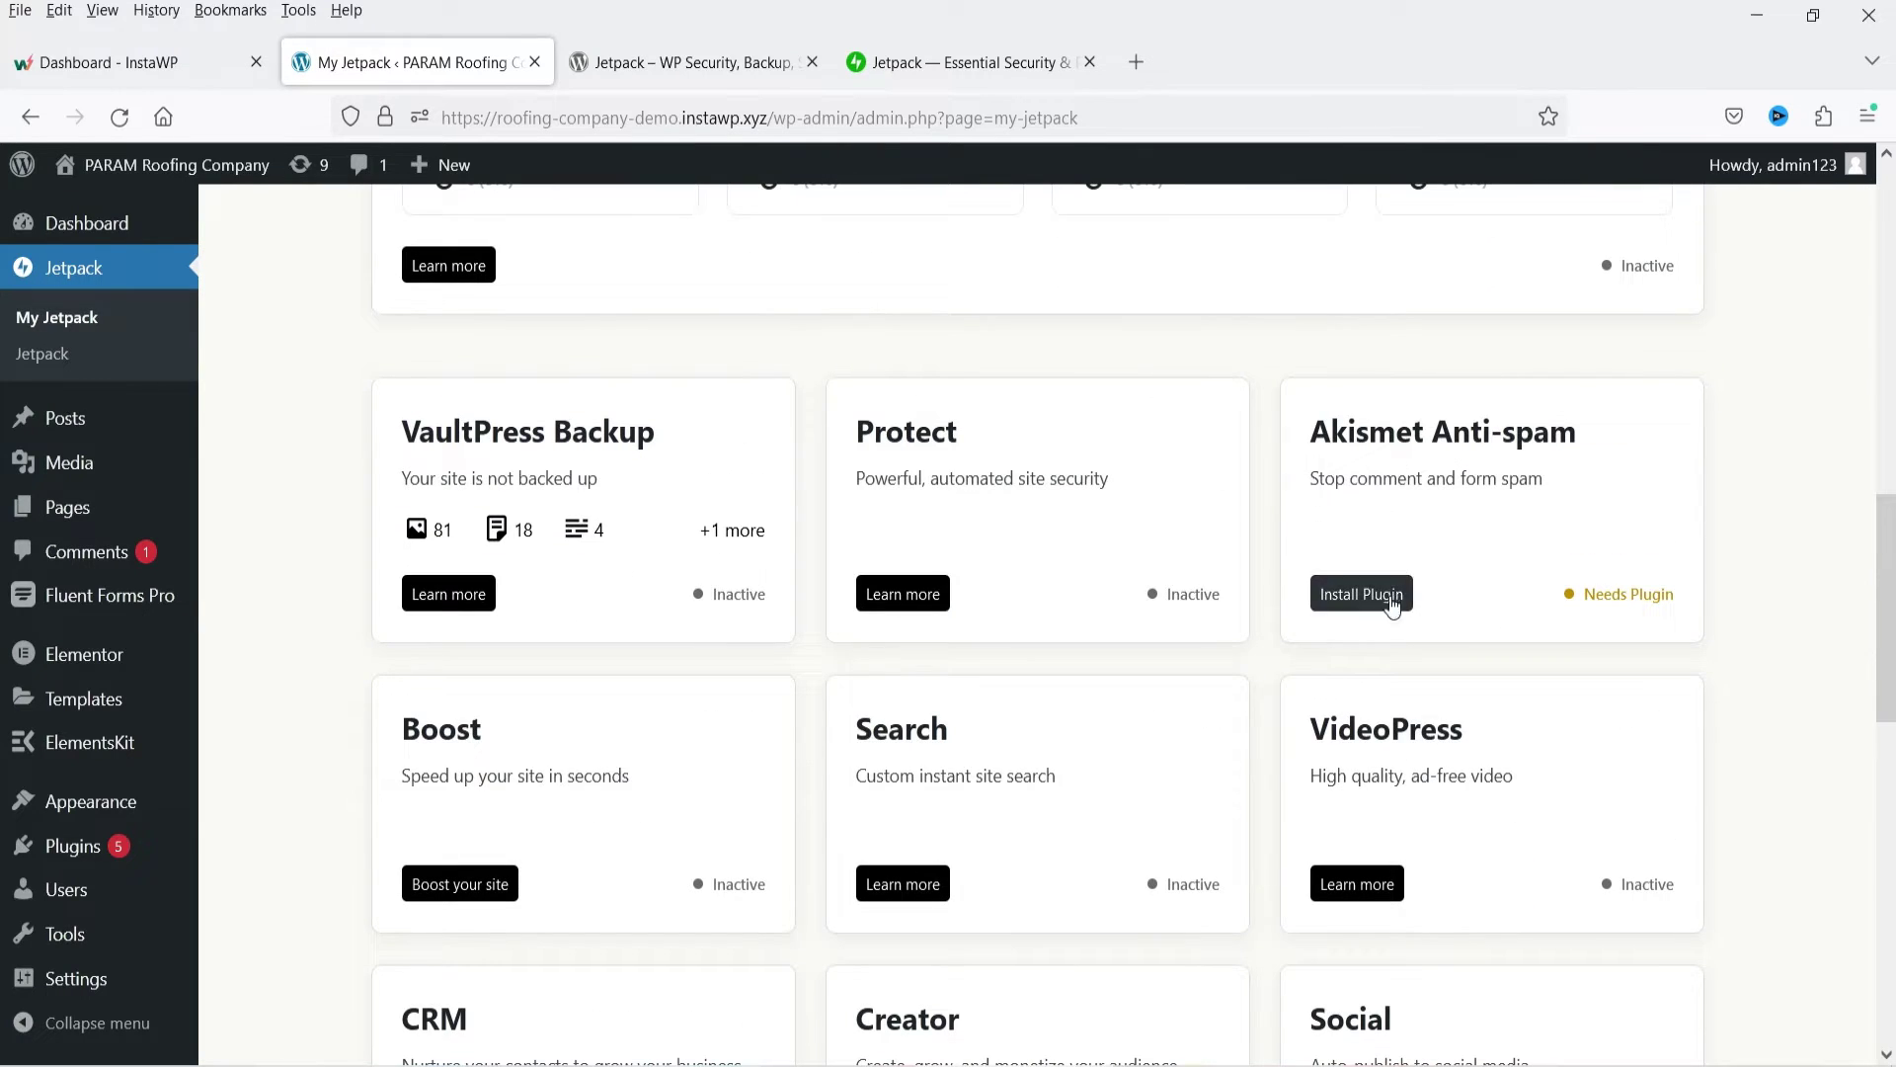
scroll(1442, 543, down, 2)
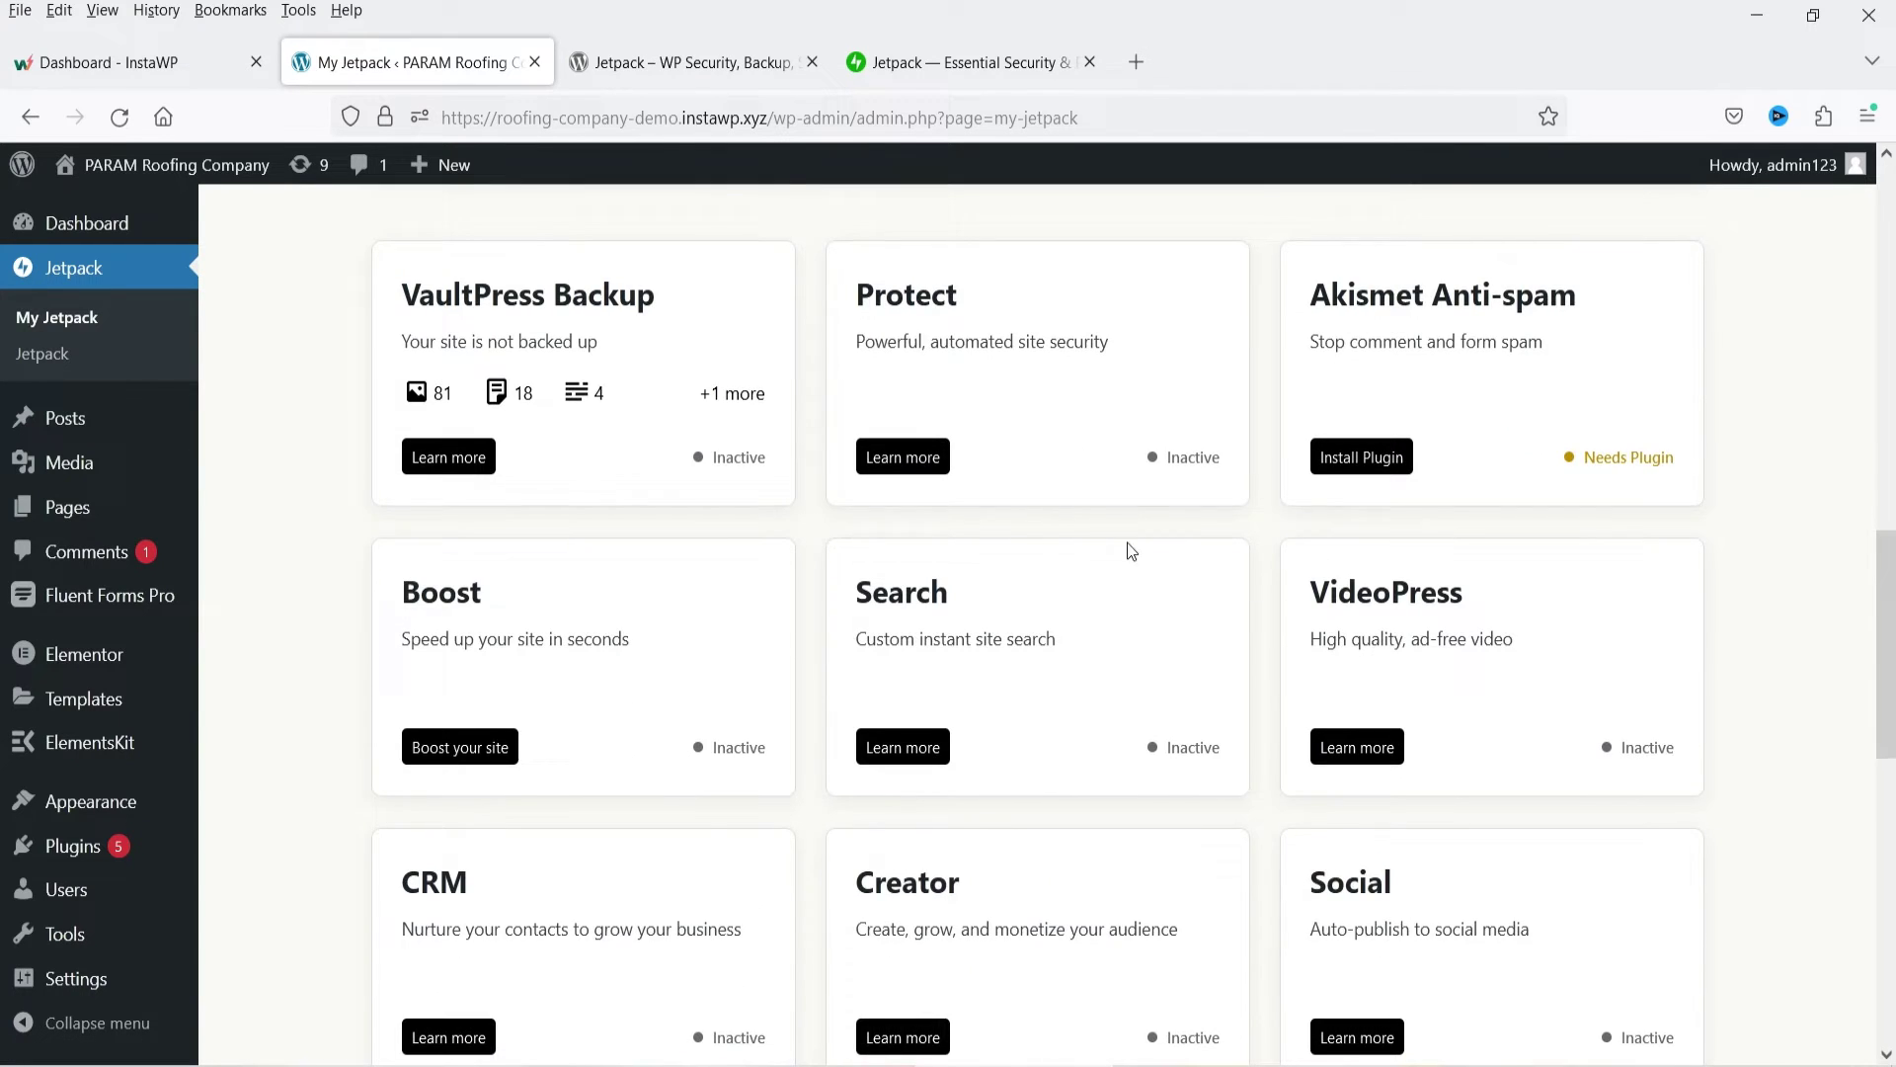
scroll(1125, 550, down, 3)
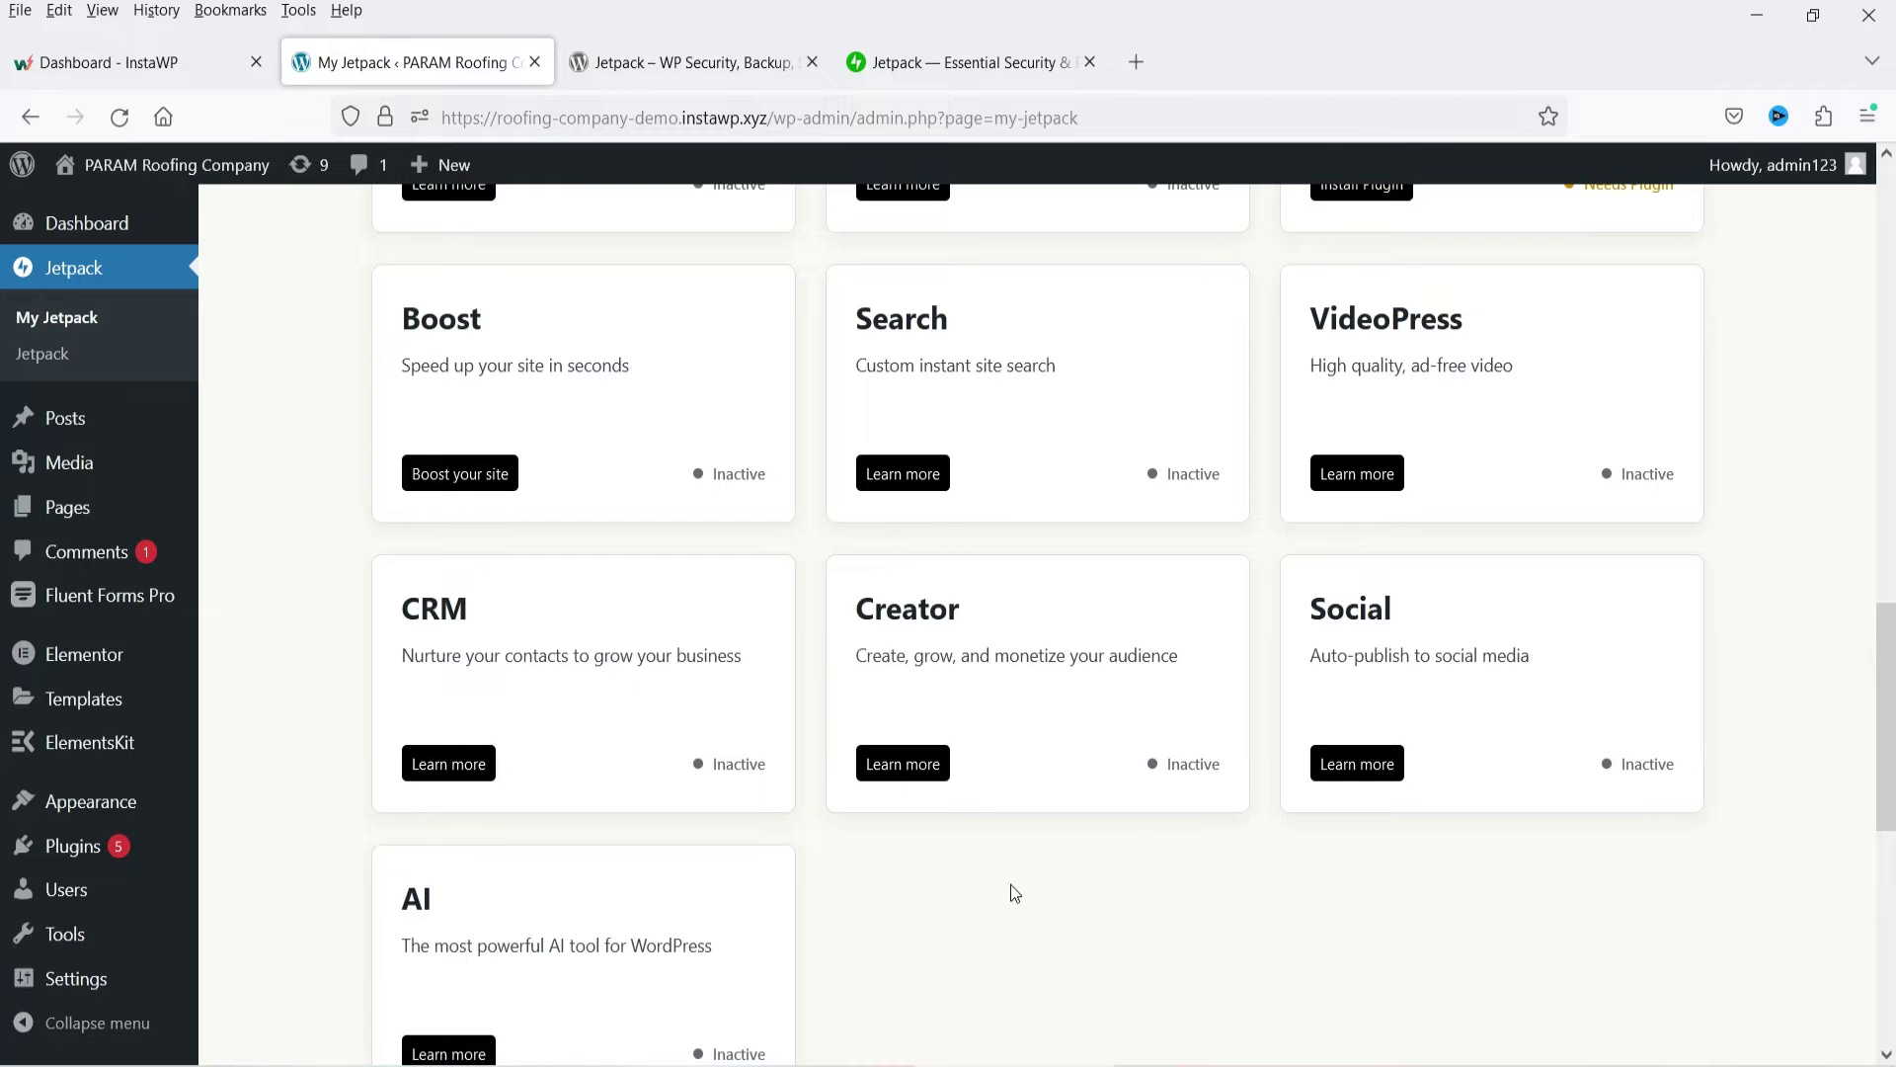
scroll(1010, 880, up, 10)
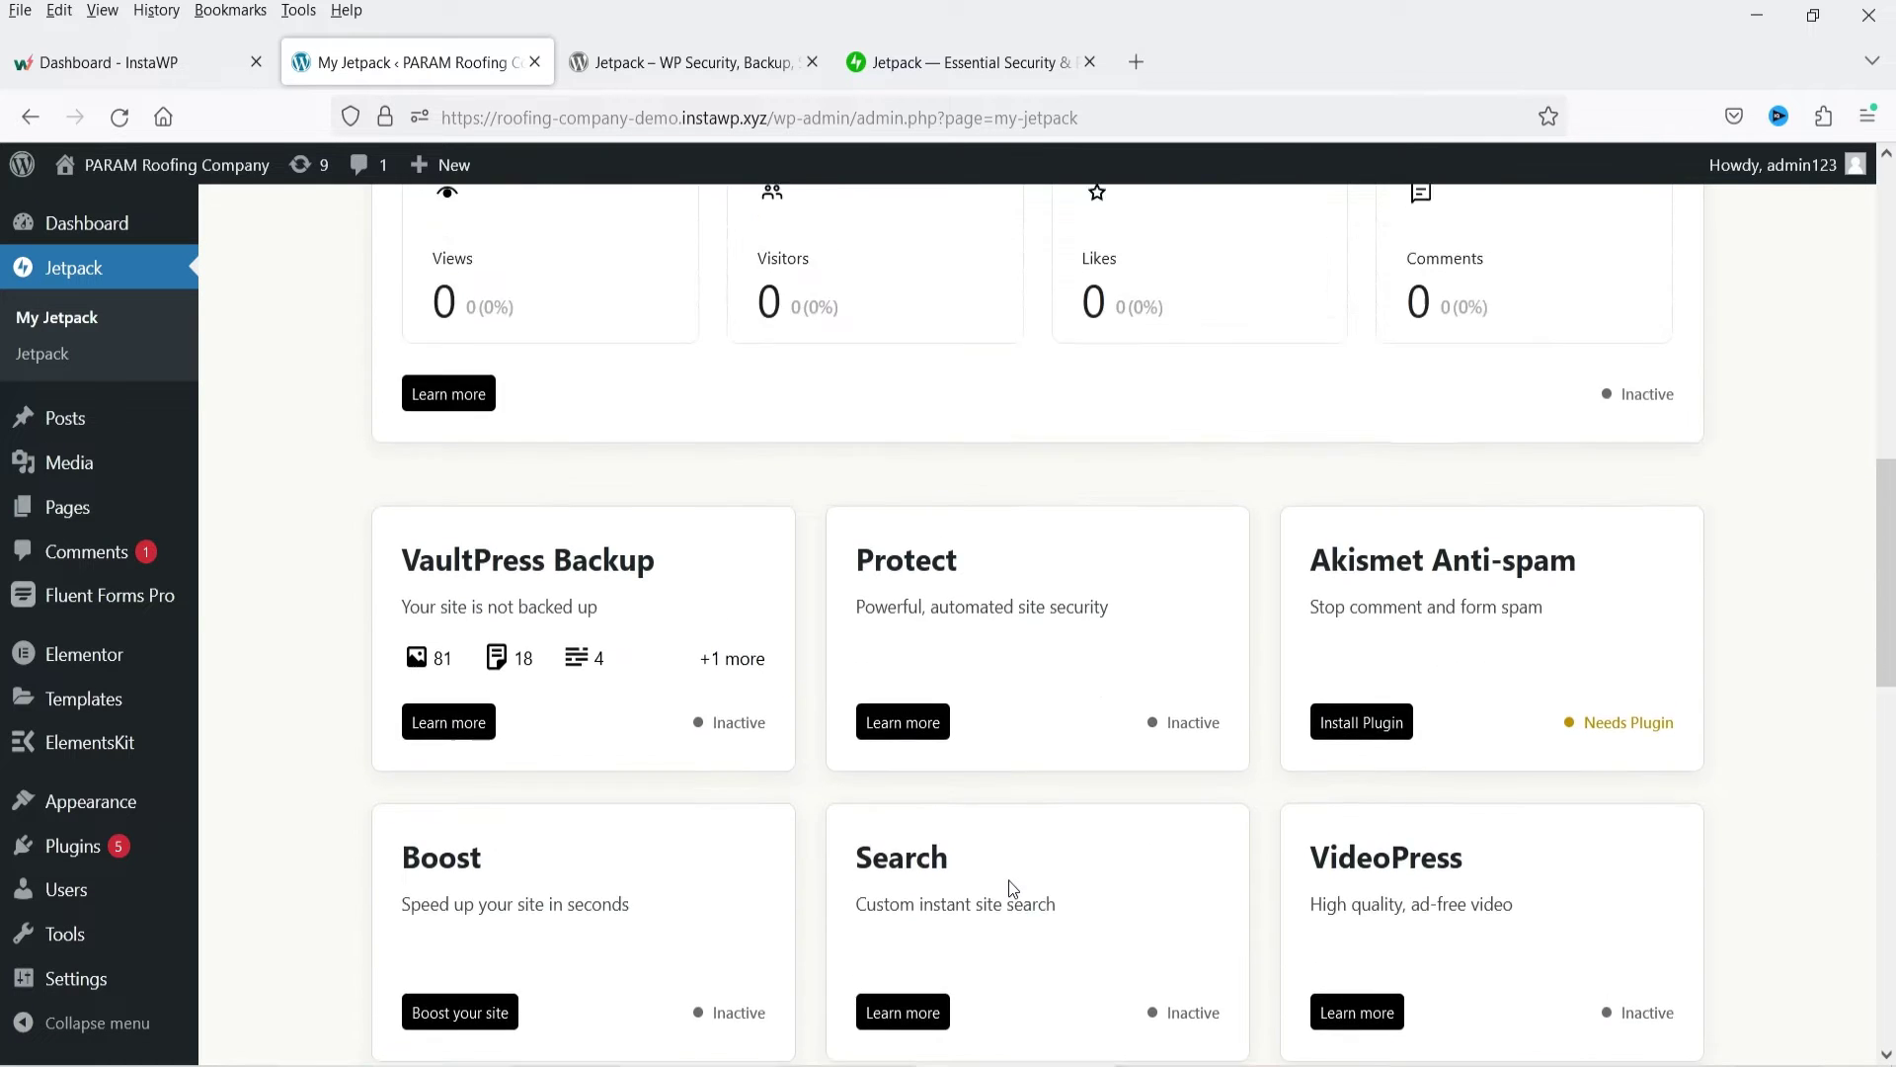
scroll(753, 580, up, 6)
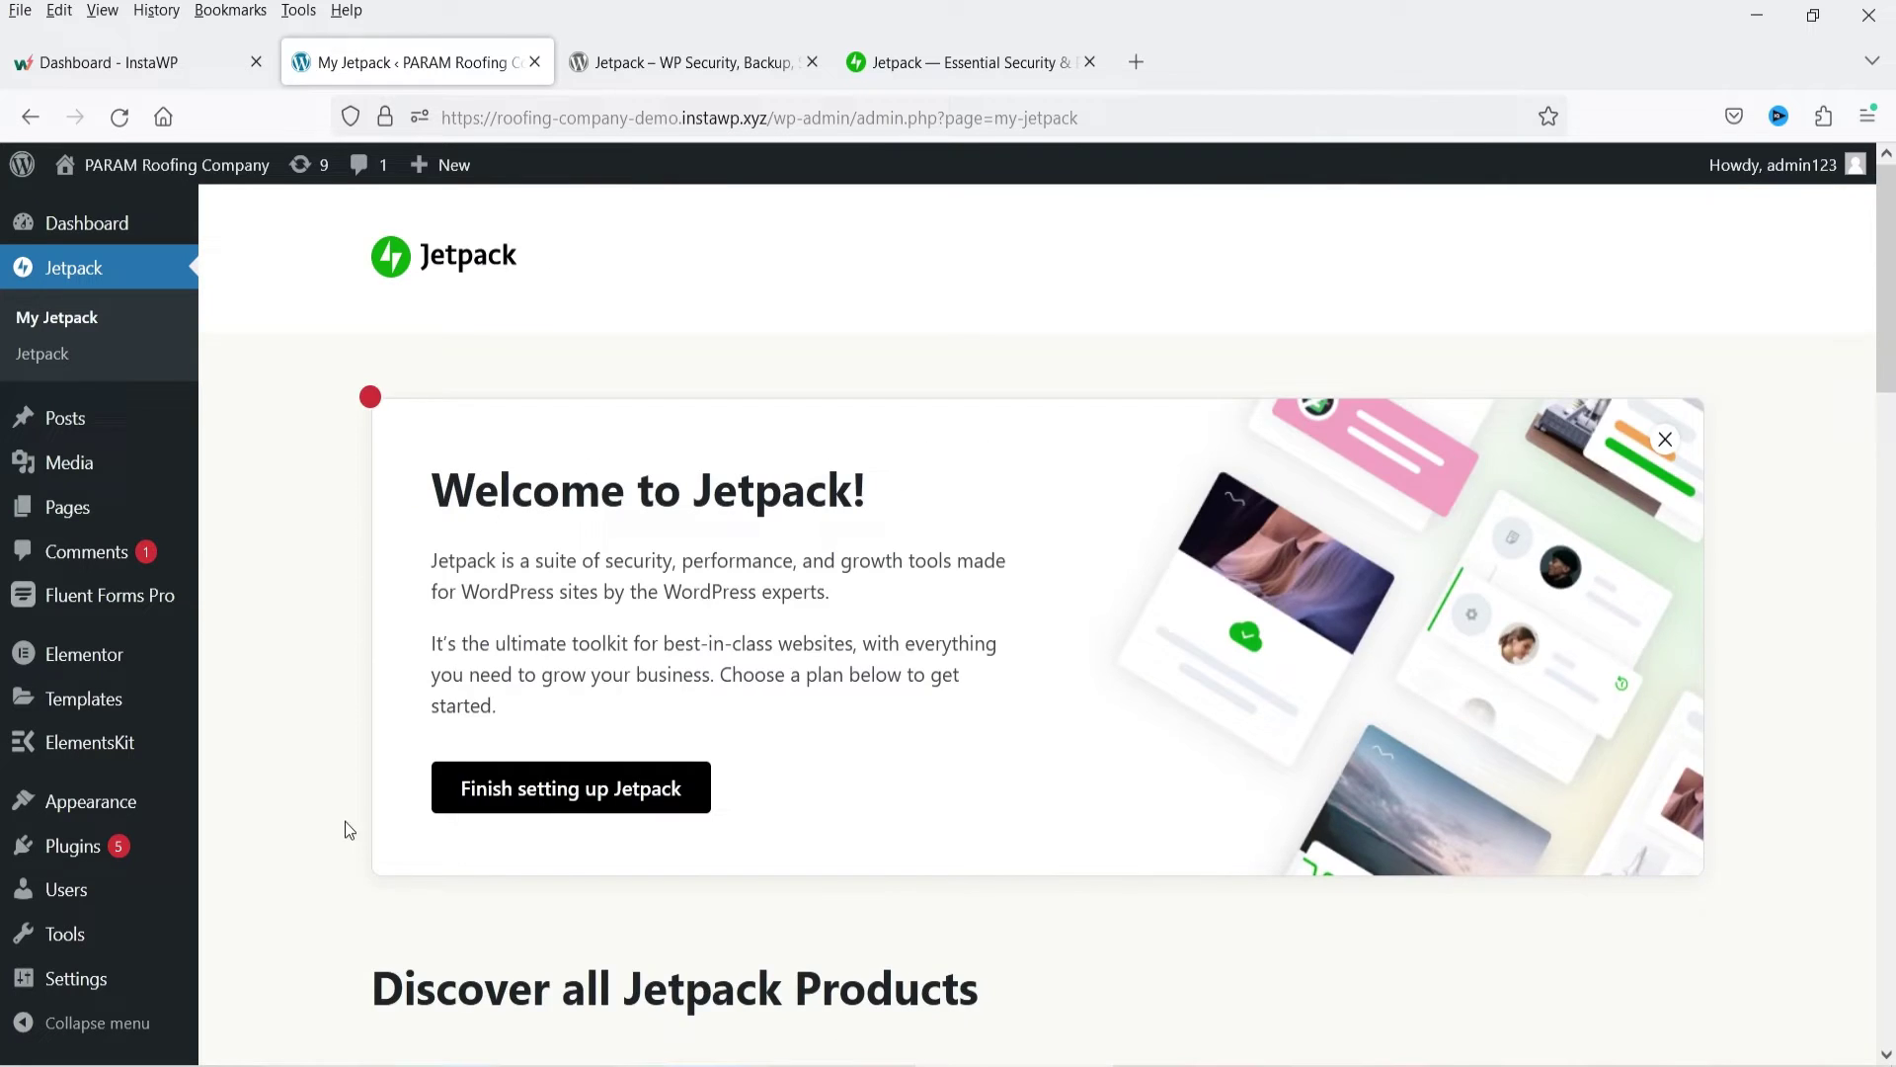
click(576, 798)
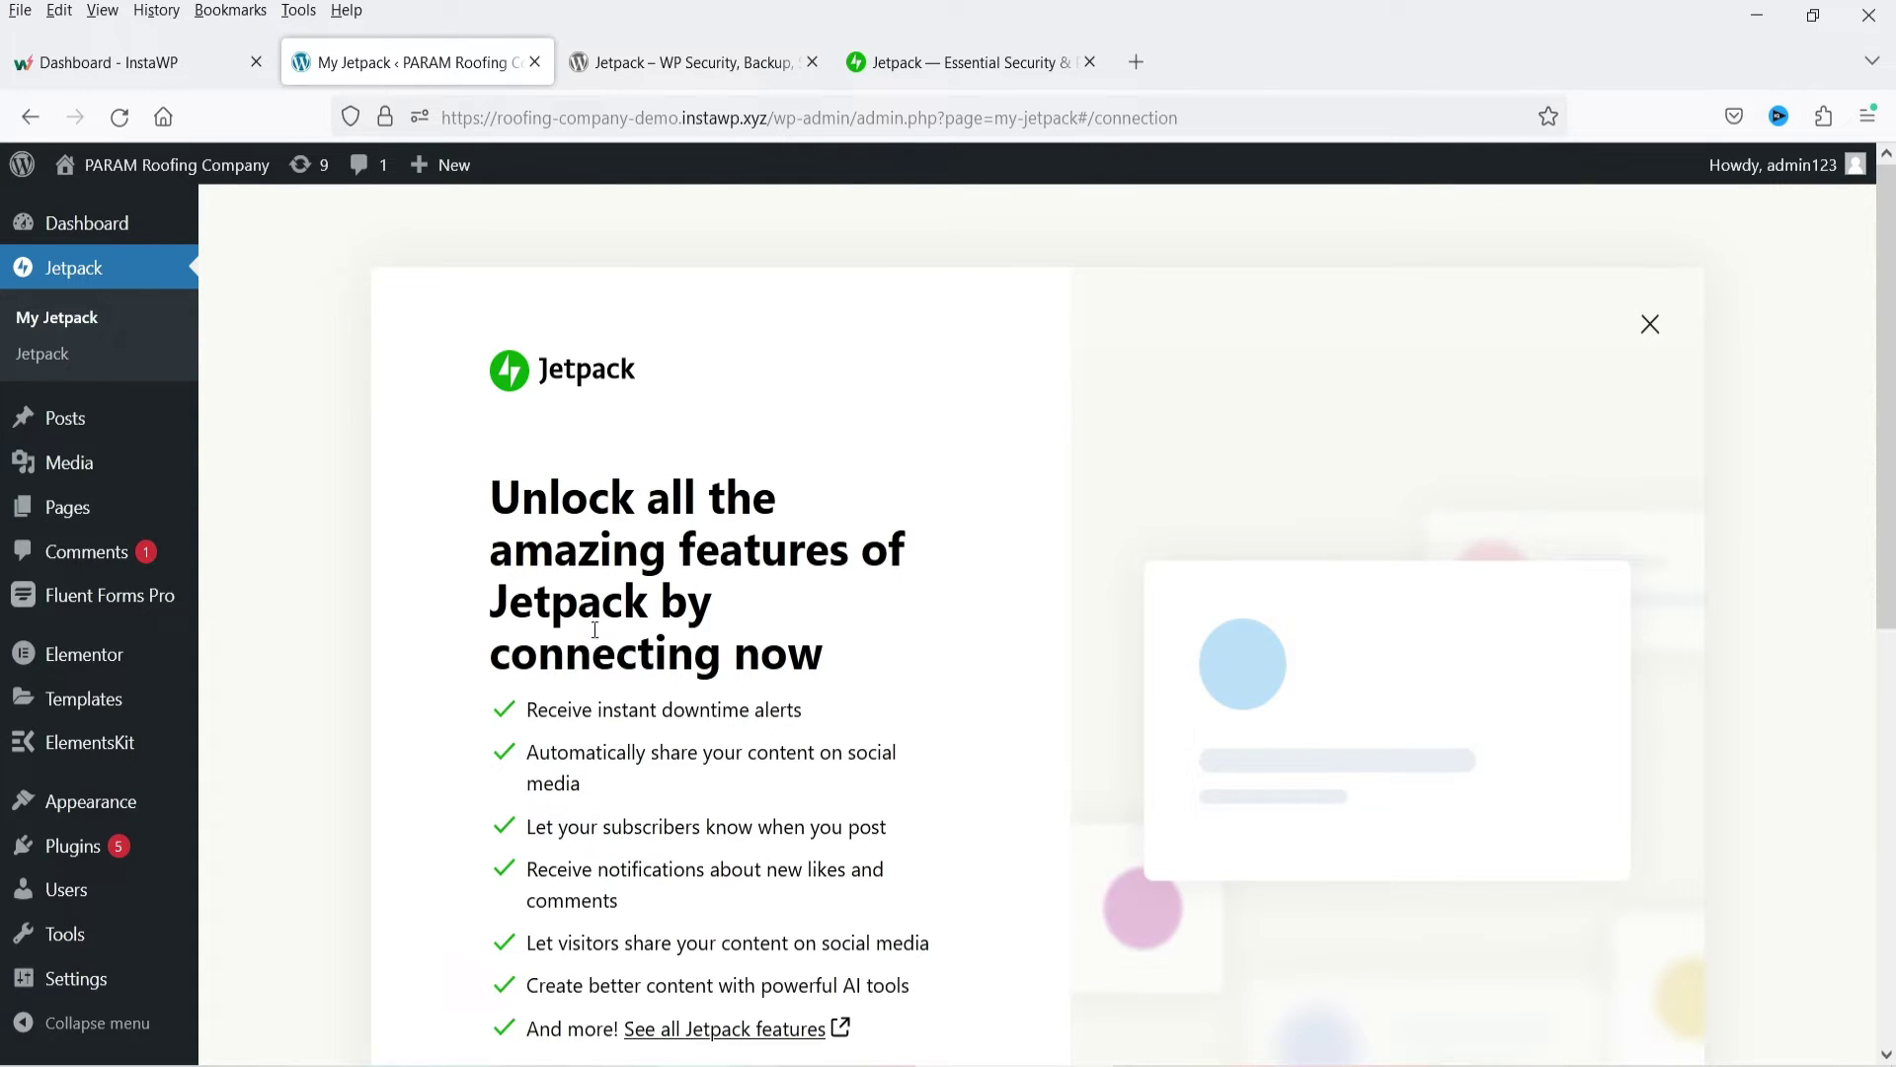
Step: Connect Jetpack by signing in to WordPress.com with the account password
scroll(850, 595, down, 3)
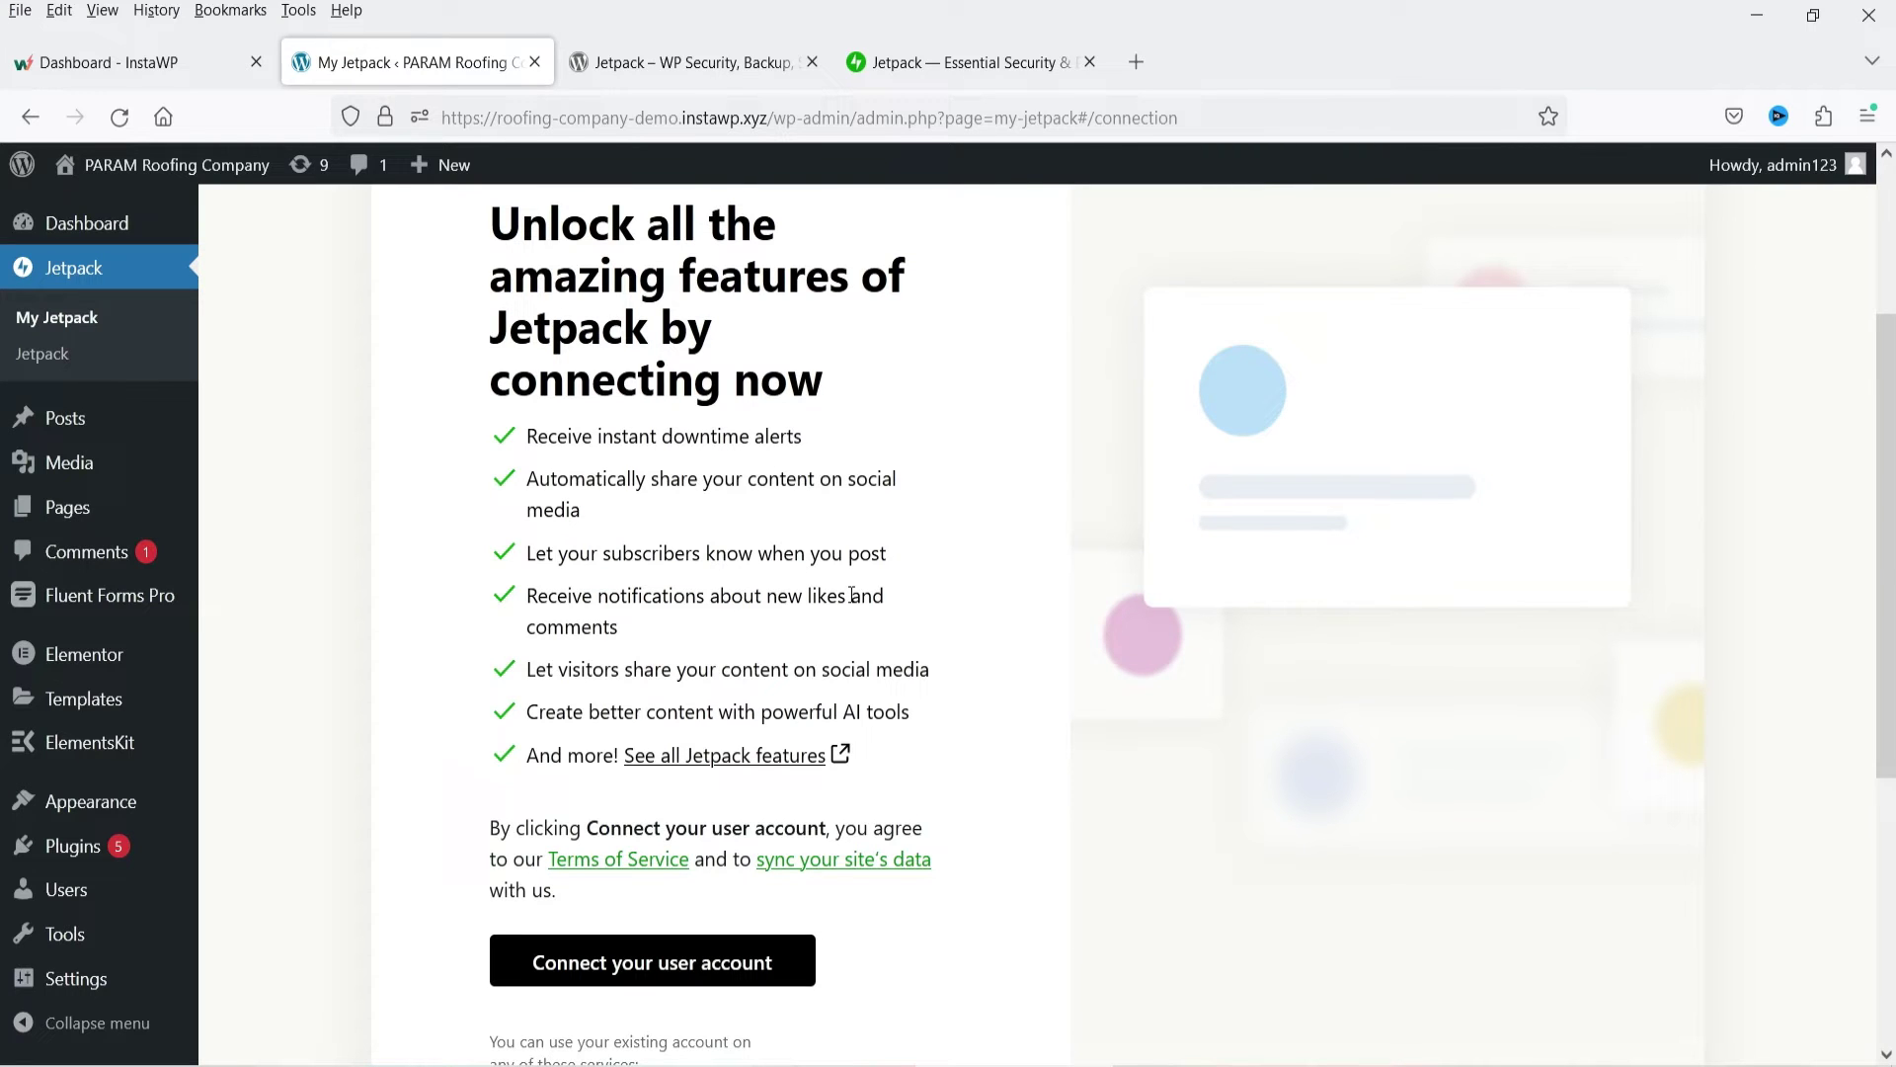
scroll(850, 596, down, 4)
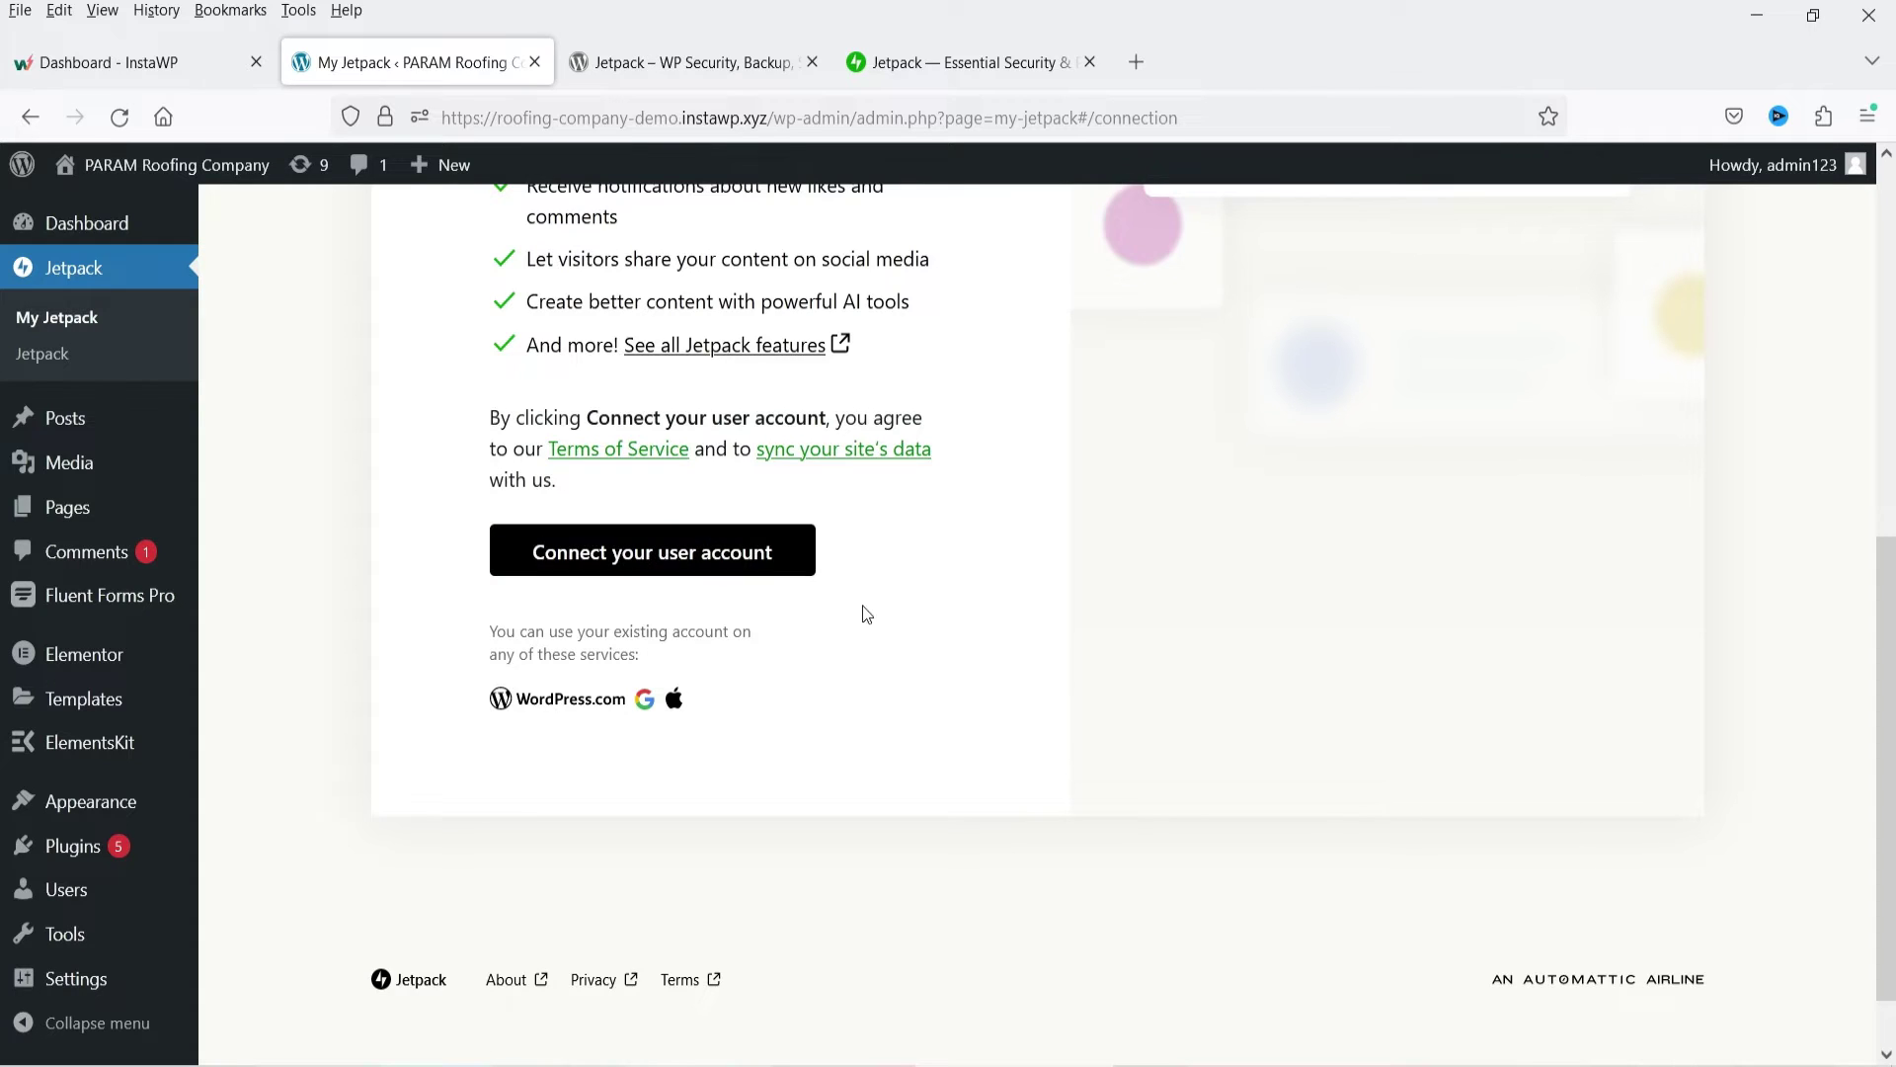
click(689, 568)
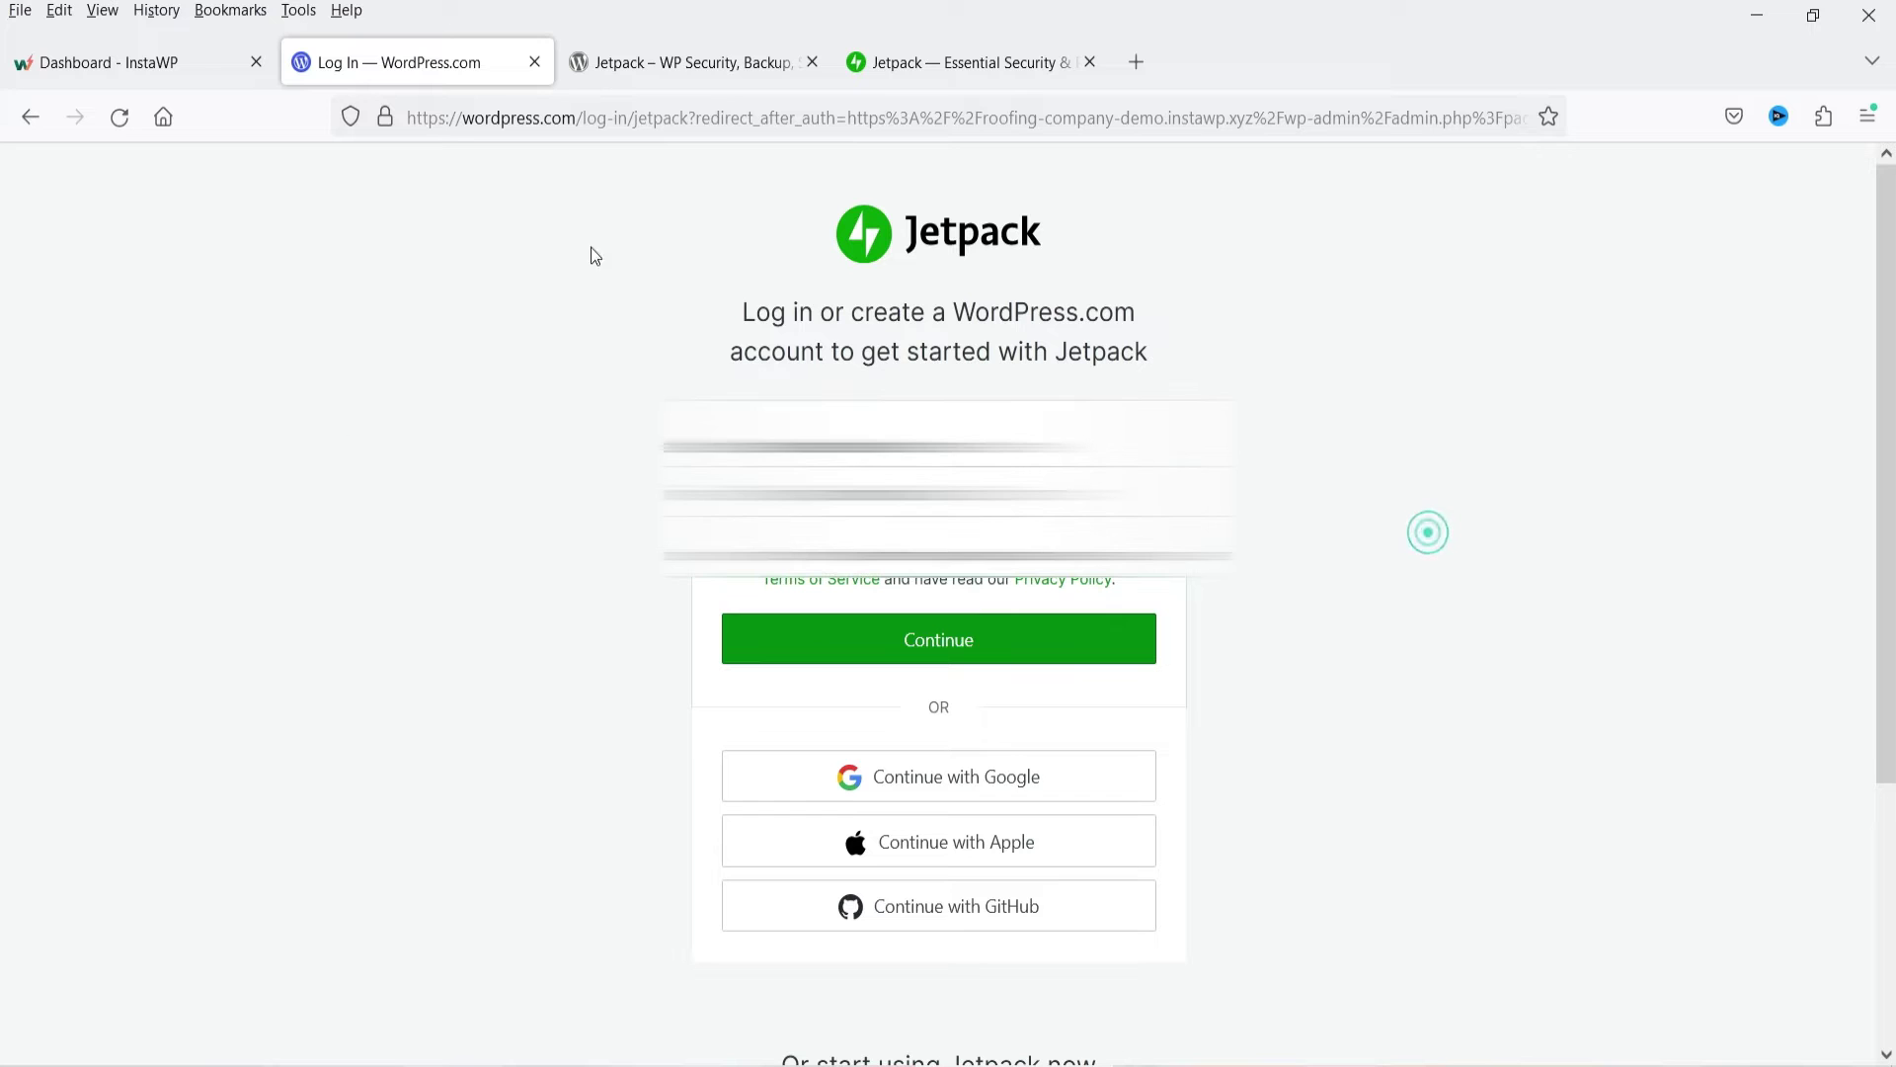
click(919, 644)
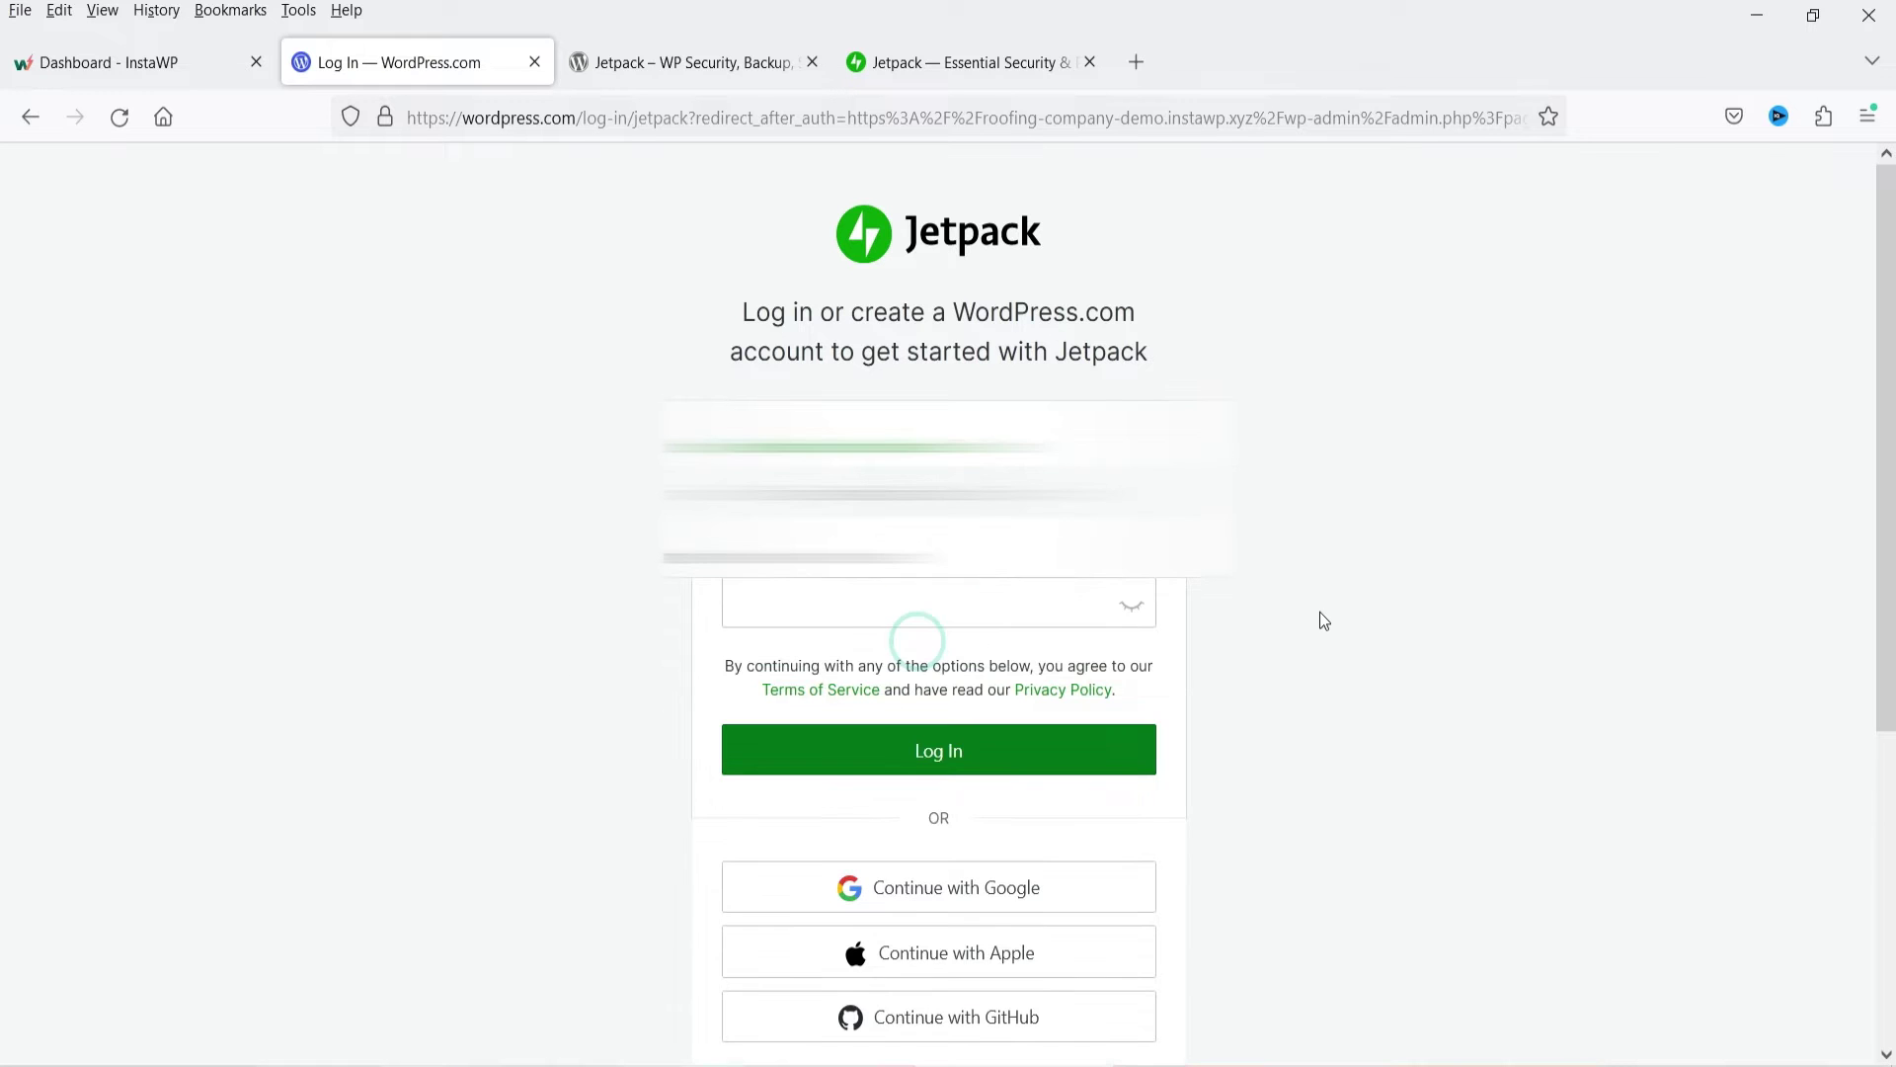
text(•••••••••)
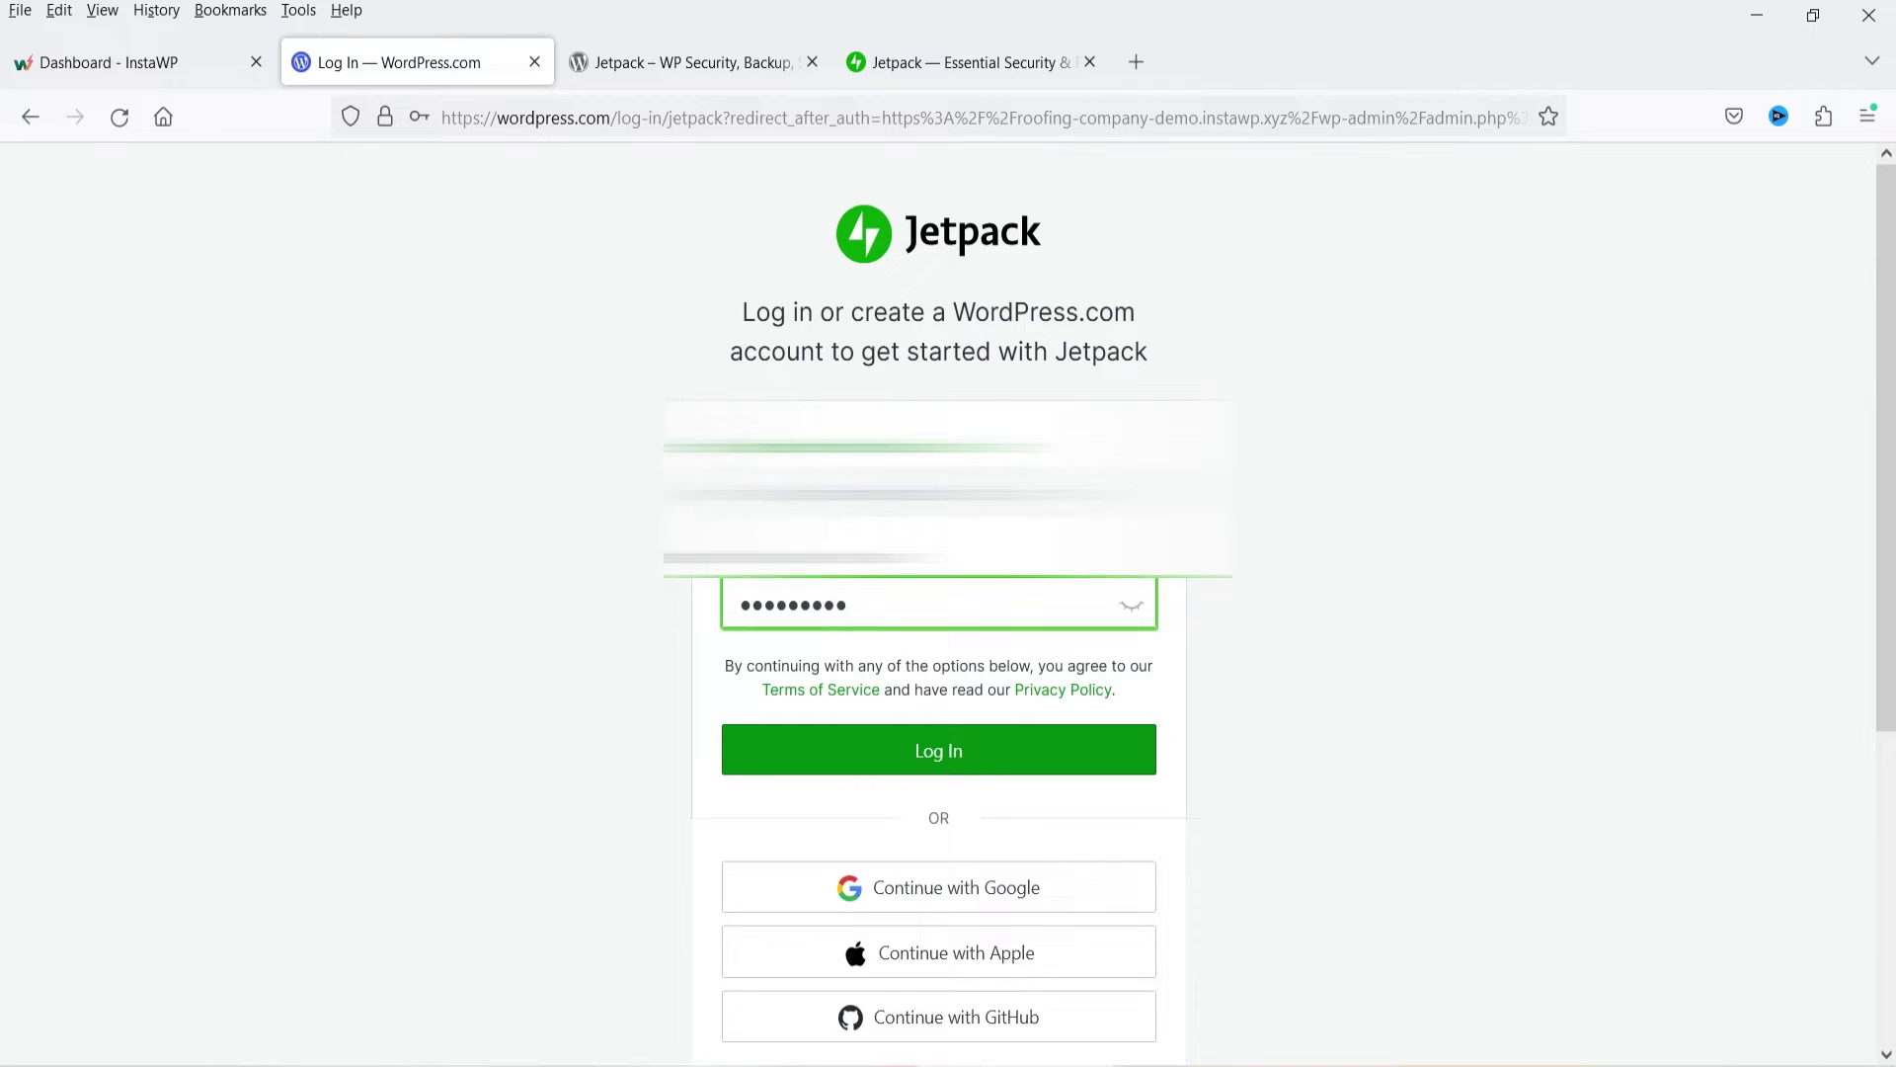
key(Return)
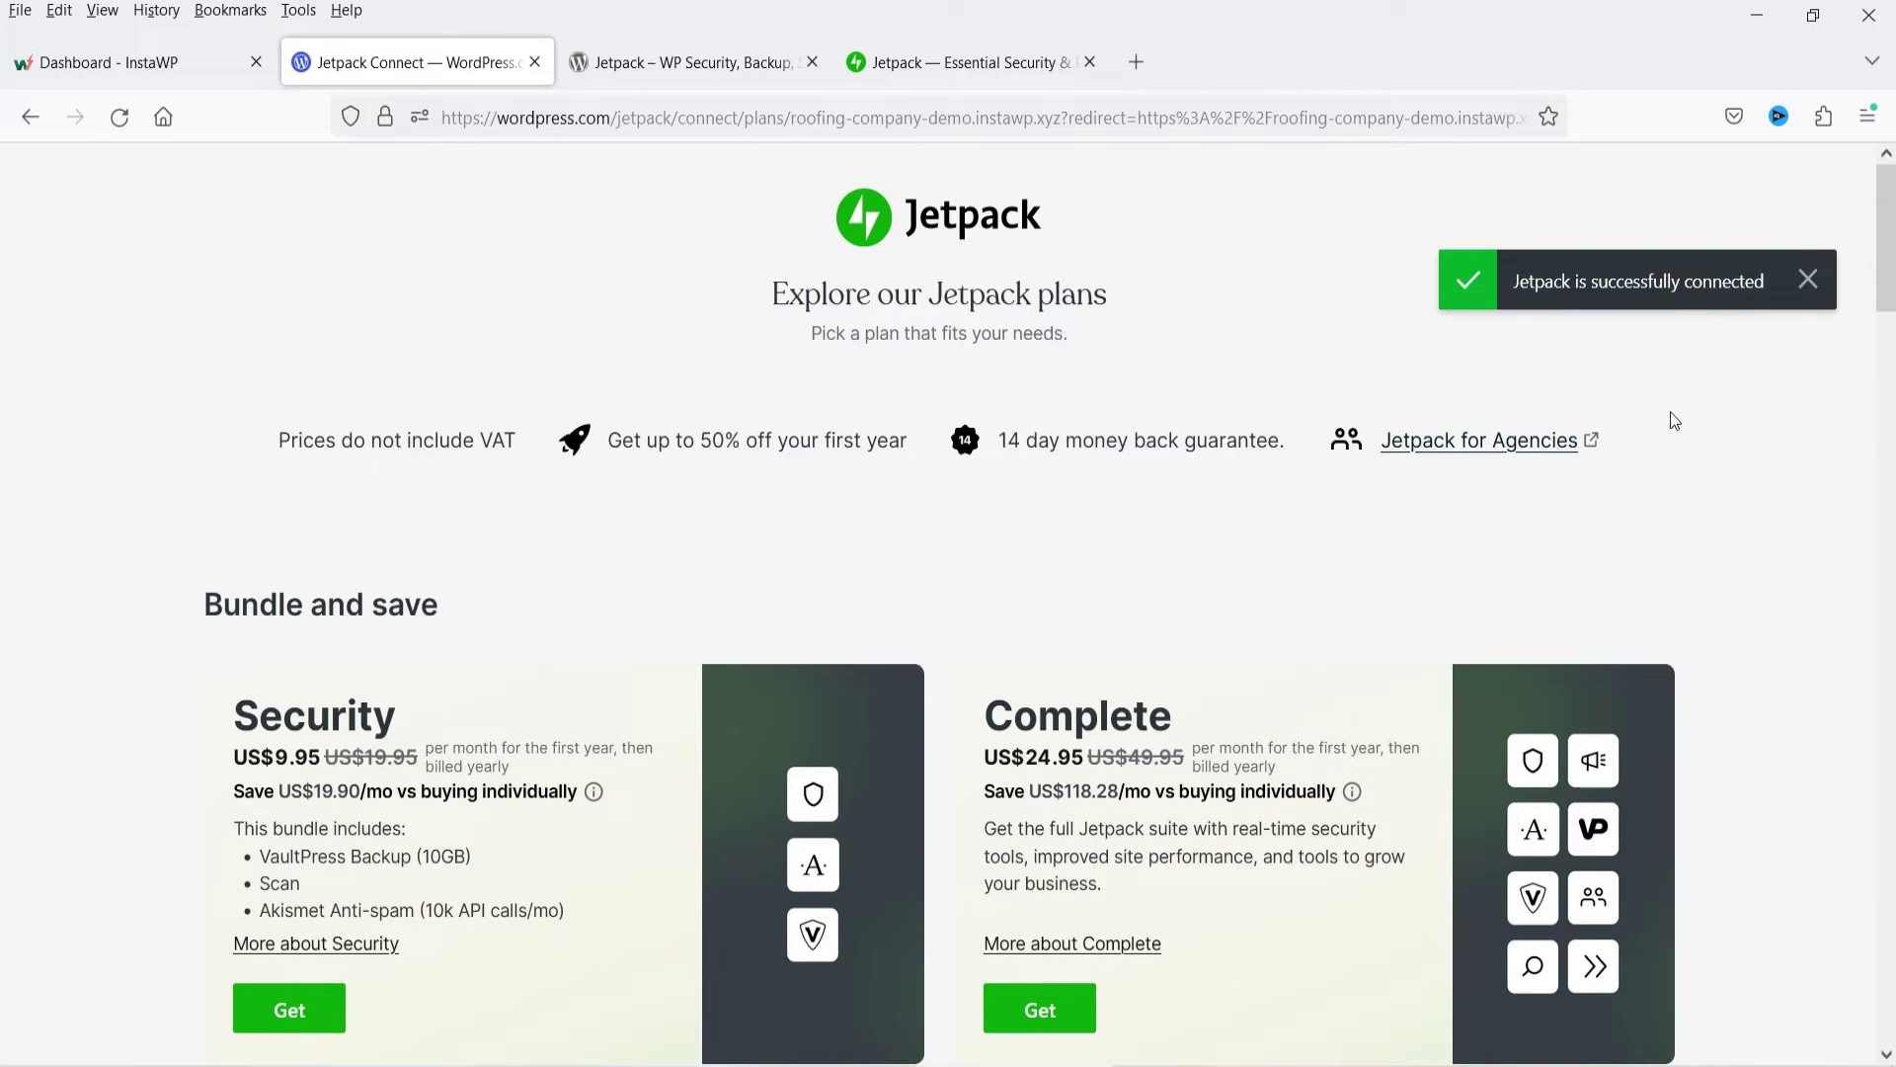
Step: Choose Start with Jetpack Free on the plans page
scroll(1225, 391, down, 8)
scroll(1225, 399, up, 7)
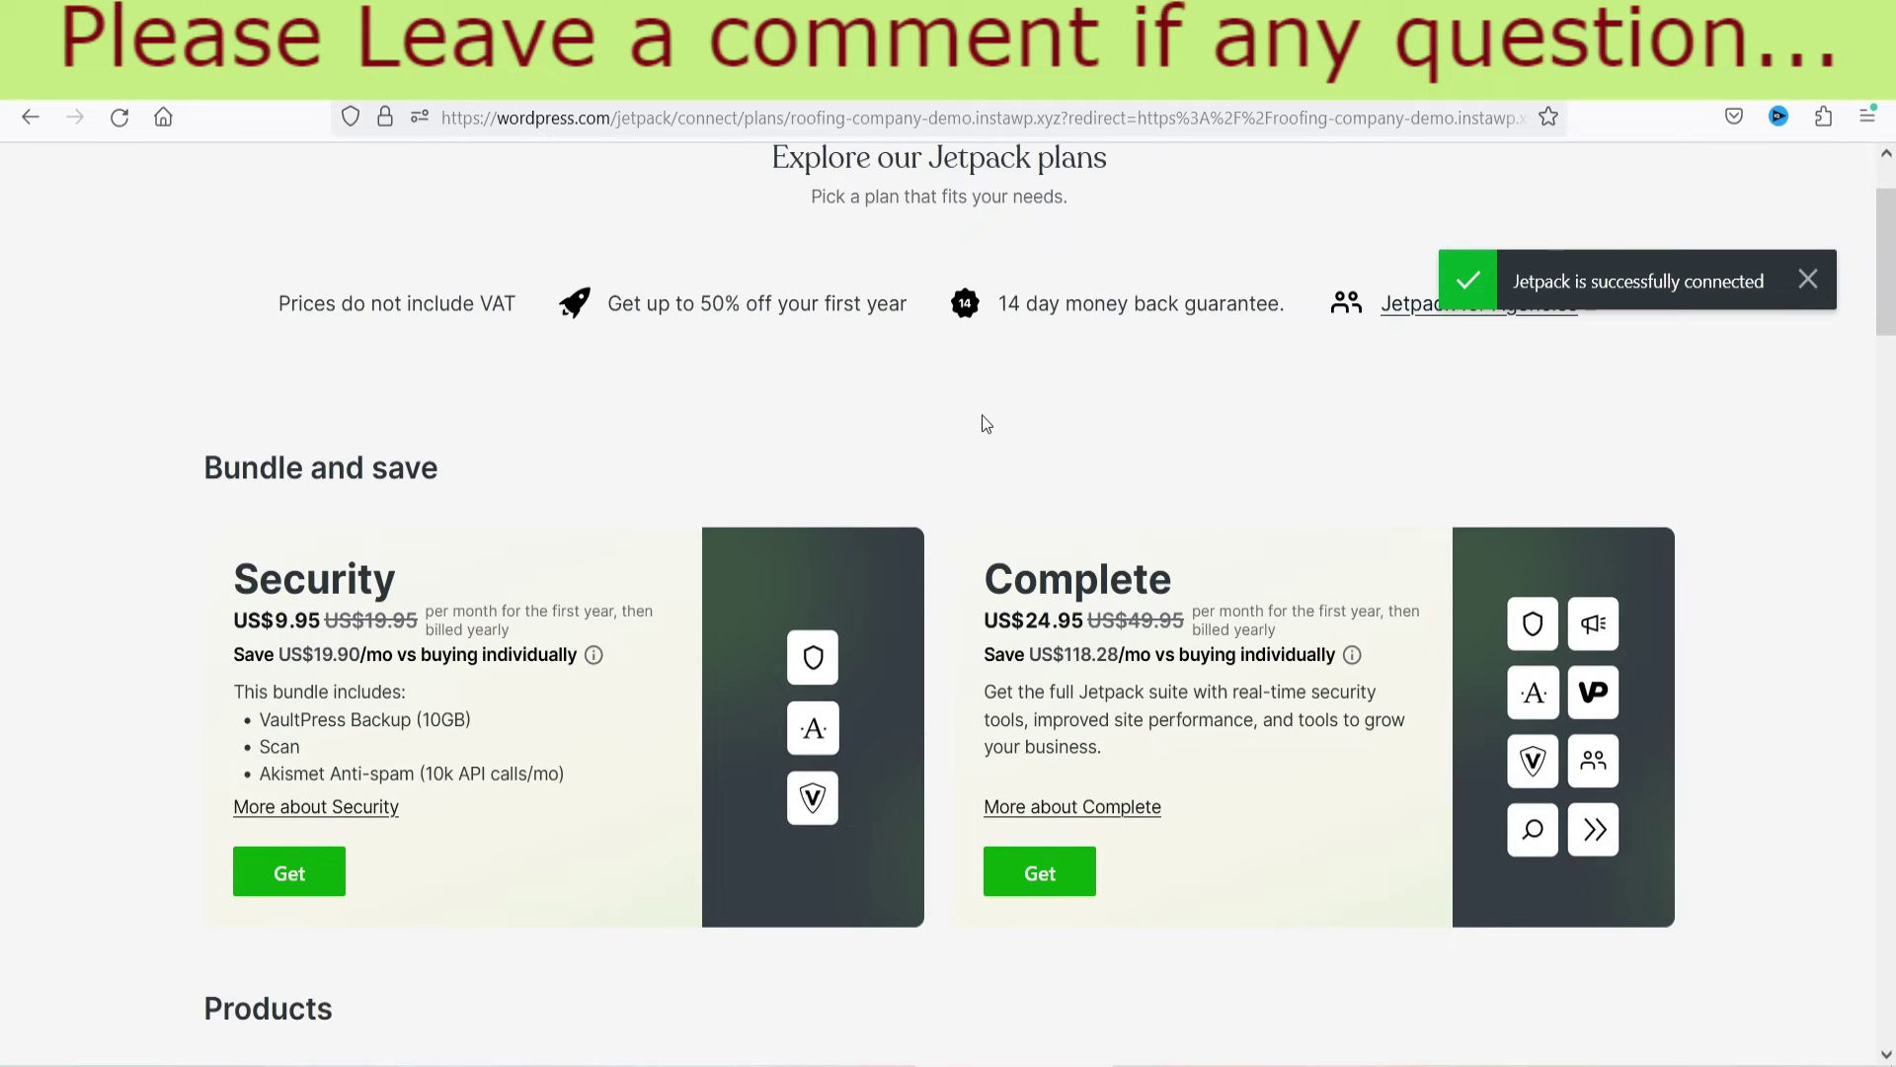
scroll(985, 419, down, 20)
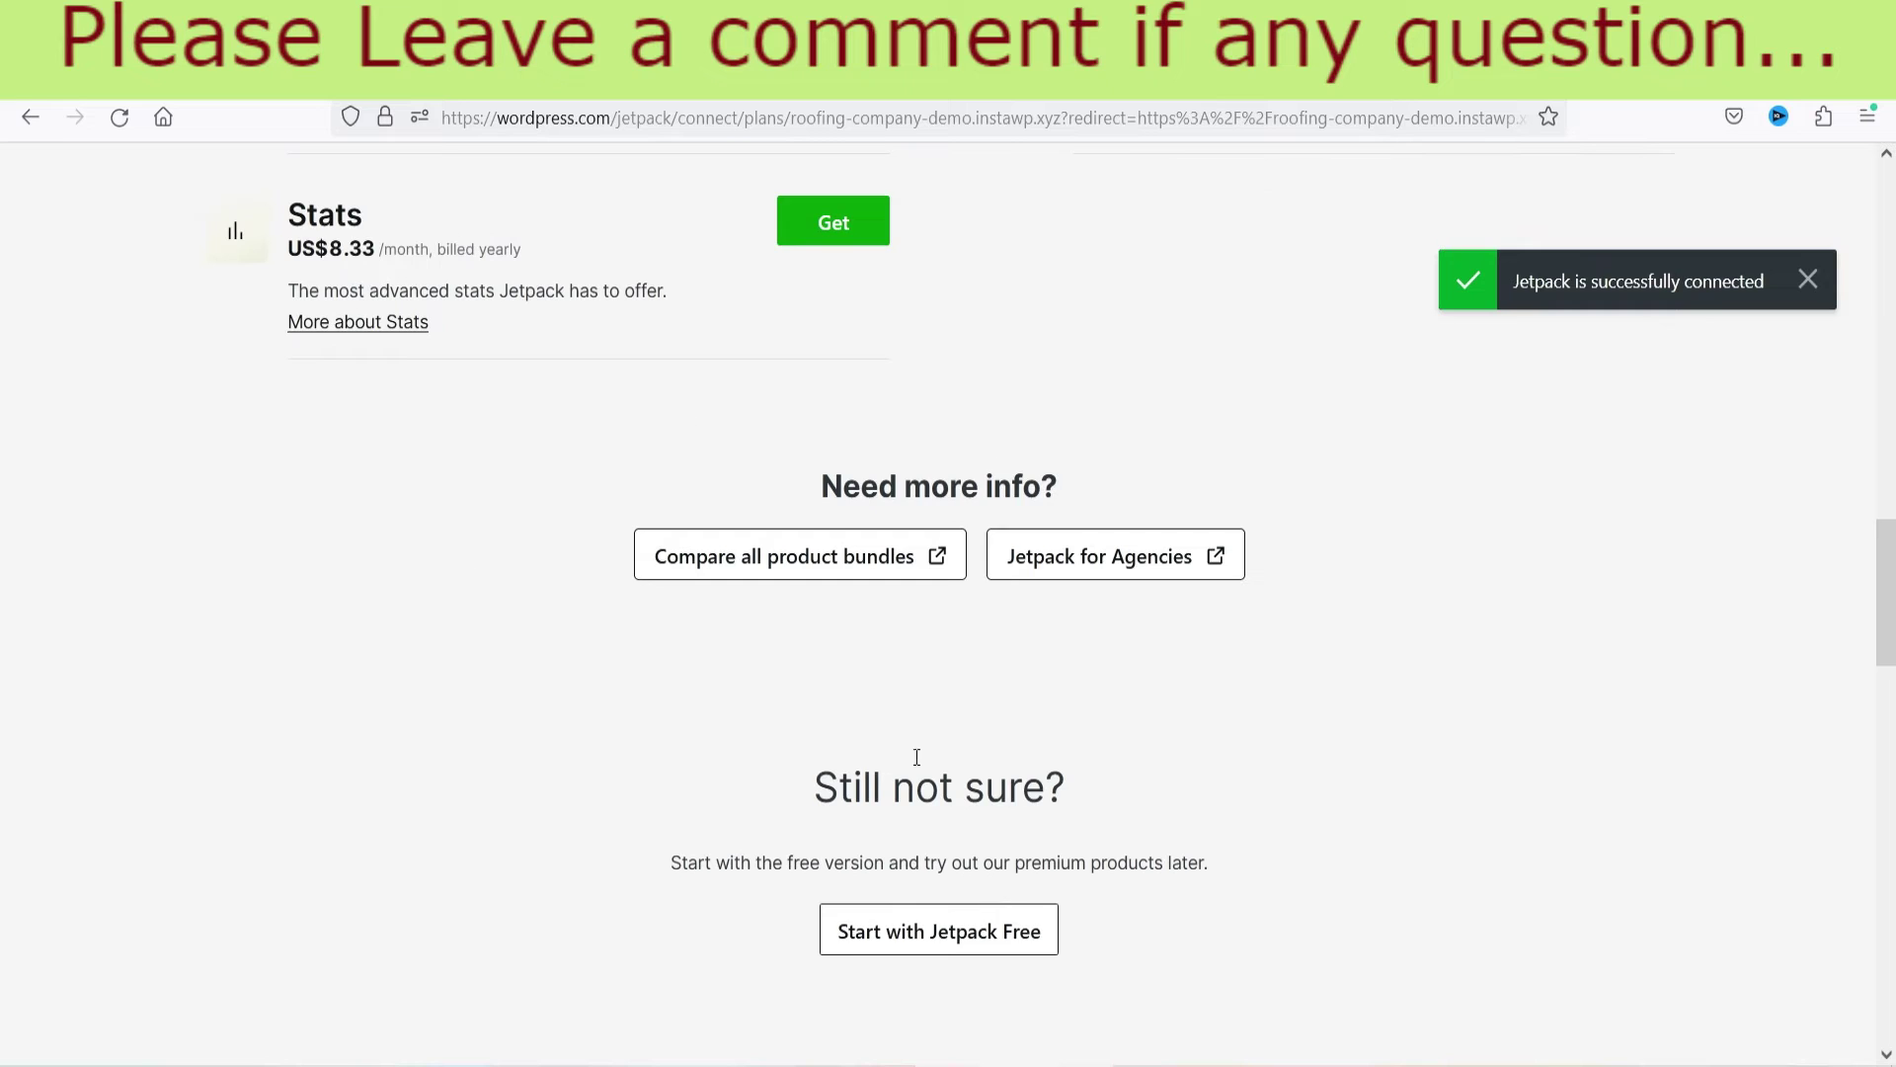
scroll(915, 757, down, 2)
click(931, 805)
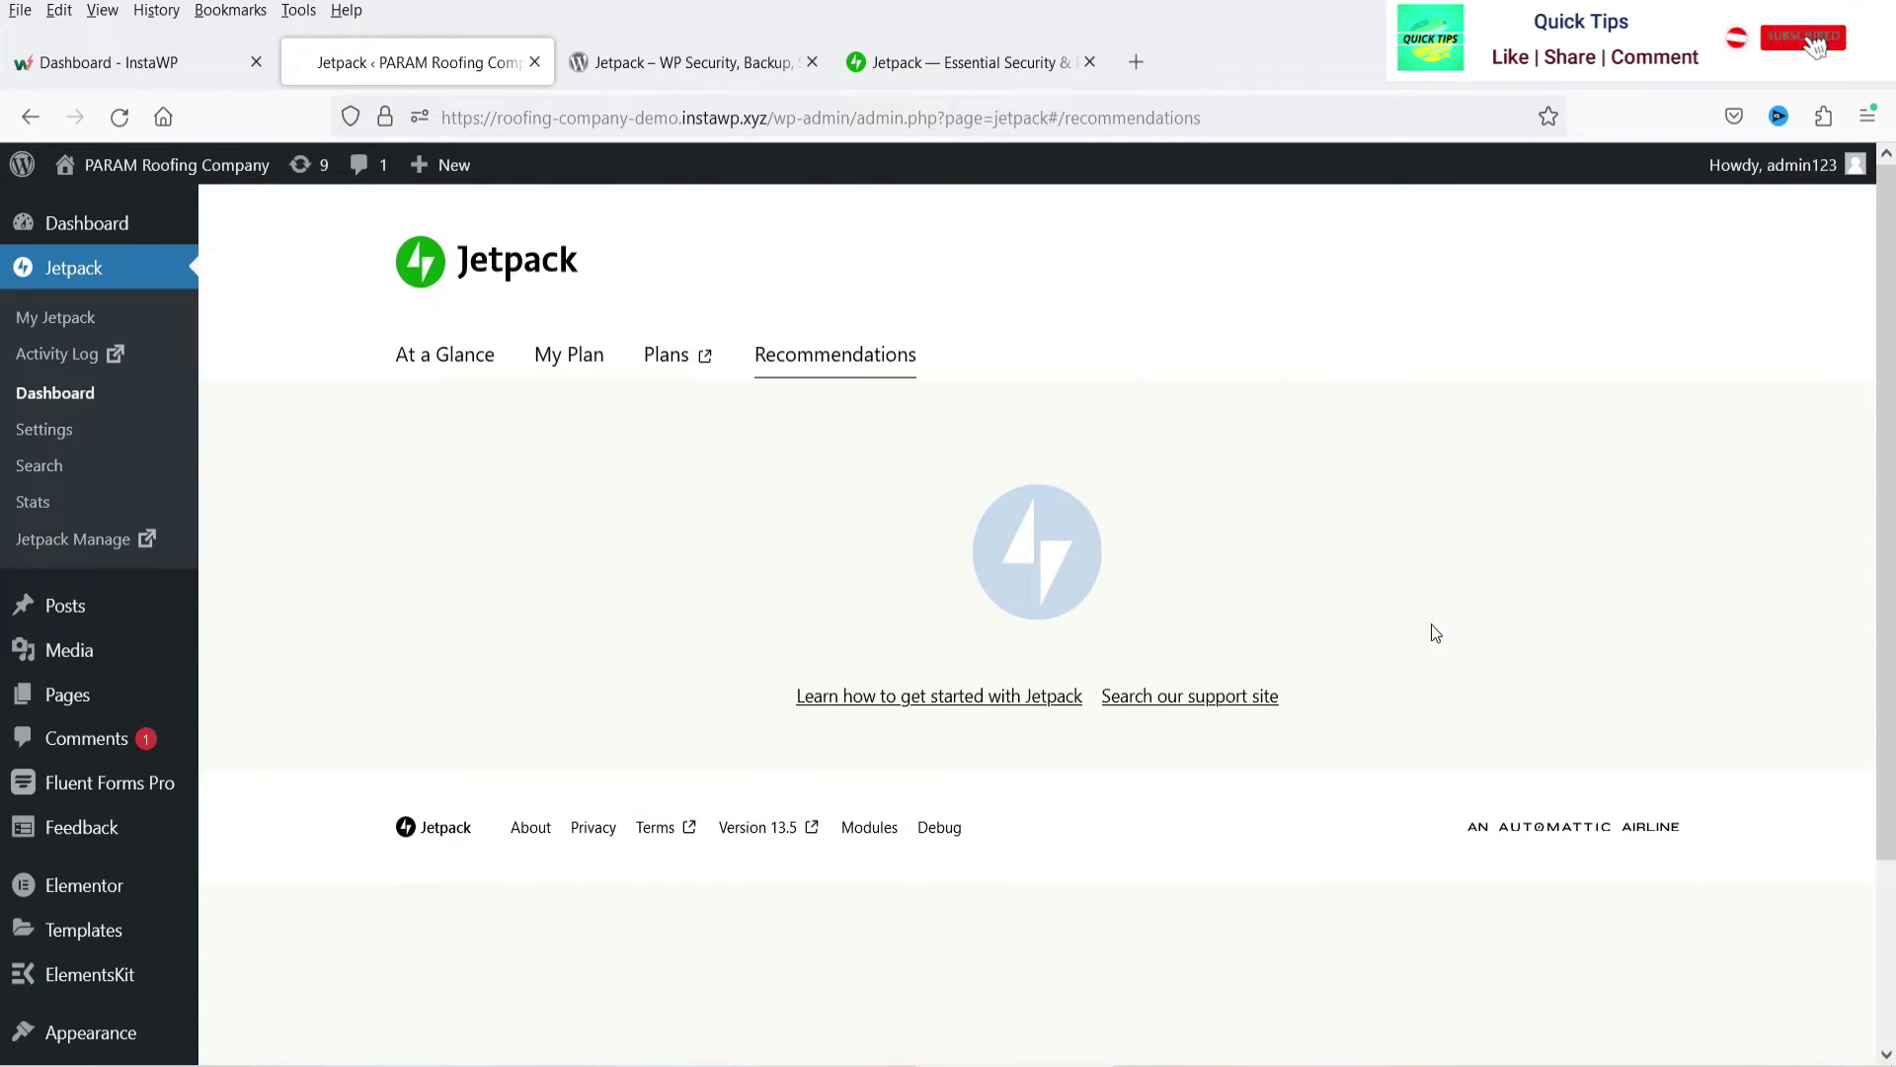
Step: Review the At a Glance dashboard showing 2 views today and brute force protection on
click(452, 358)
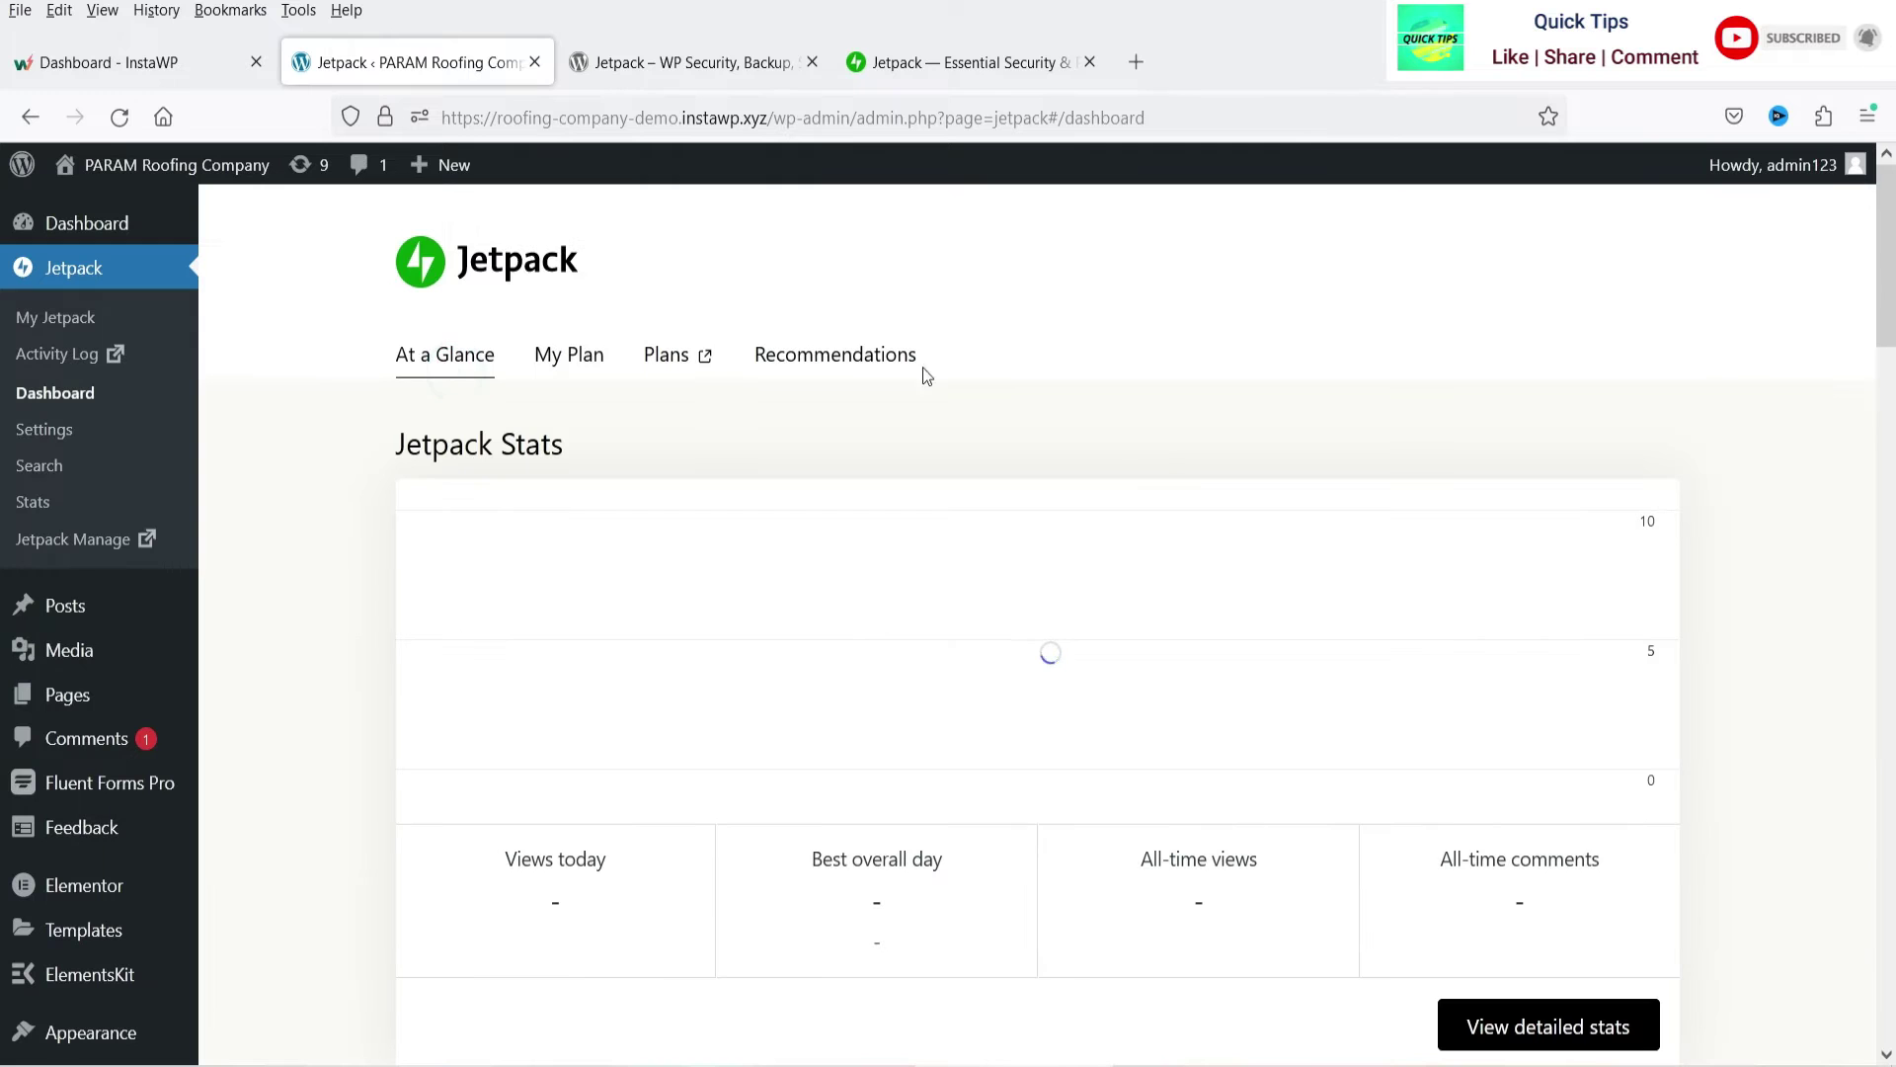
scroll(766, 571, down, 3)
scroll(766, 571, up, 3)
scroll(322, 506, down, 10)
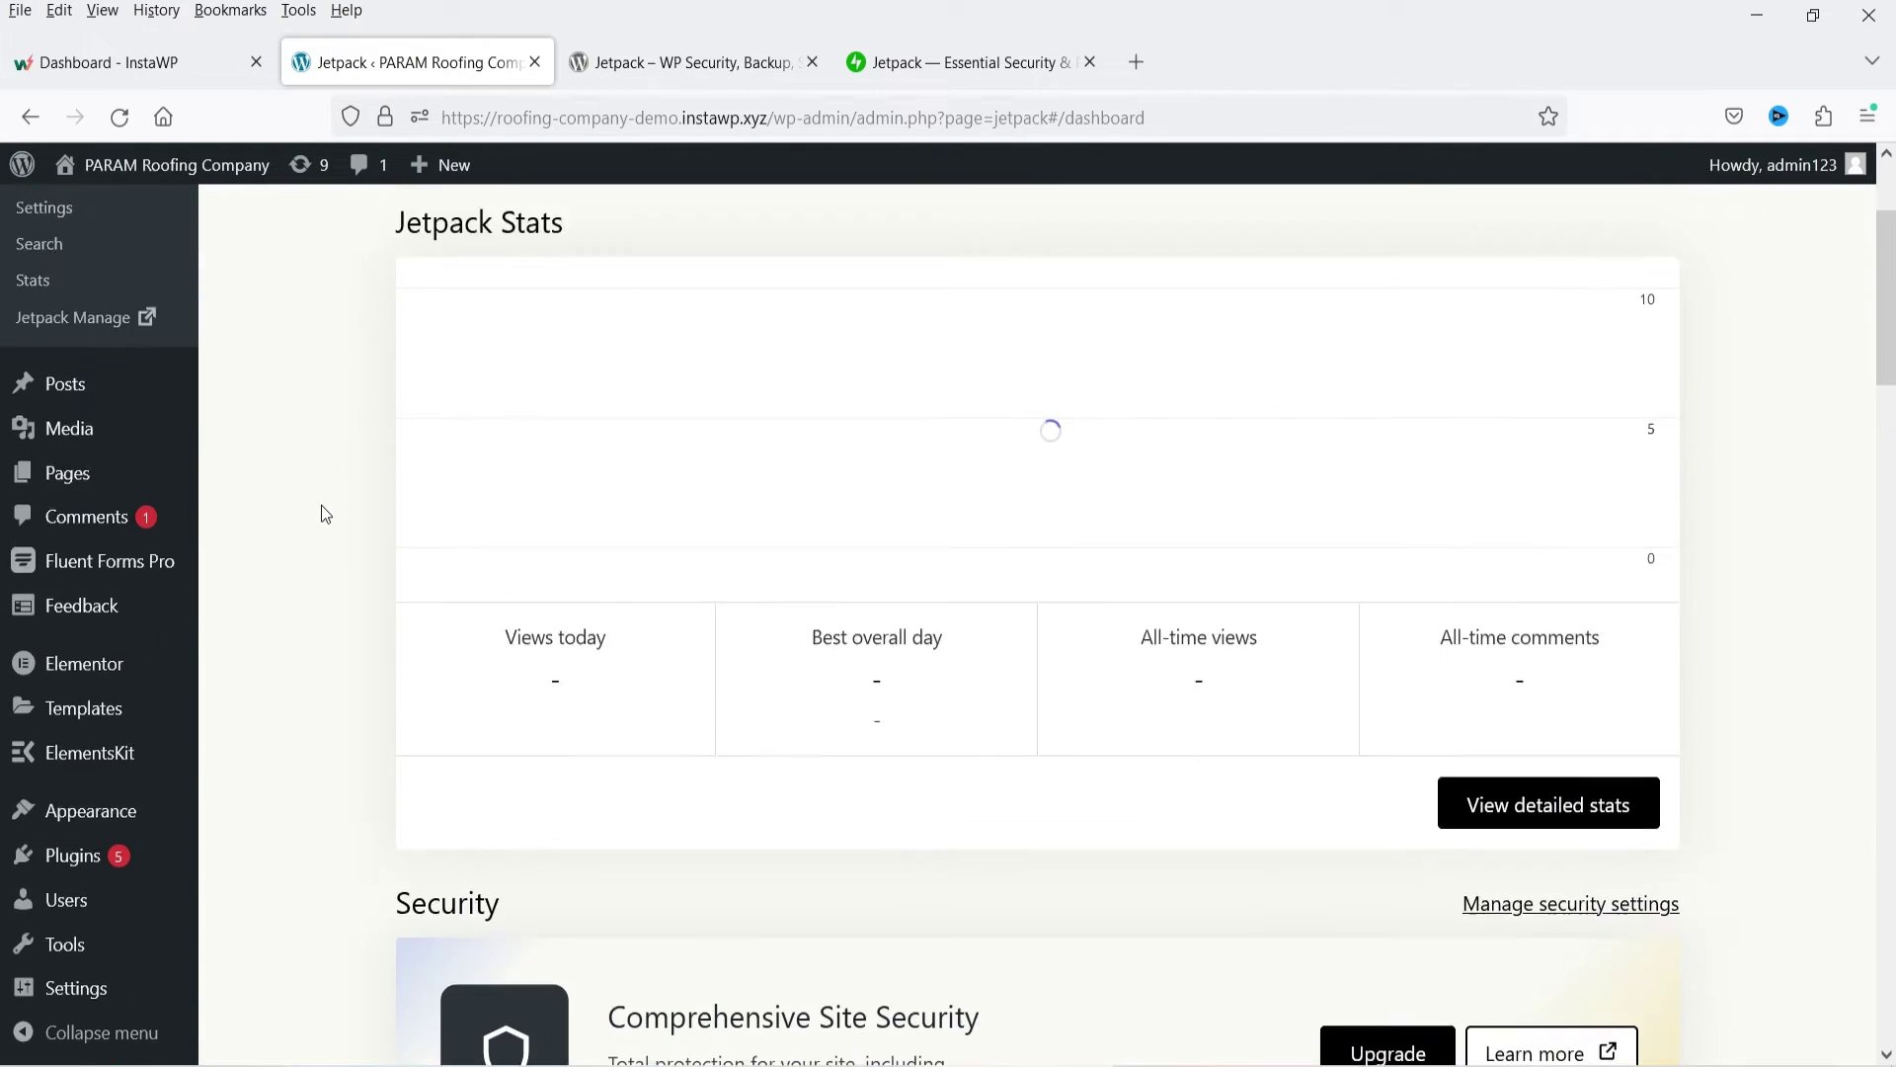
scroll(317, 506, up, 7)
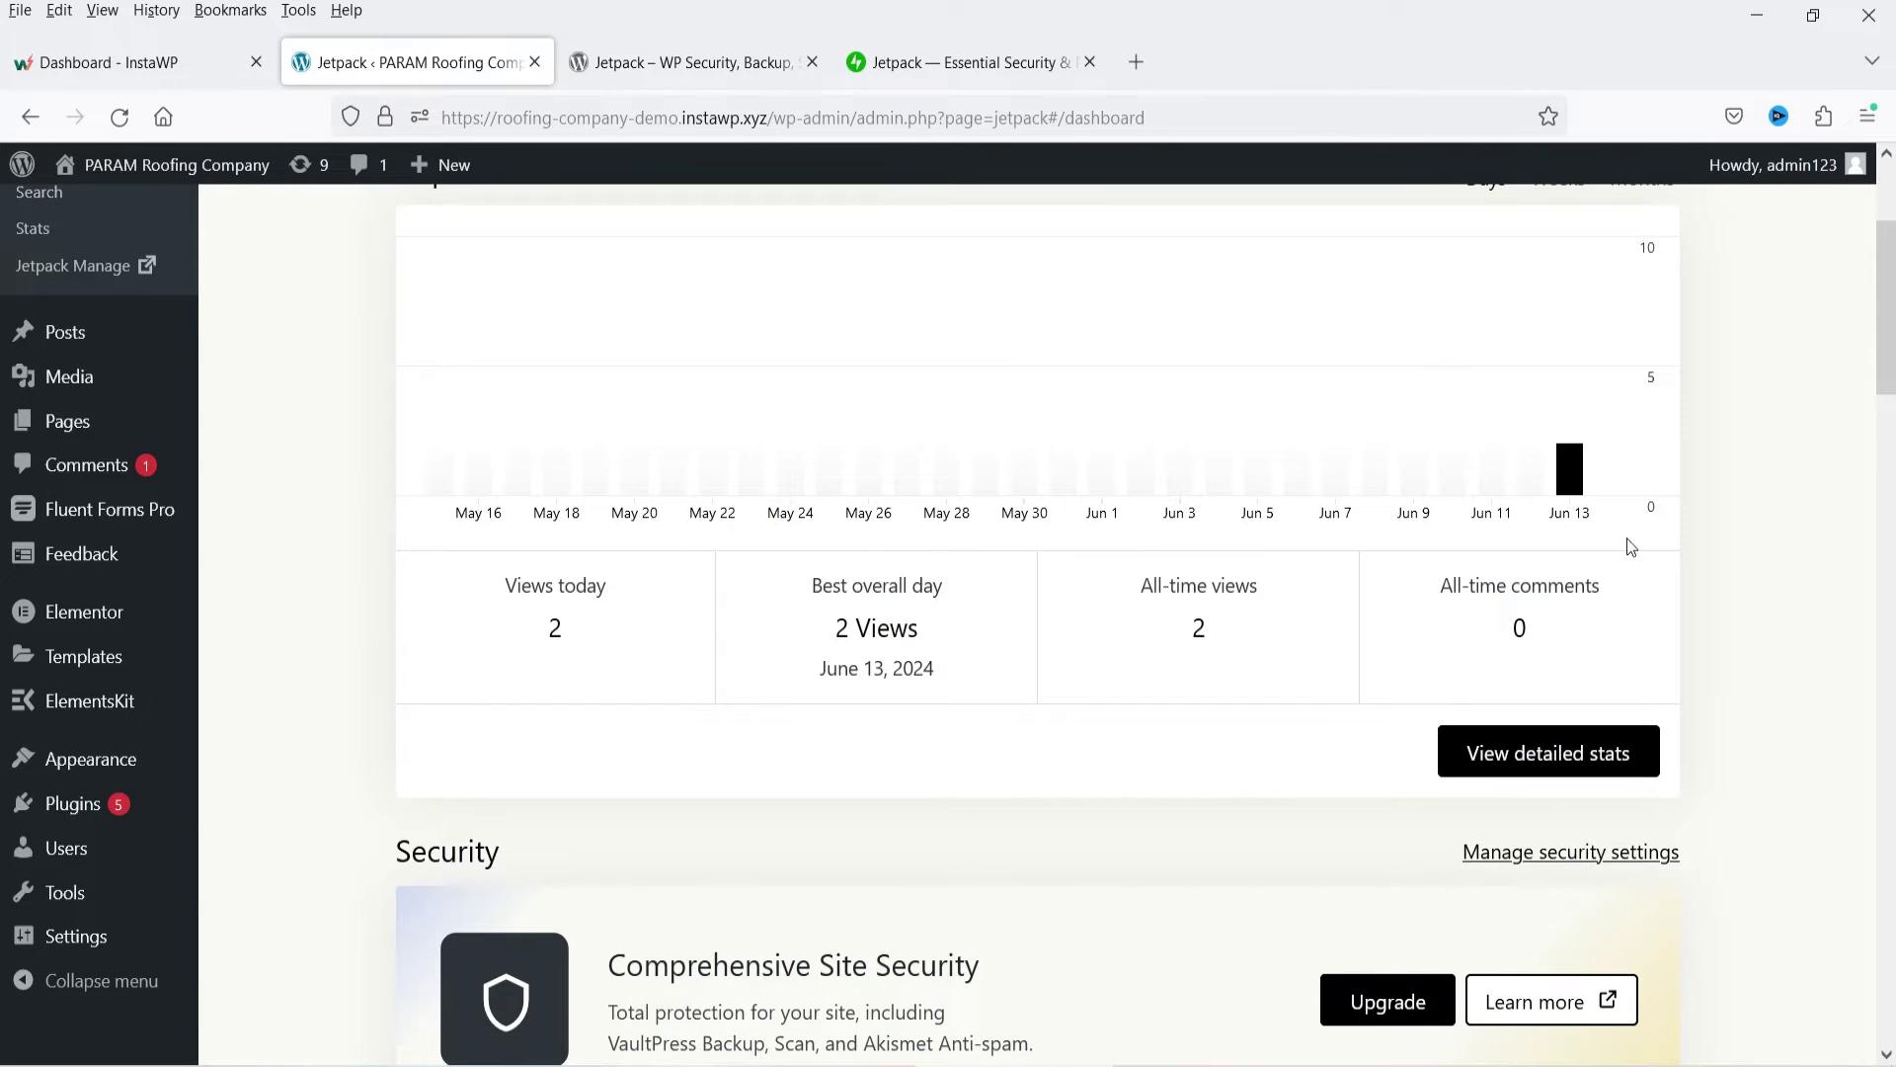
scroll(1682, 542, down, 3)
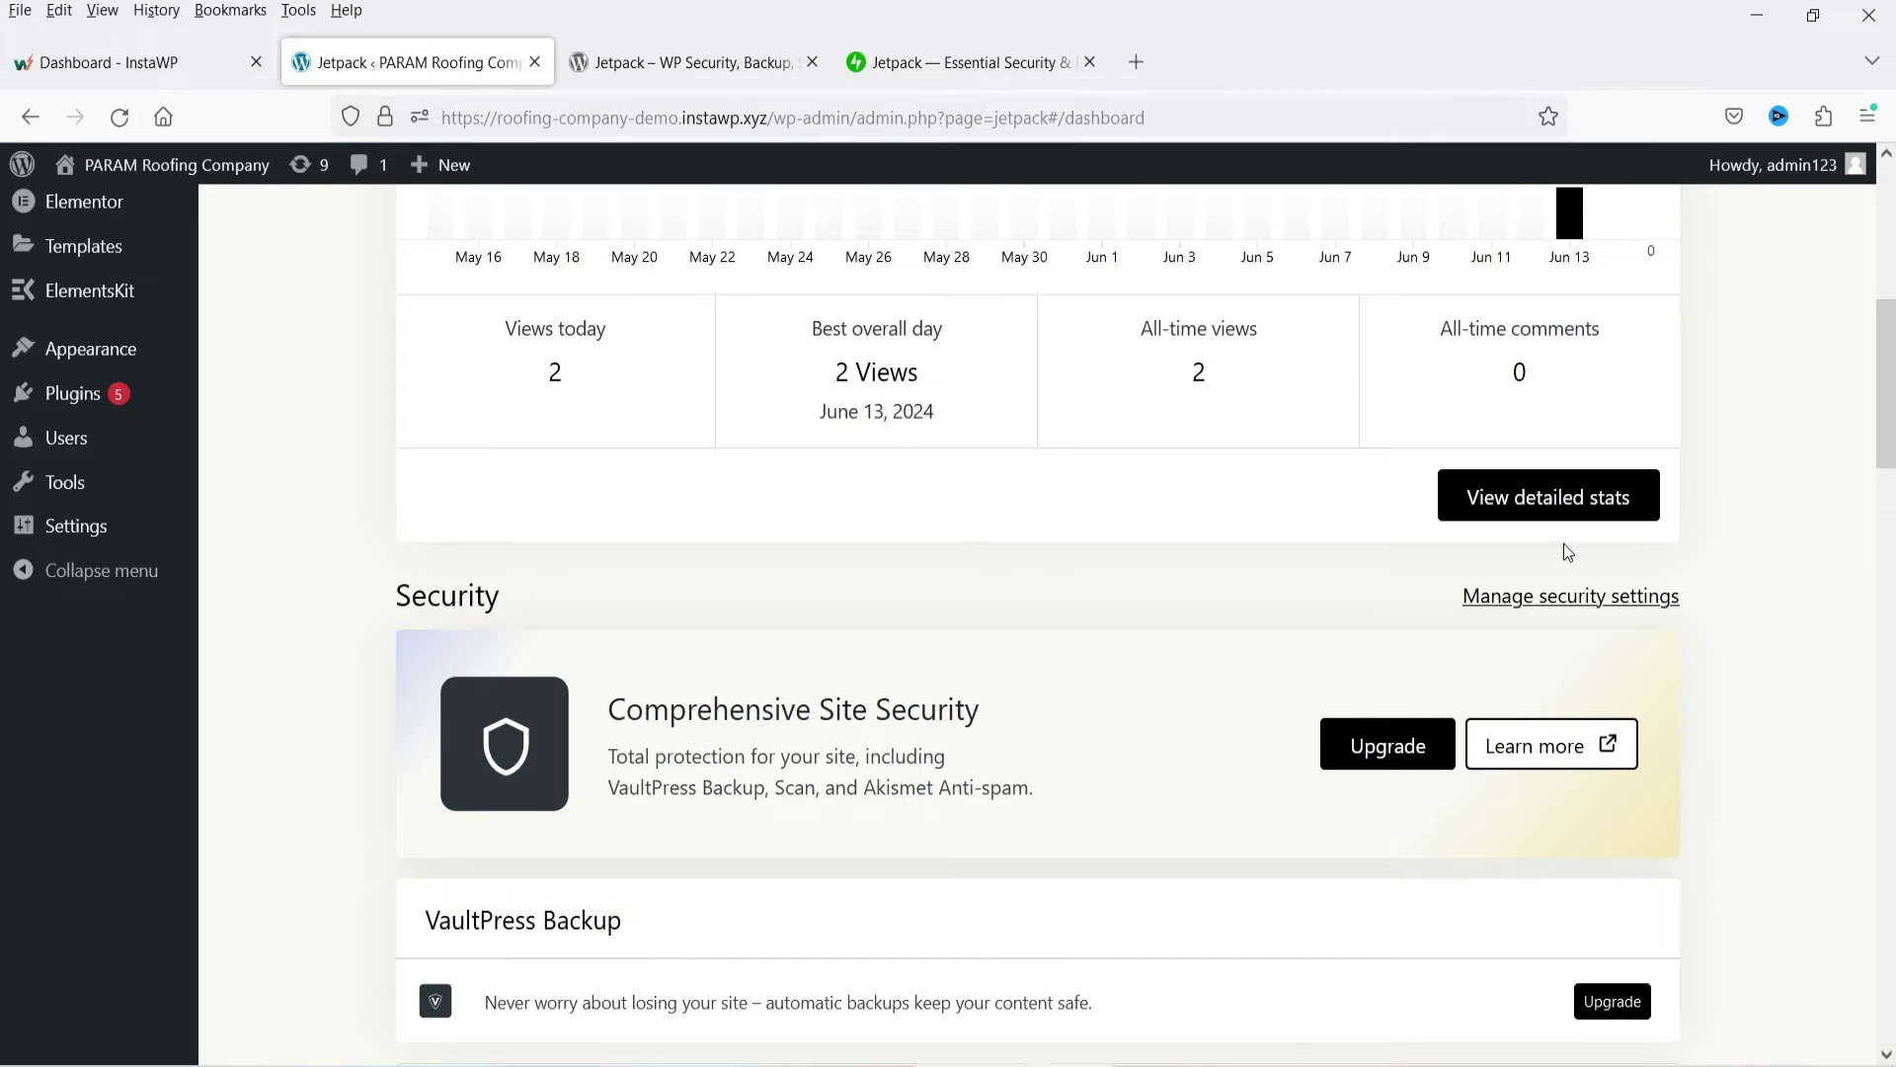
scroll(1562, 543, down, 5)
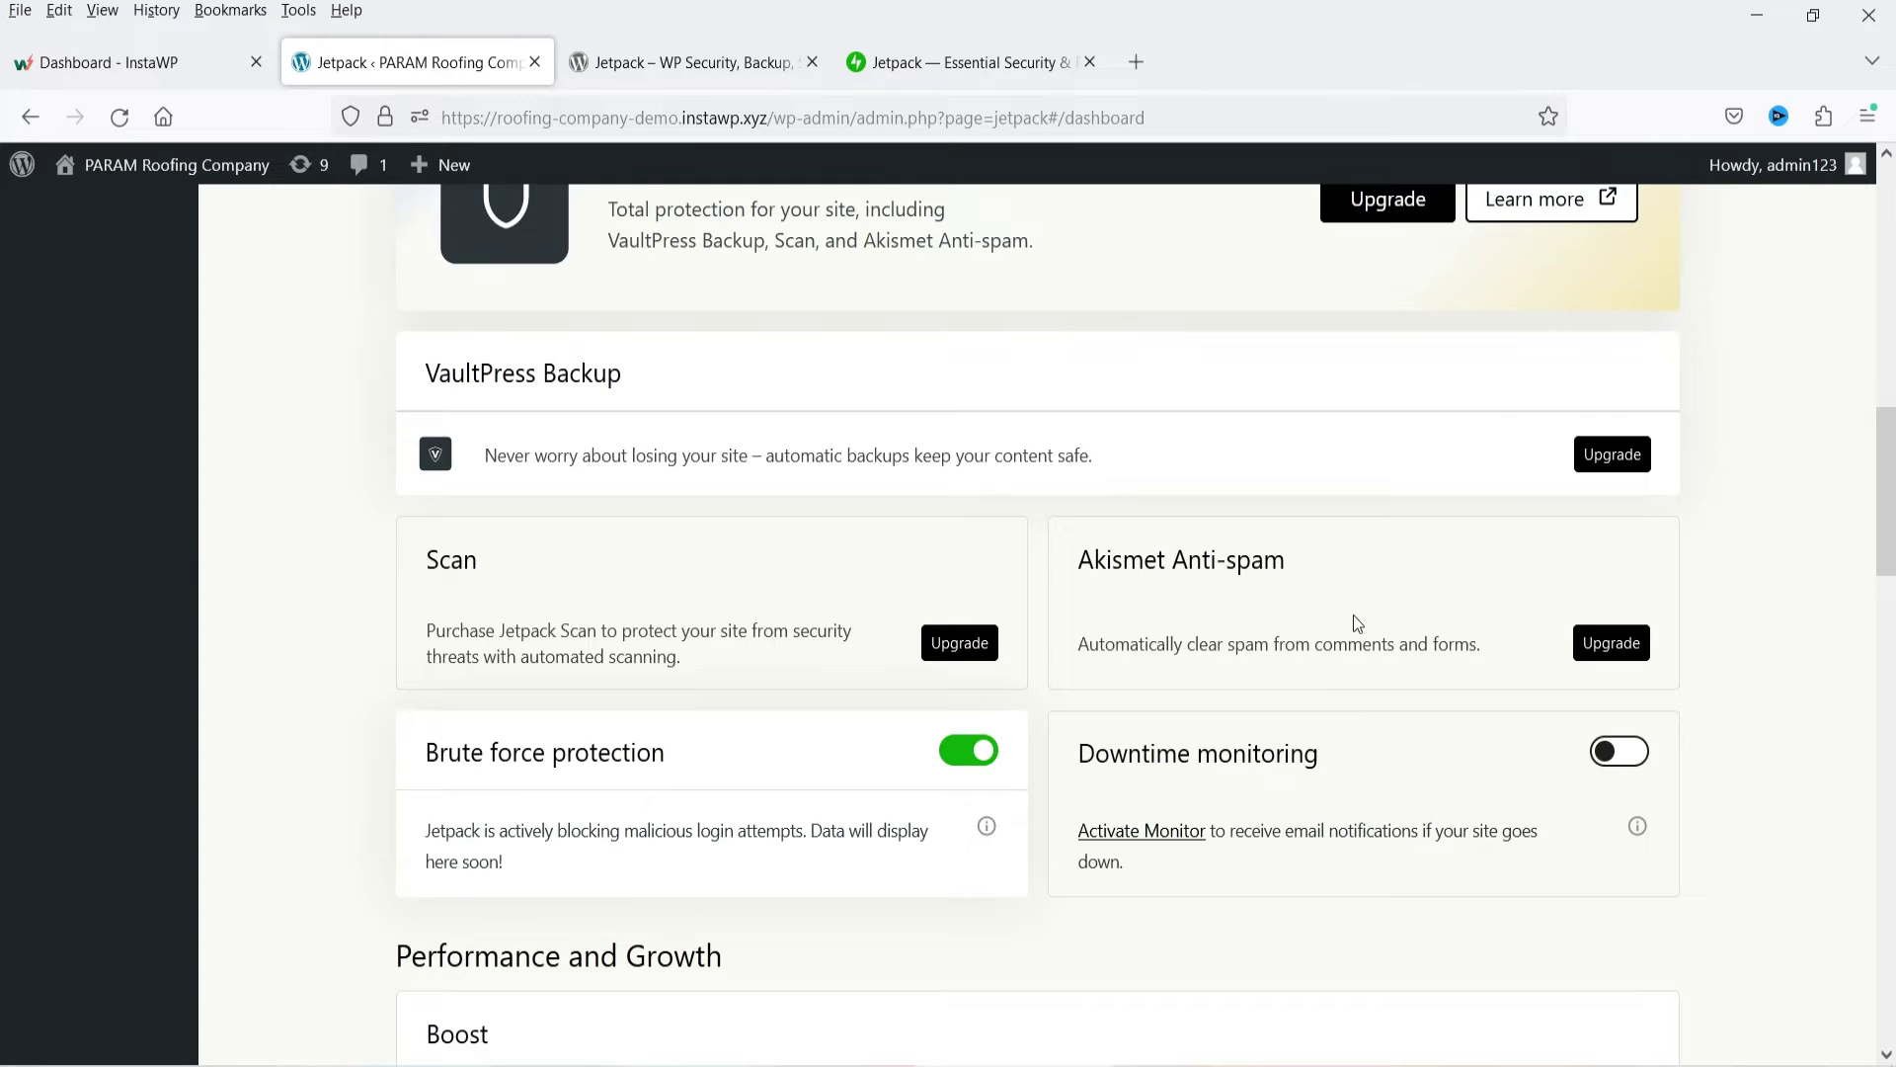
scroll(1342, 585, down, 8)
scroll(691, 464, up, 20)
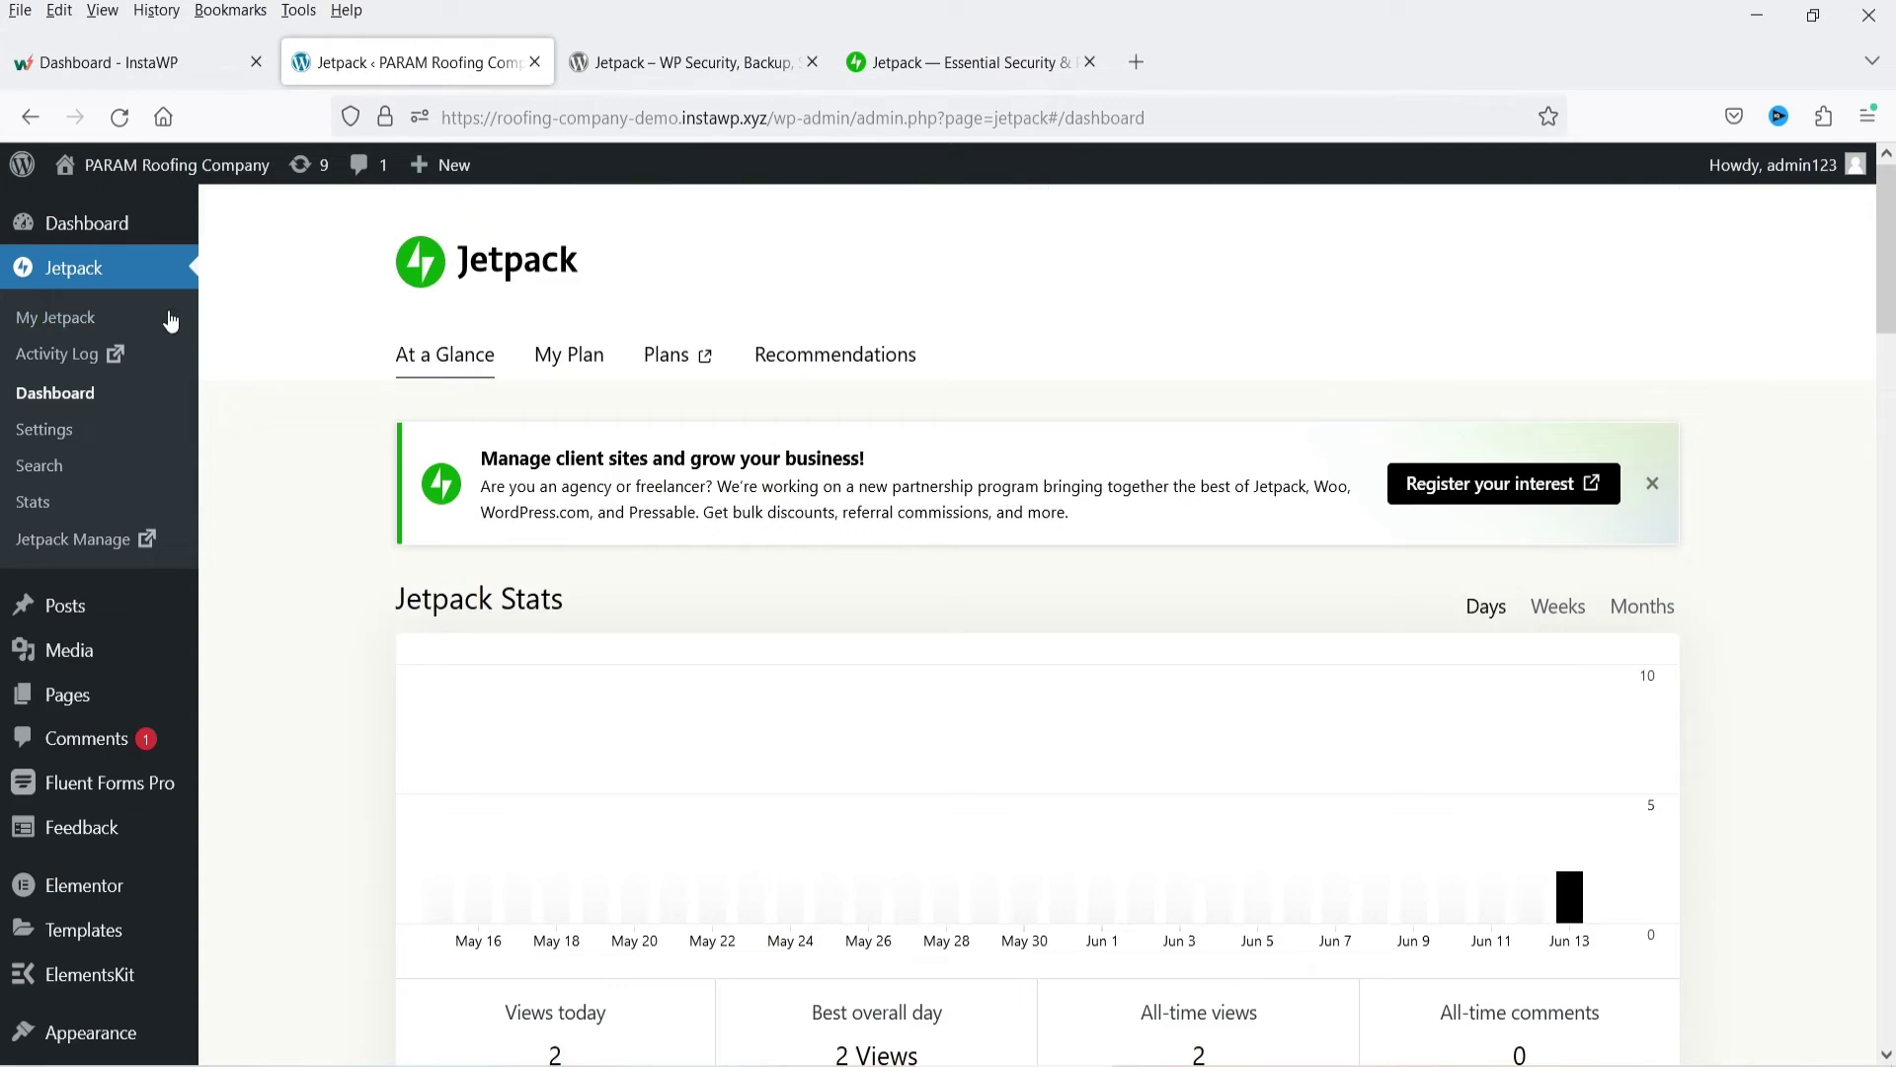
Step: Switch on the Web Application Firewall under Jetpack Settings > Security
click(44, 429)
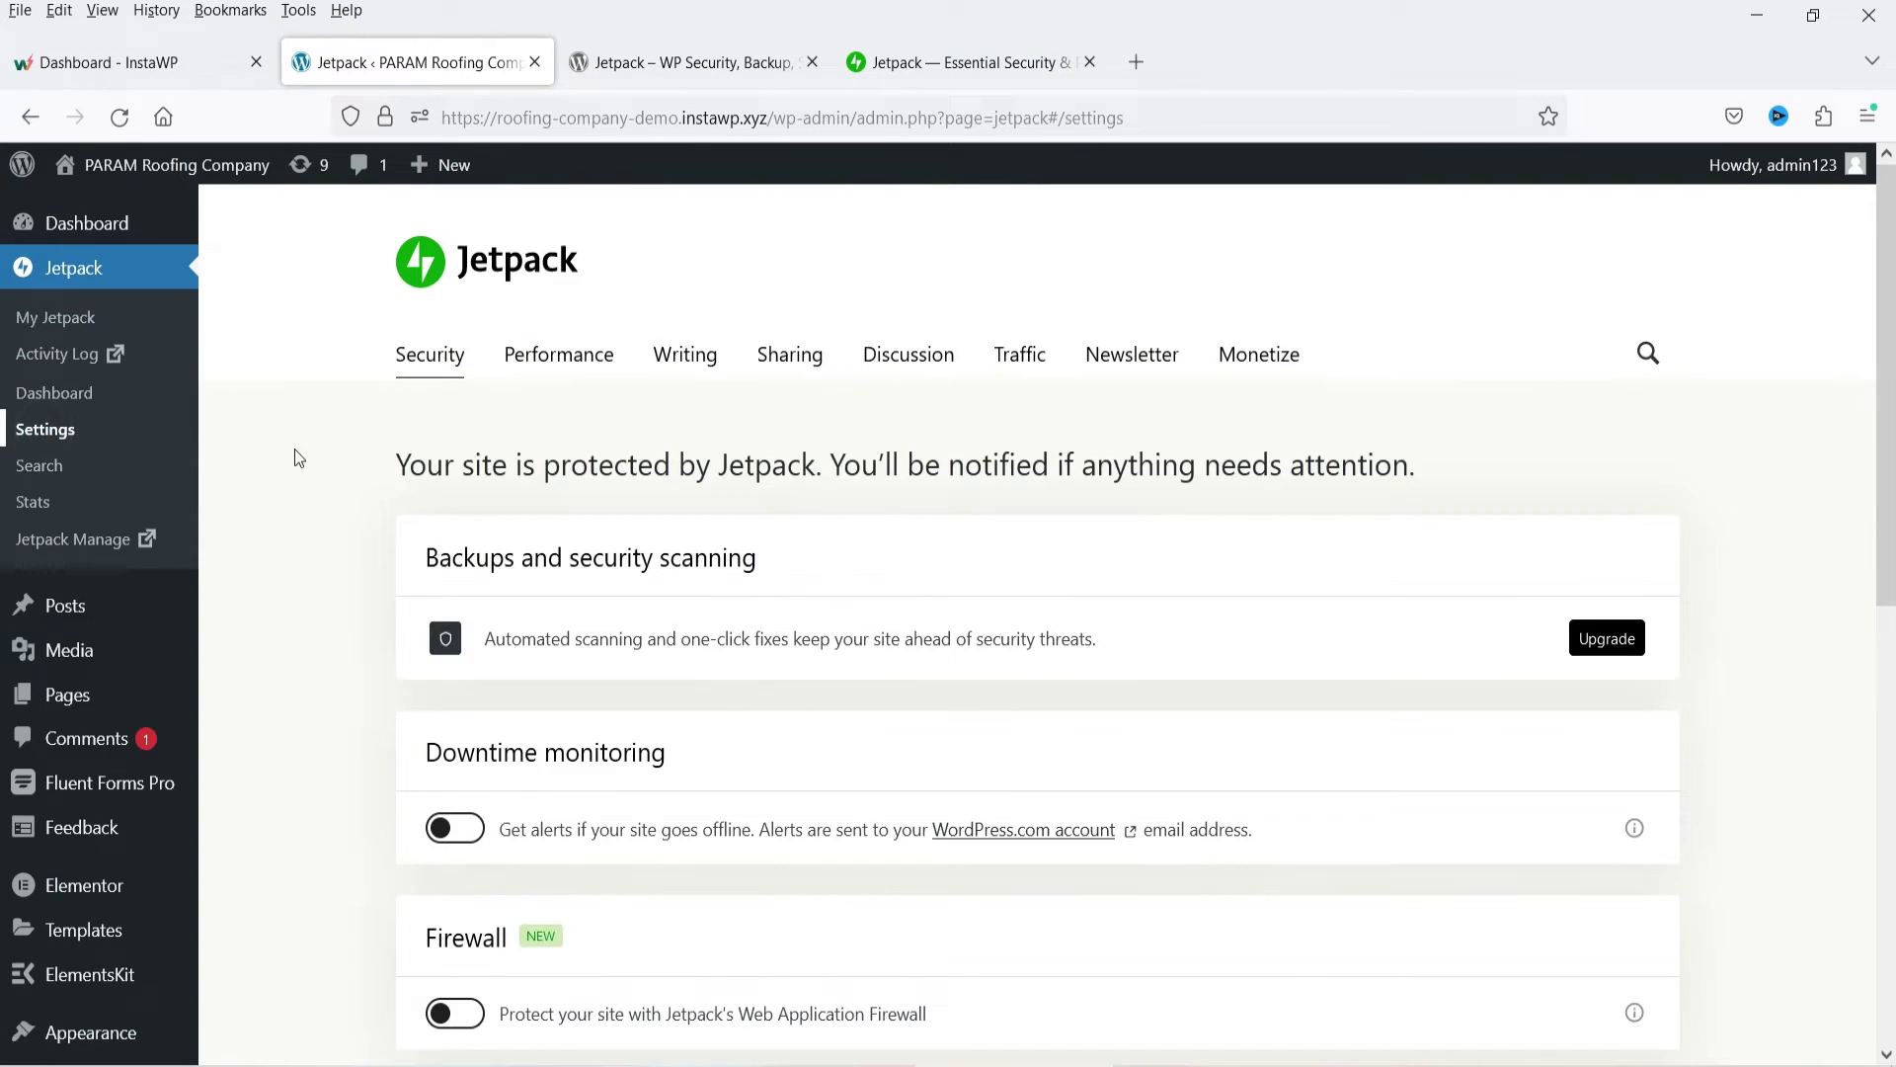
scroll(409, 385, down, 3)
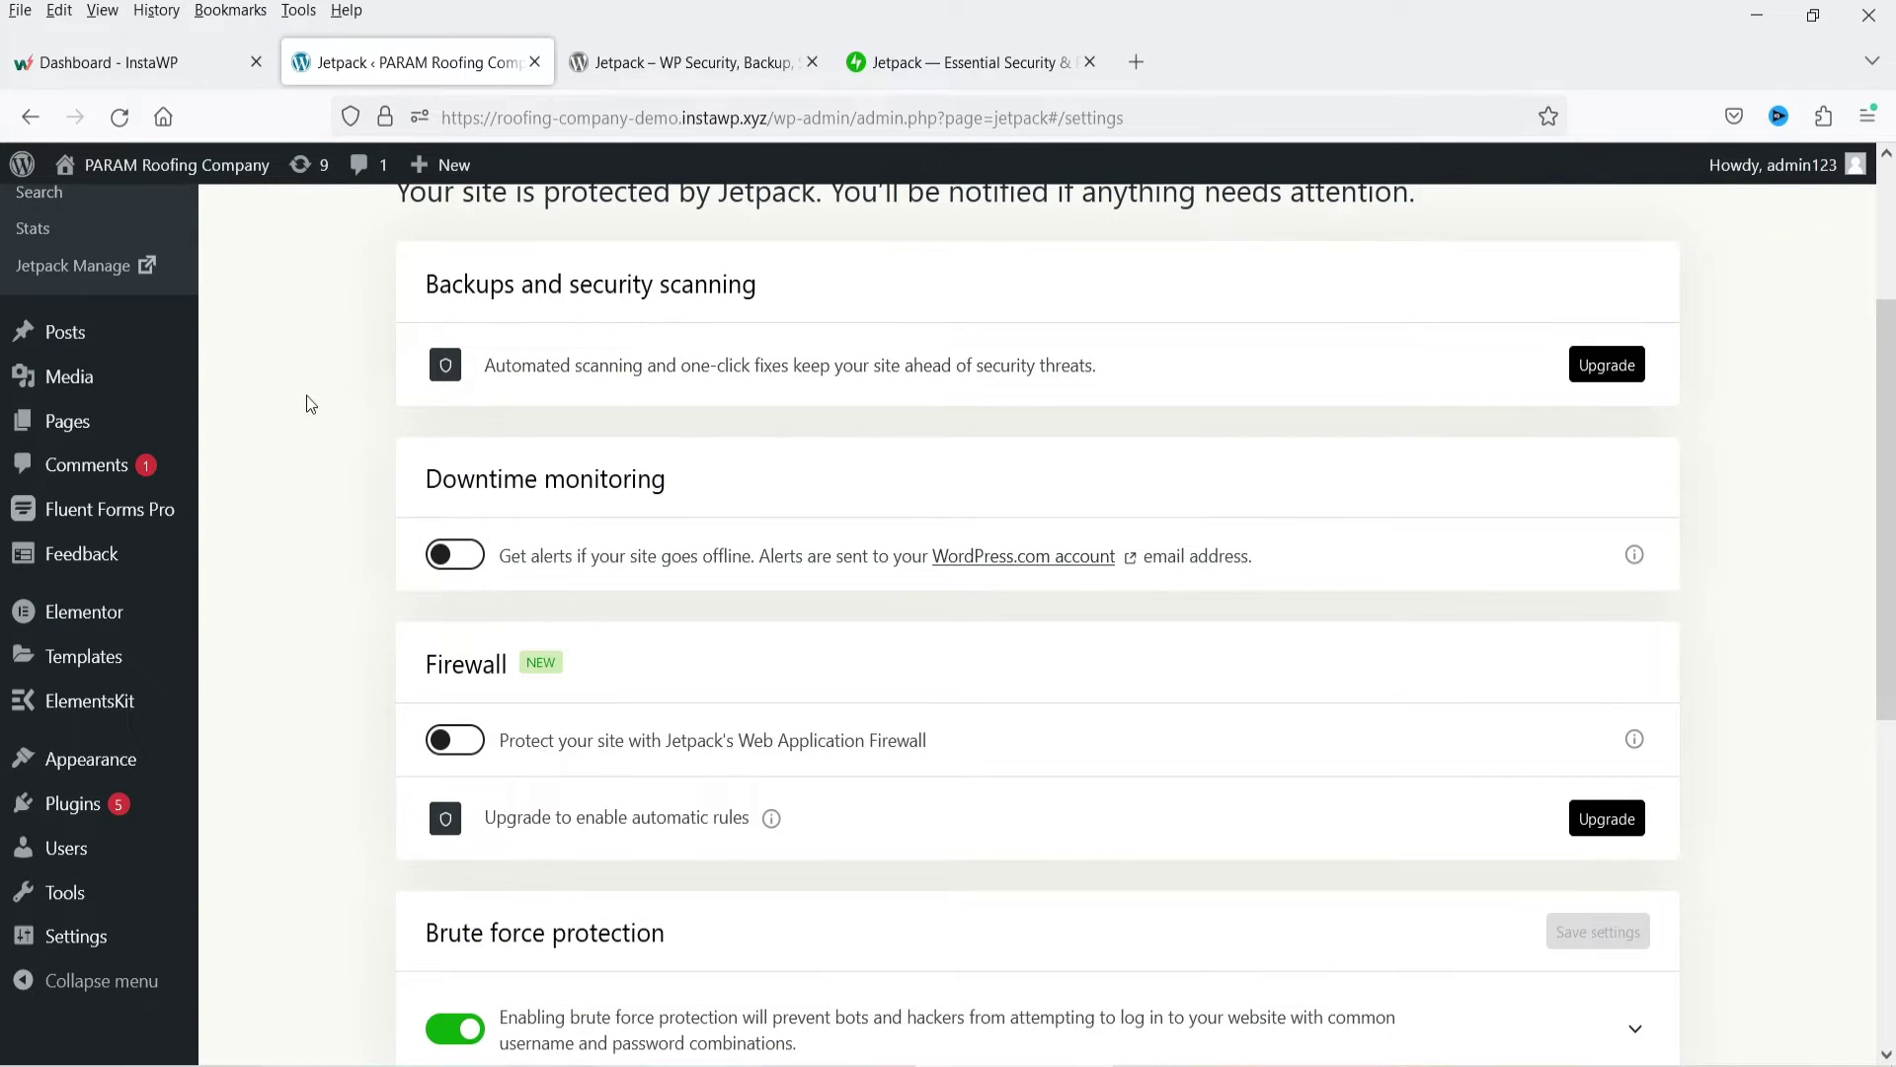
scroll(632, 543, down, 1)
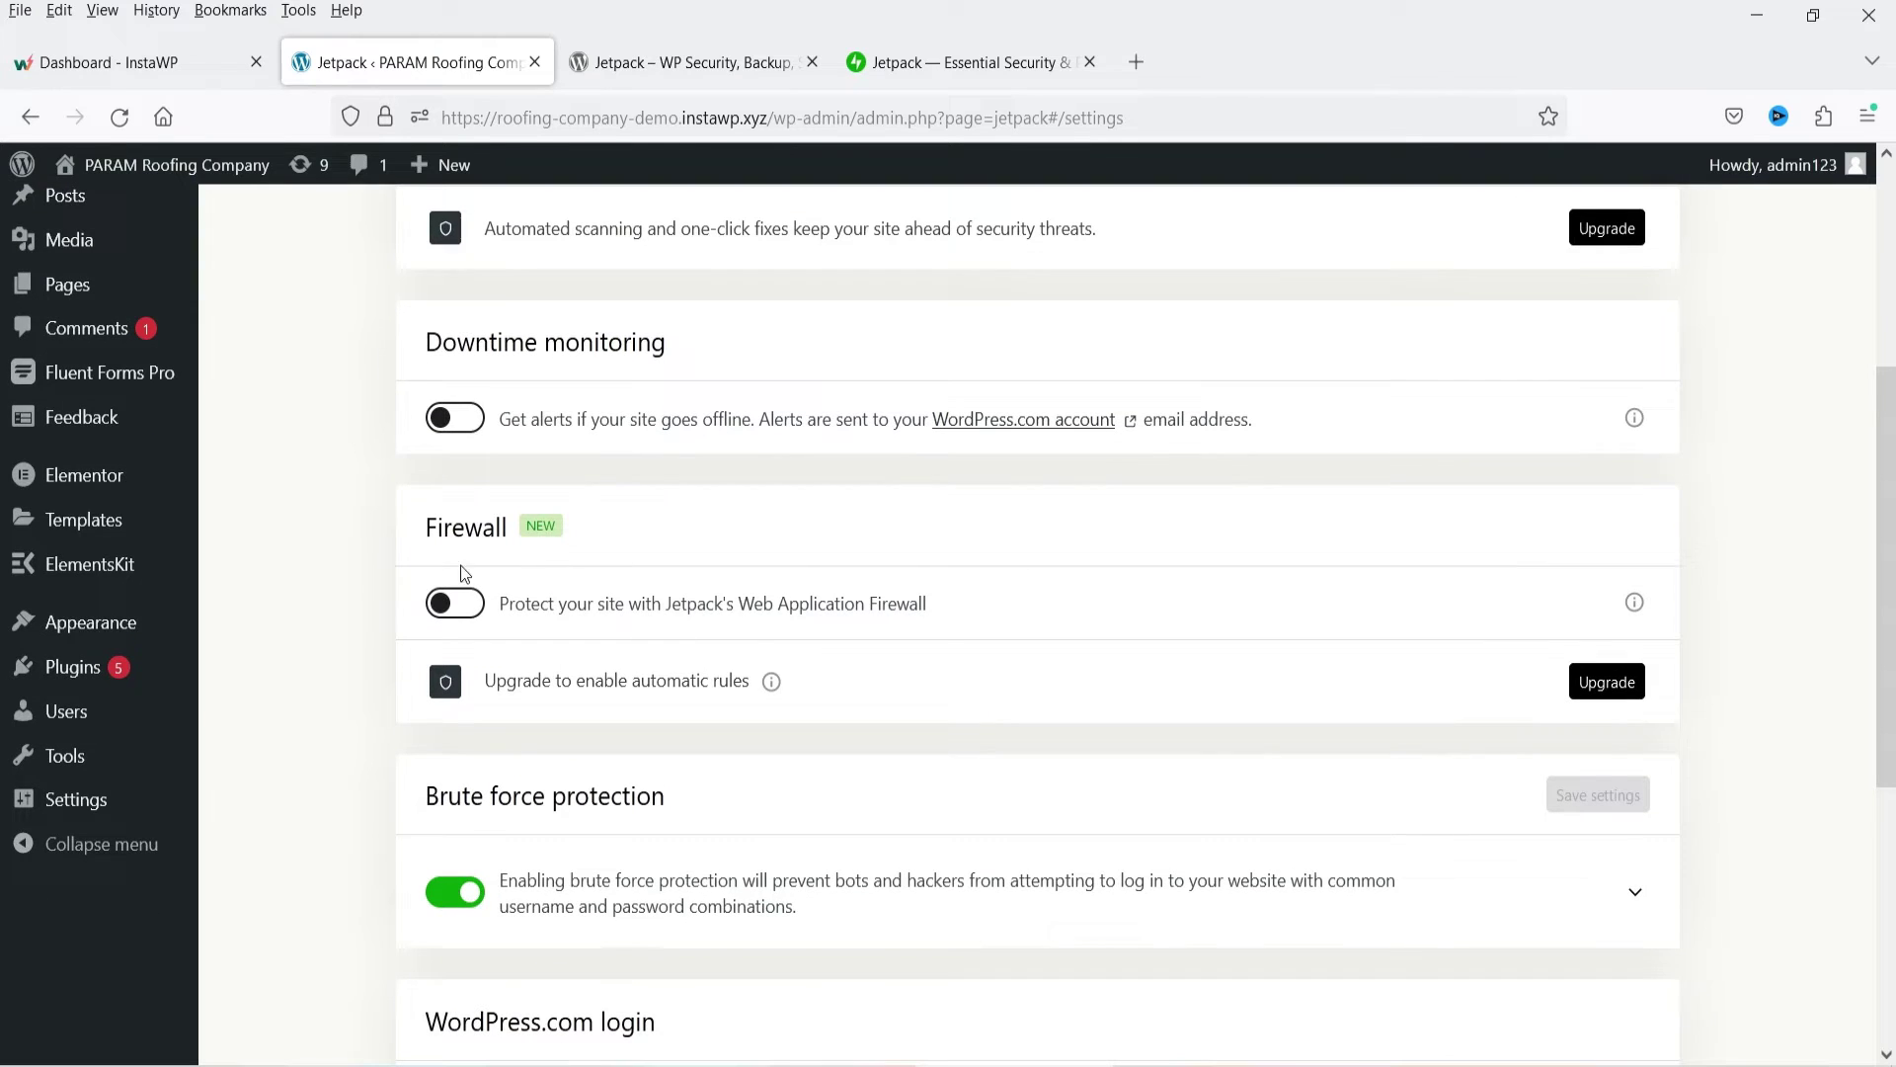
scroll(544, 623, down, 1)
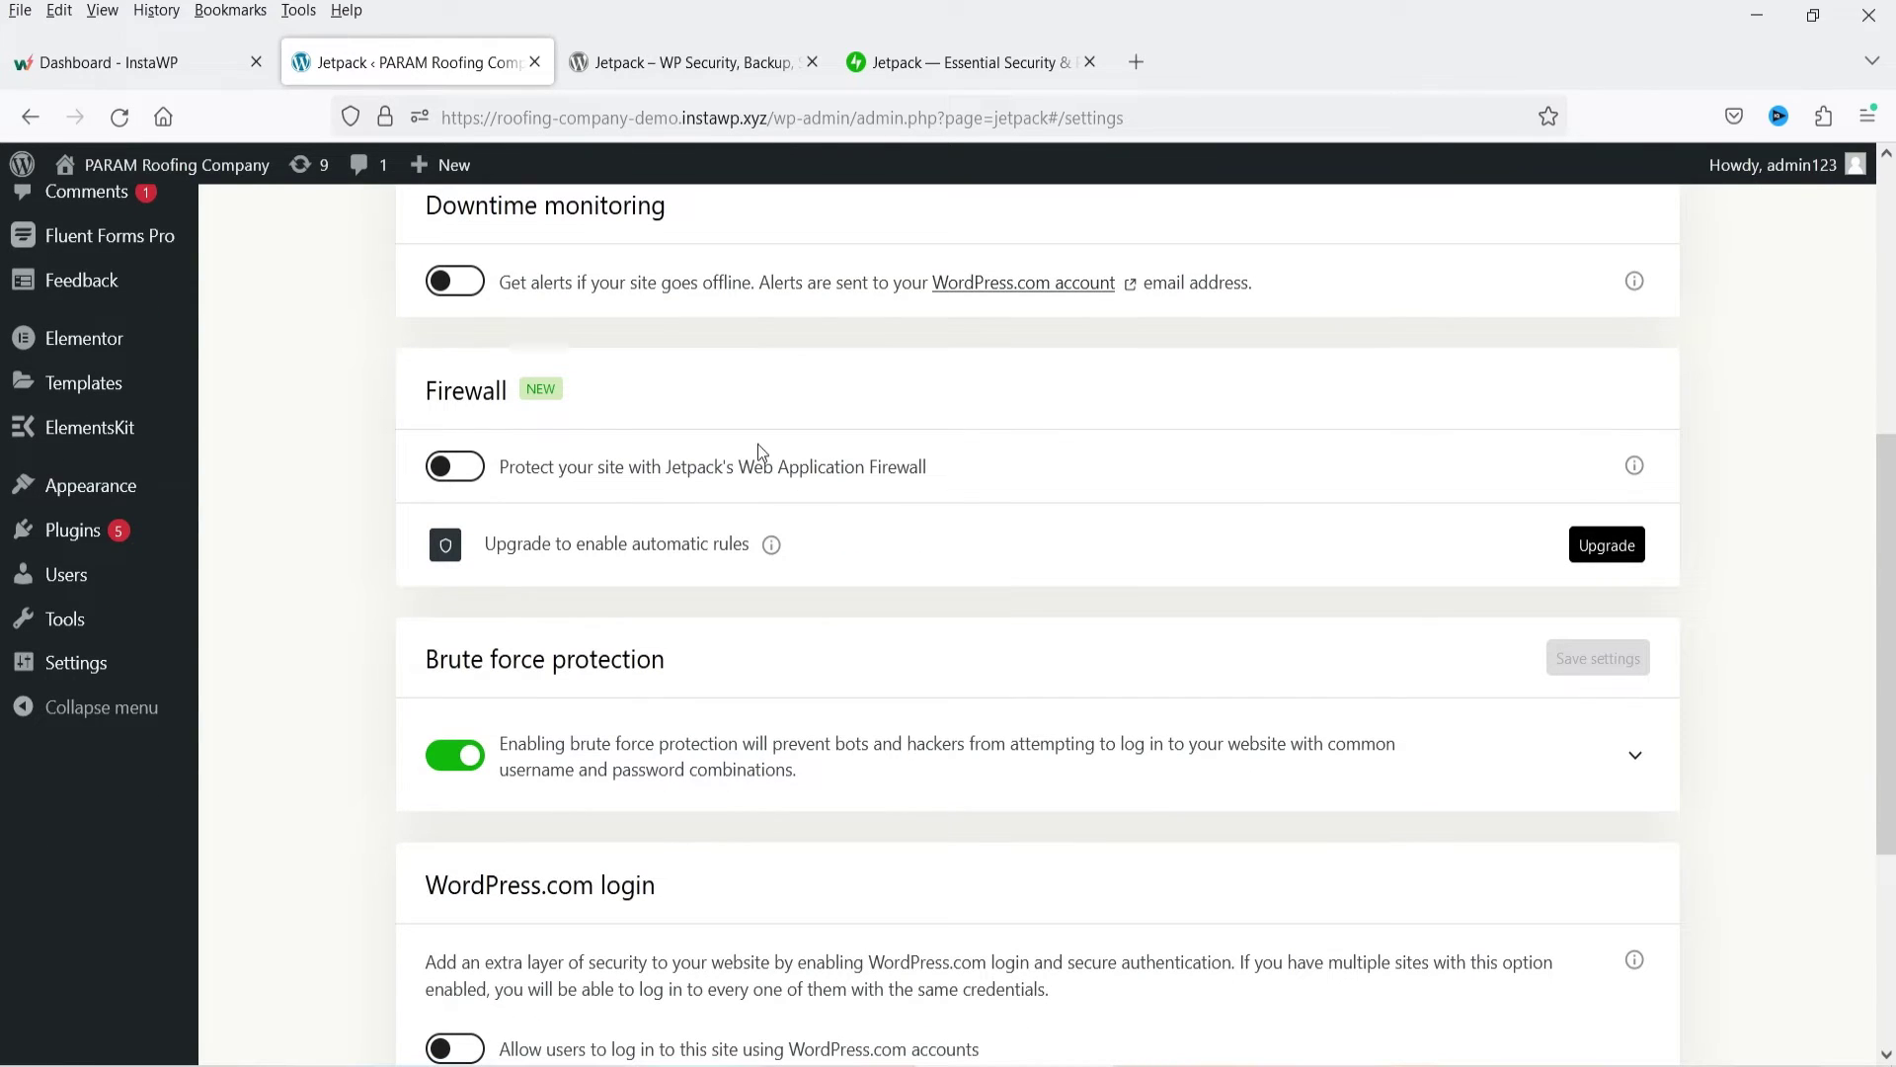
click(460, 472)
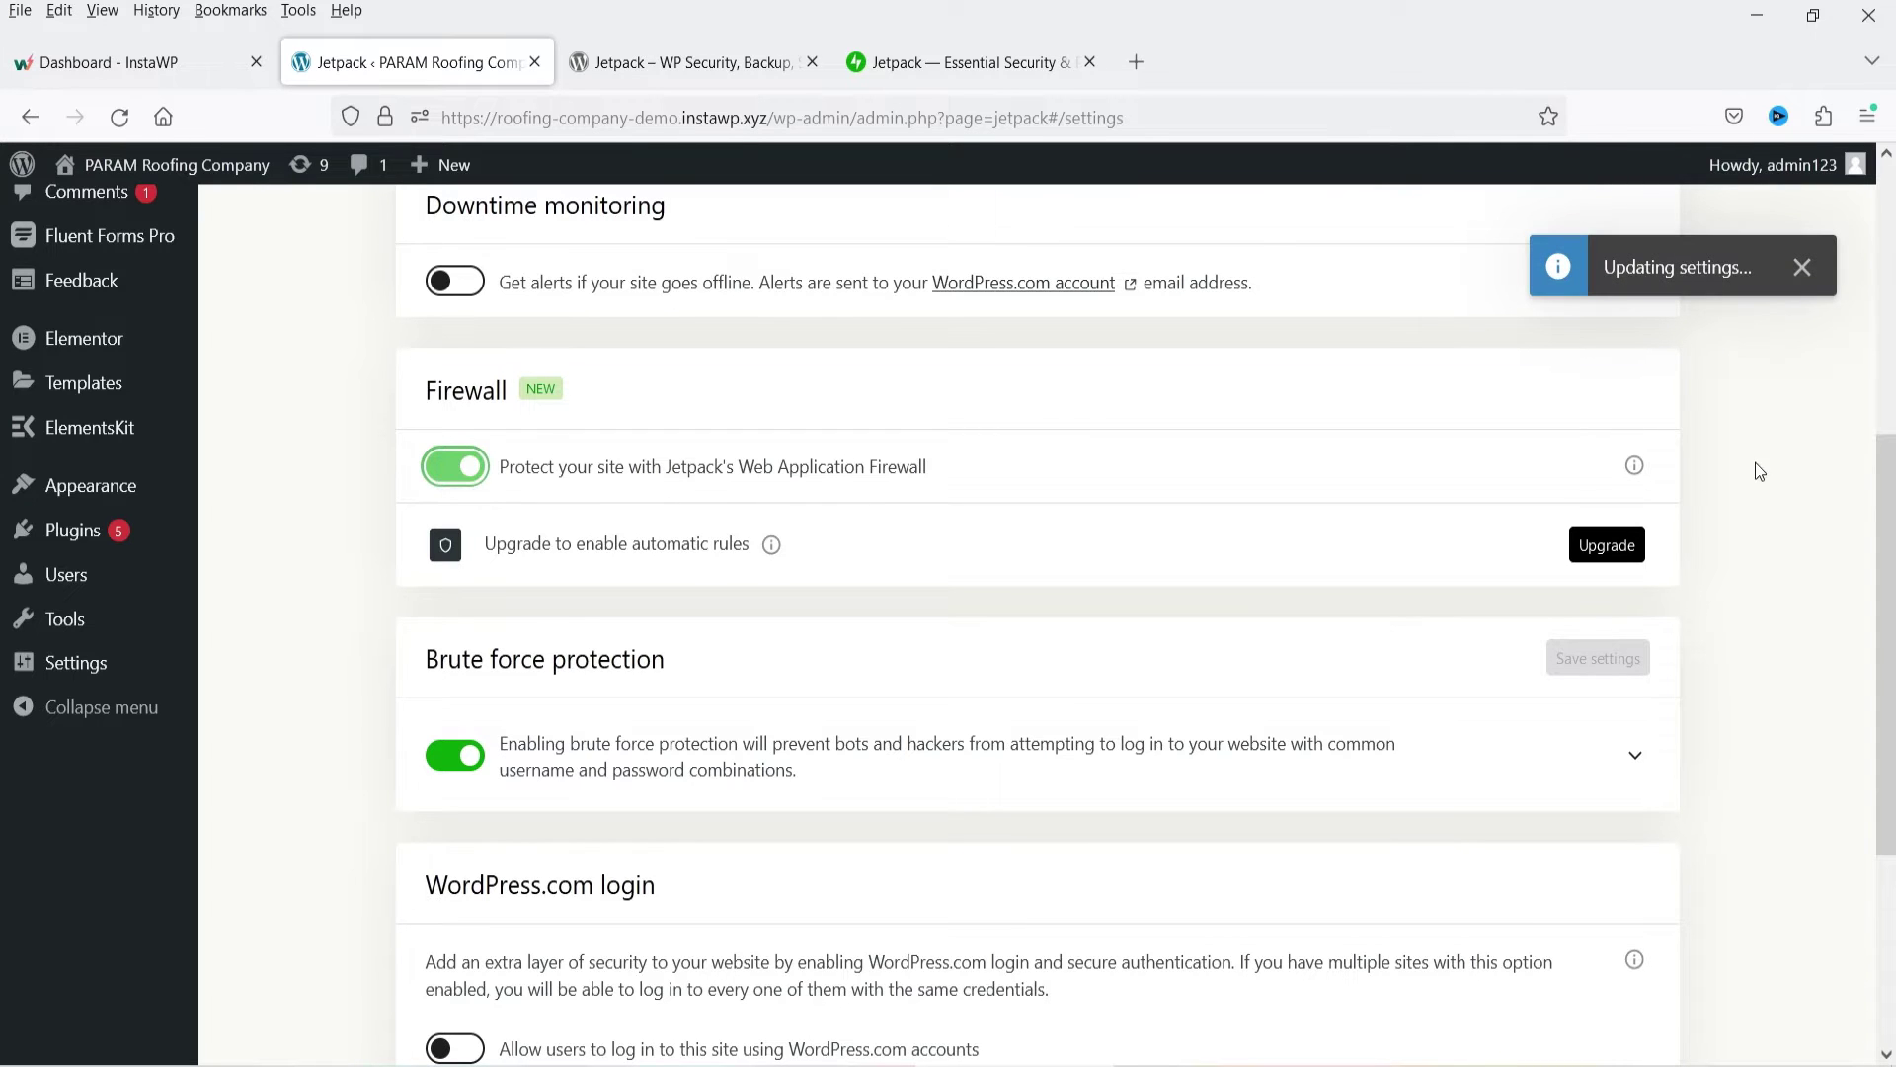
scroll(420, 652, down, 3)
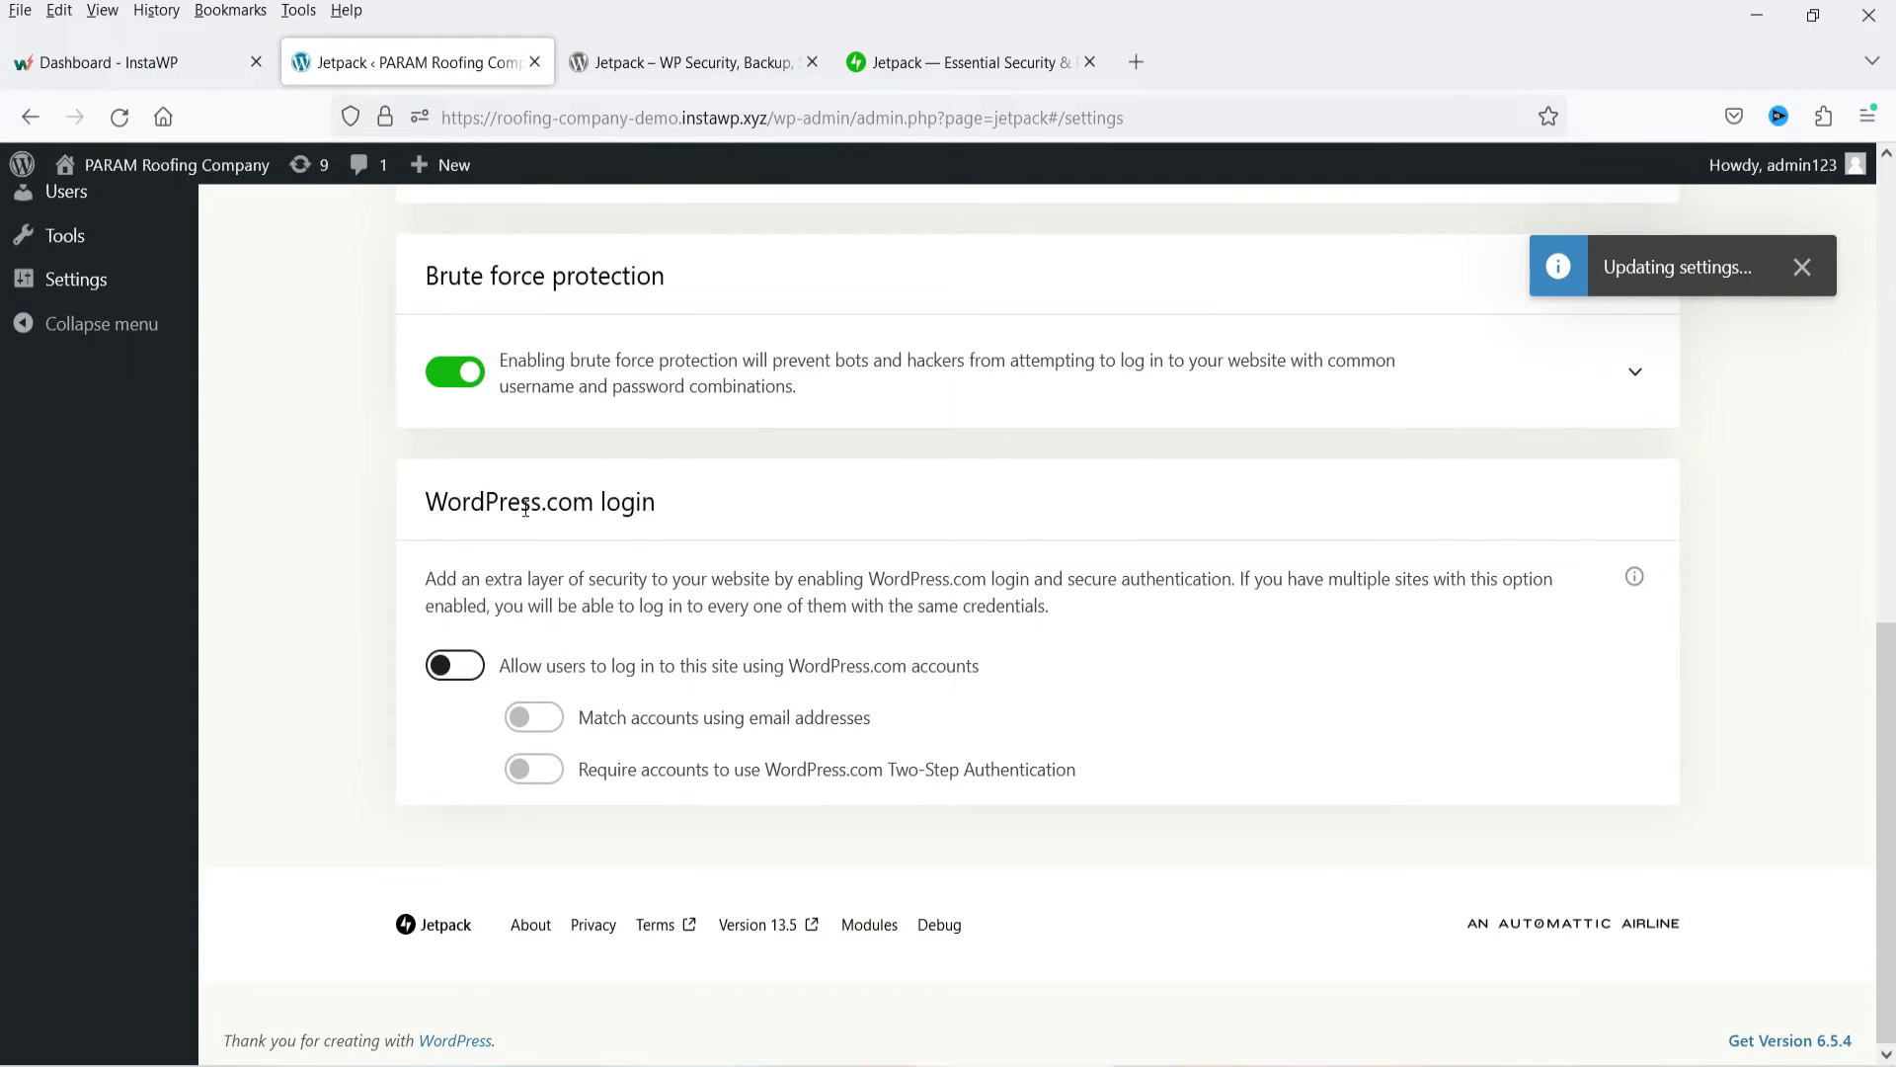
scroll(691, 514, up, 1)
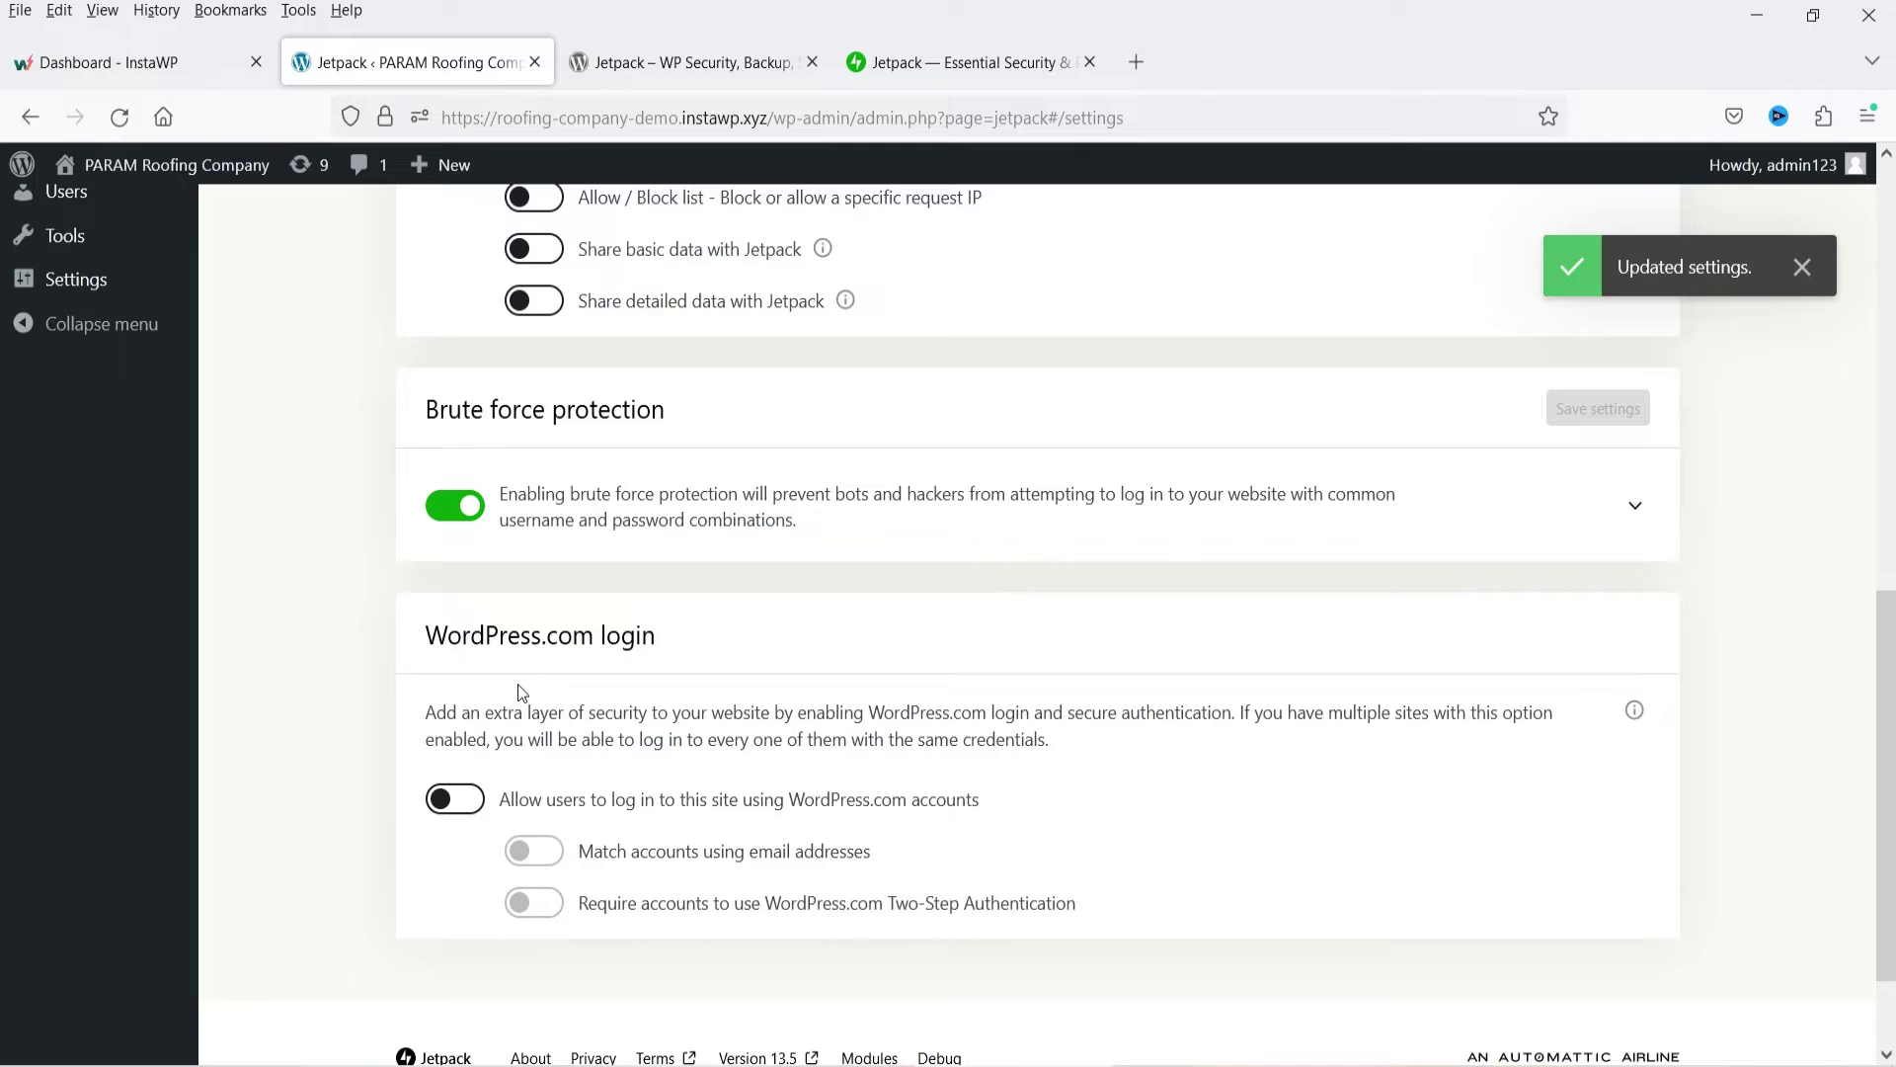
scroll(703, 678, up, 7)
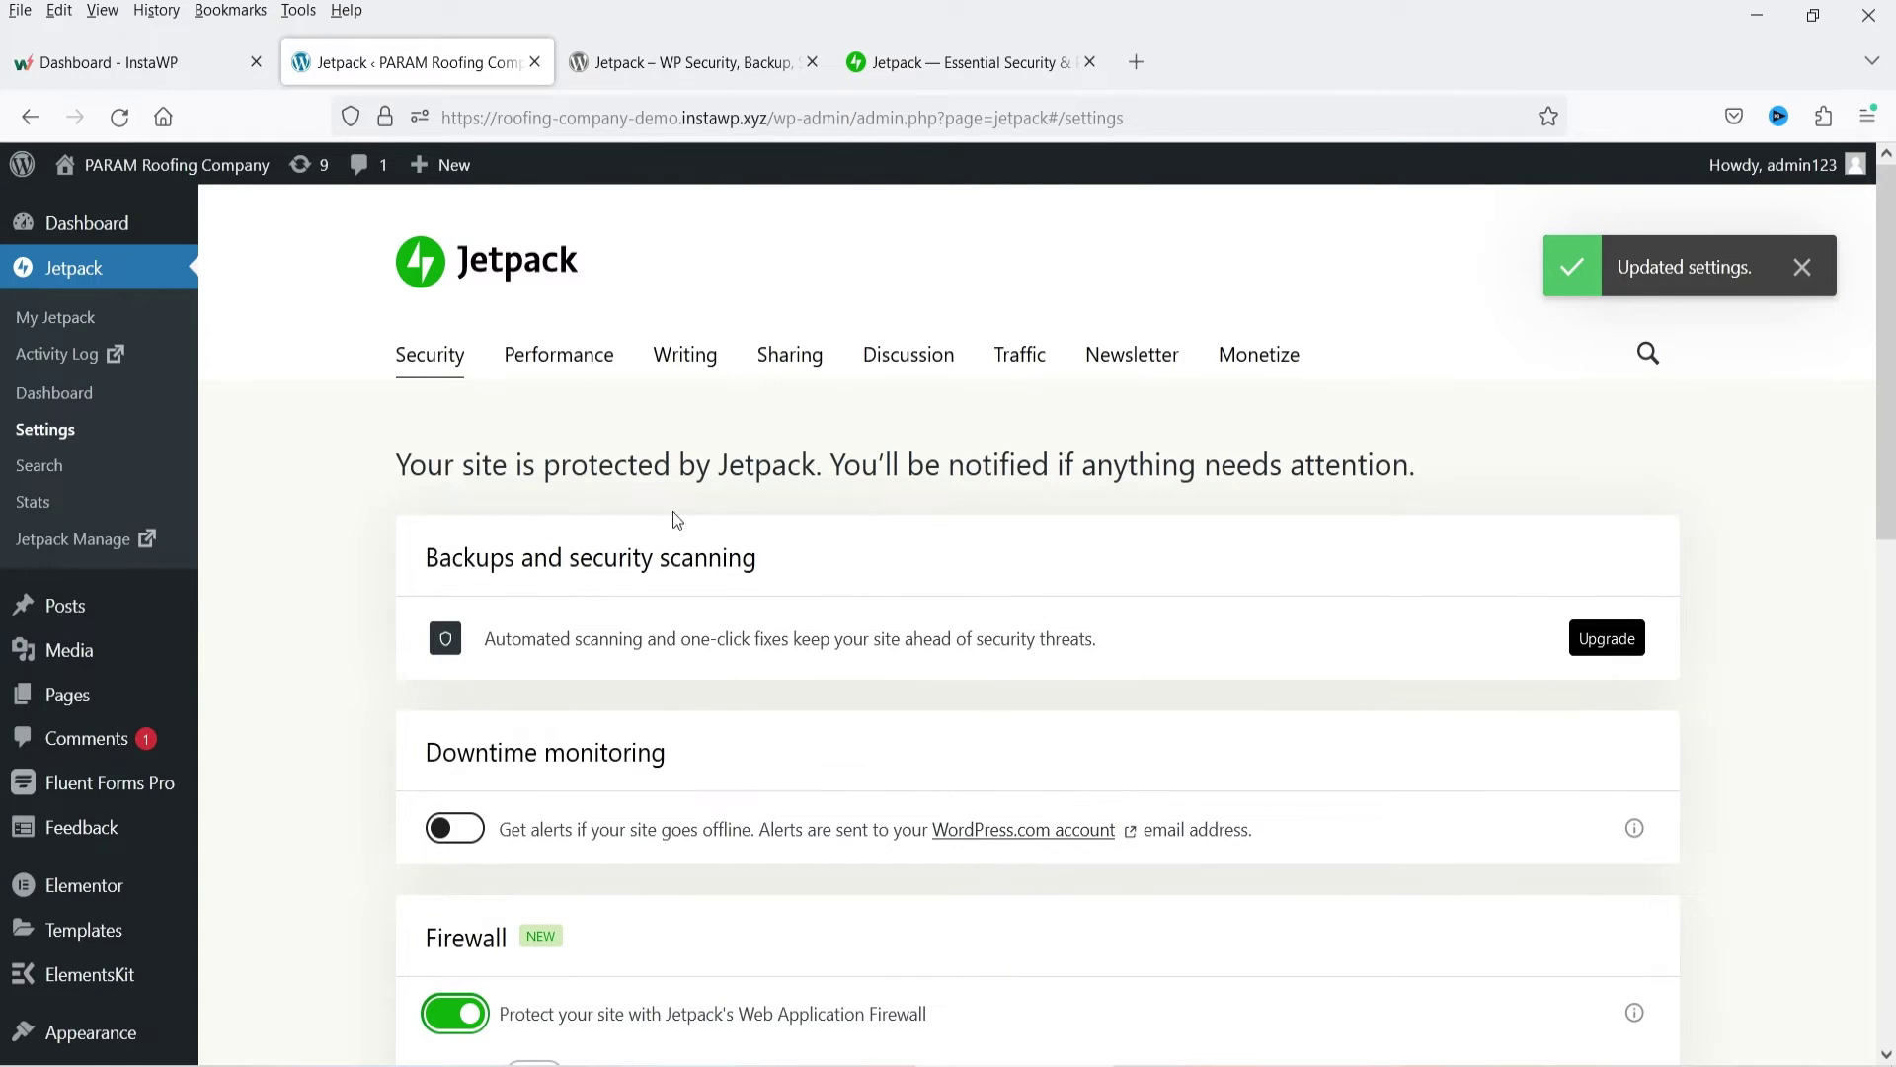
Step: Enable the site accelerator and VideoPress on the Jetpack Performance tab
click(553, 357)
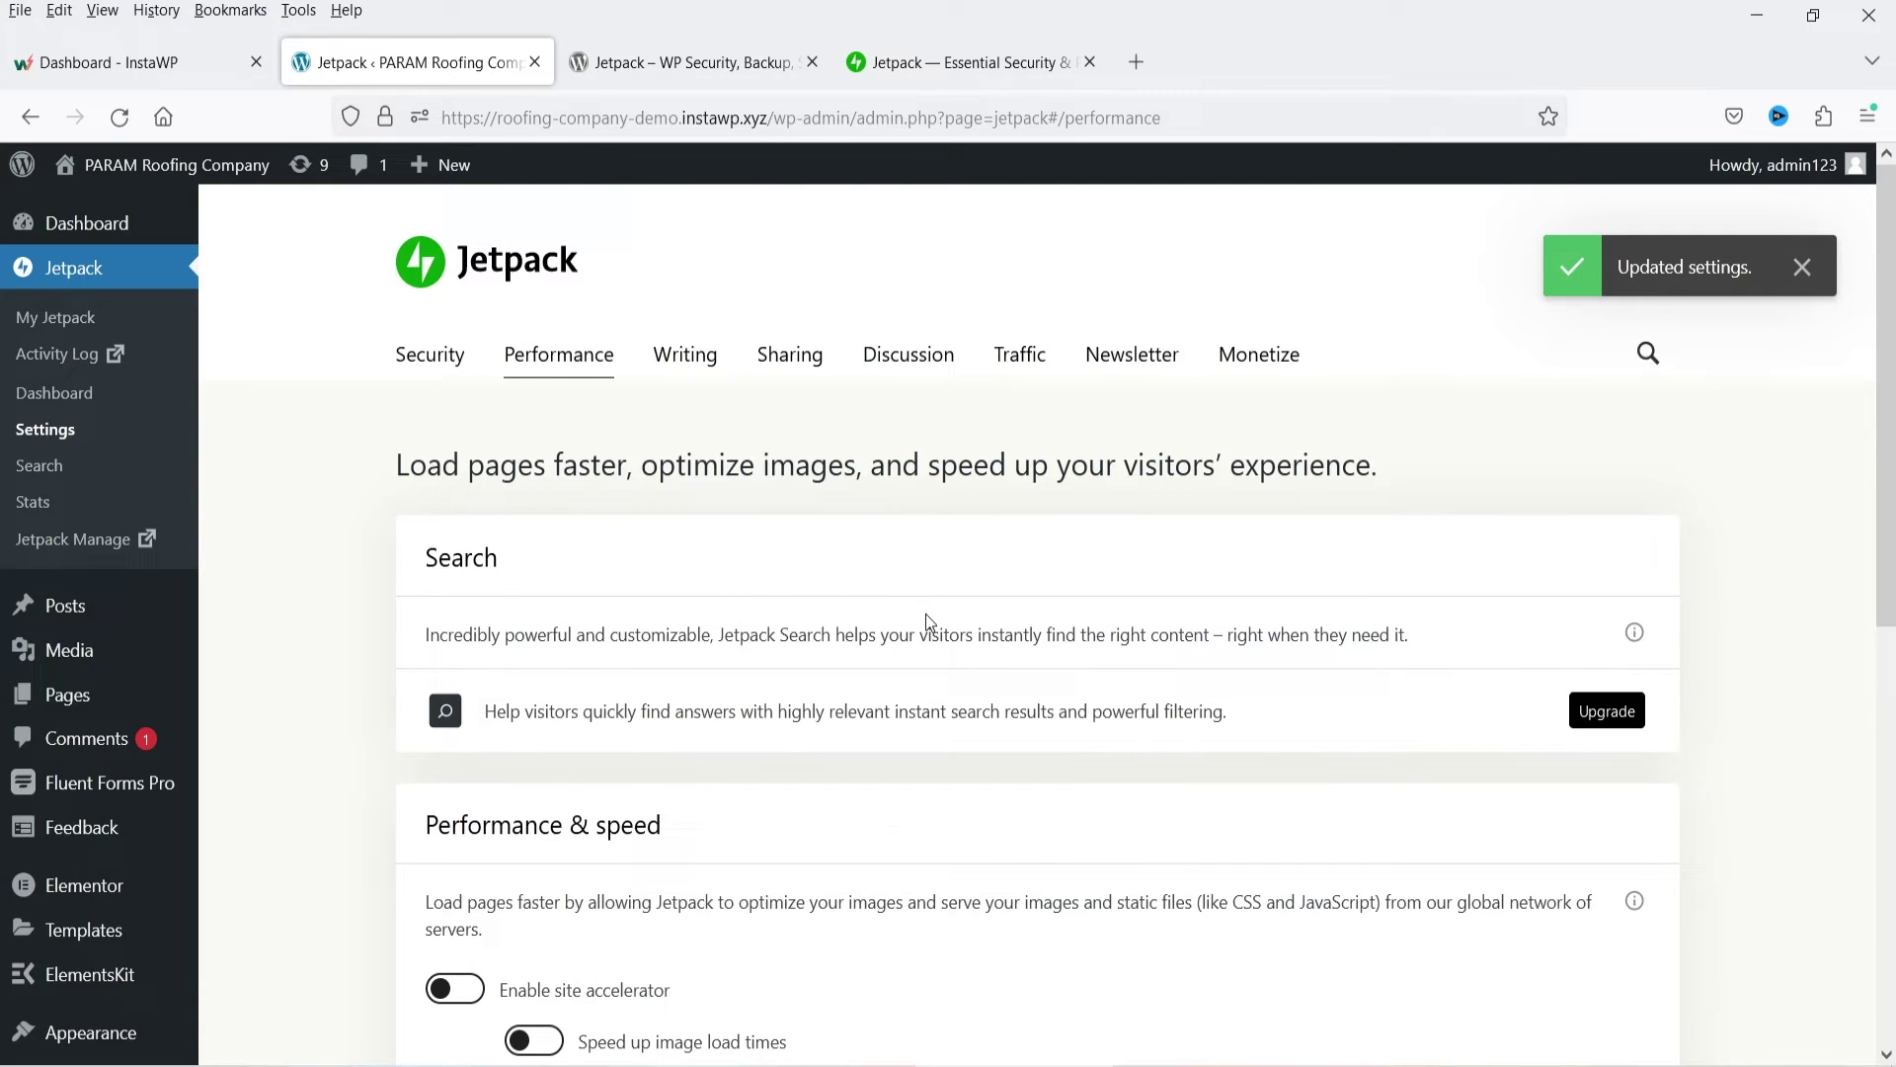
scroll(928, 621, down, 3)
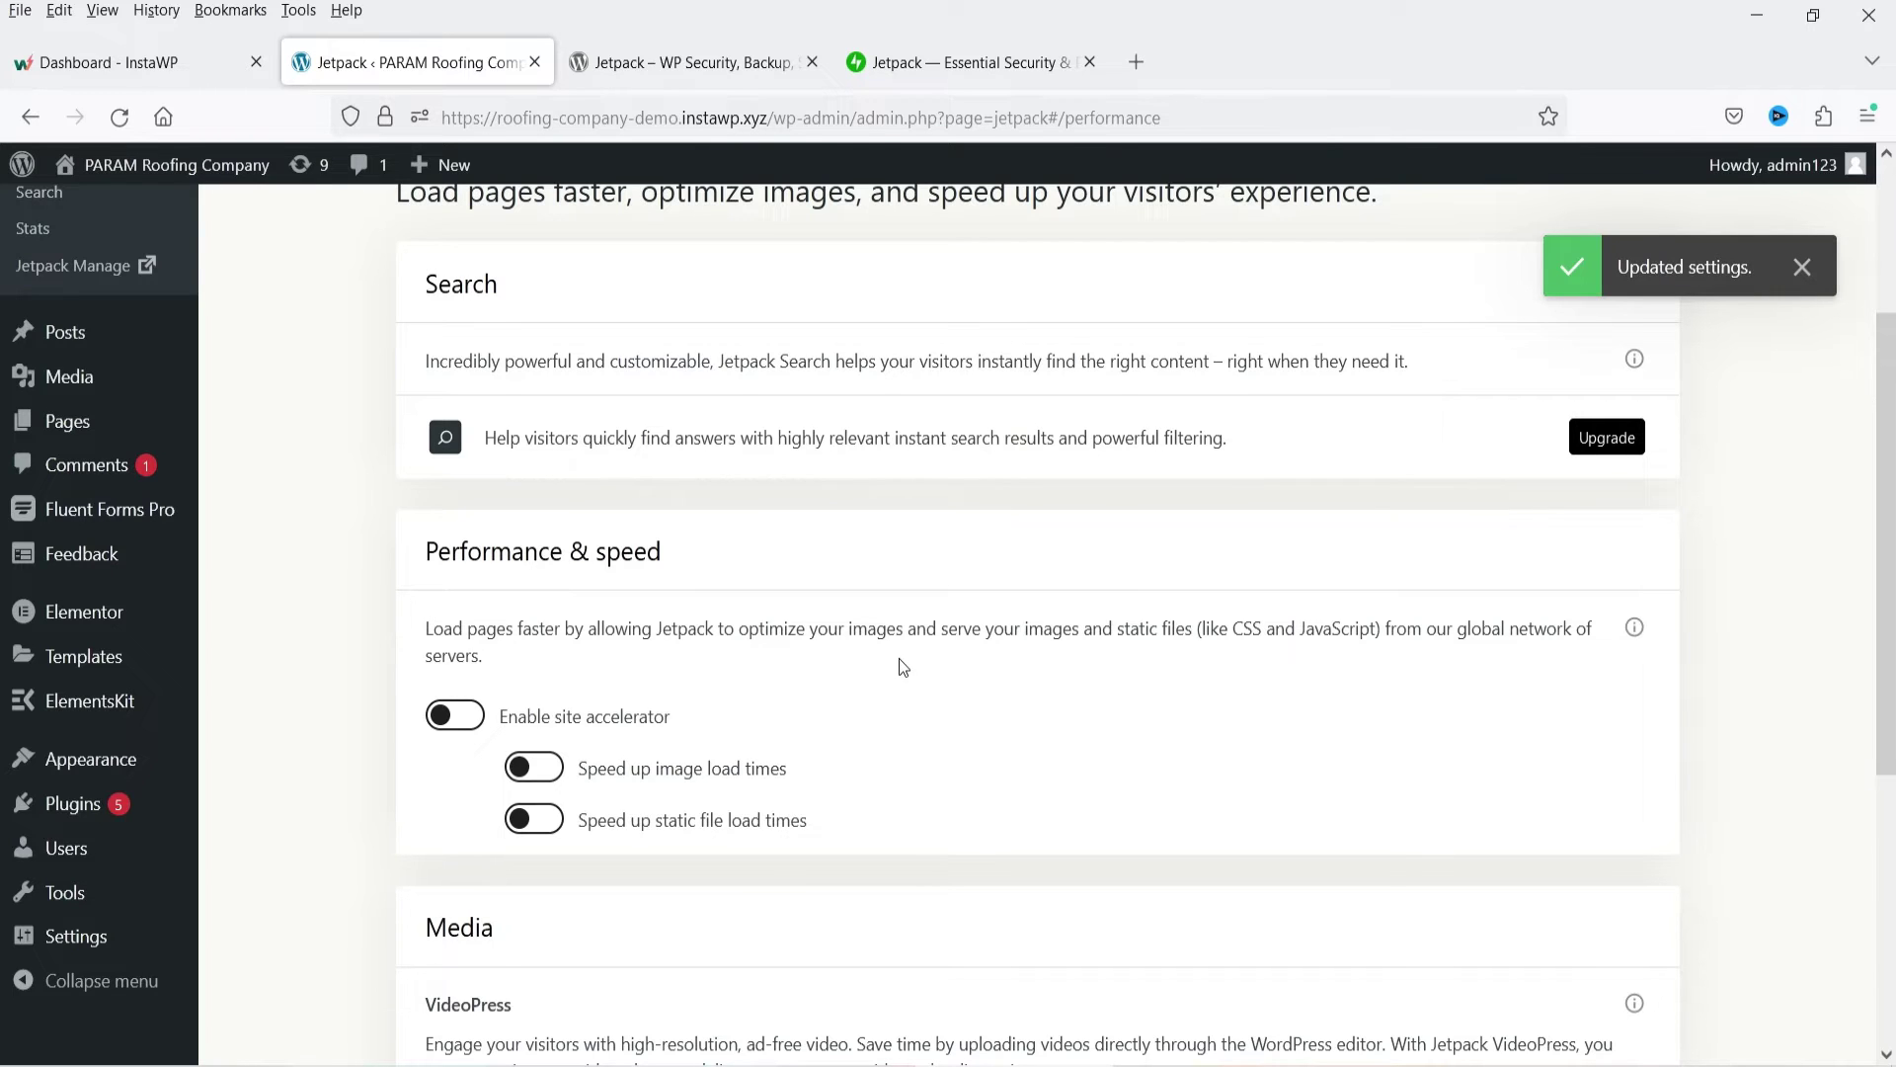
click(476, 713)
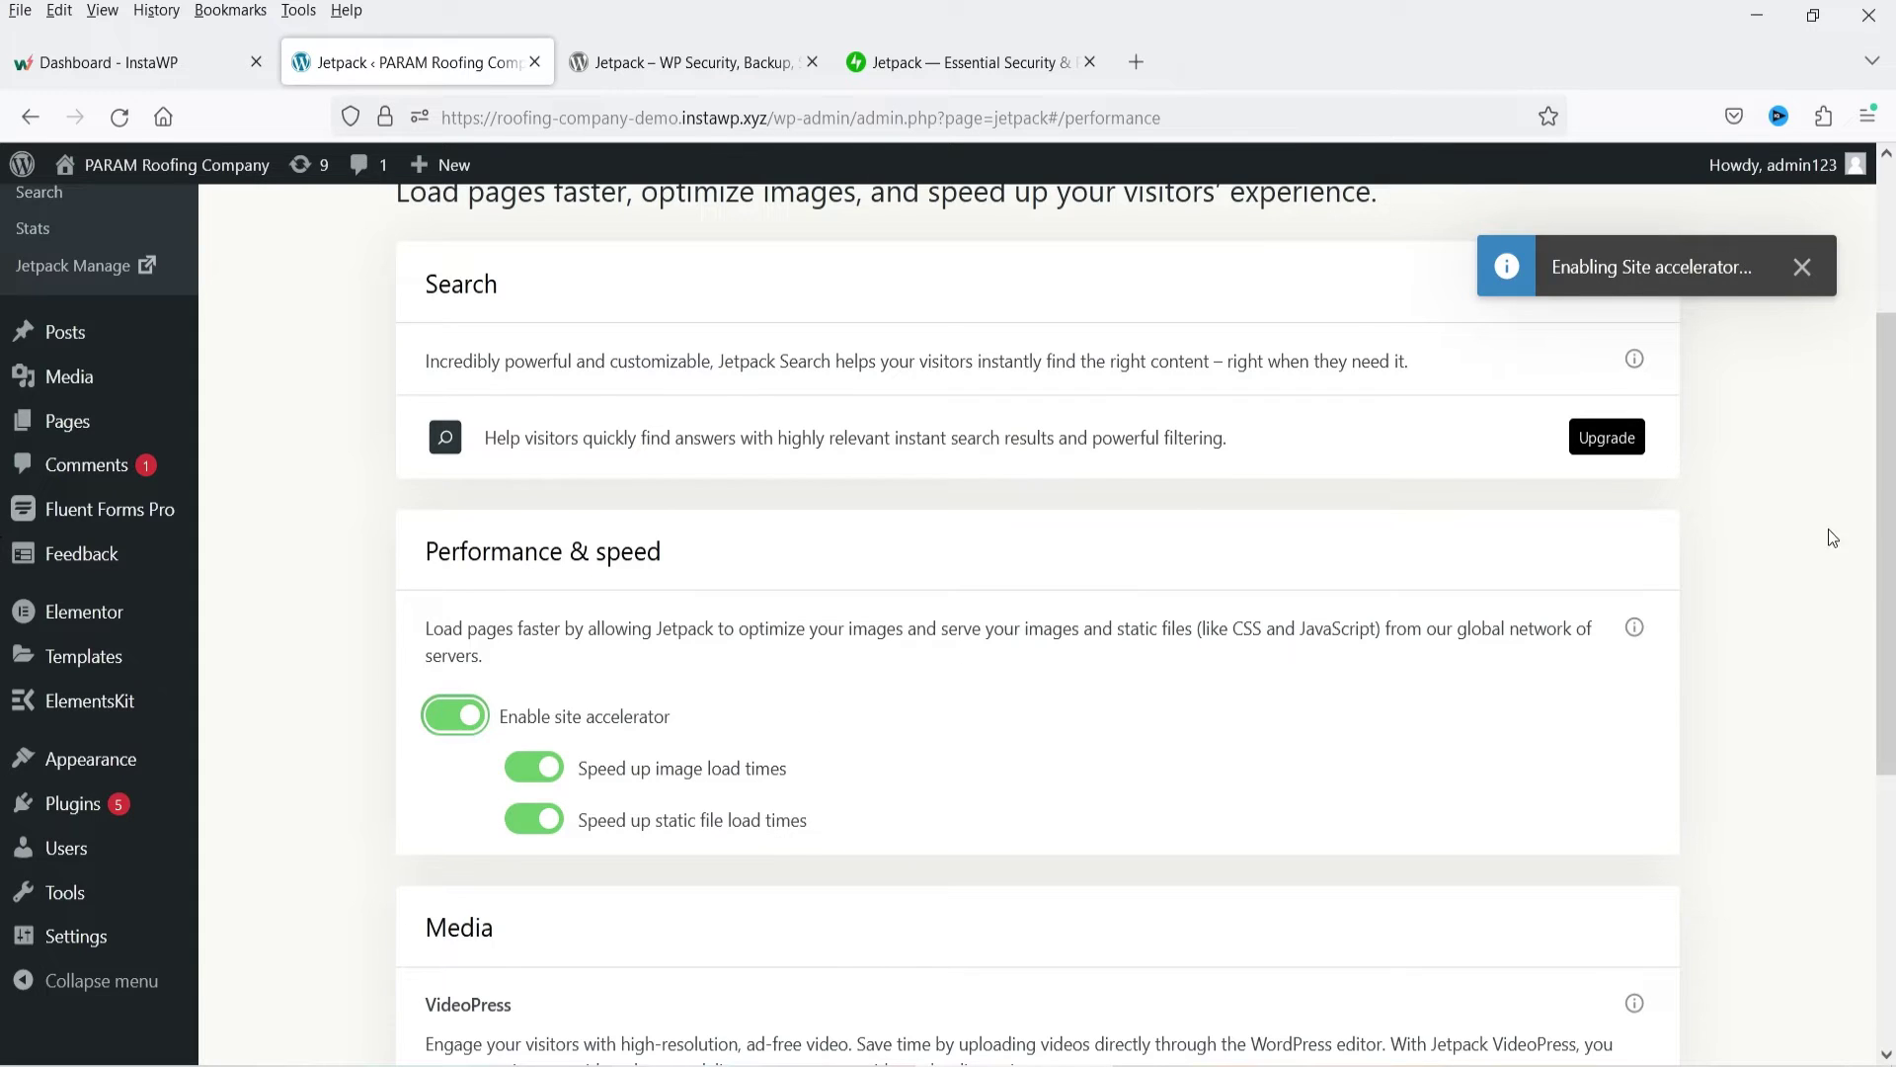
scroll(1747, 510, down, 5)
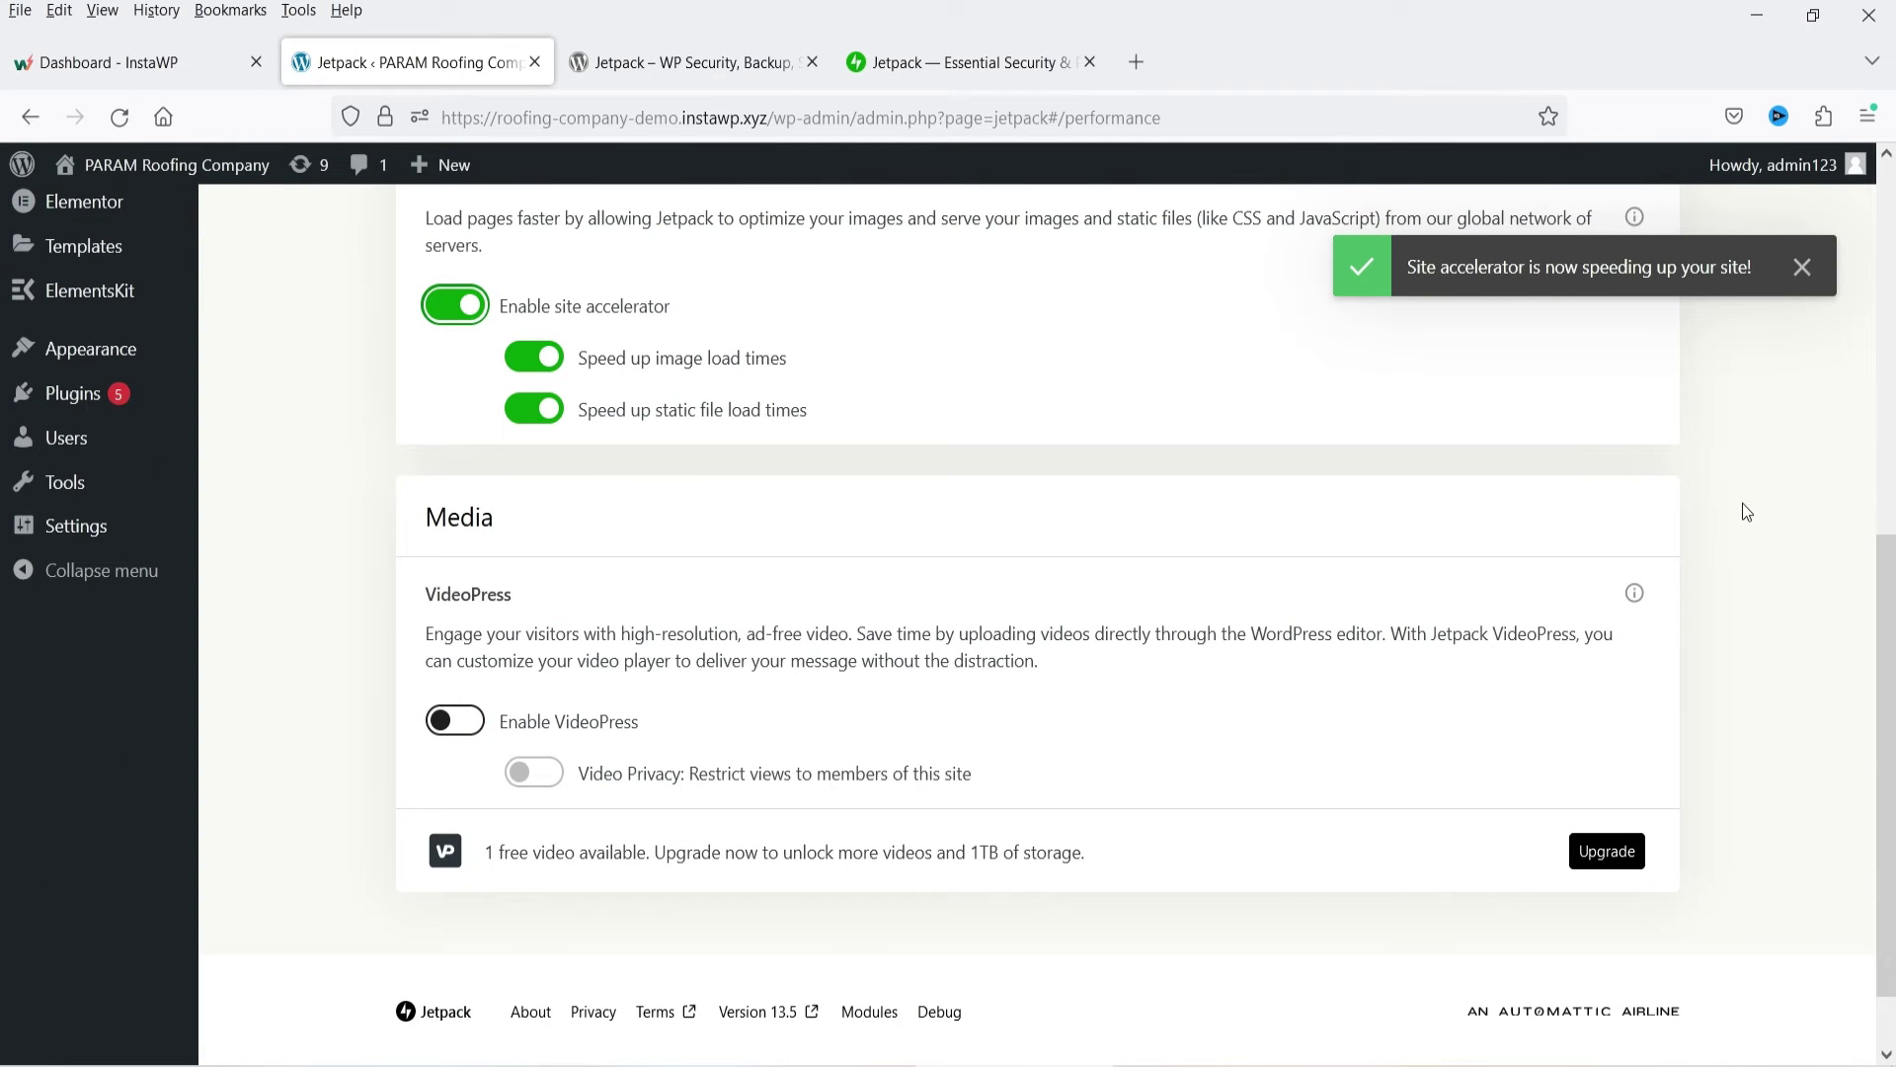
click(454, 723)
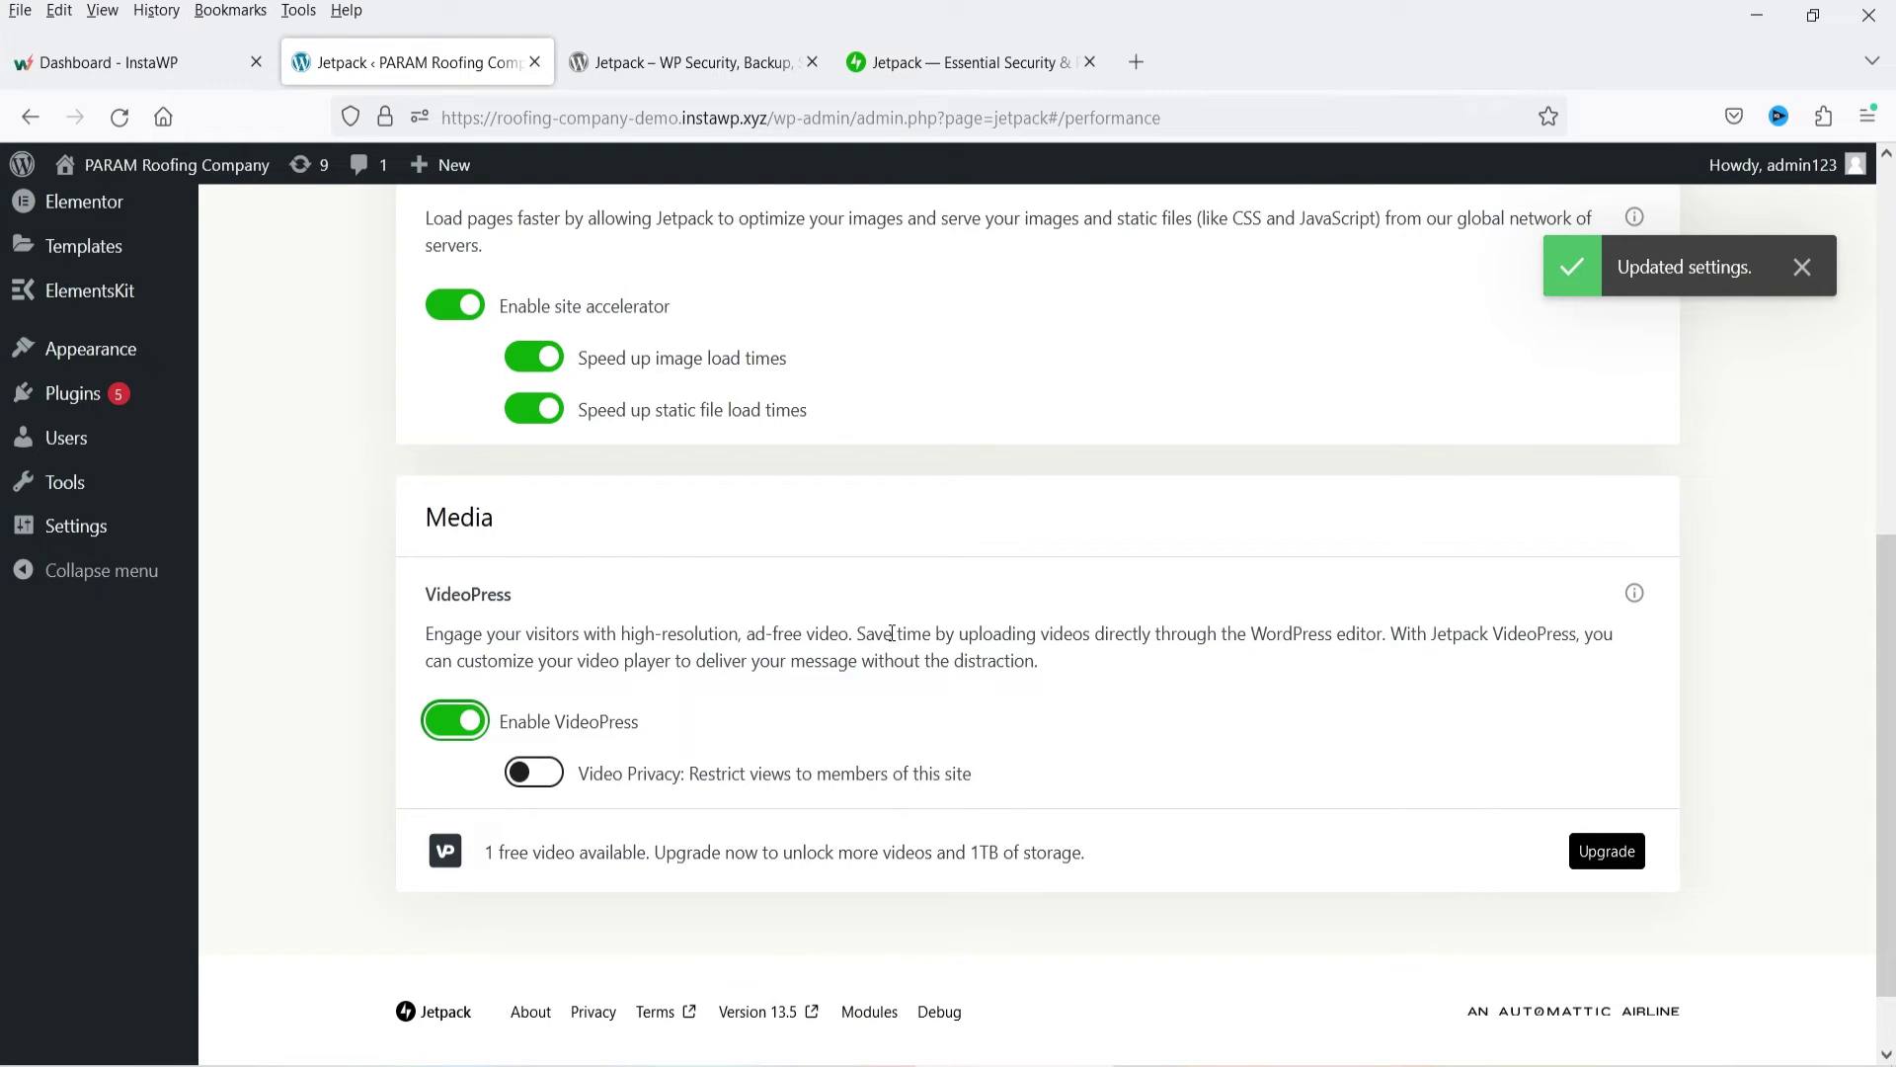
scroll(560, 803, up, 7)
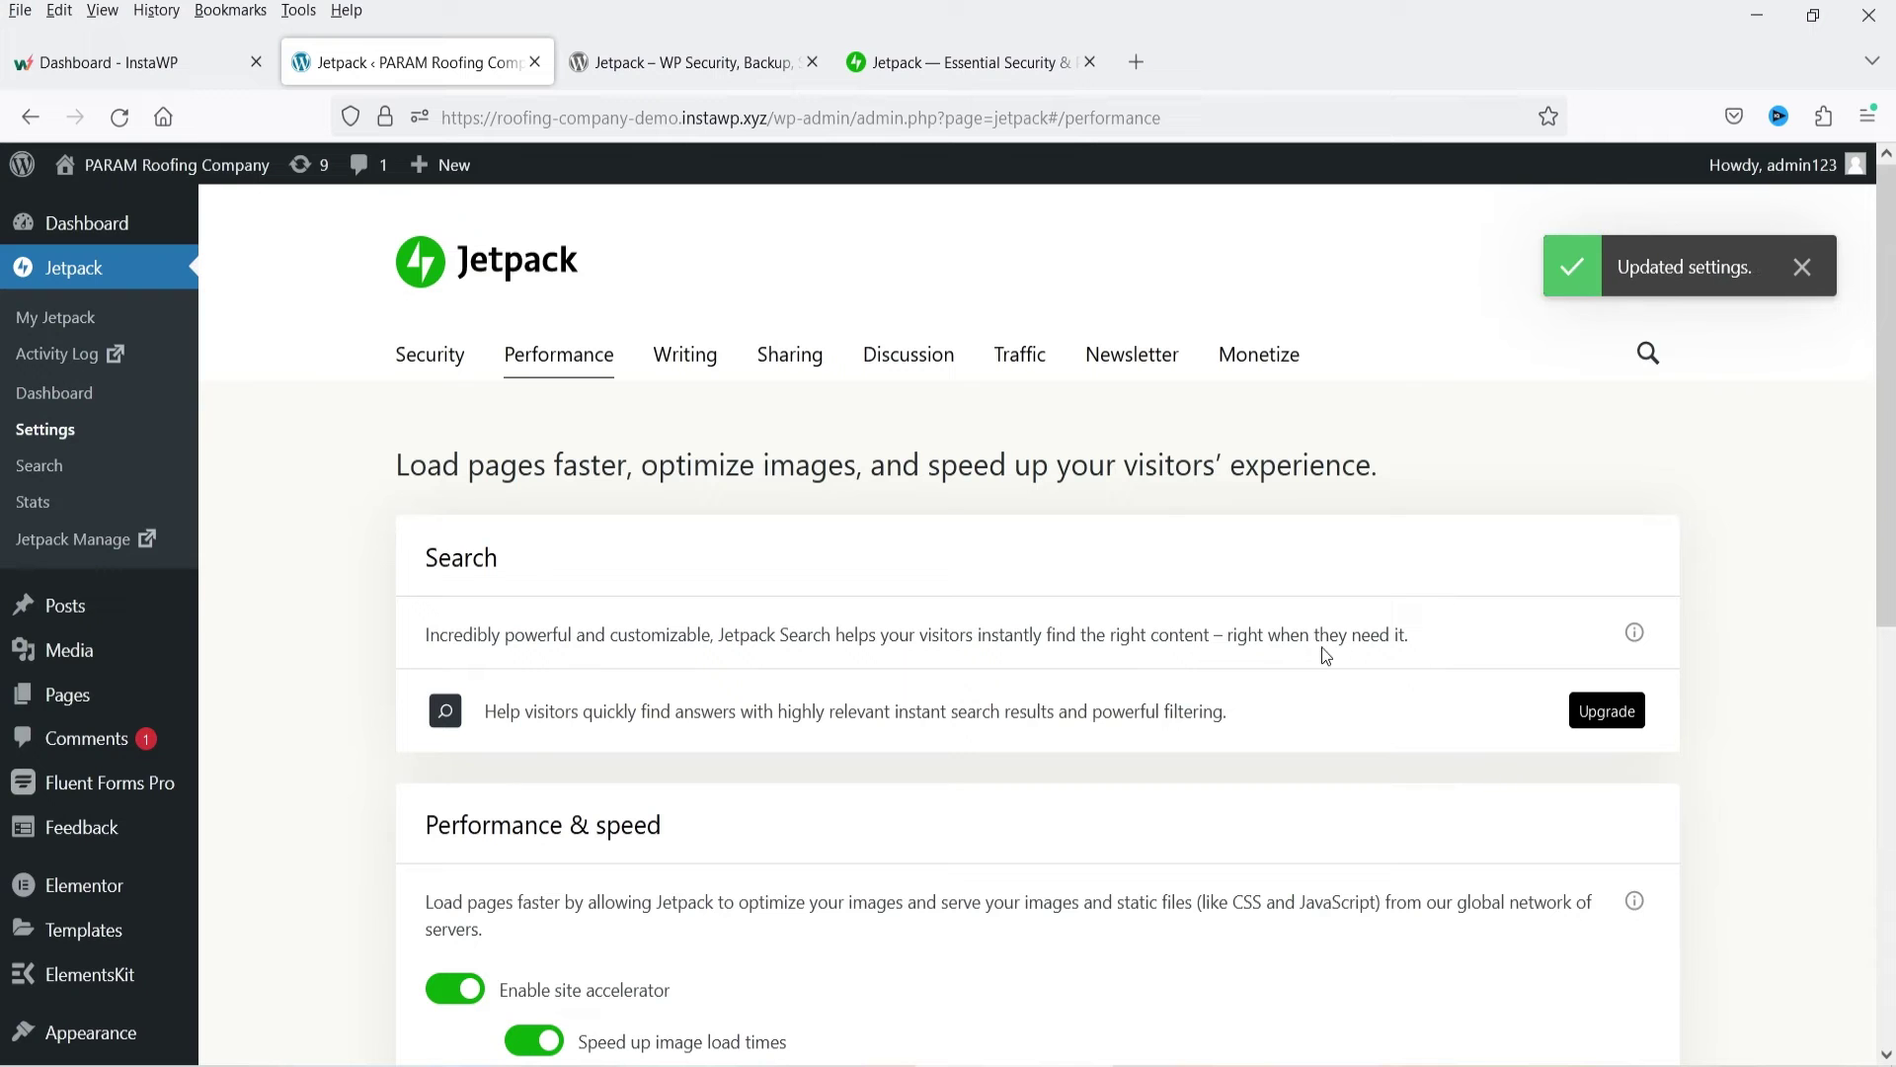
Step: Turn on the Testimonials content type on the Writing tab and highlight its shortcode
click(683, 378)
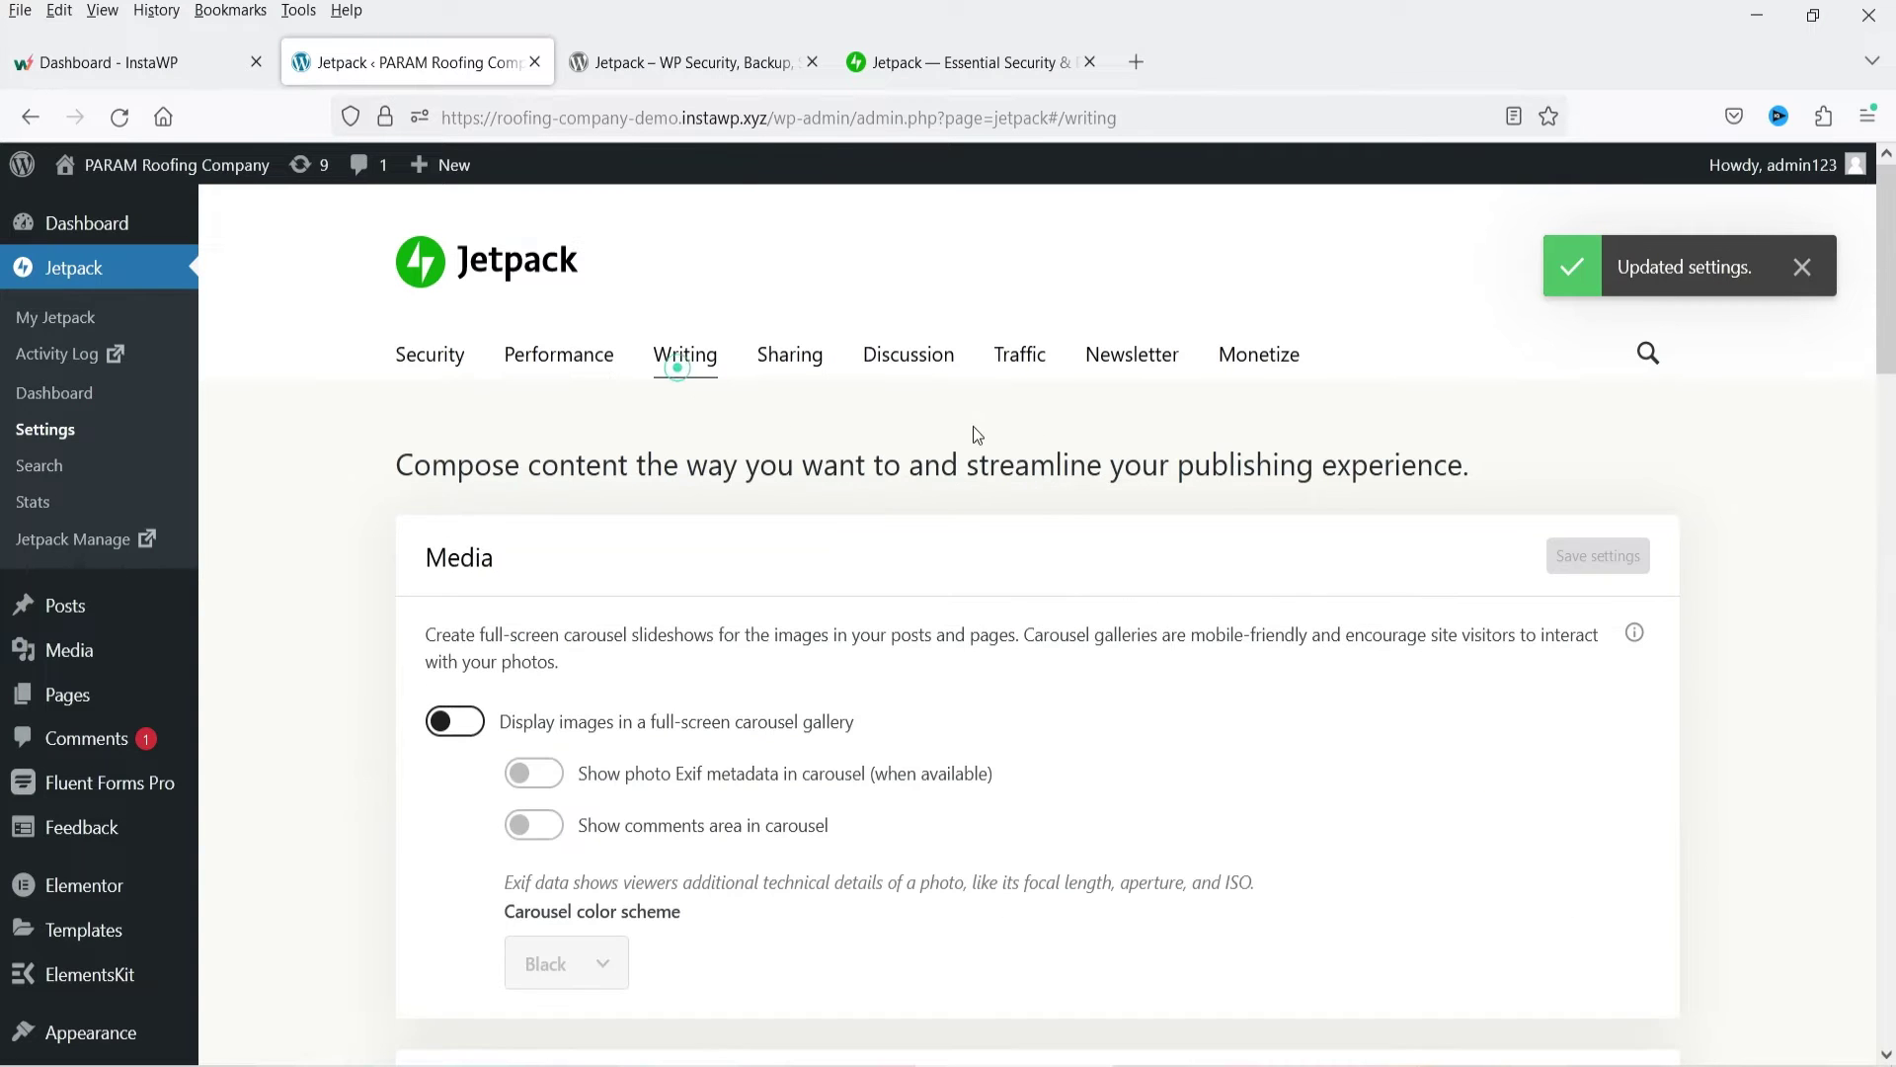
scroll(960, 533, down, 3)
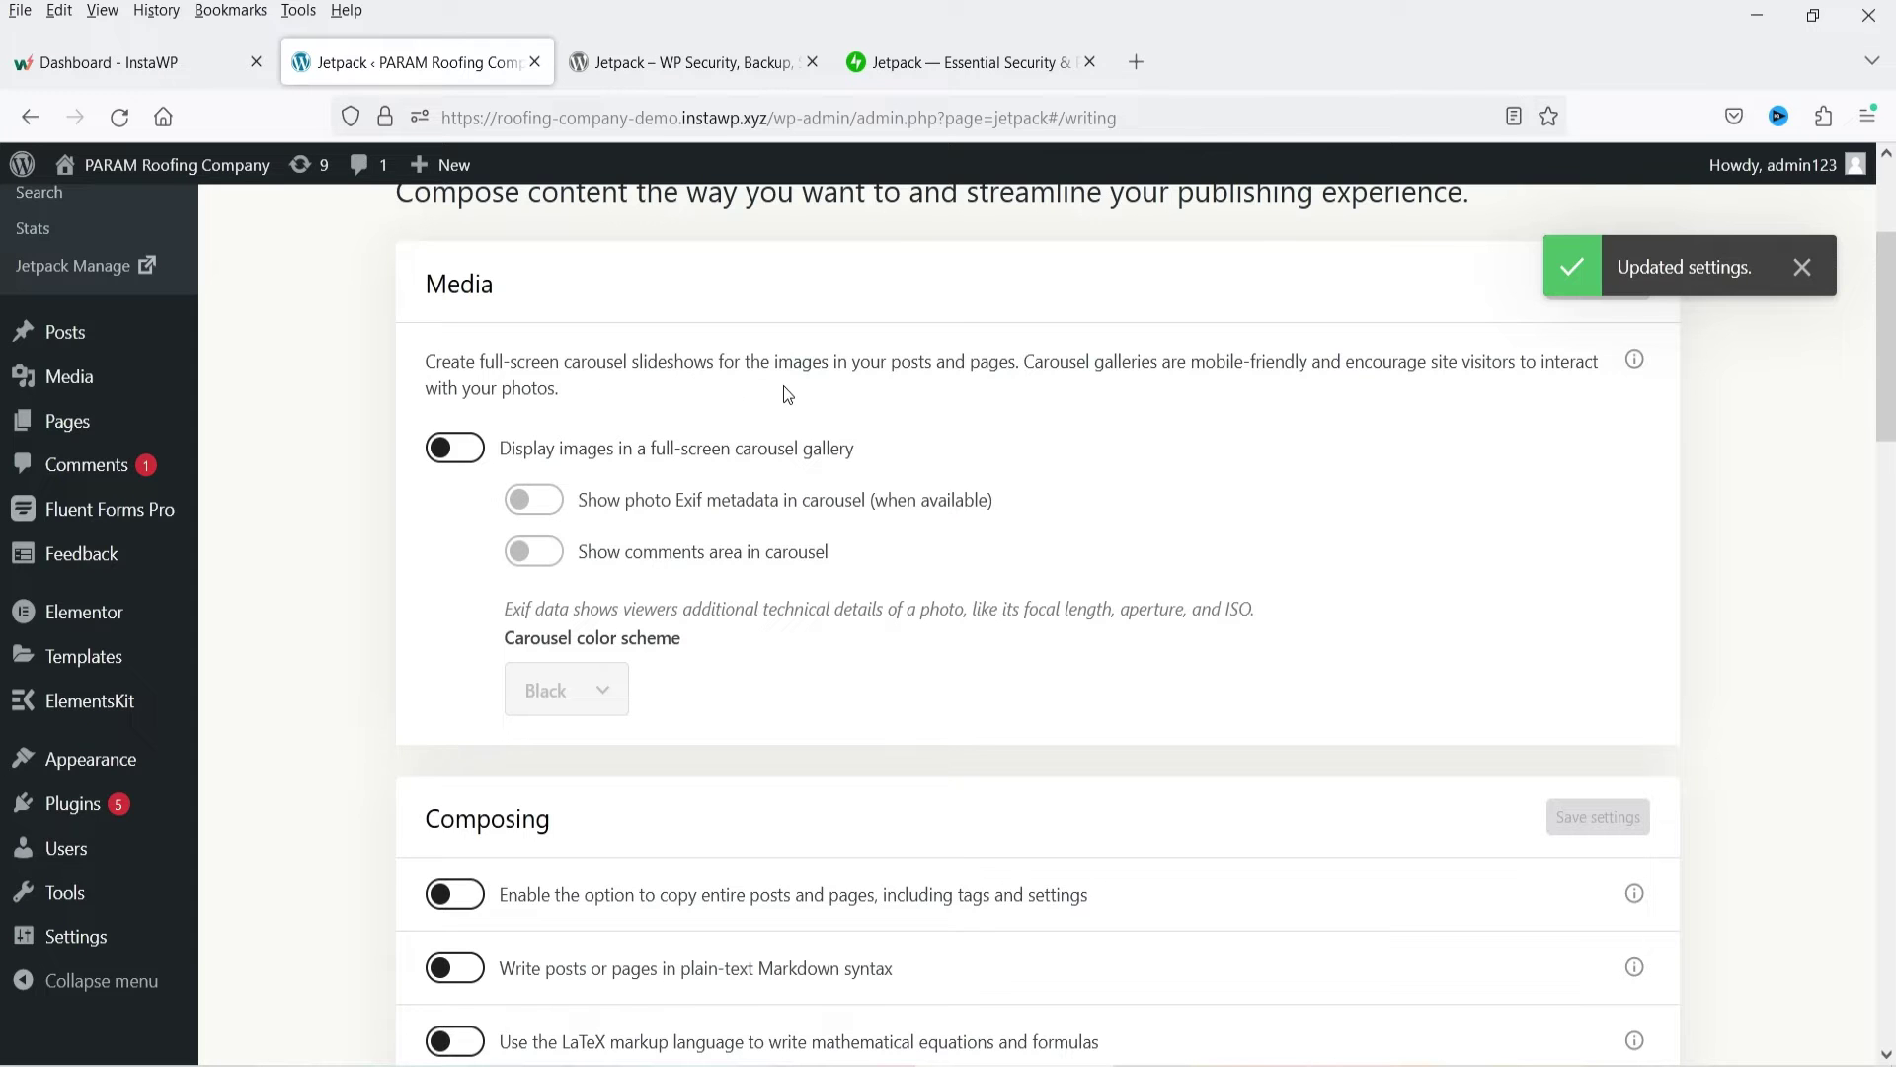
scroll(513, 435, down, 4)
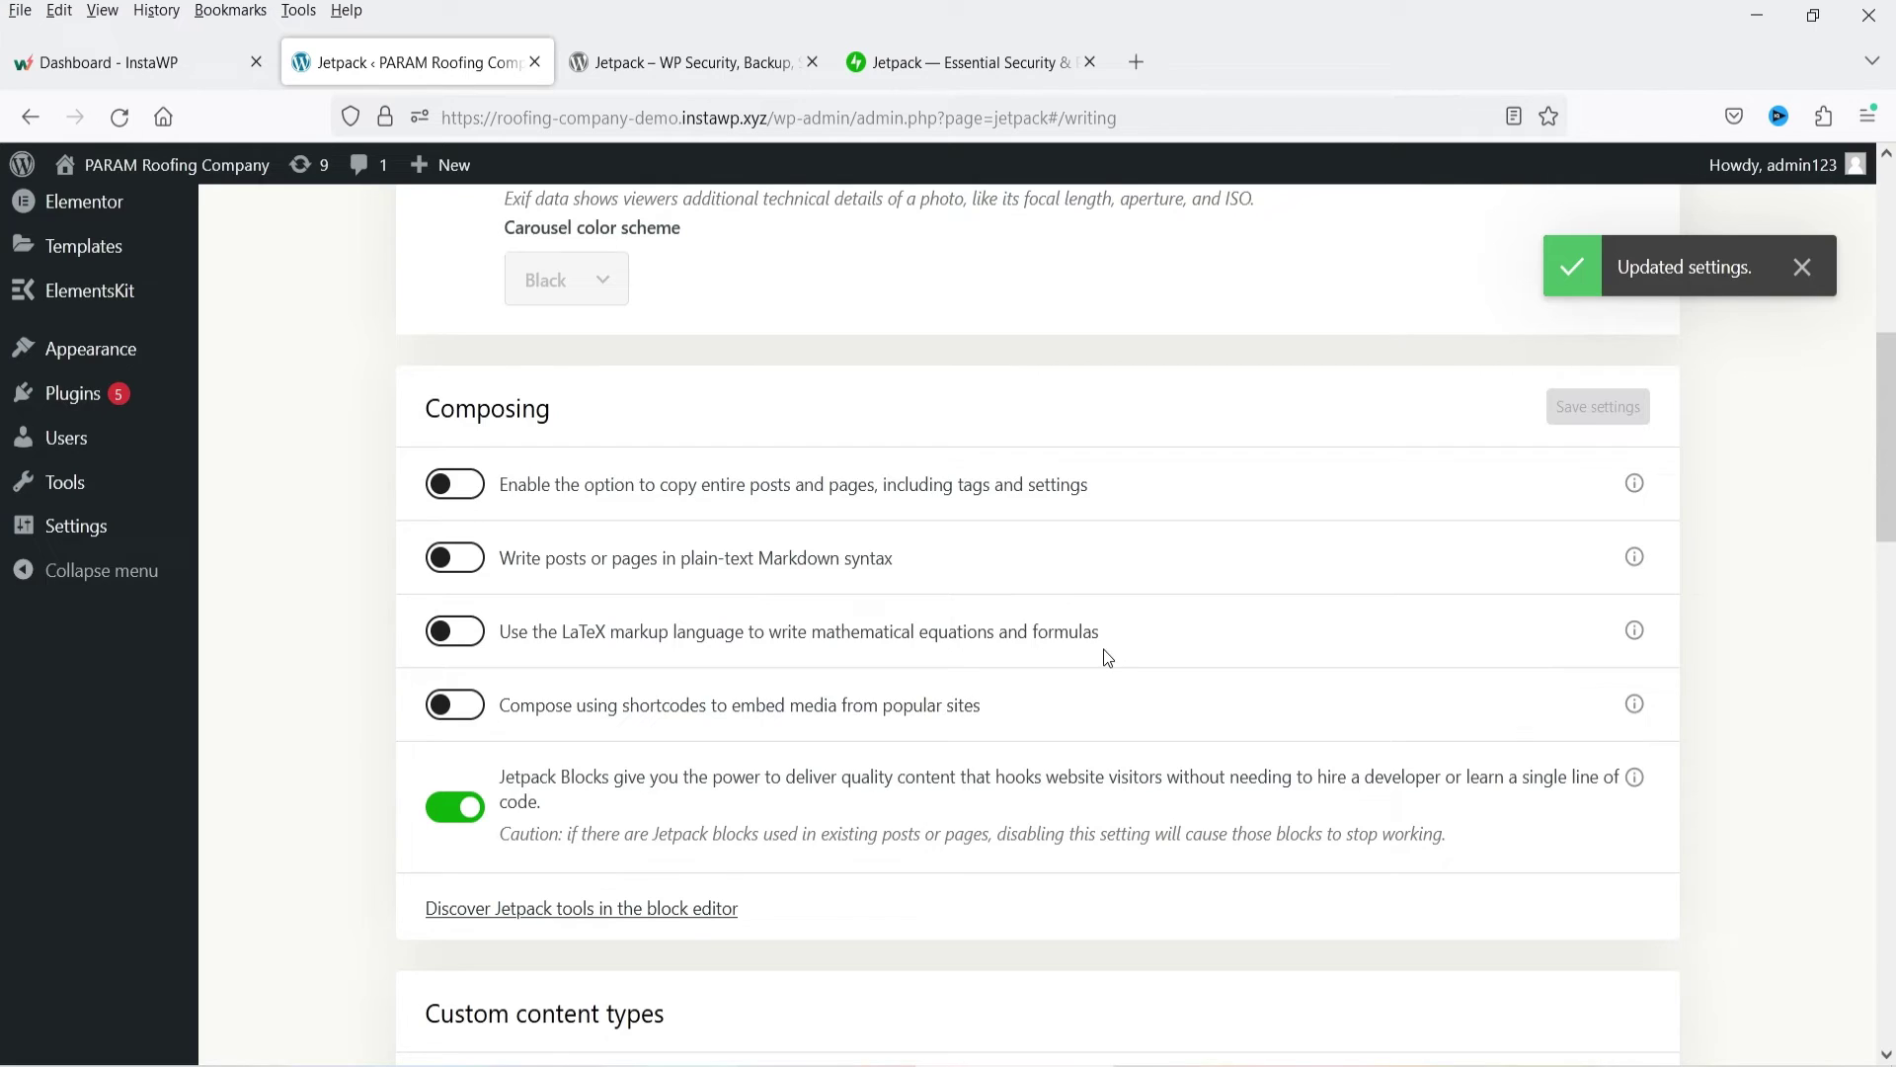
scroll(1104, 651, down, 5)
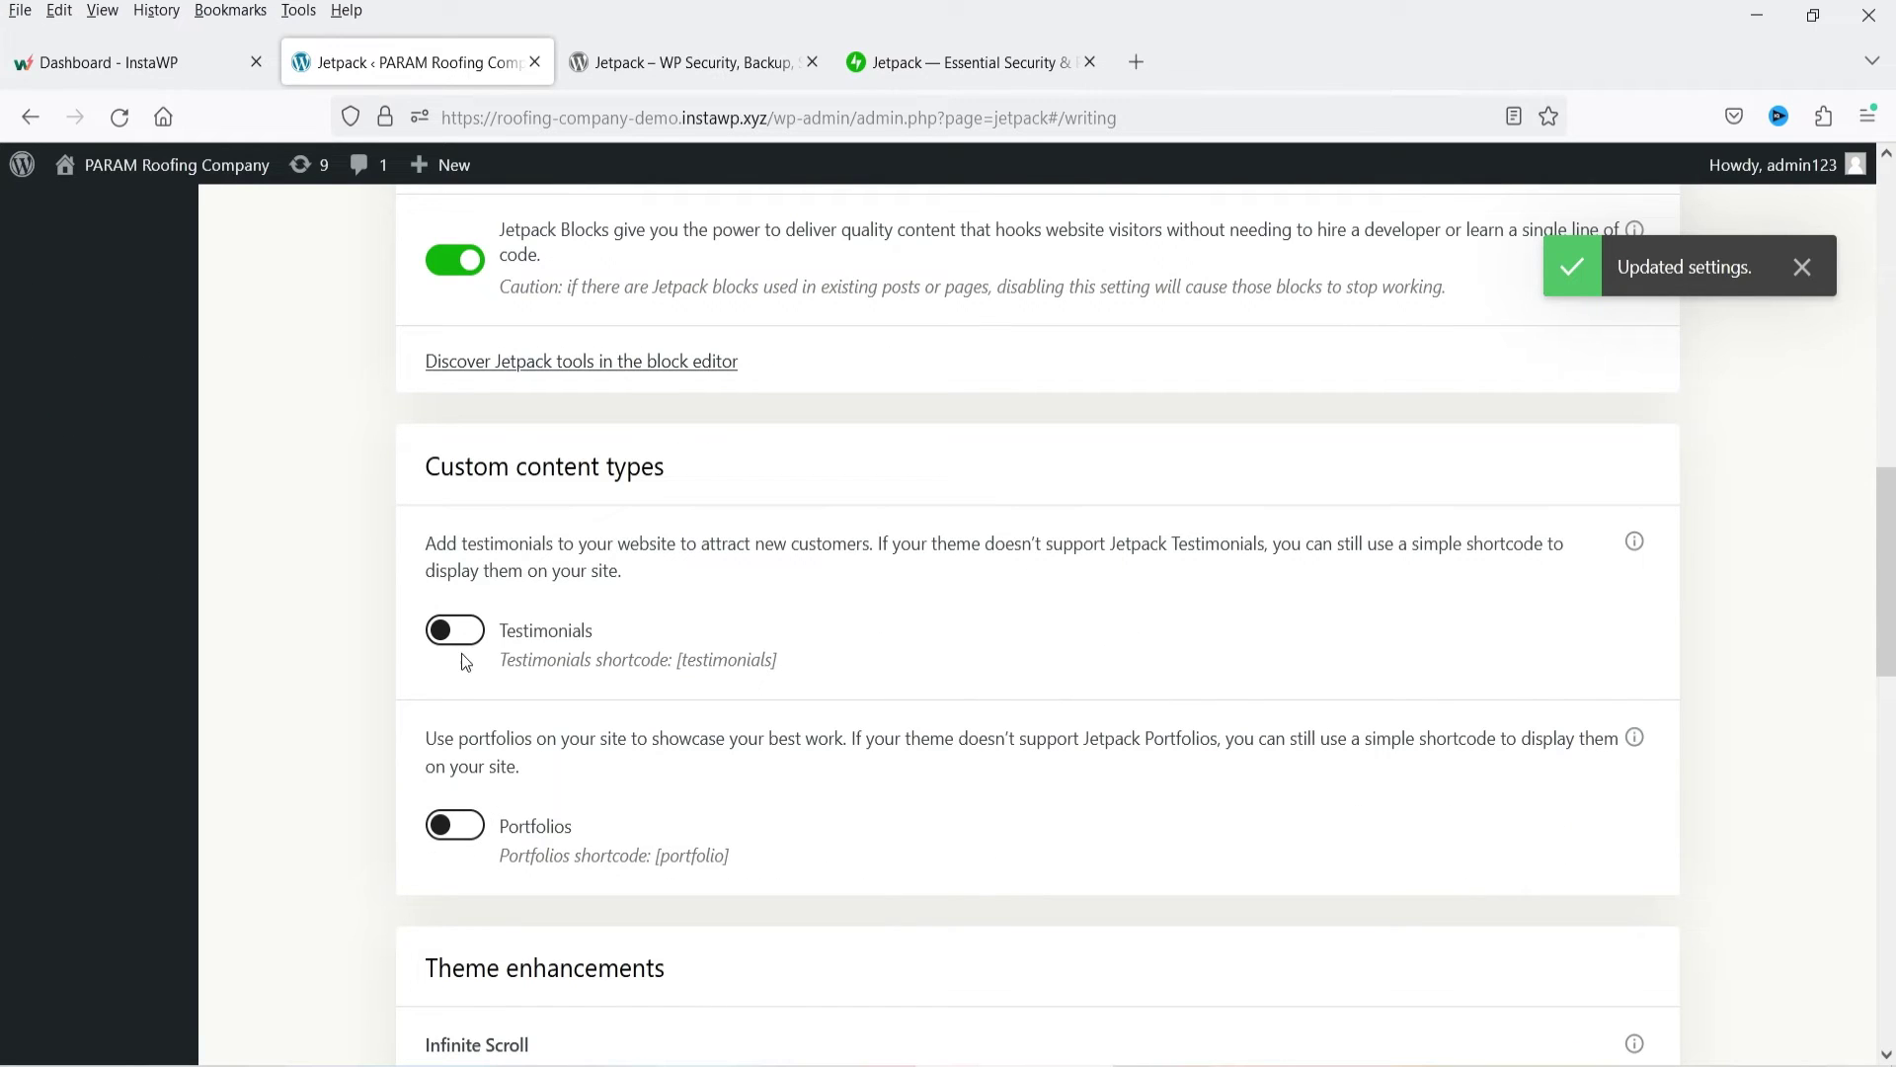
scroll(846, 721, down, 2)
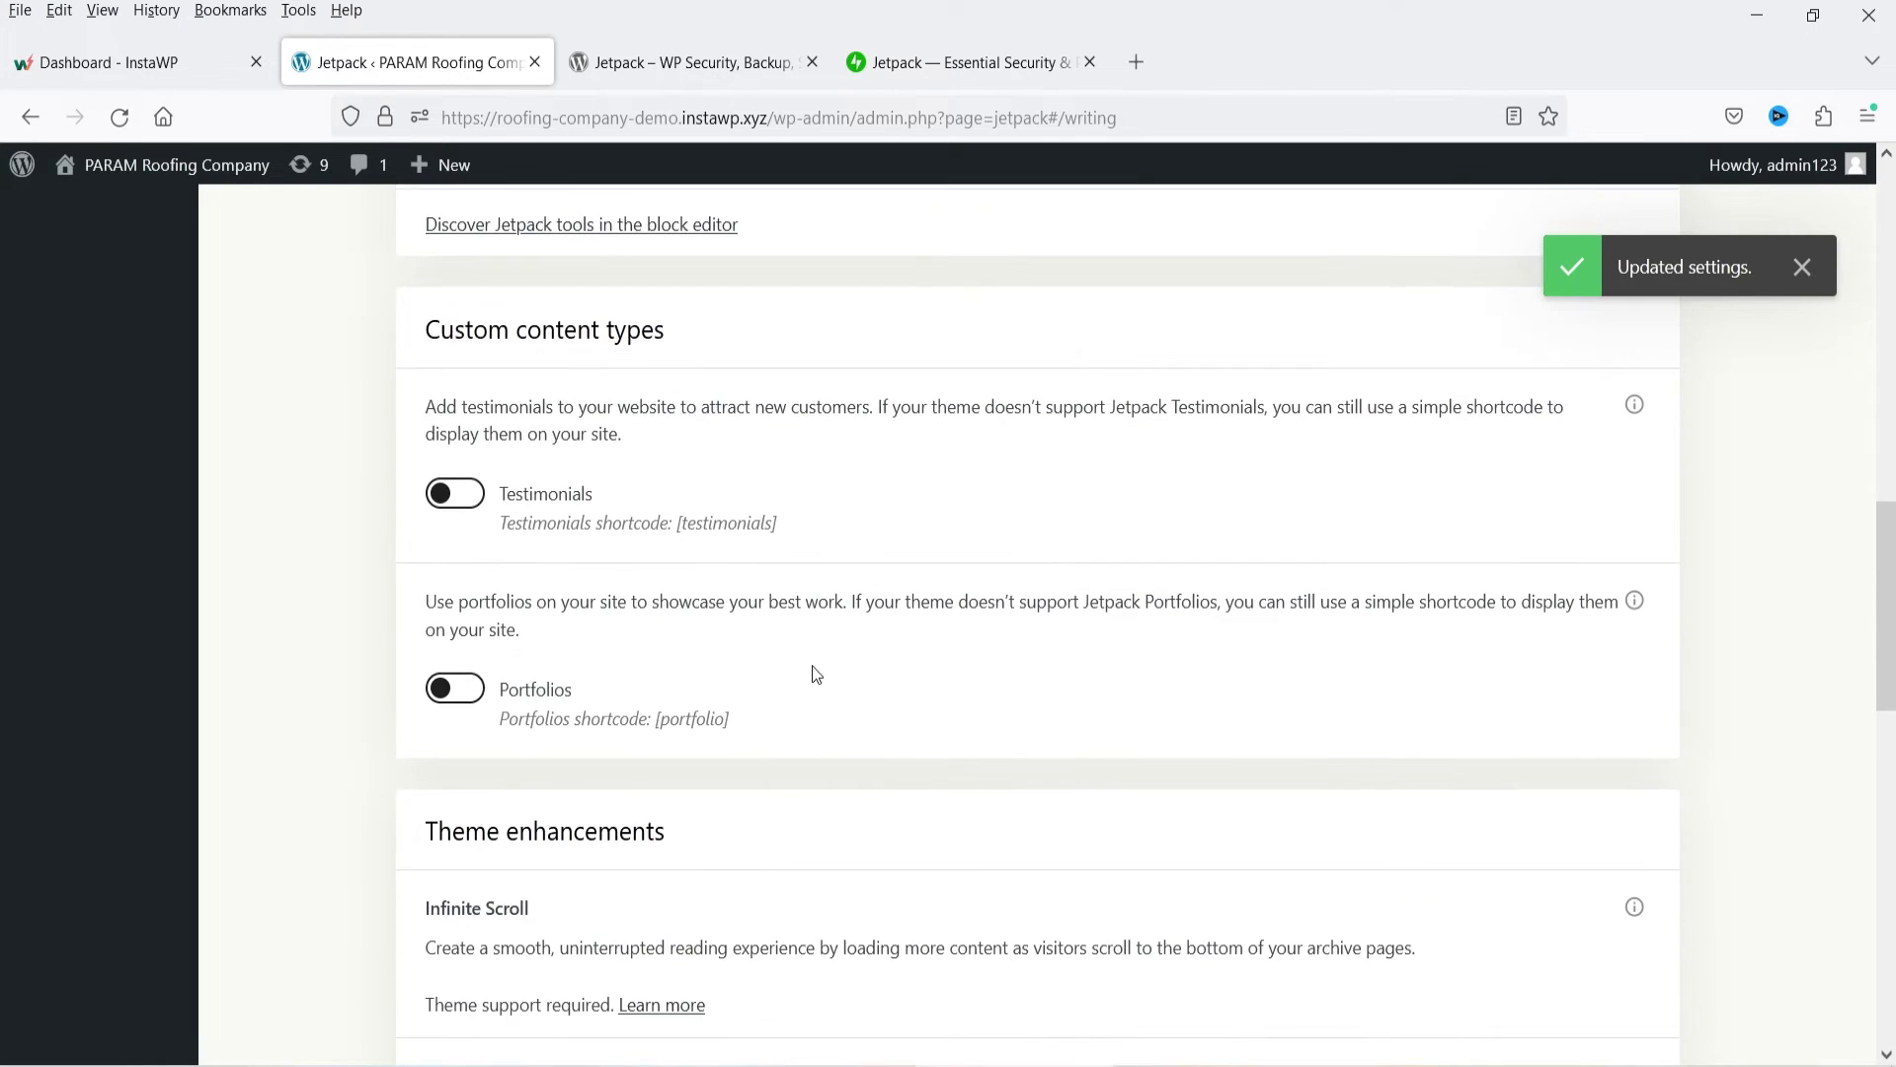
click(457, 504)
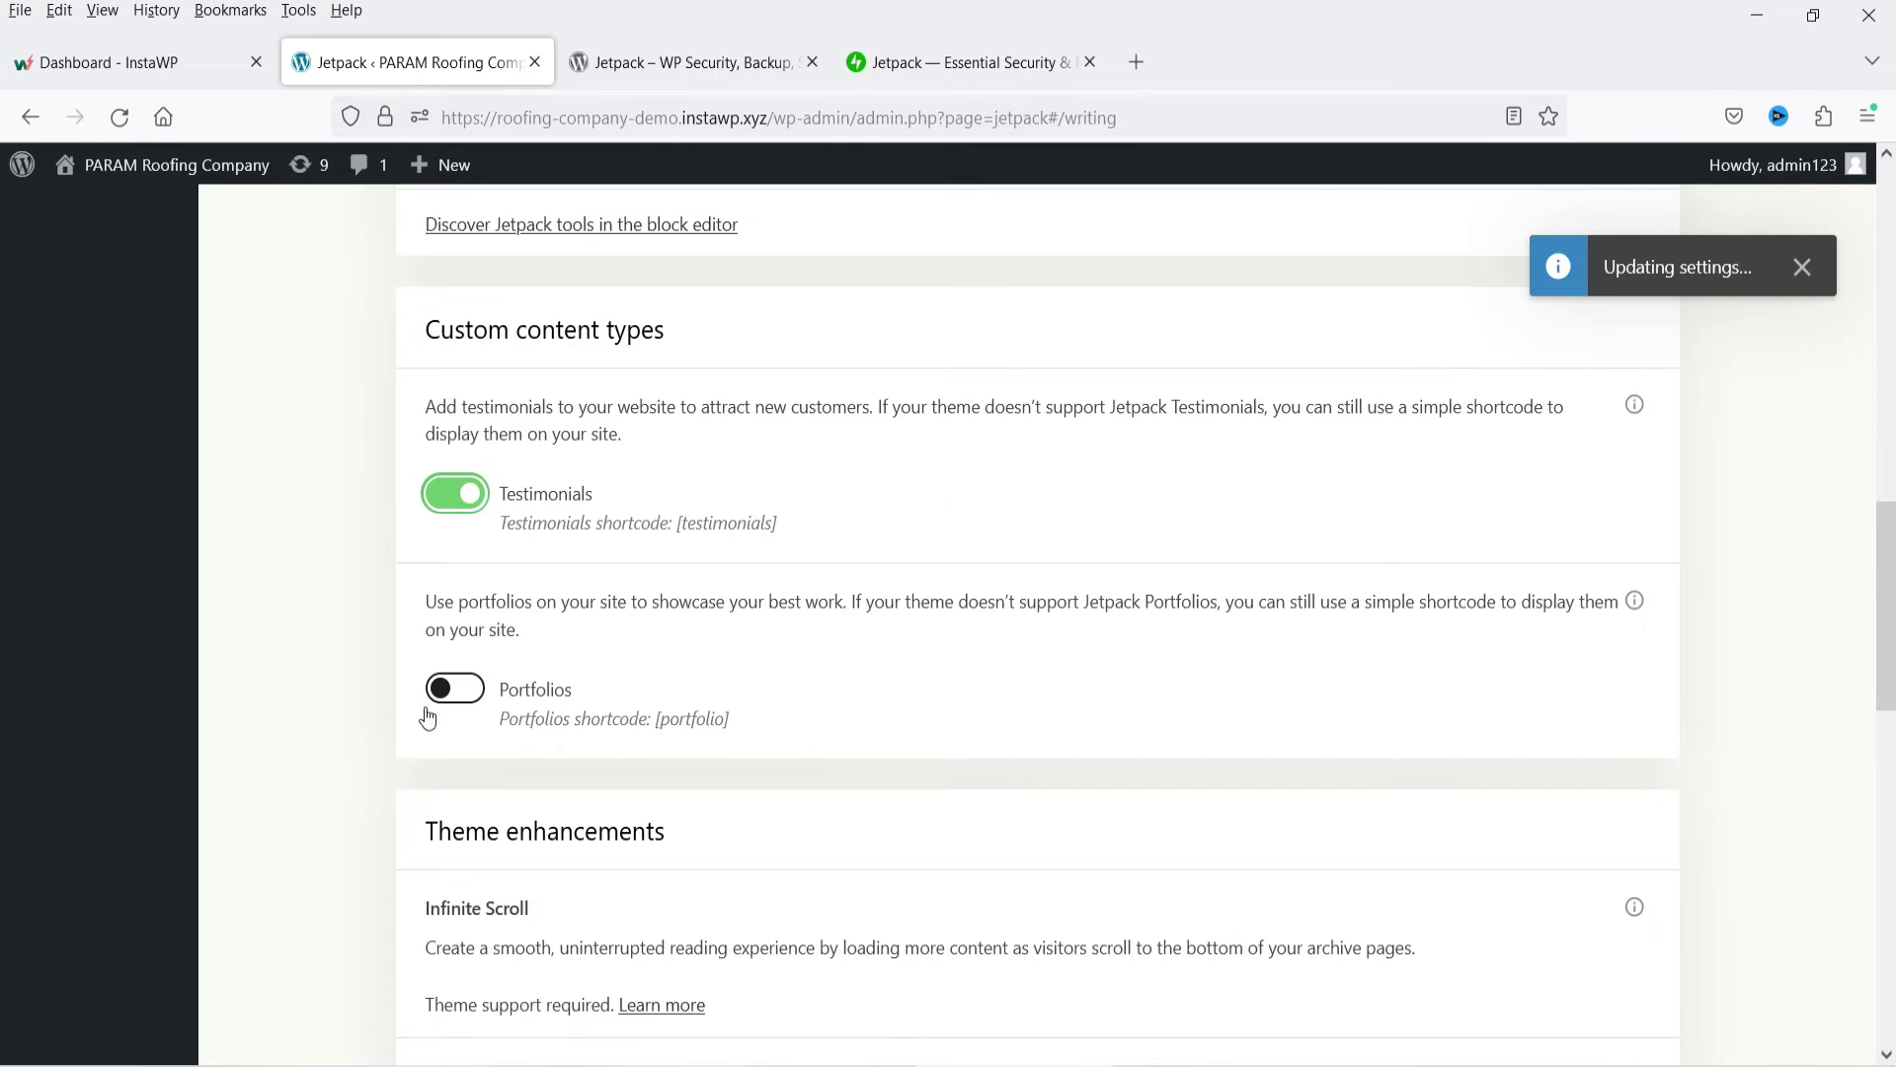
drag(781, 524, 682, 524)
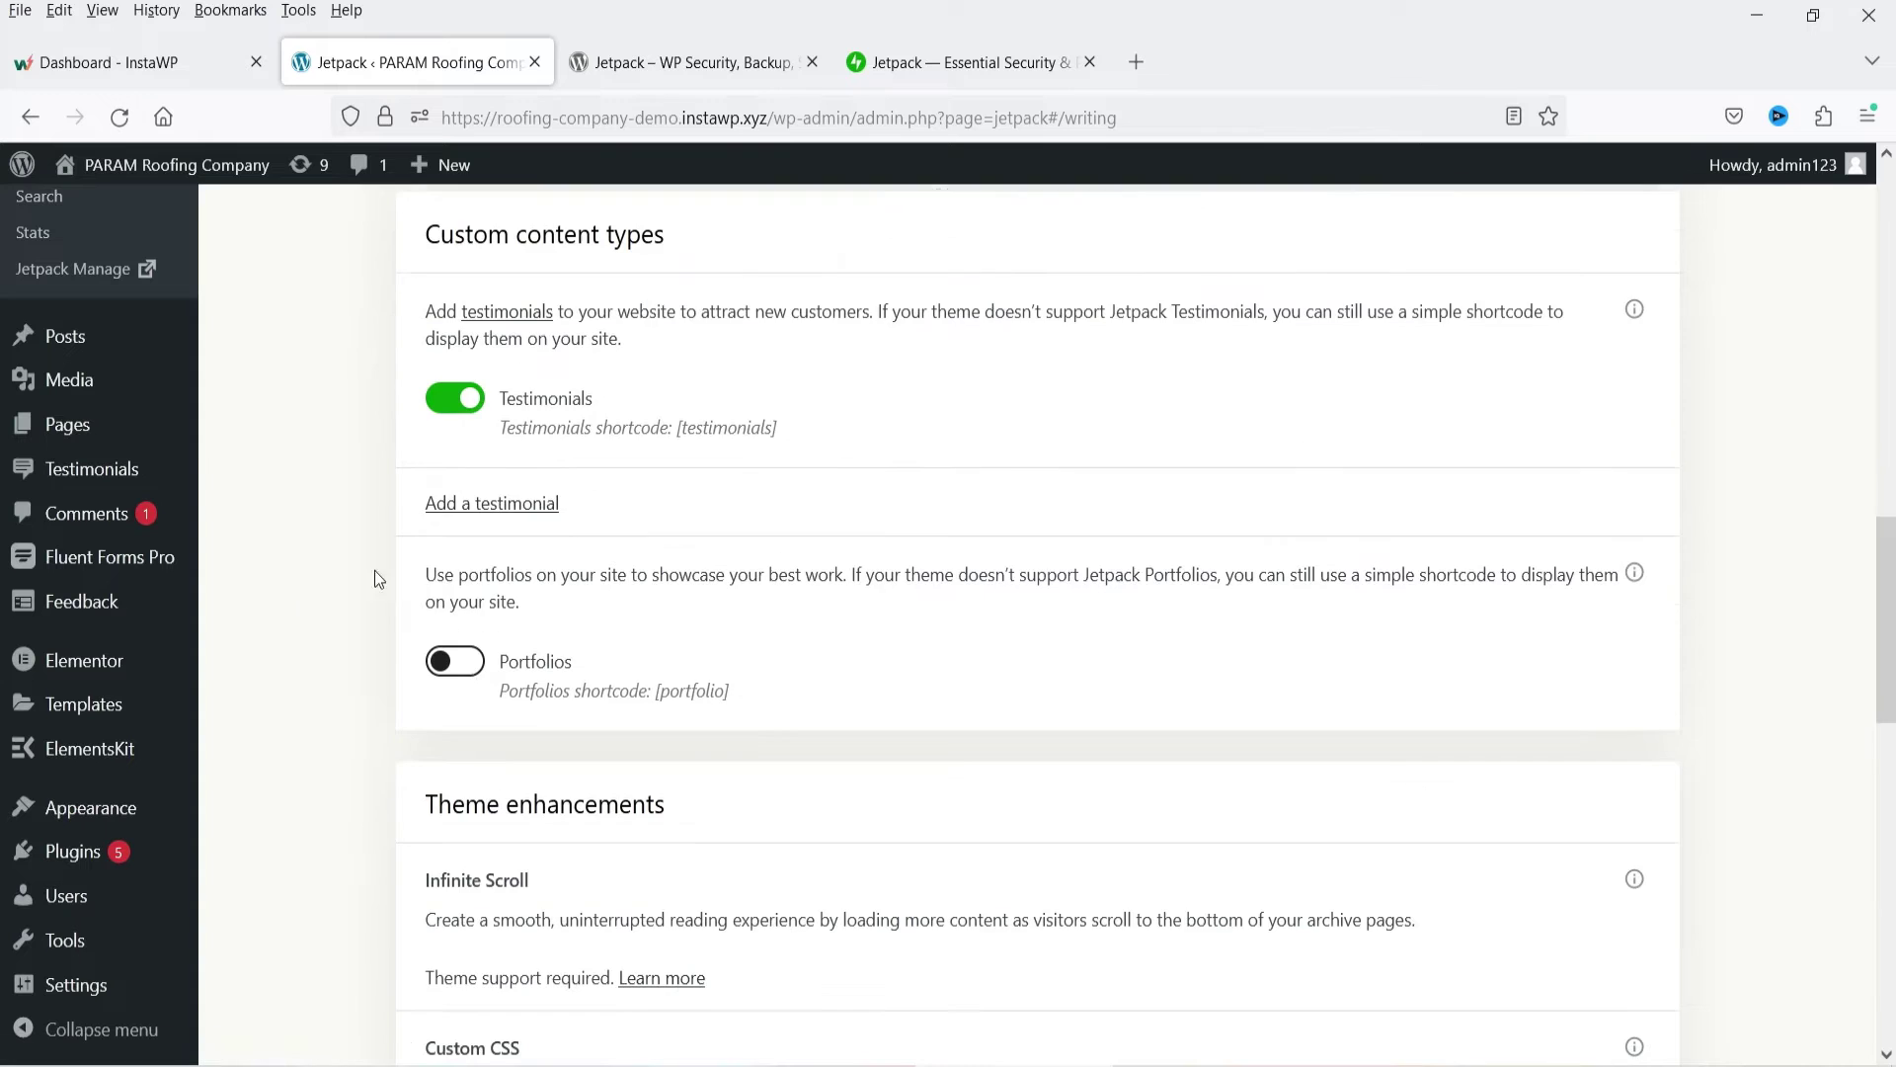
Step: Turn on Portfolios and the enhanced CSS customization panel
click(471, 675)
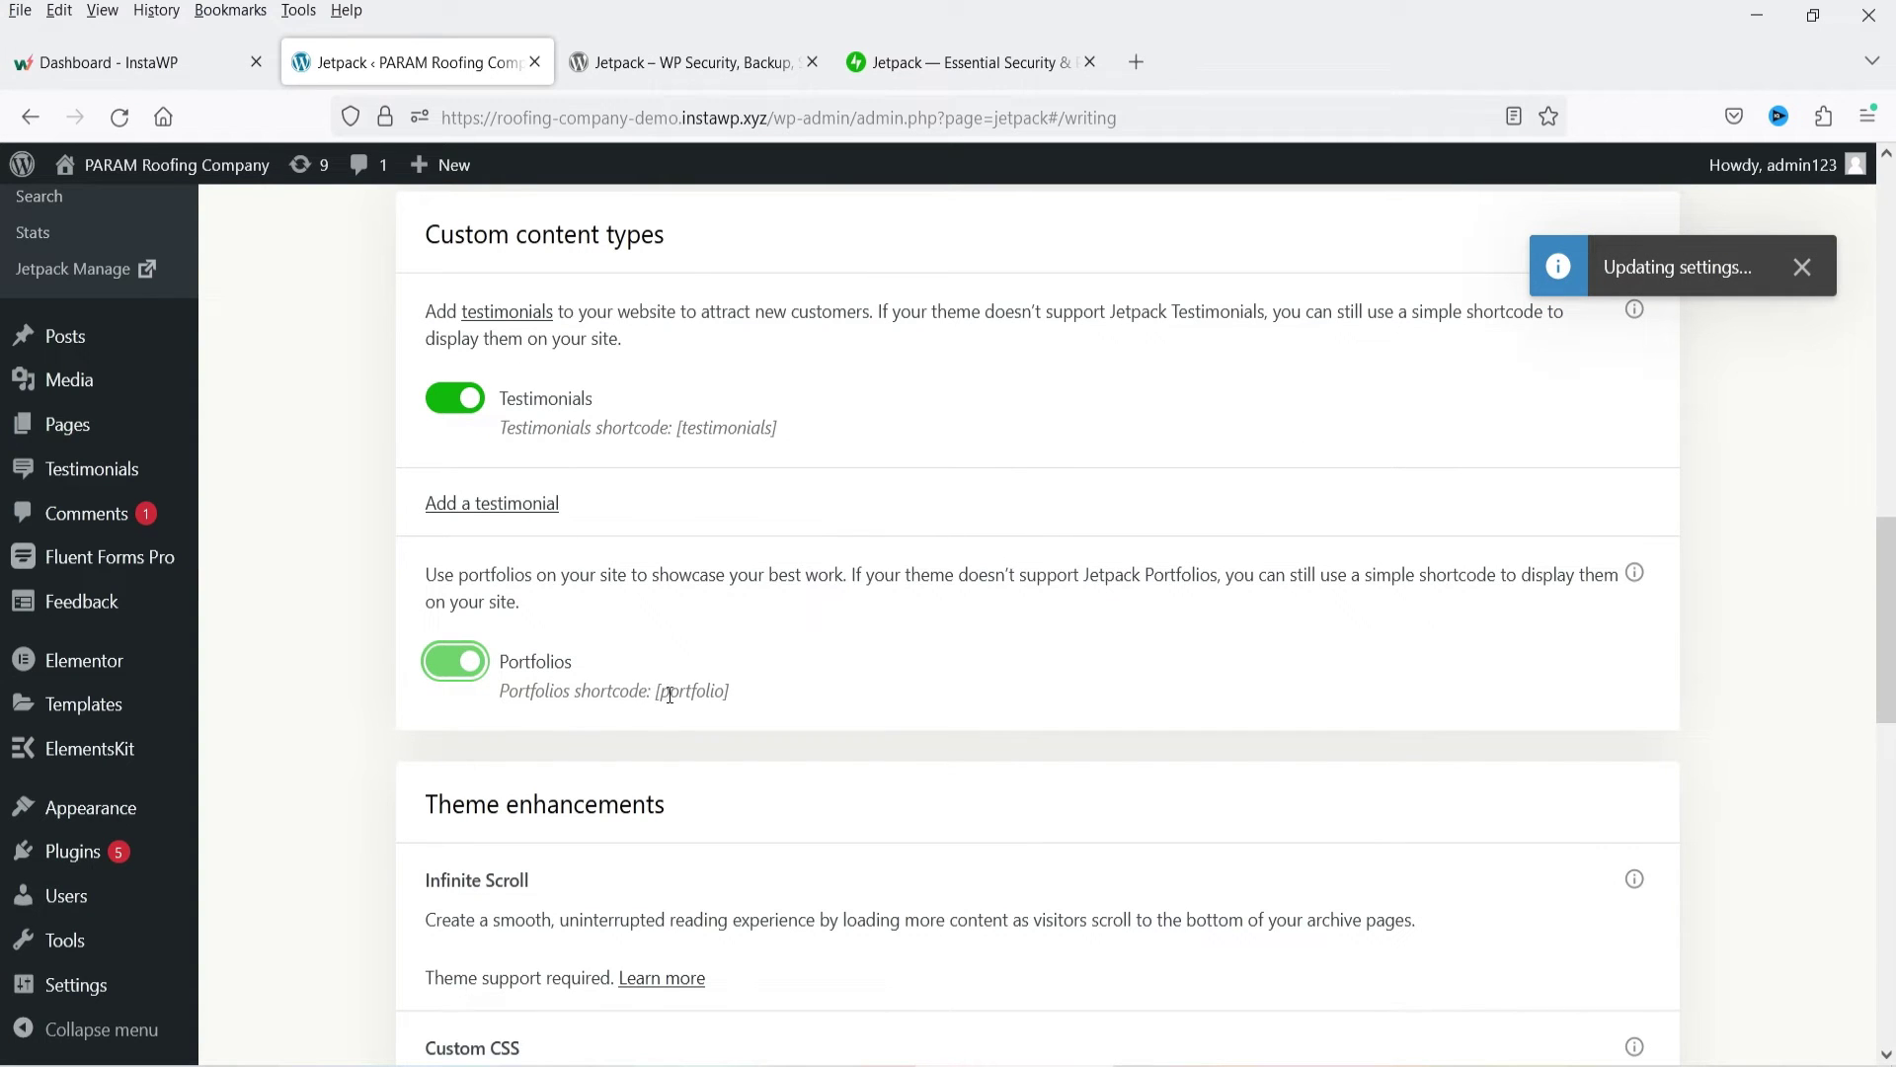
scroll(749, 620, down, 3)
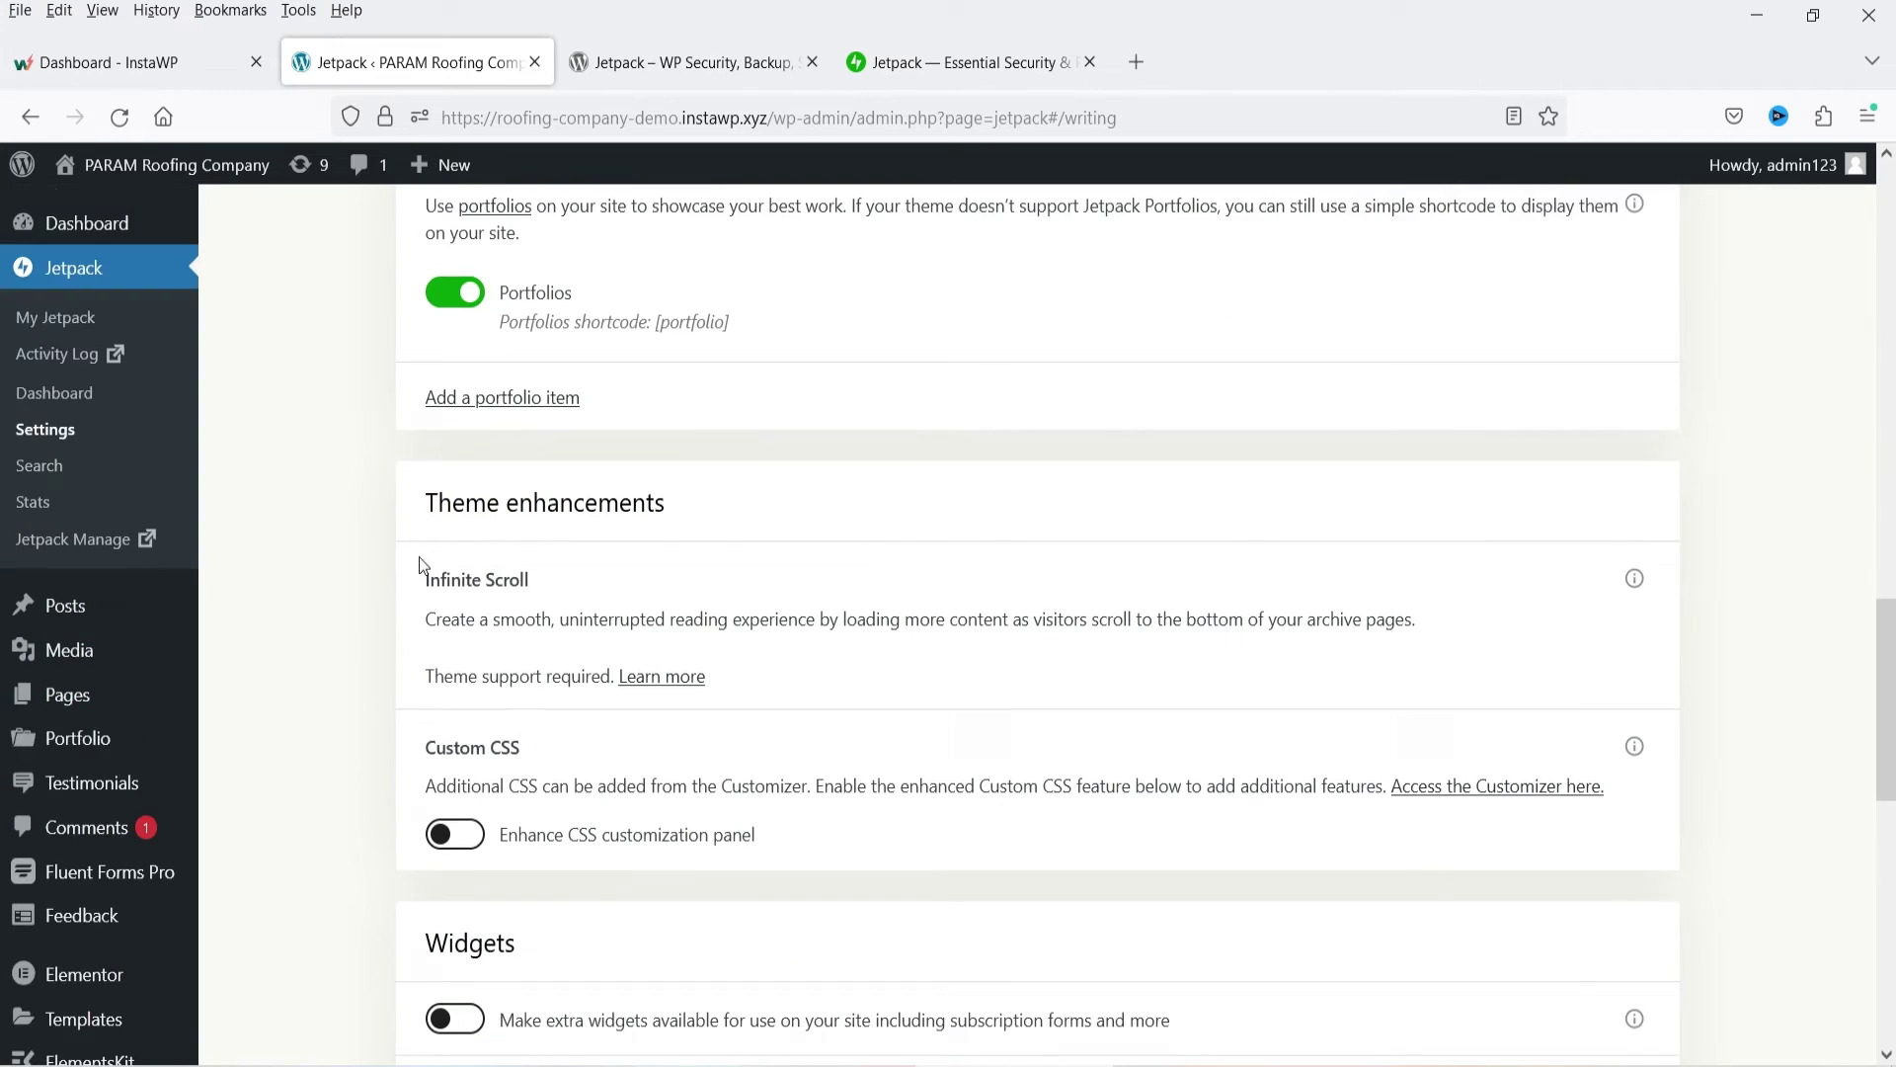
scroll(745, 553, down, 3)
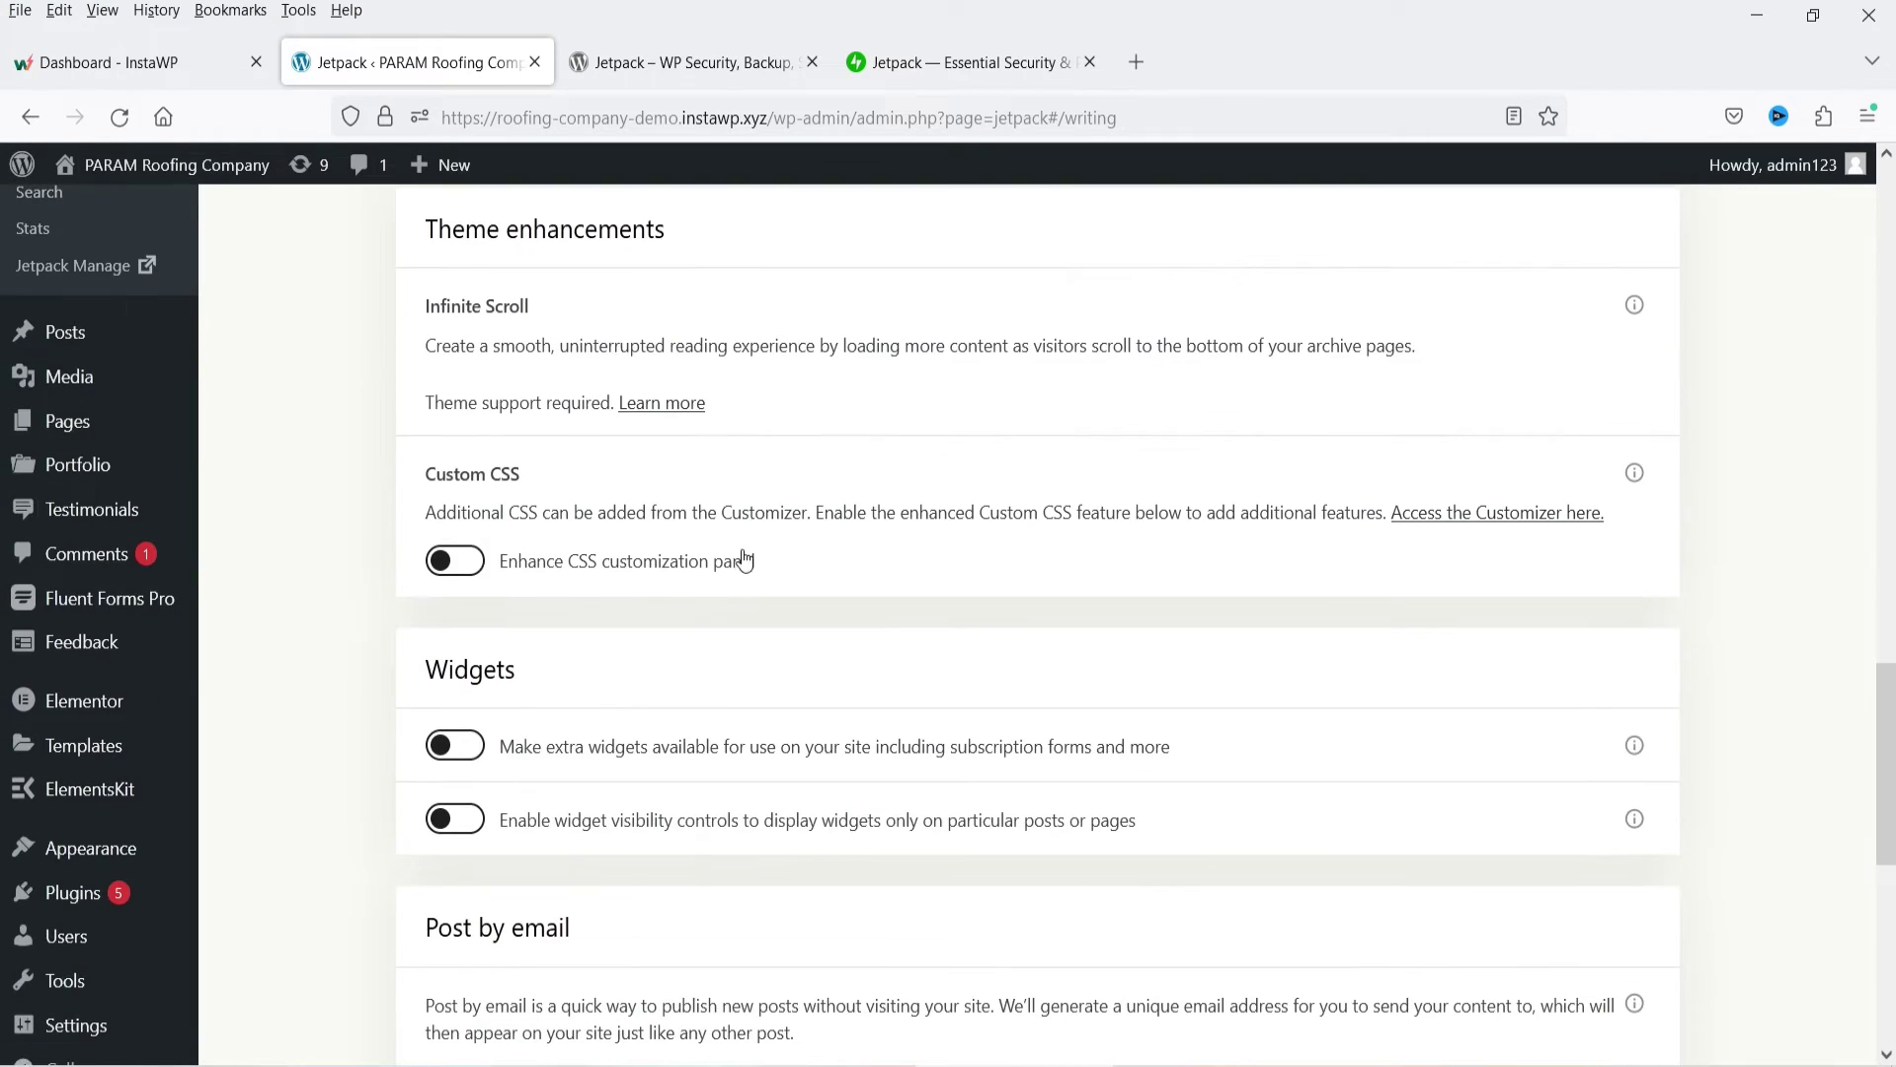
click(472, 561)
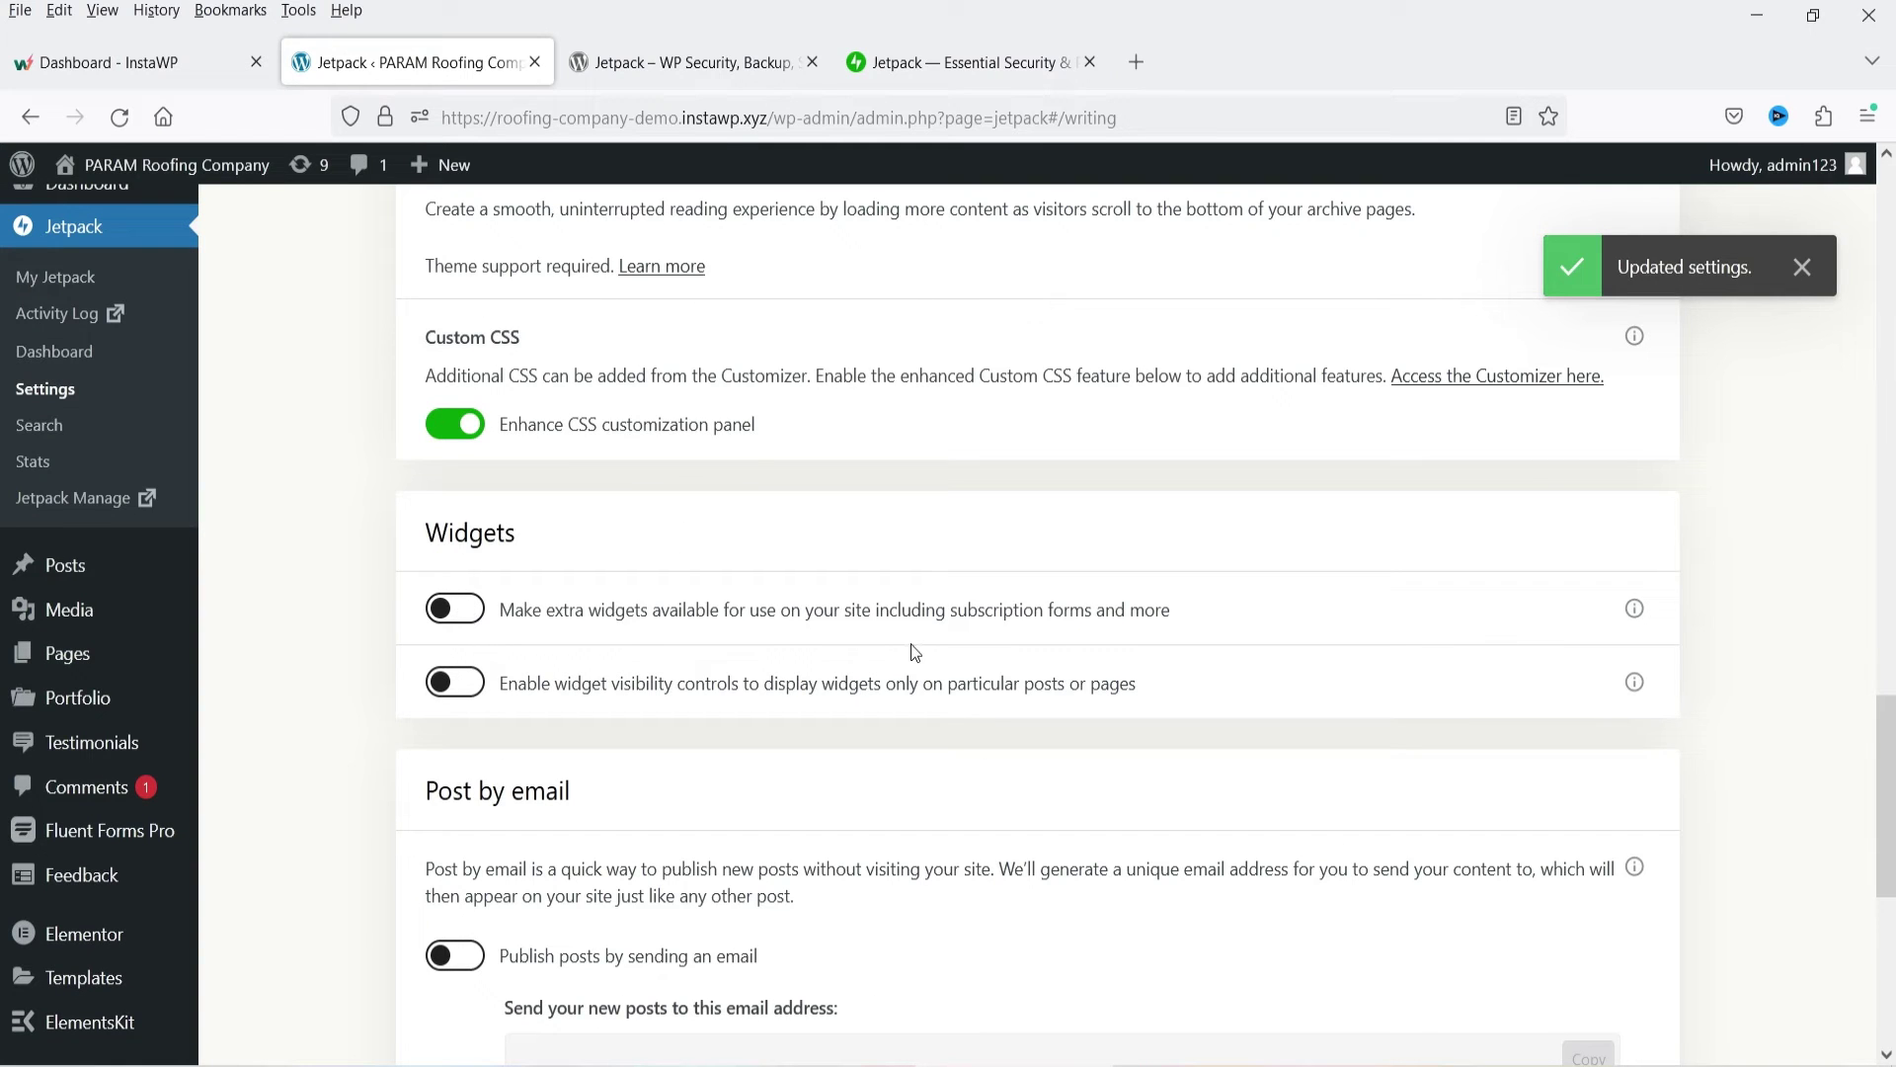
scroll(441, 696, down, 3)
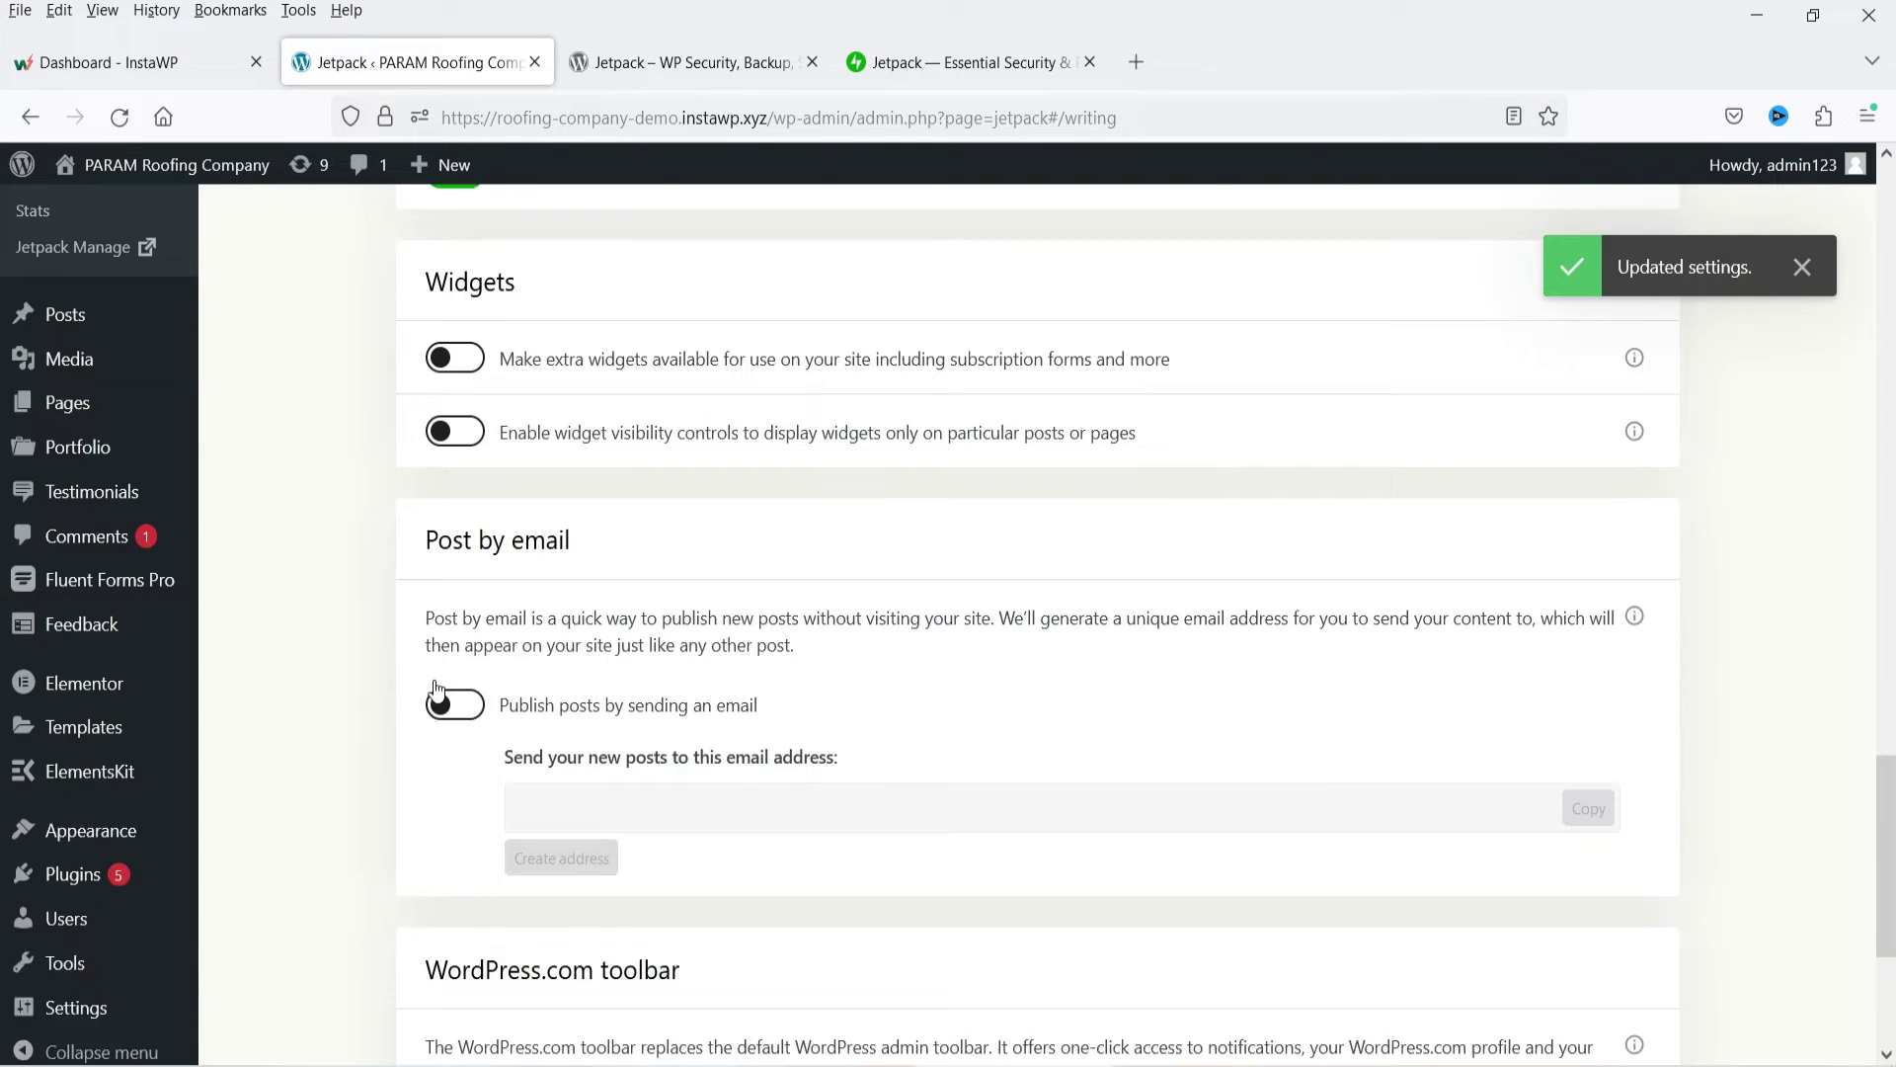
scroll(577, 656, down, 4)
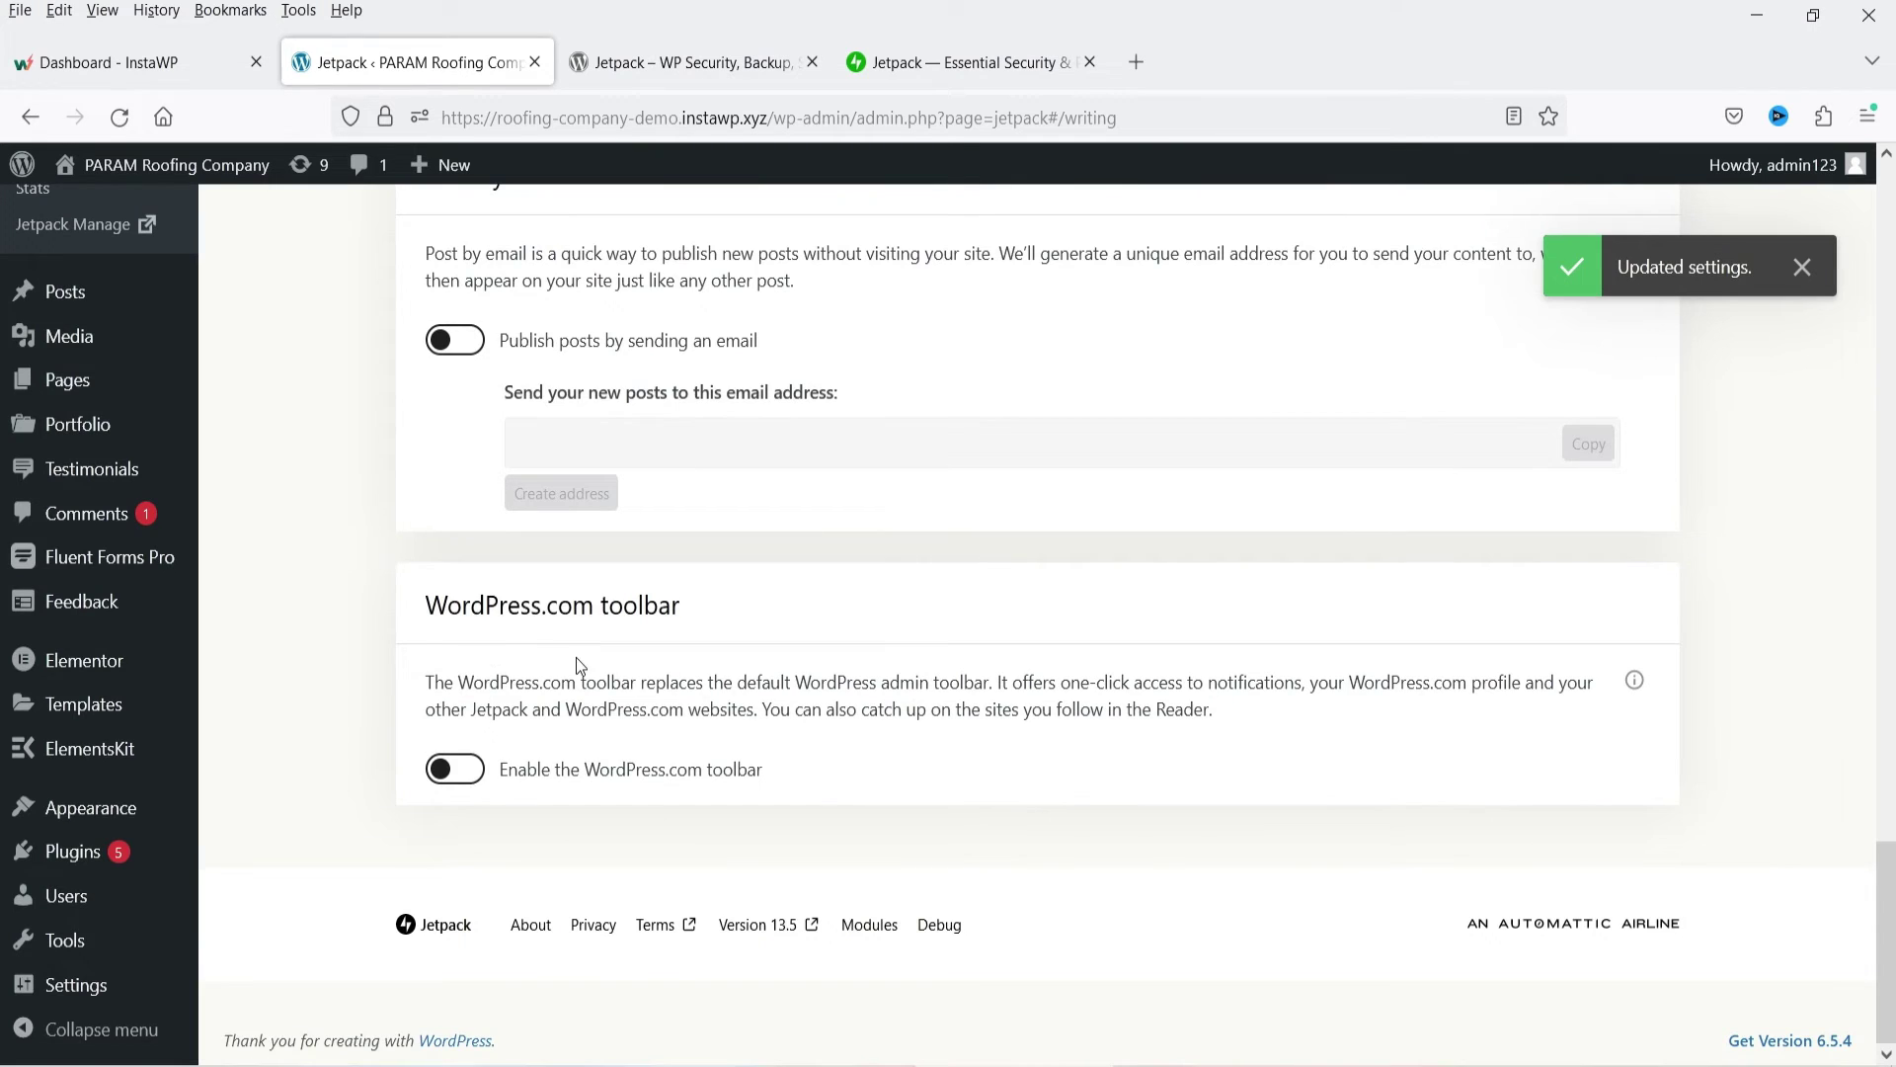
scroll(577, 655, up, 12)
scroll(577, 657, up, 15)
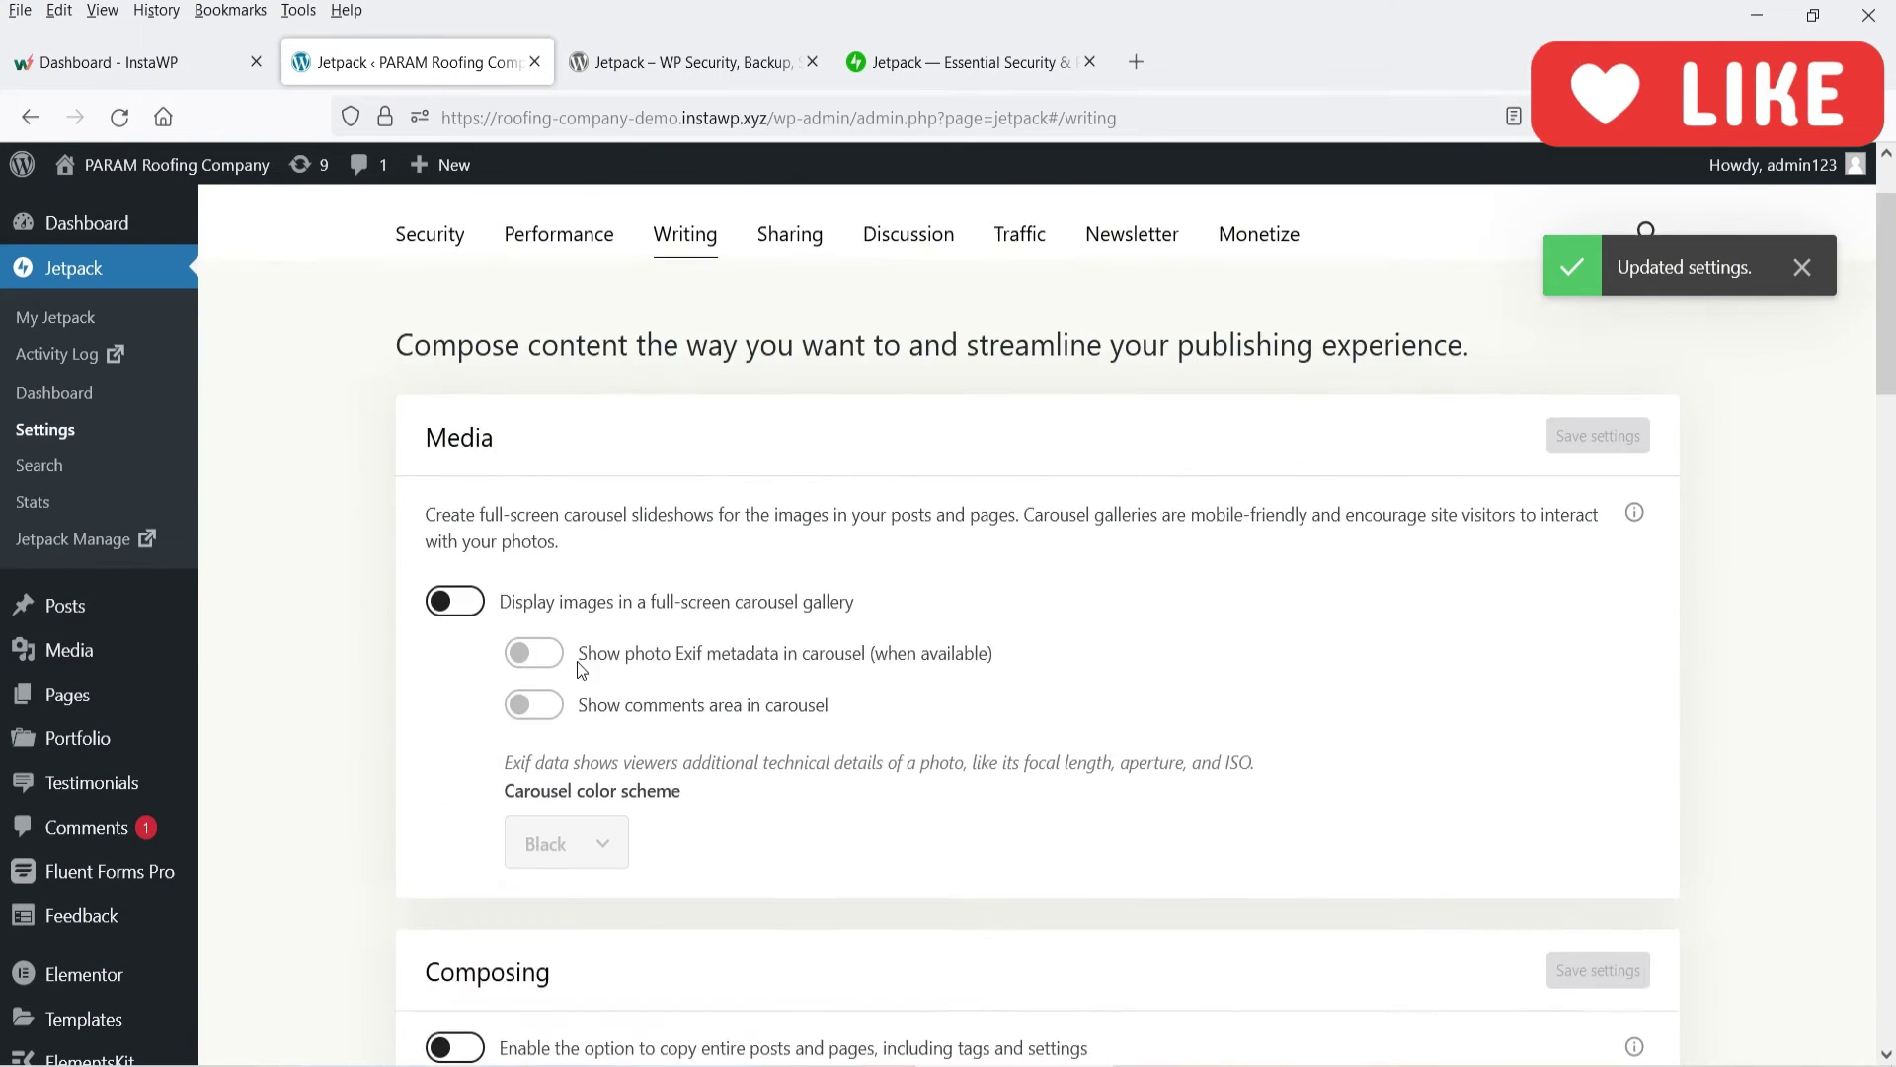
Step: Switch on Jetpack Social auto-sharing and sharing buttons on the Sharing tab
click(788, 357)
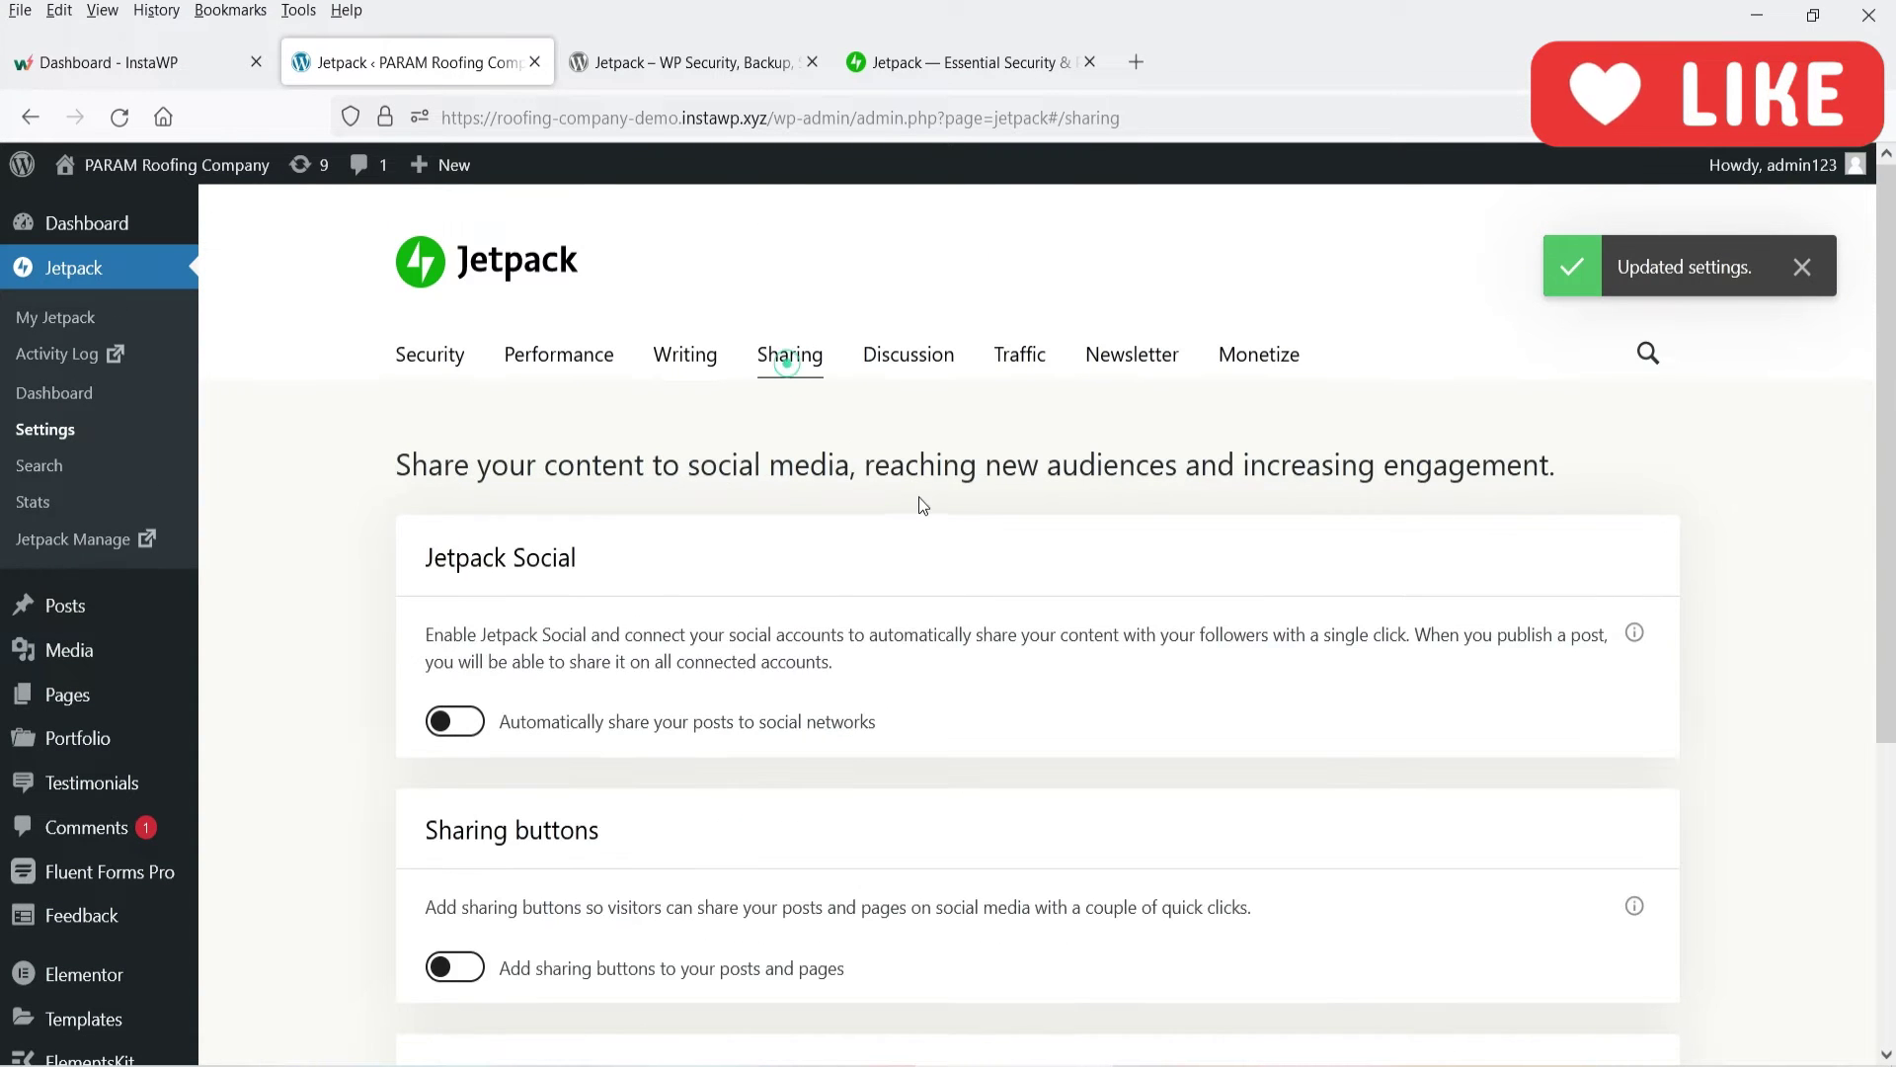
scroll(729, 512, down, 3)
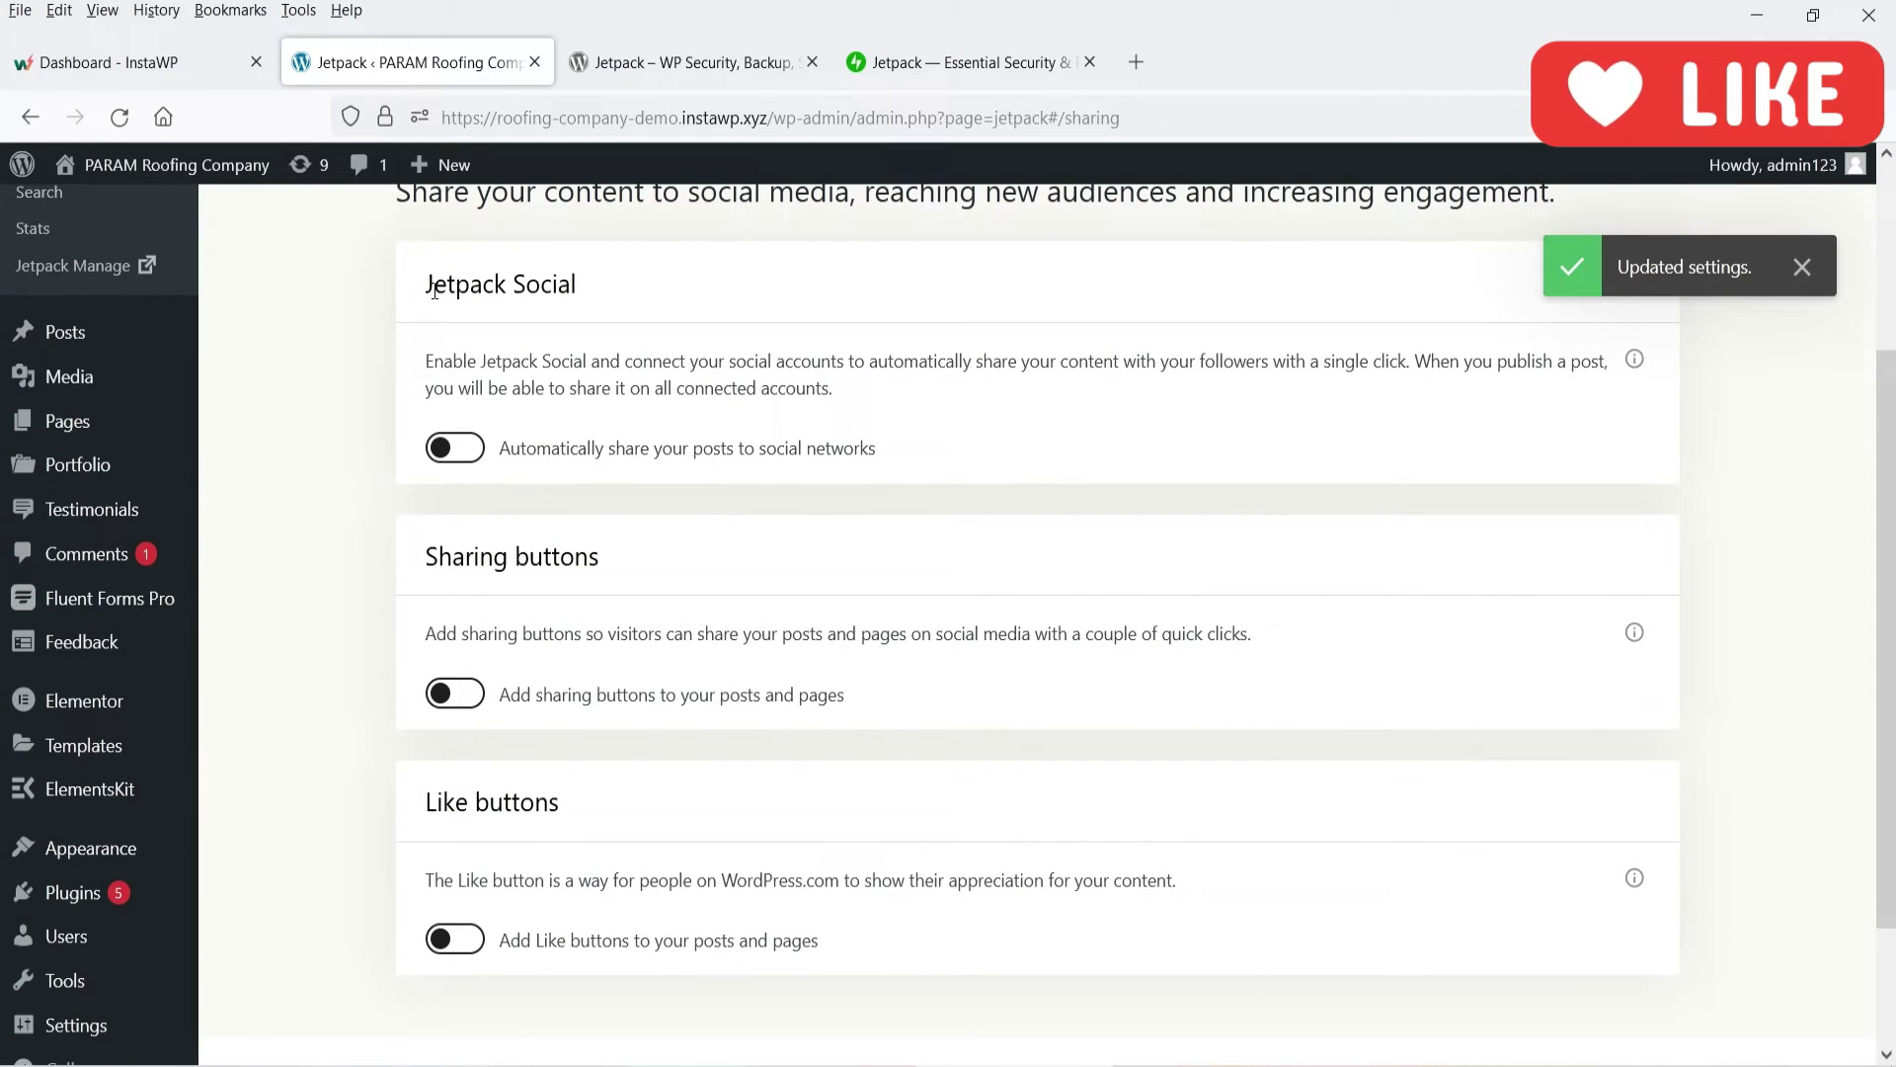
click(464, 450)
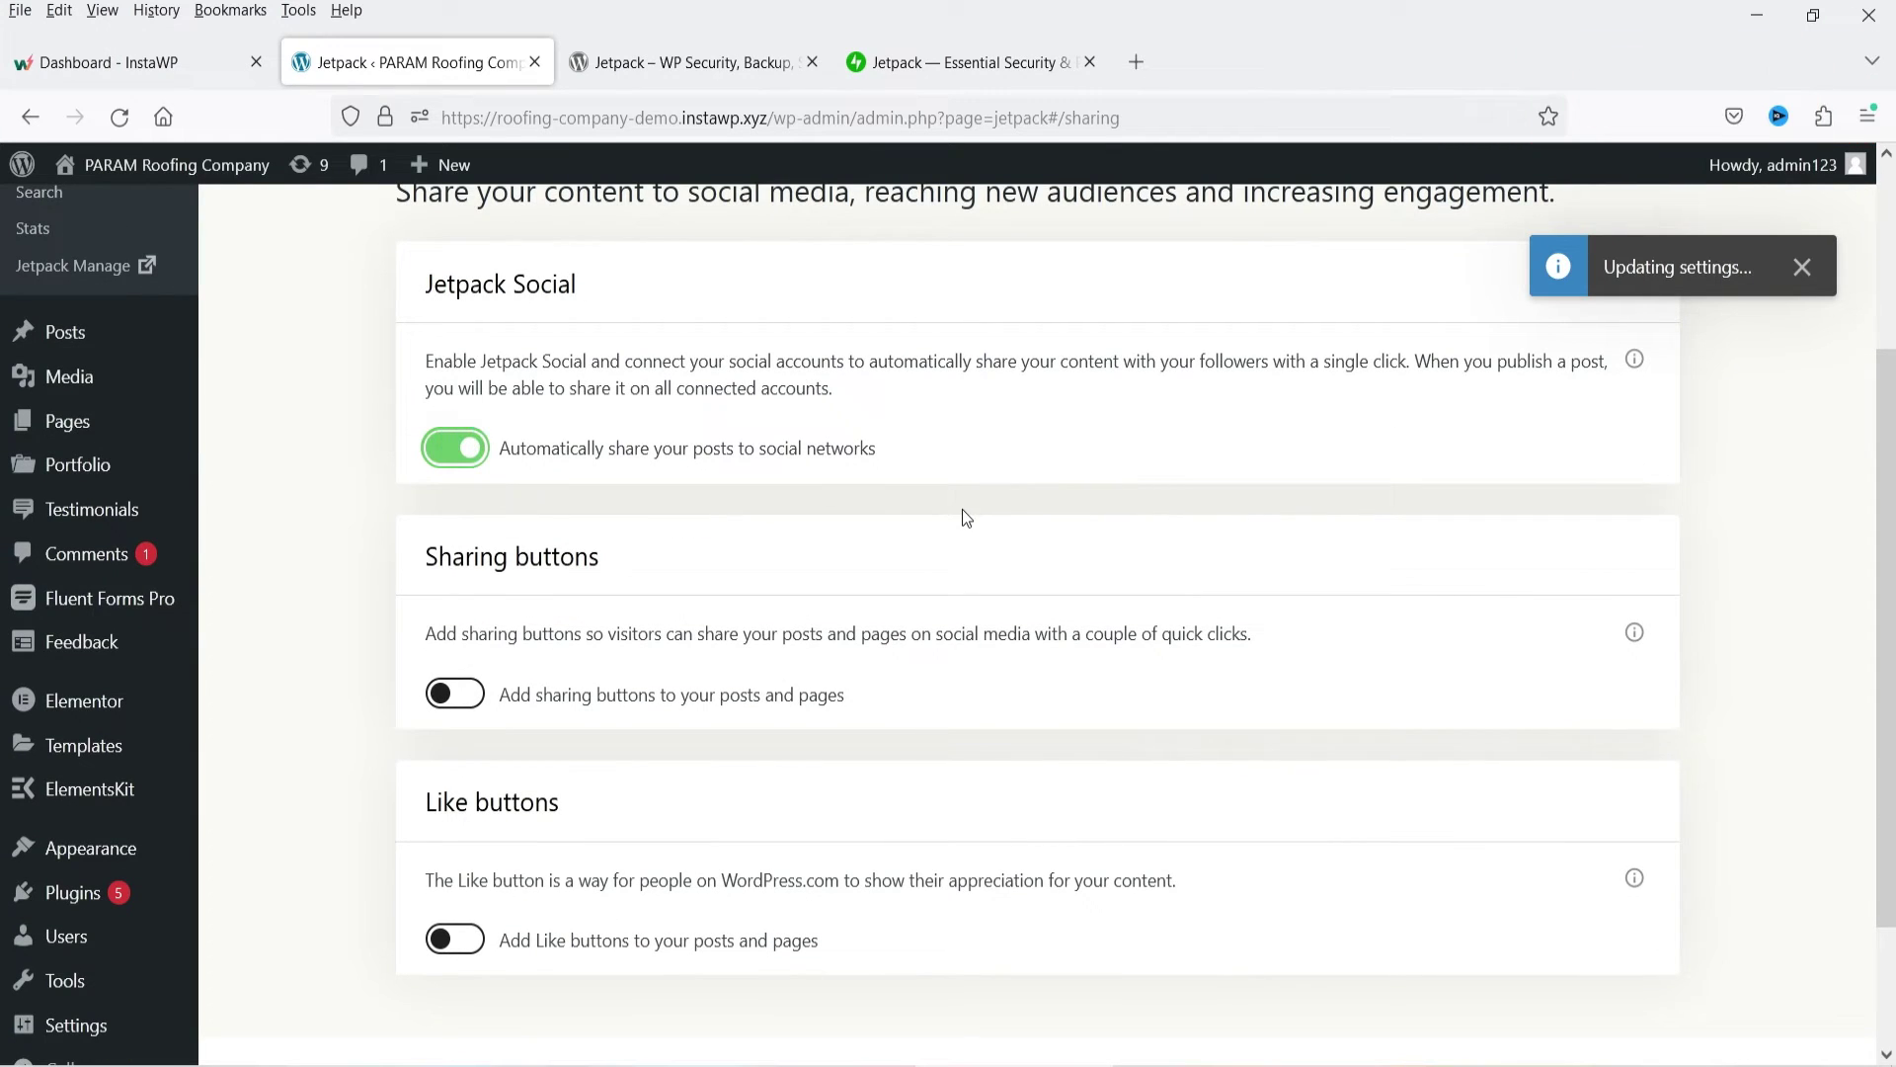
click(457, 693)
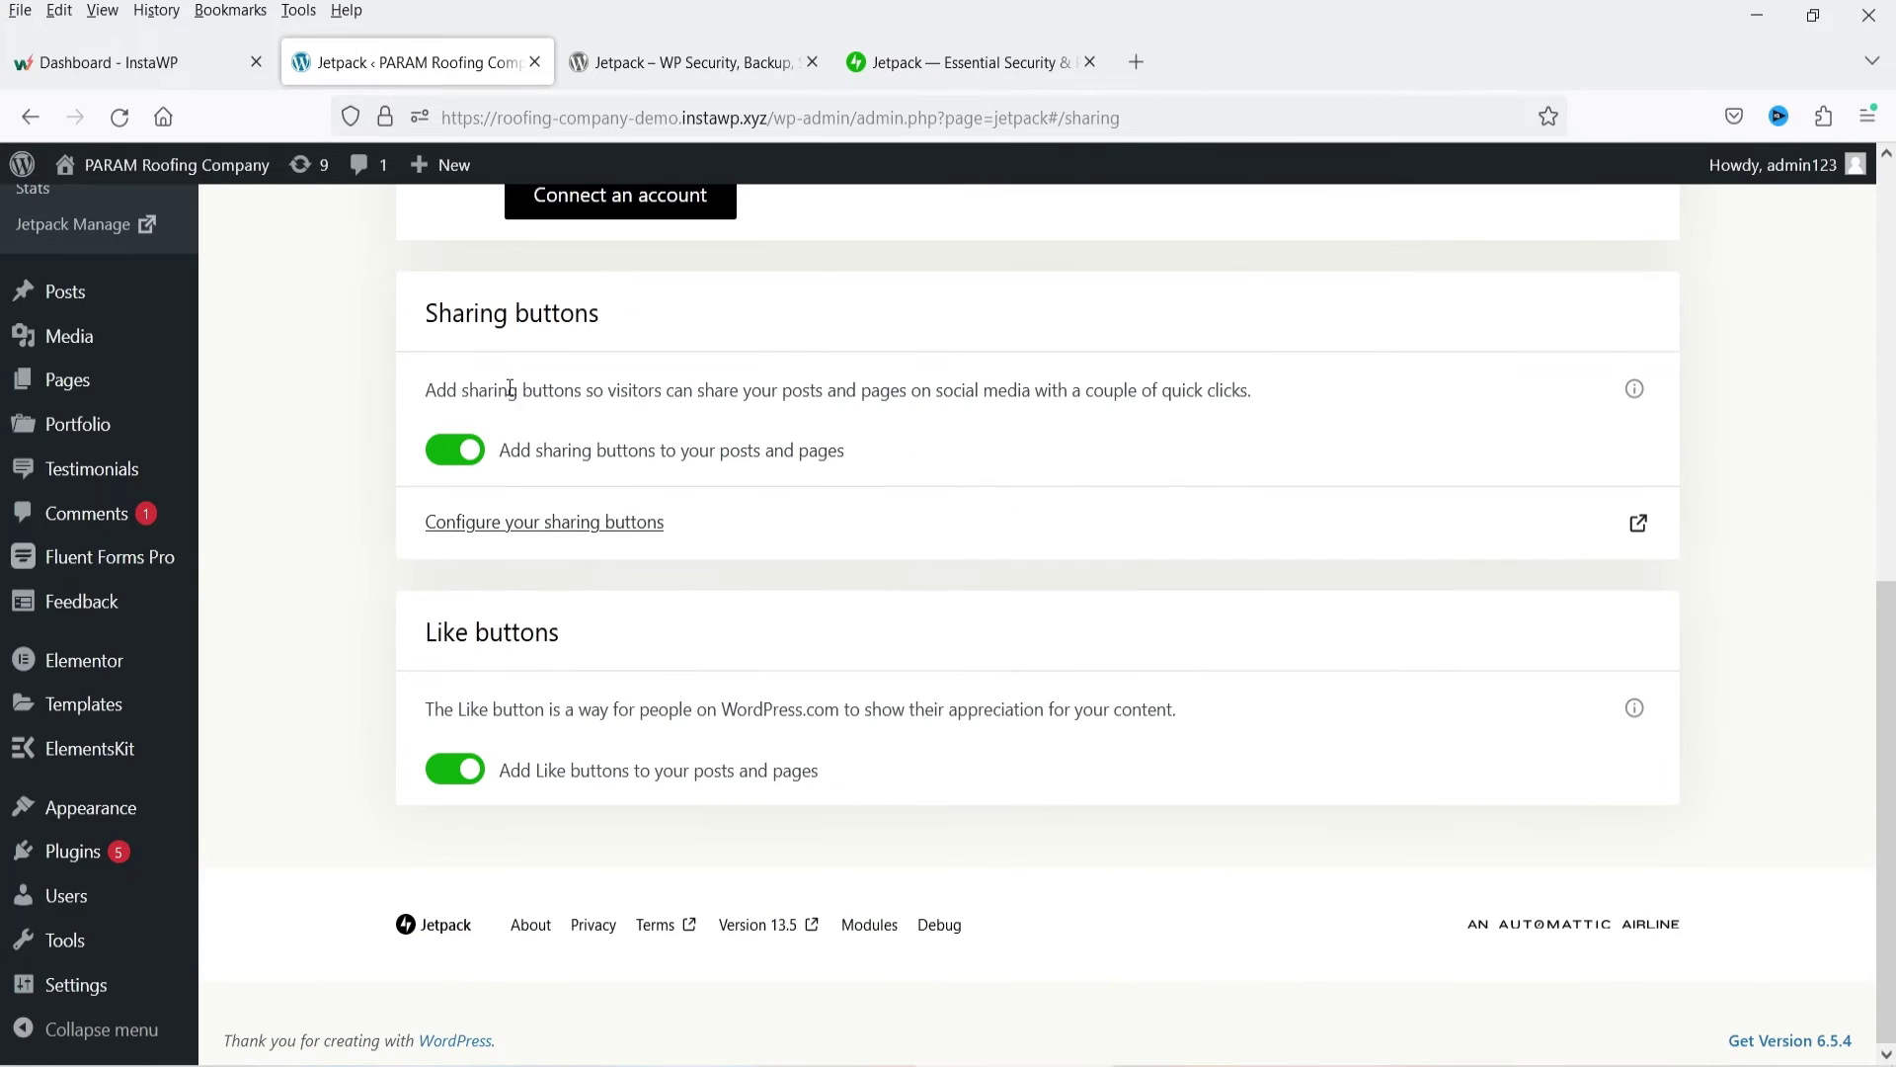
scroll(776, 628, up, 3)
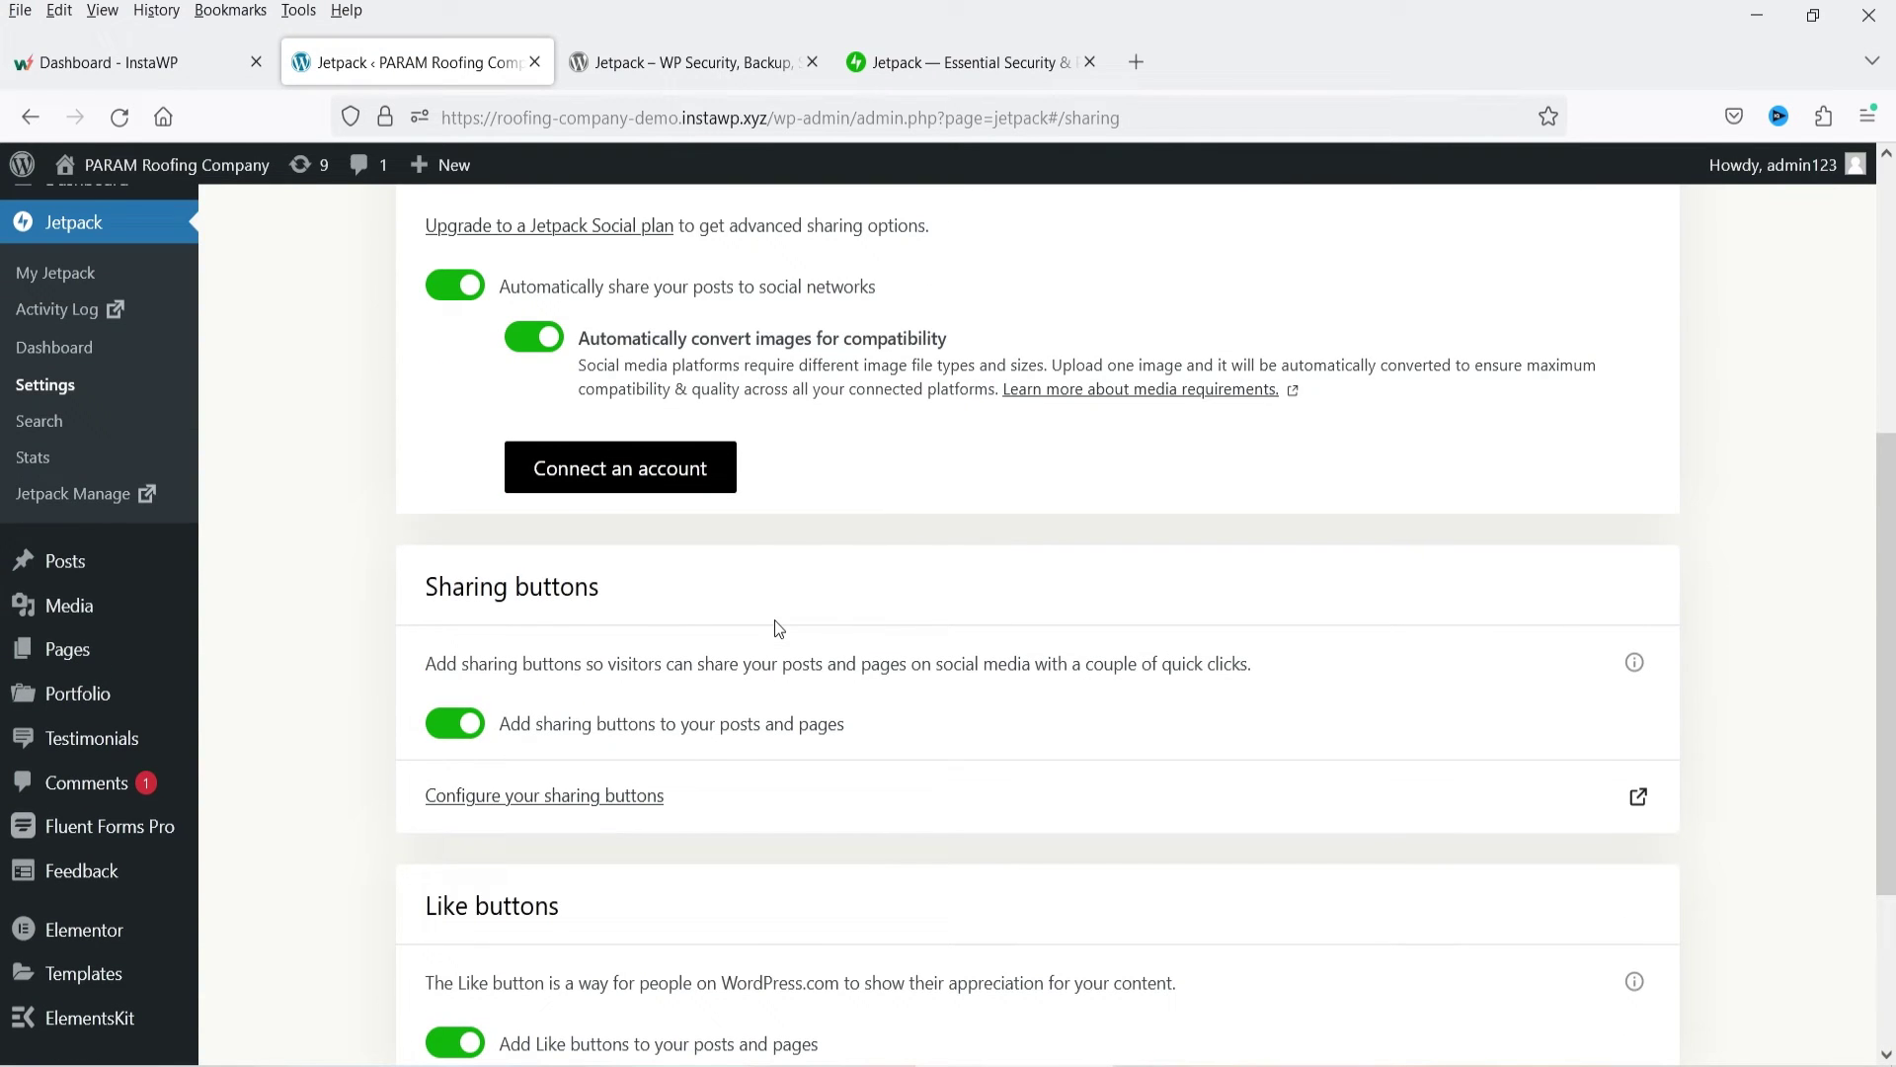
scroll(779, 629, up, 6)
Step: Allow visitors to comment with WordPress.com or Facebook accounts on the Discussion tab
click(930, 358)
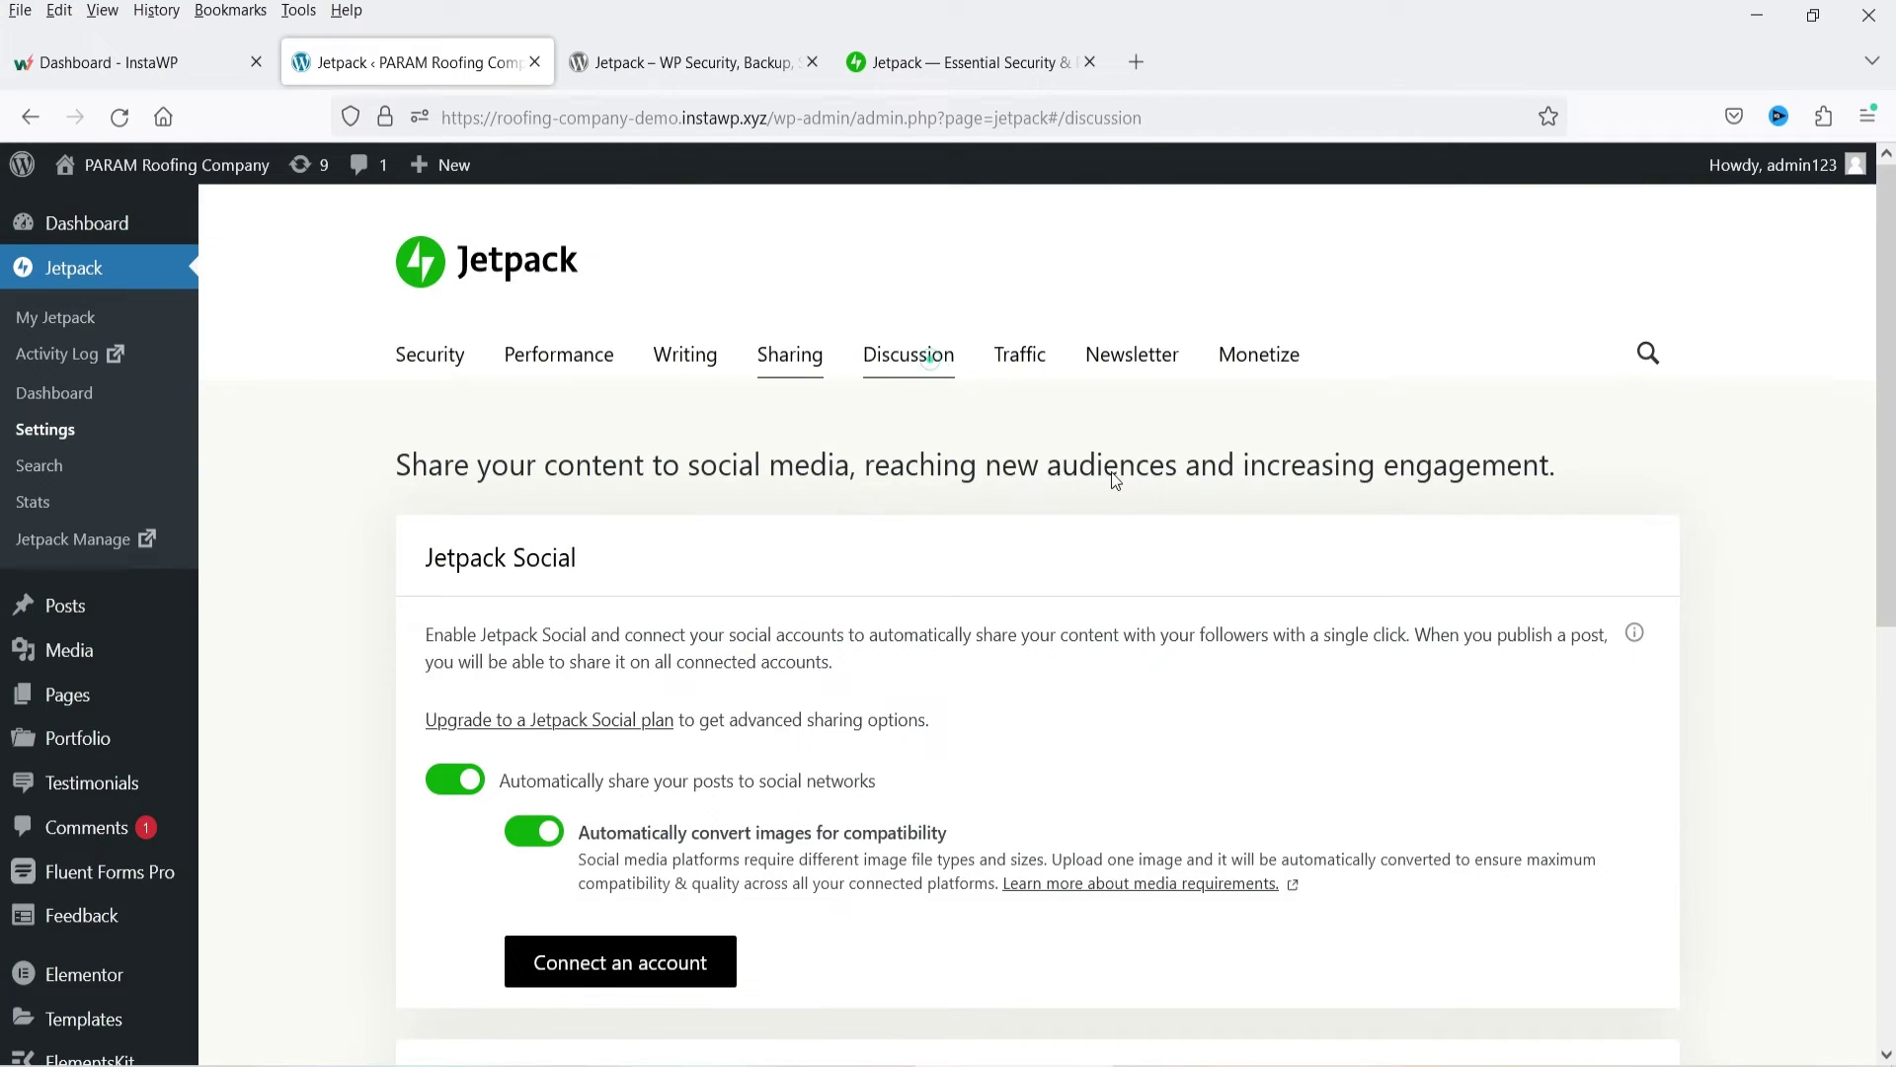
scroll(1149, 506, down, 2)
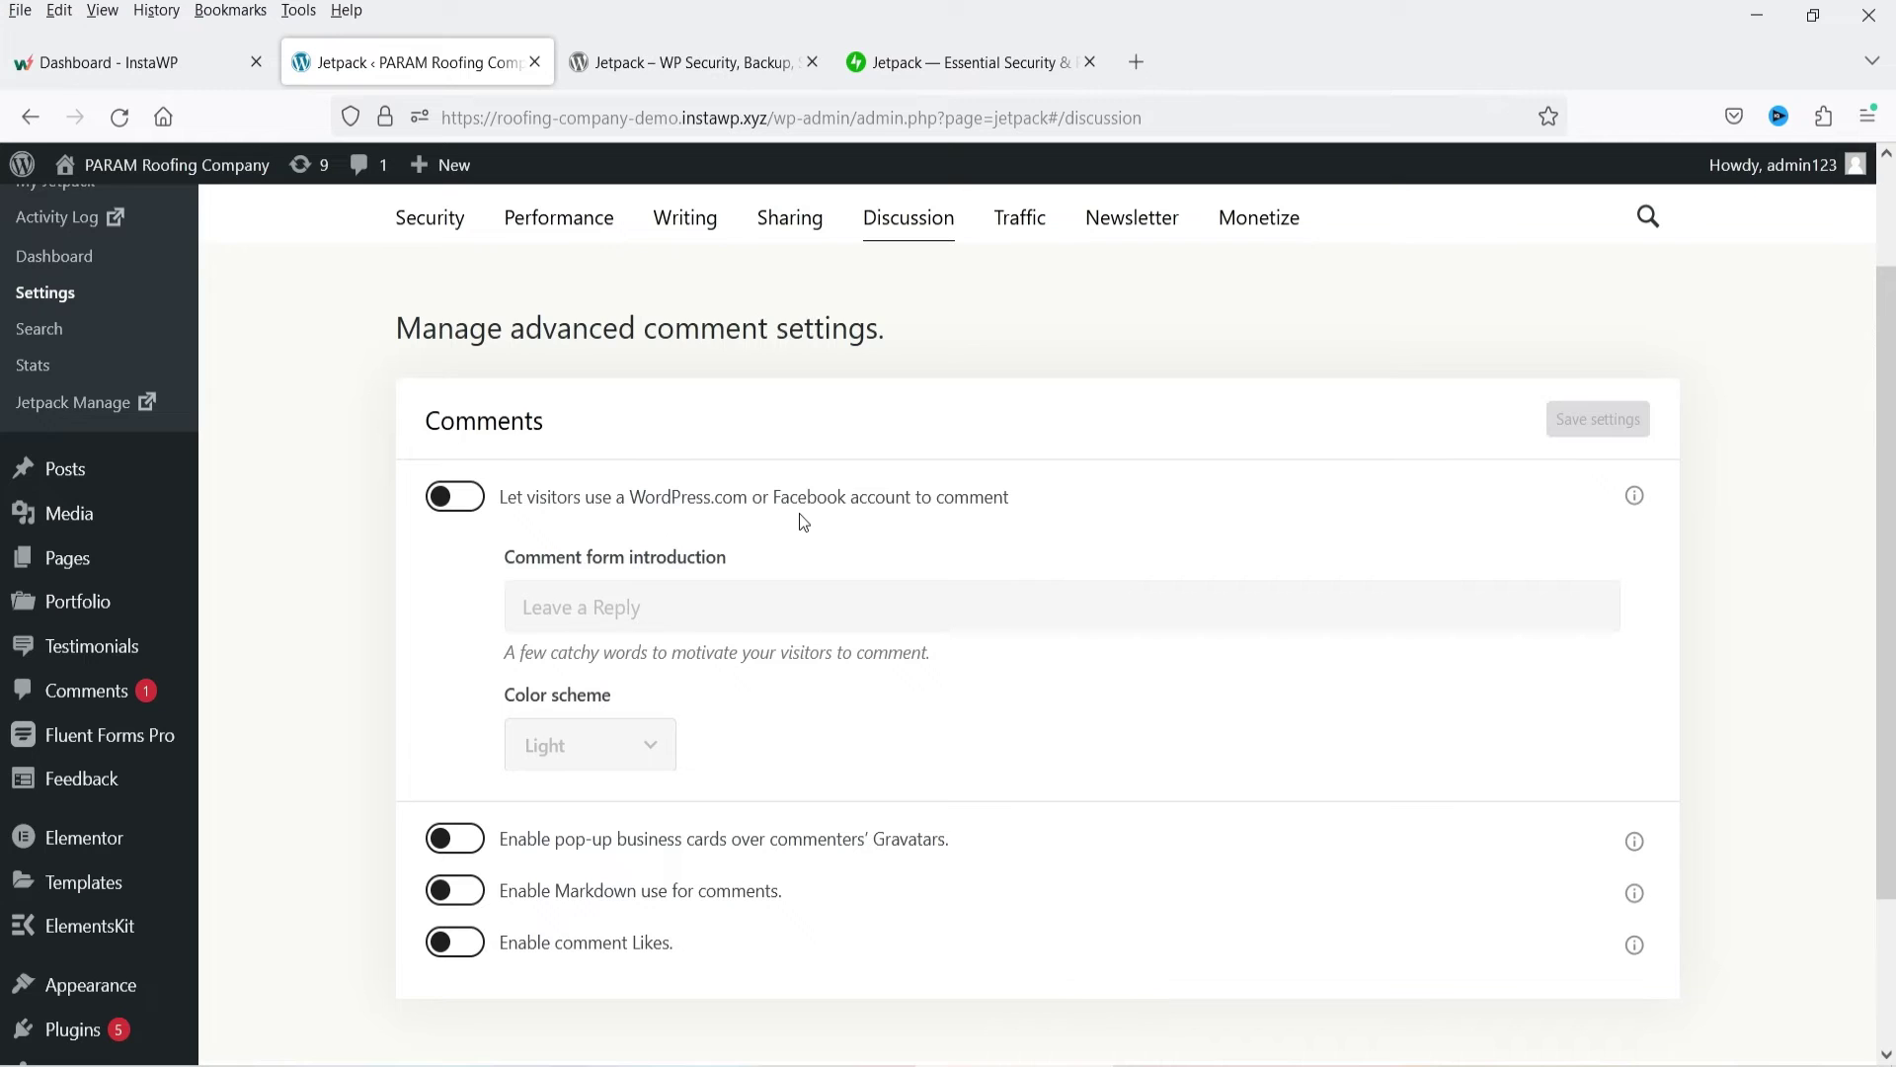
click(472, 497)
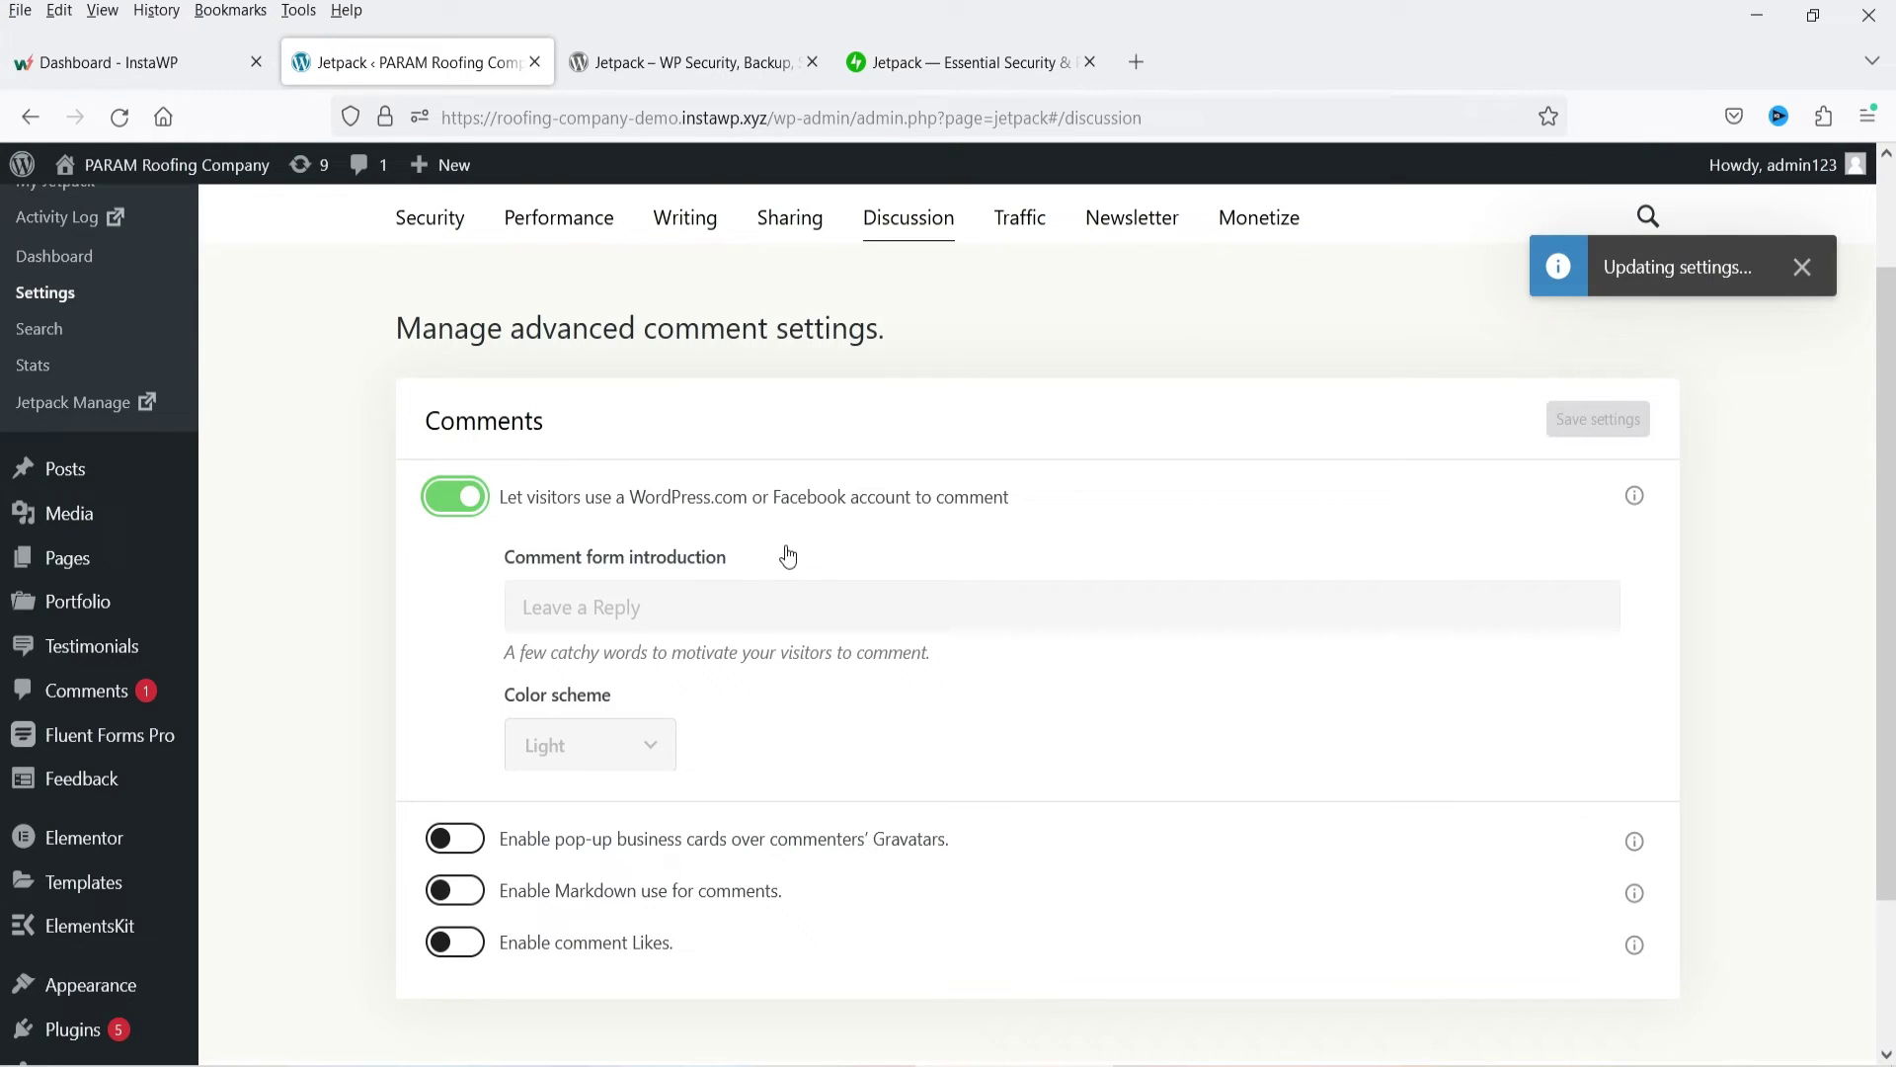
click(1022, 348)
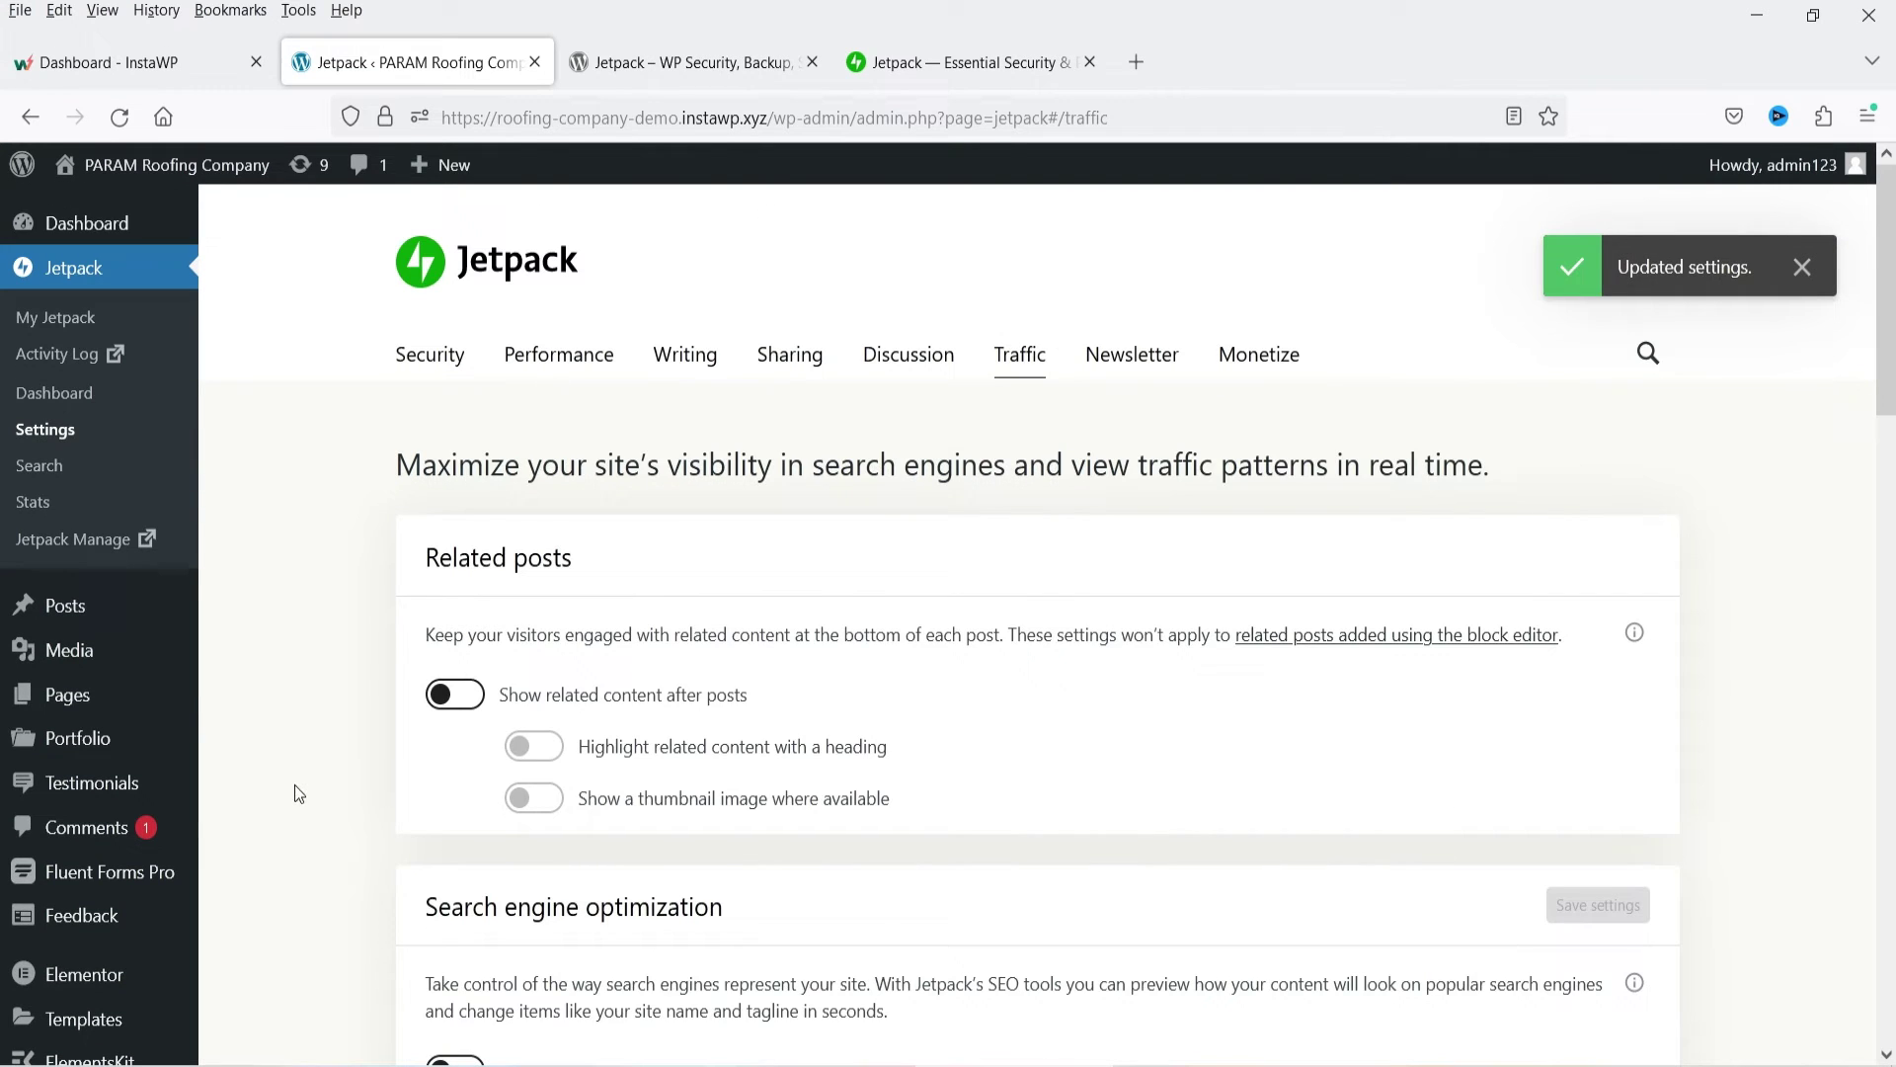
Step: Turn on related content after posts and SEO customization on the Traffic tab
scroll(371, 636, down, 3)
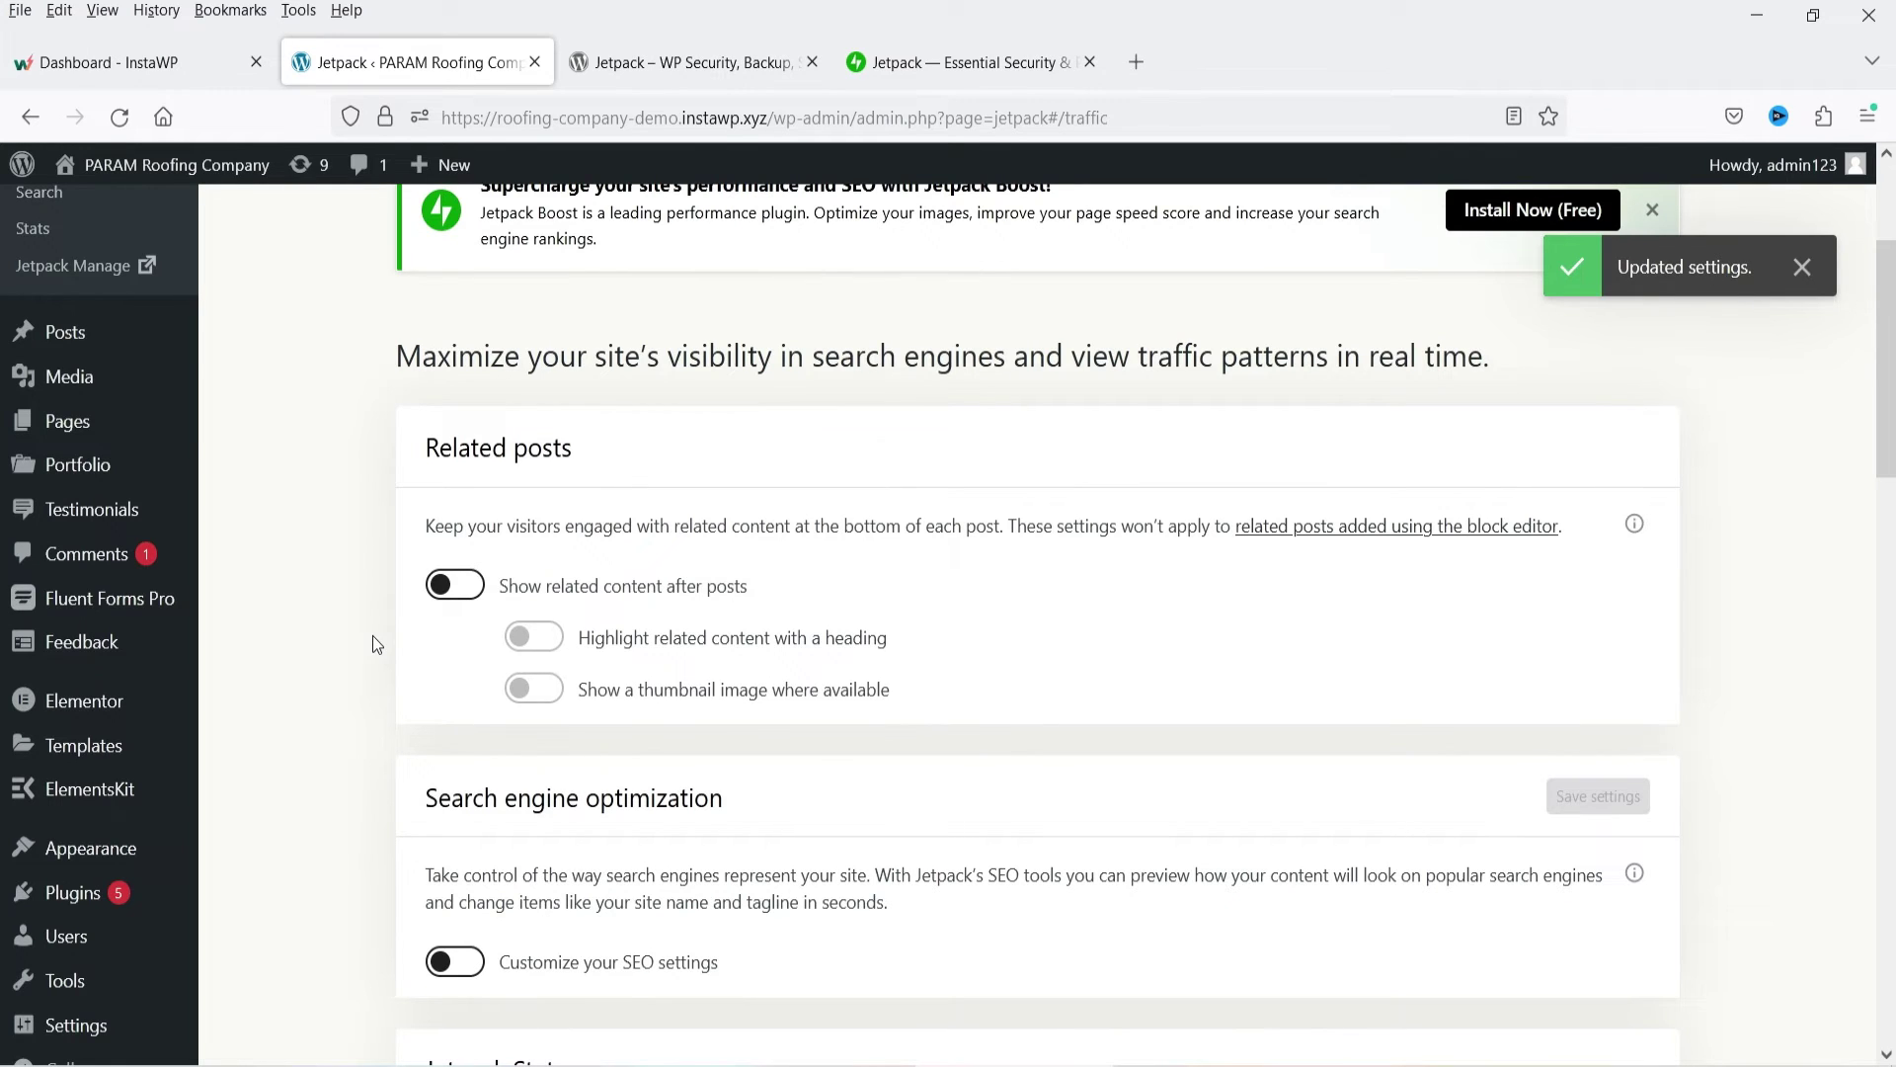
click(462, 590)
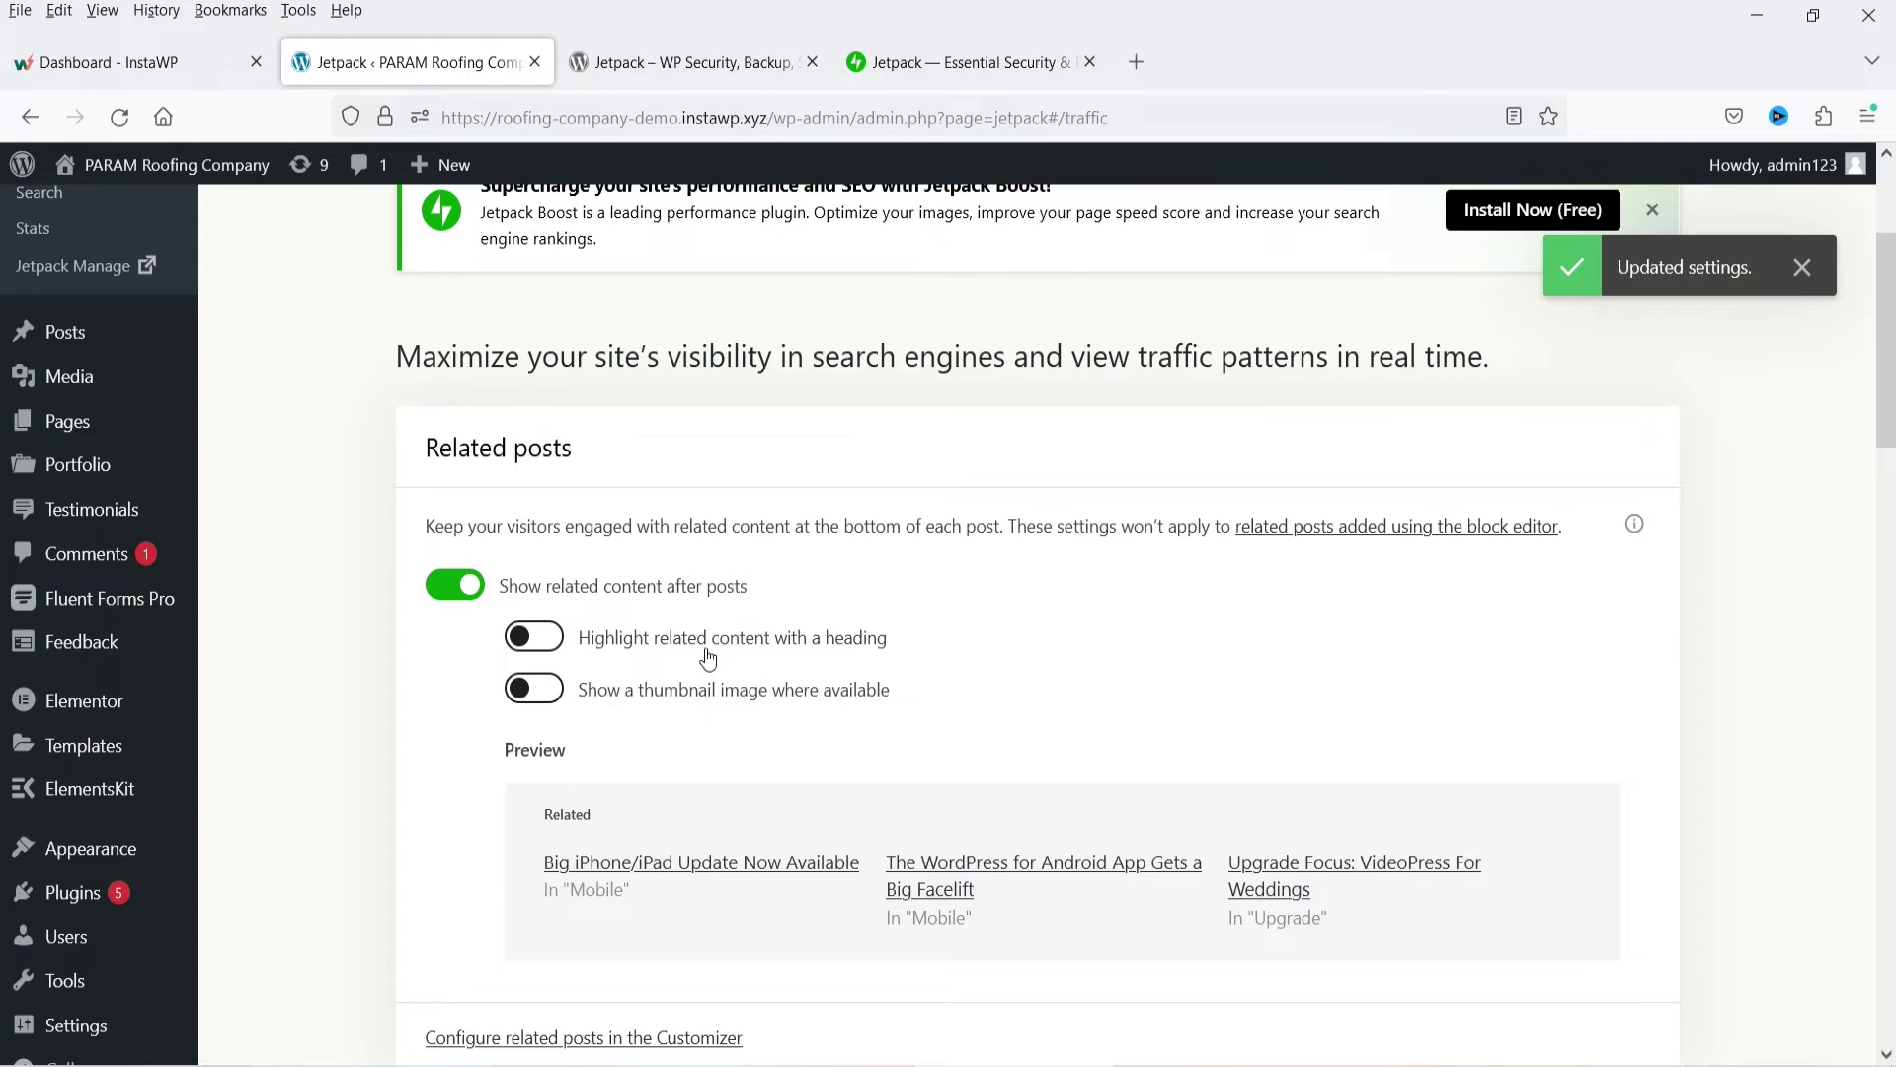
scroll(829, 585, down, 5)
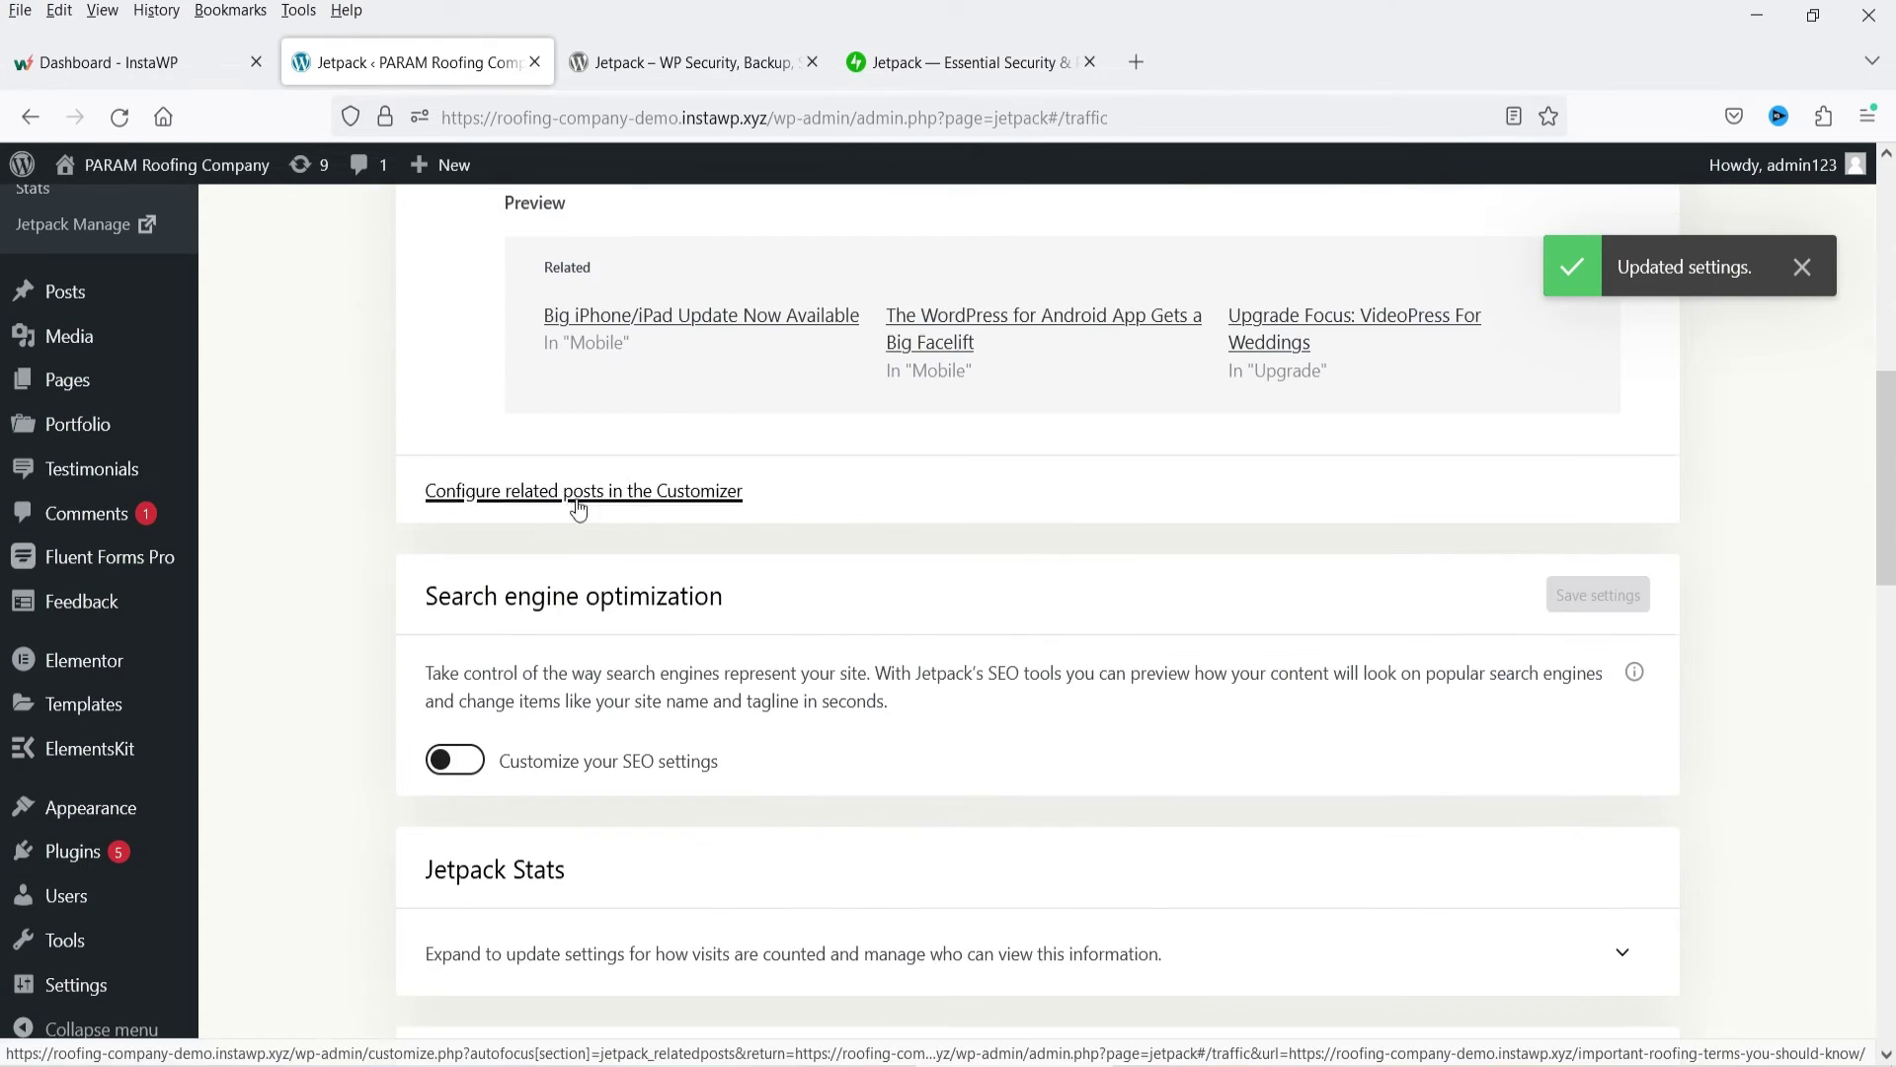
scroll(665, 598, down, 3)
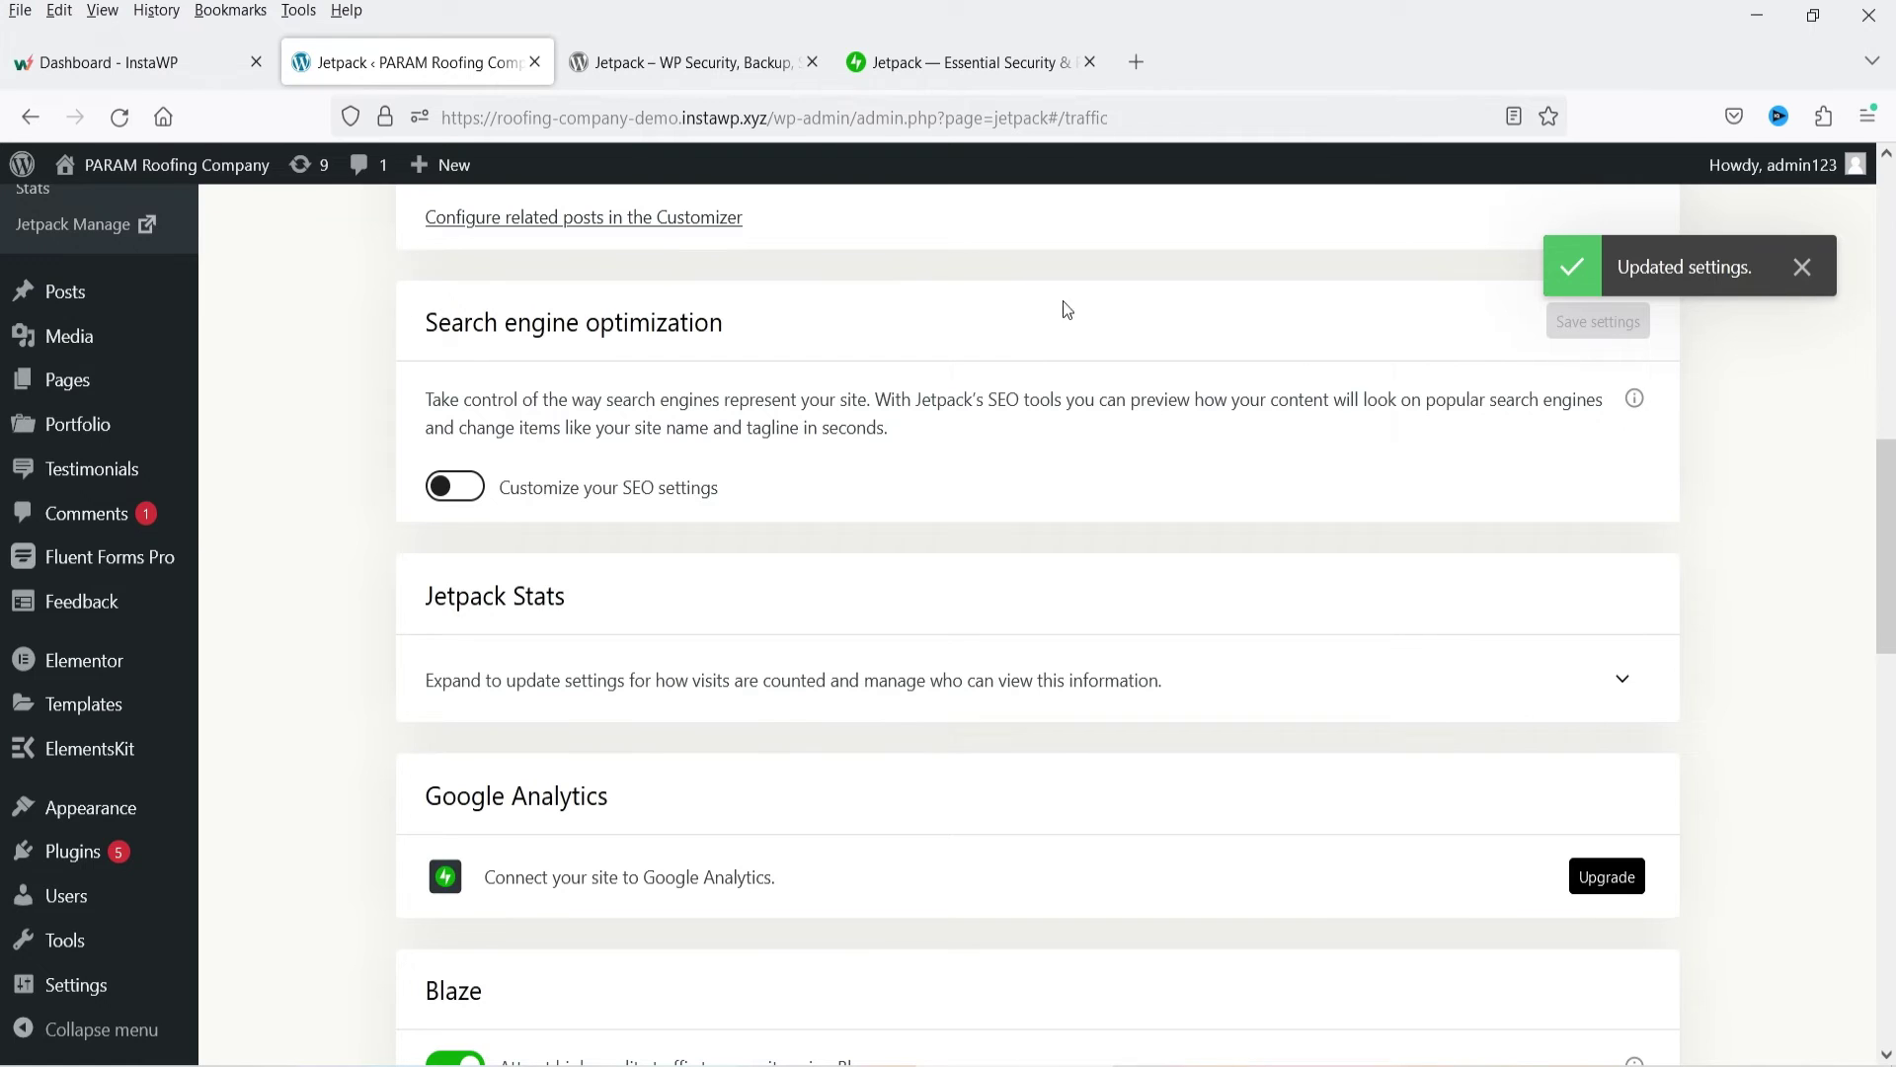
click(454, 486)
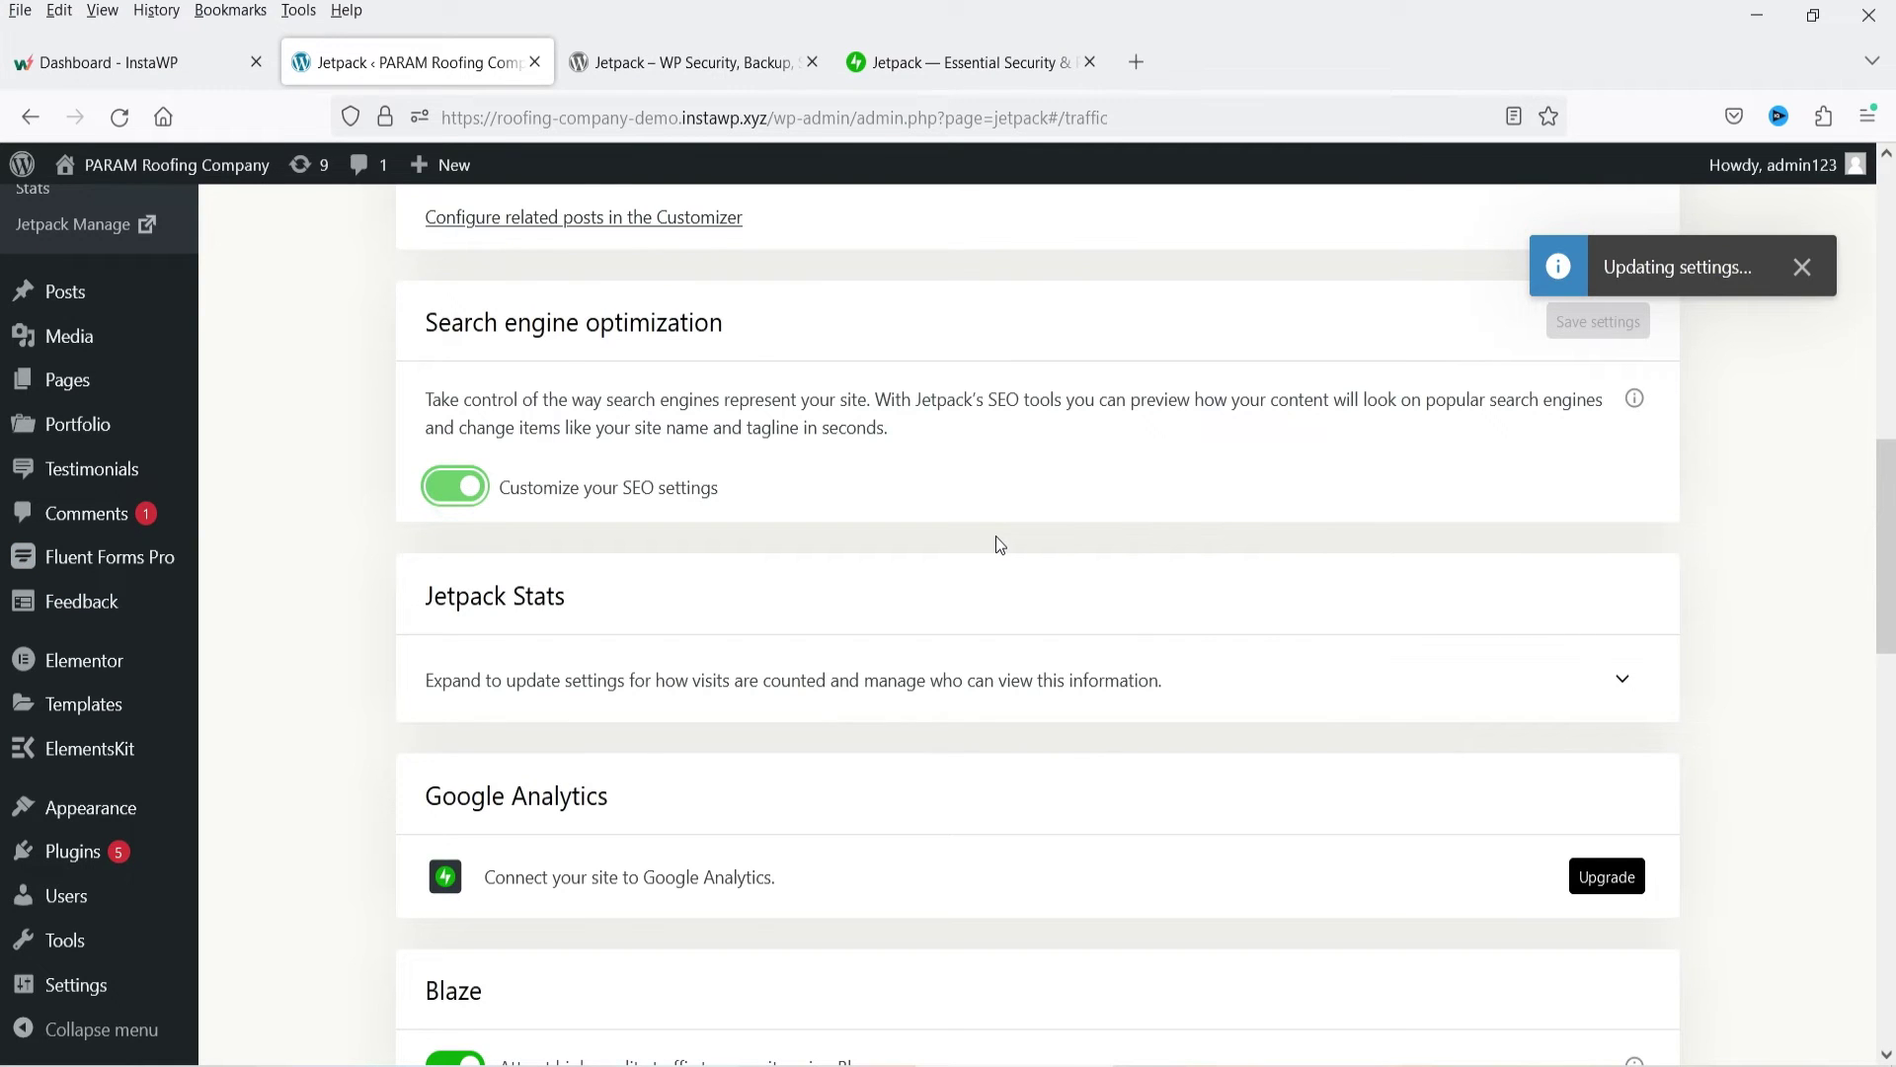
scroll(995, 535, down, 3)
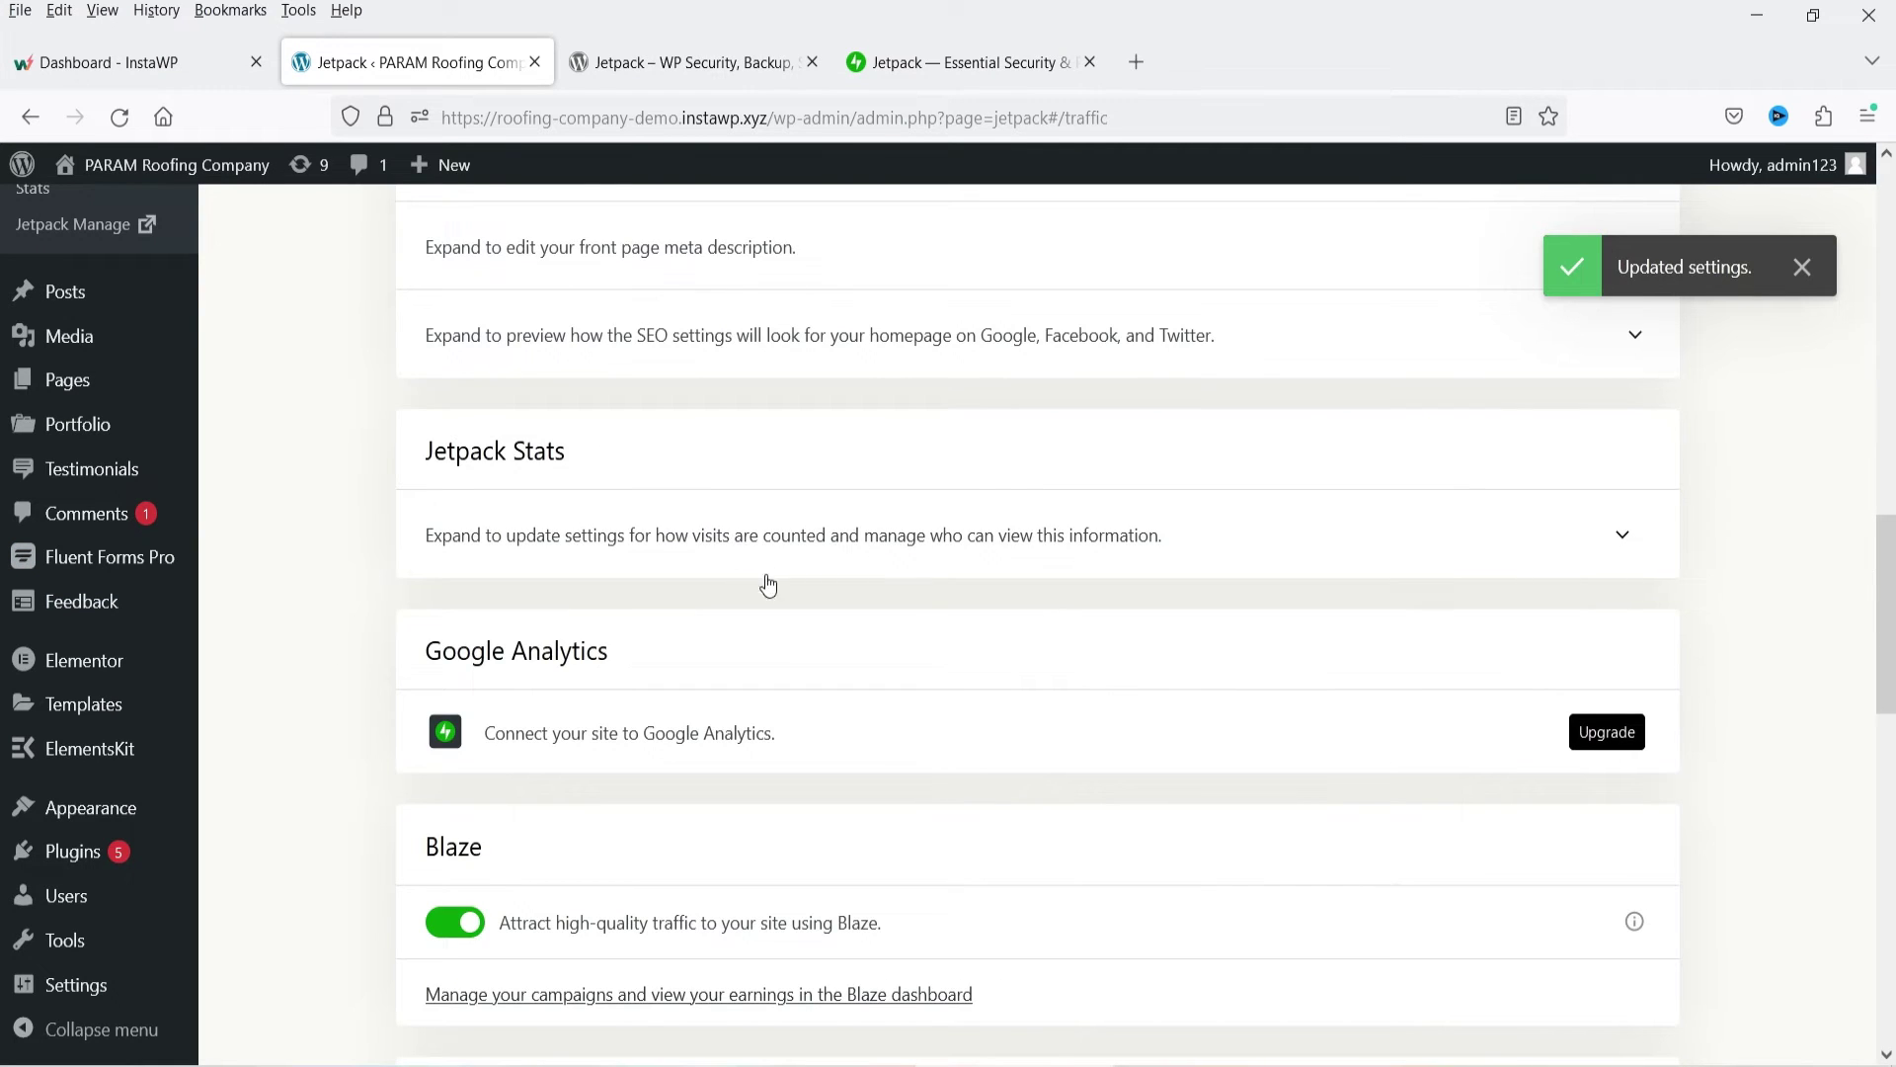
scroll(768, 581, down, 3)
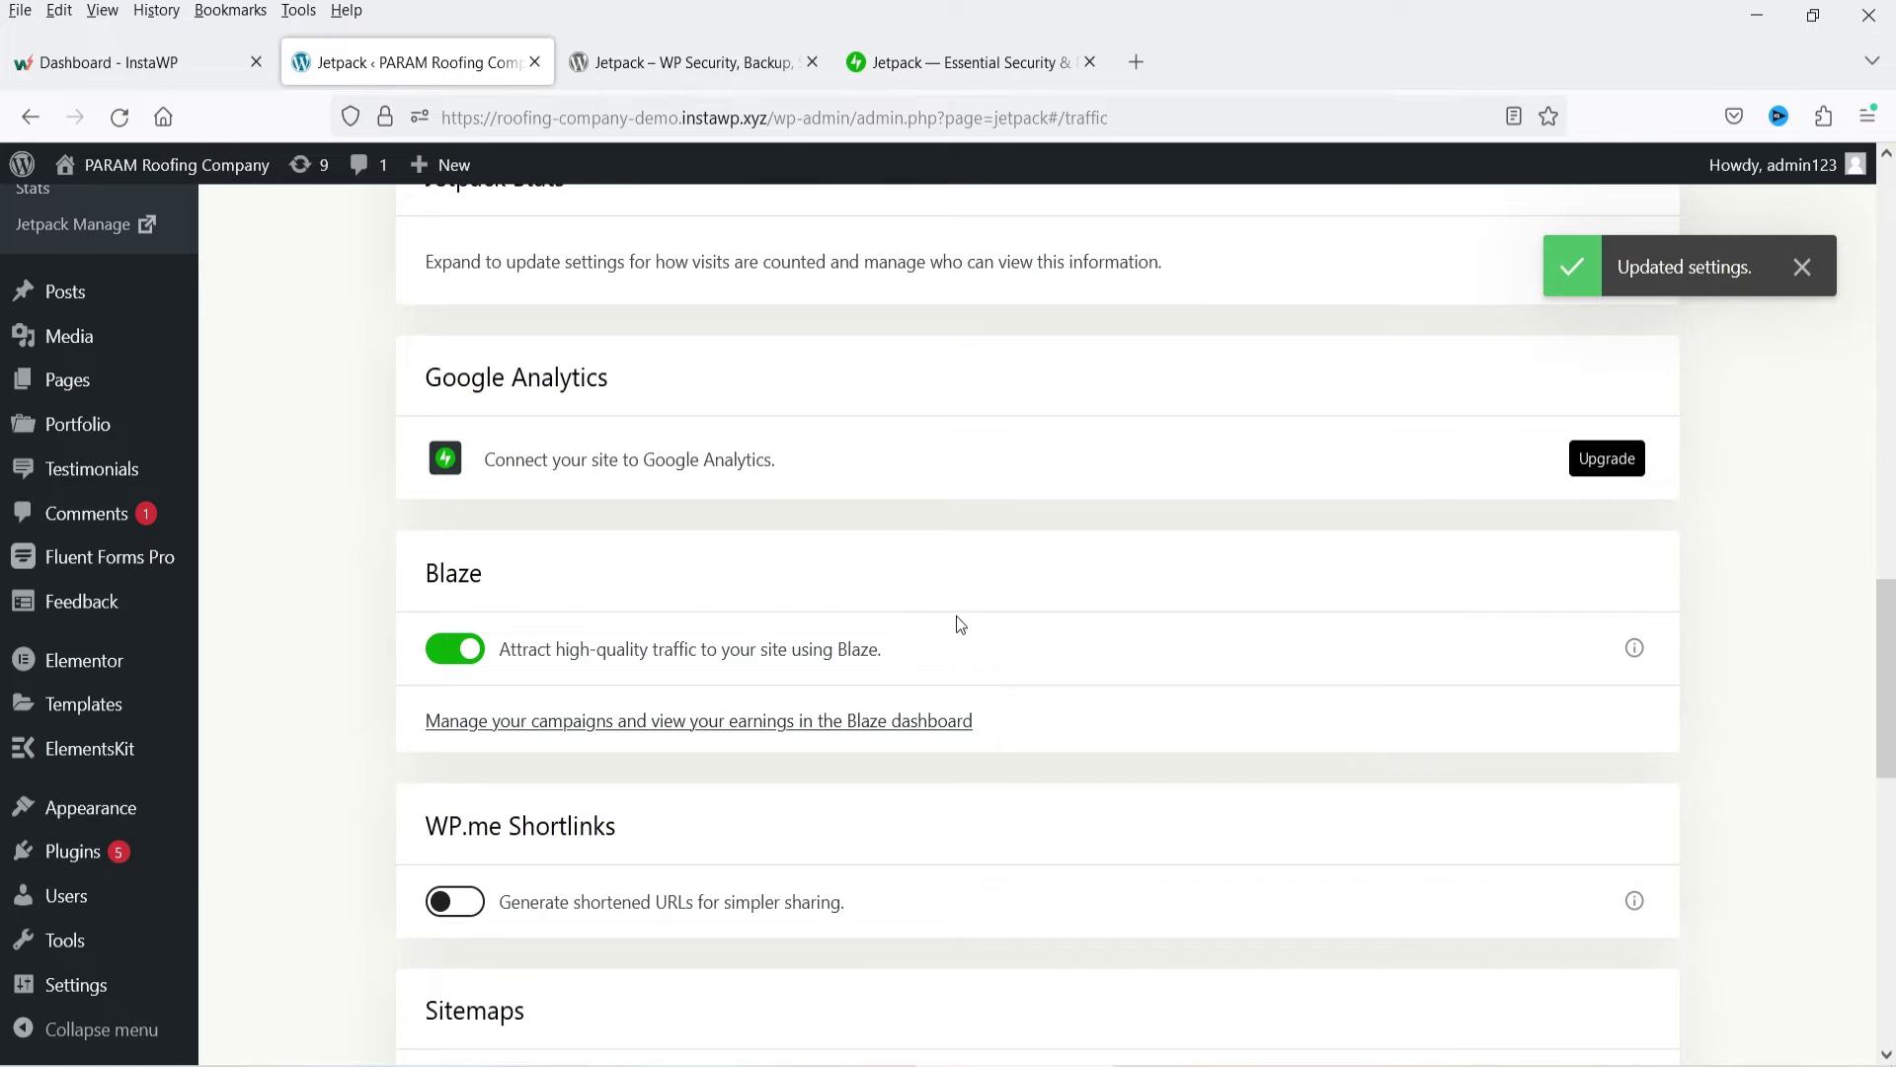
scroll(956, 620, down, 3)
scroll(549, 668, down, 3)
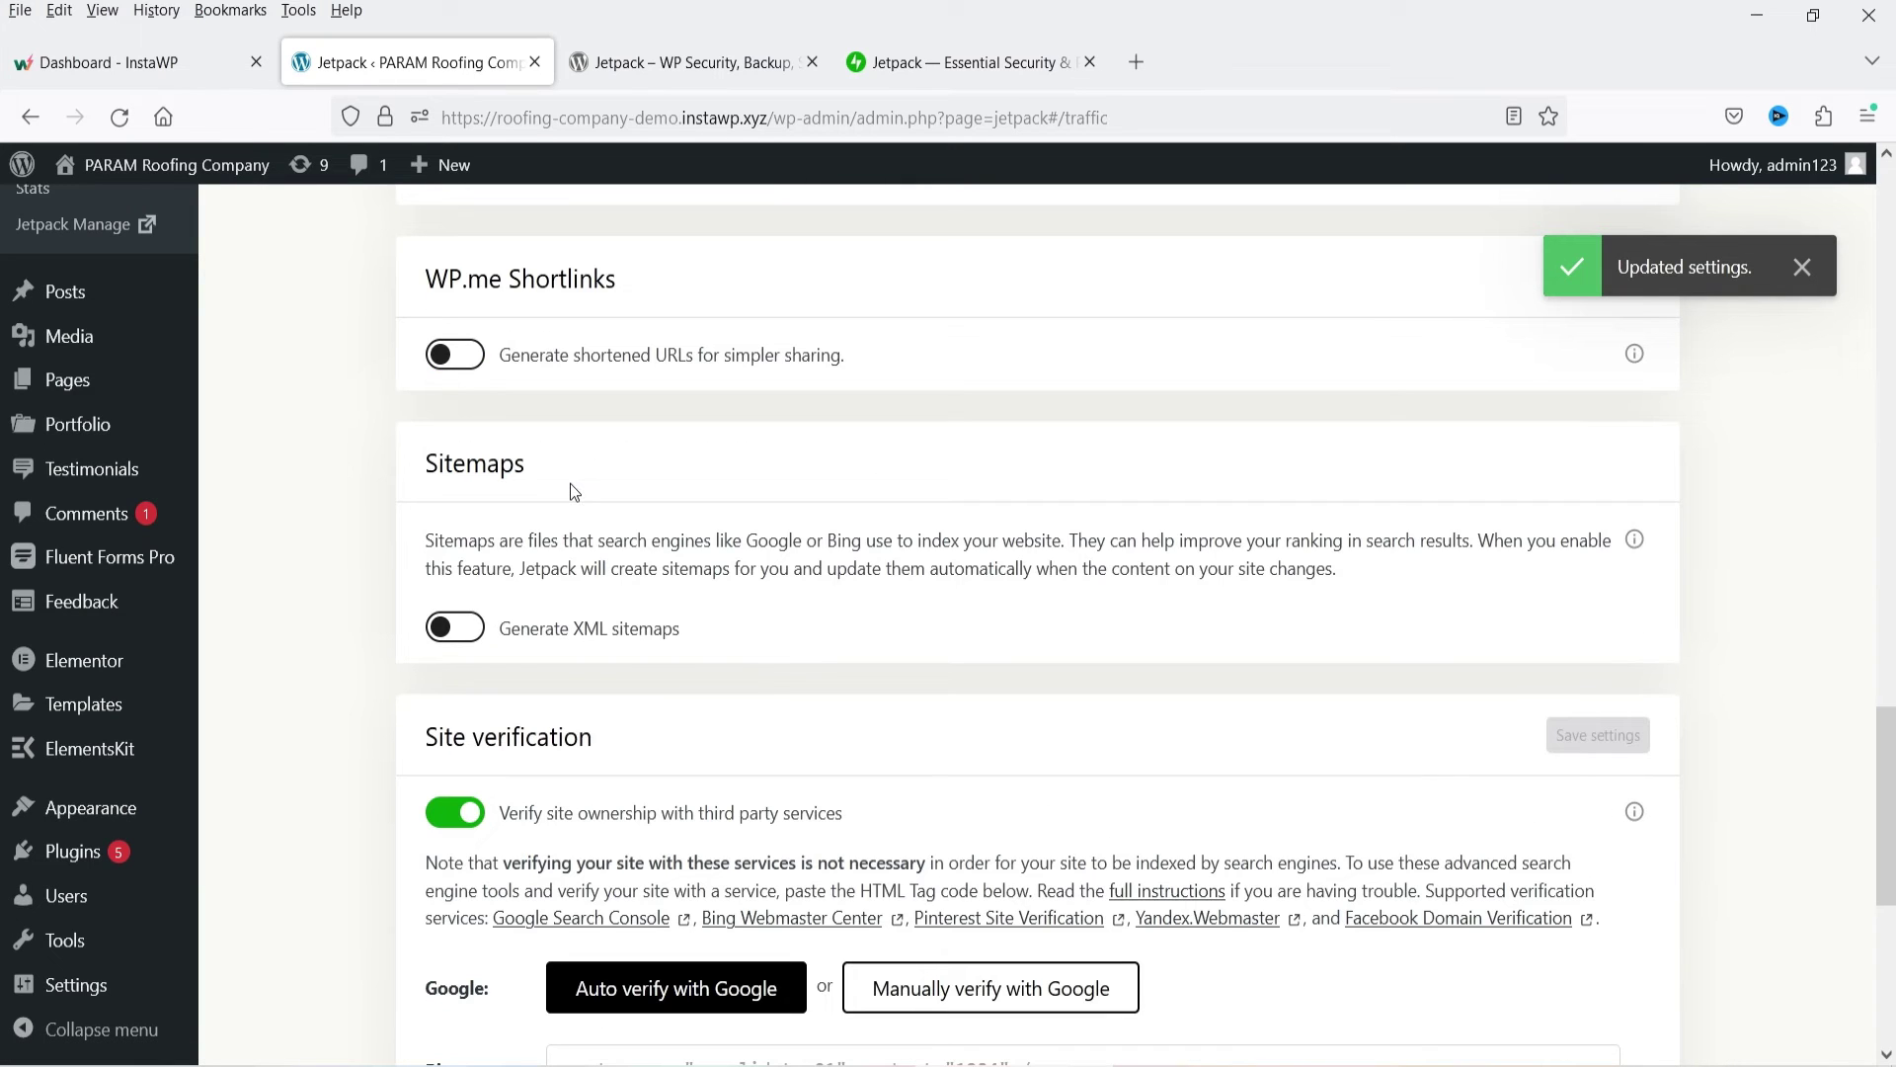
scroll(751, 268, down, 2)
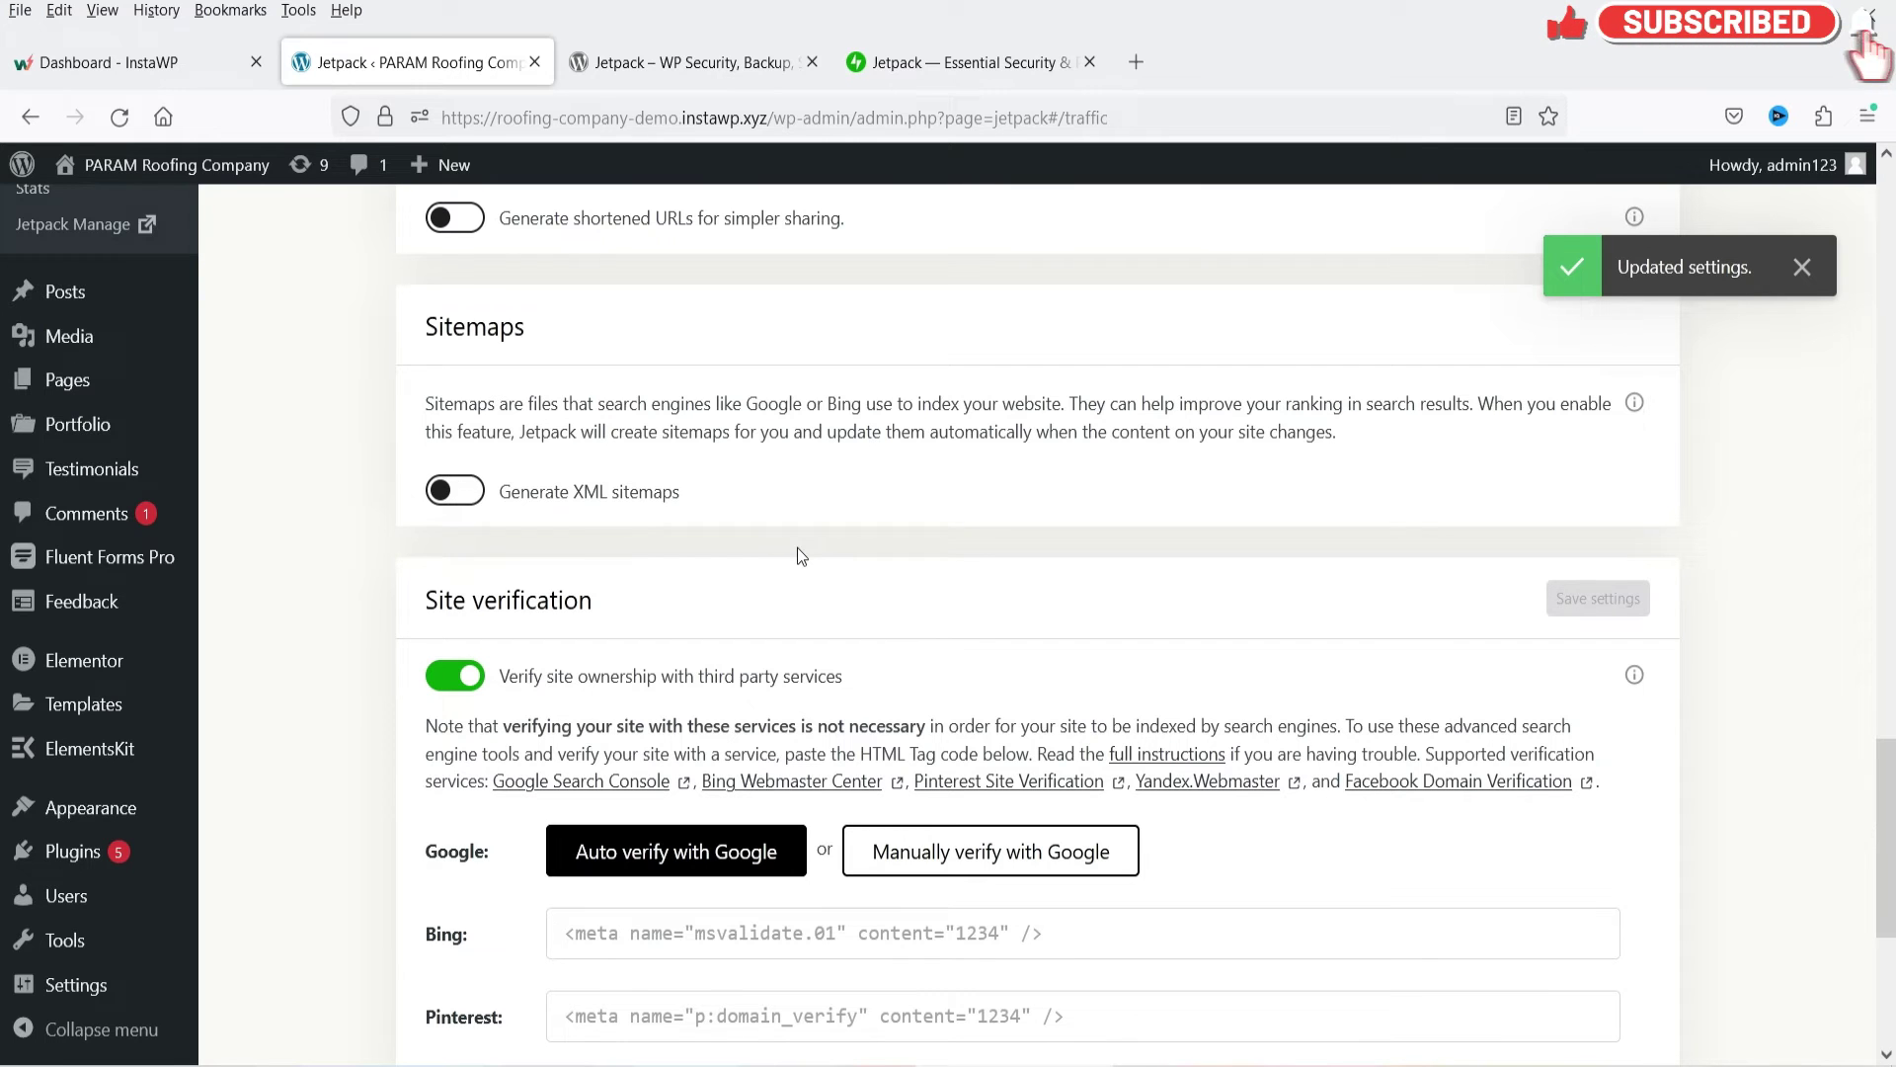
scroll(801, 556, down, 3)
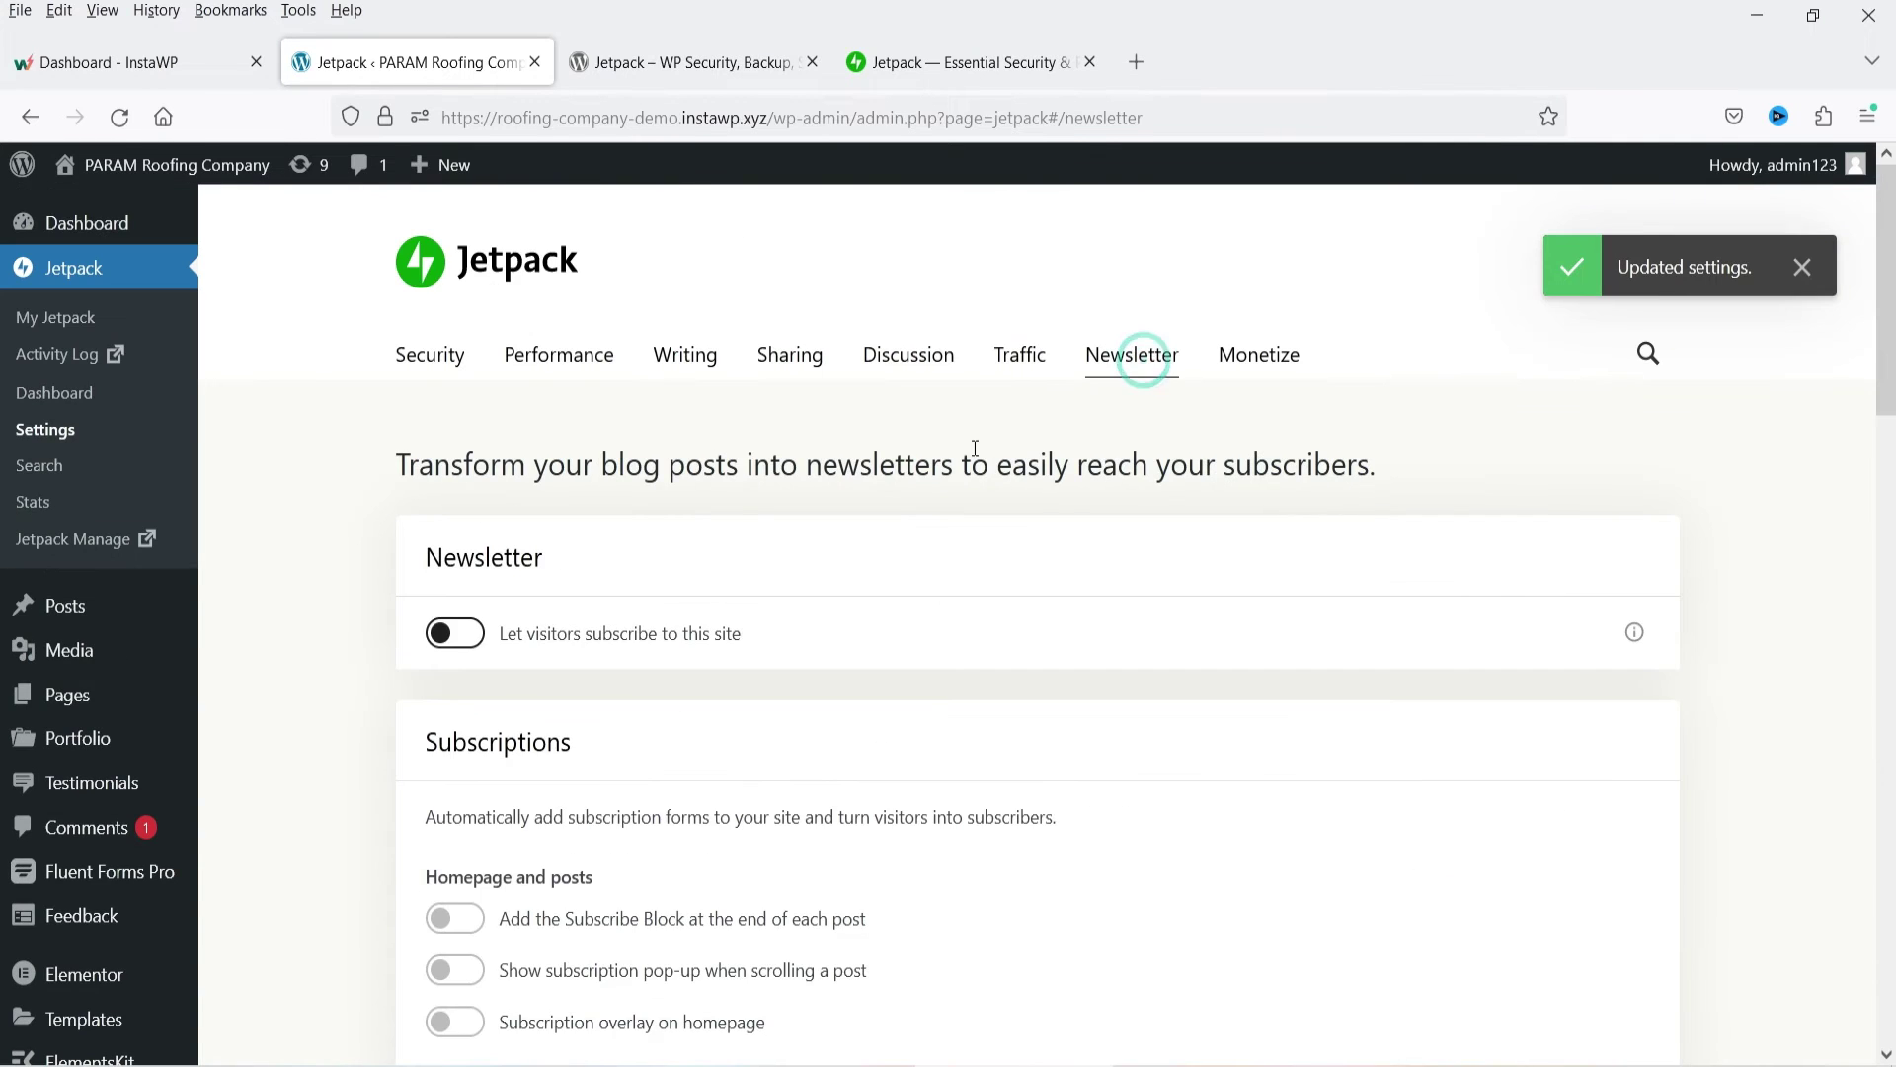
scroll(968, 454, down, 1)
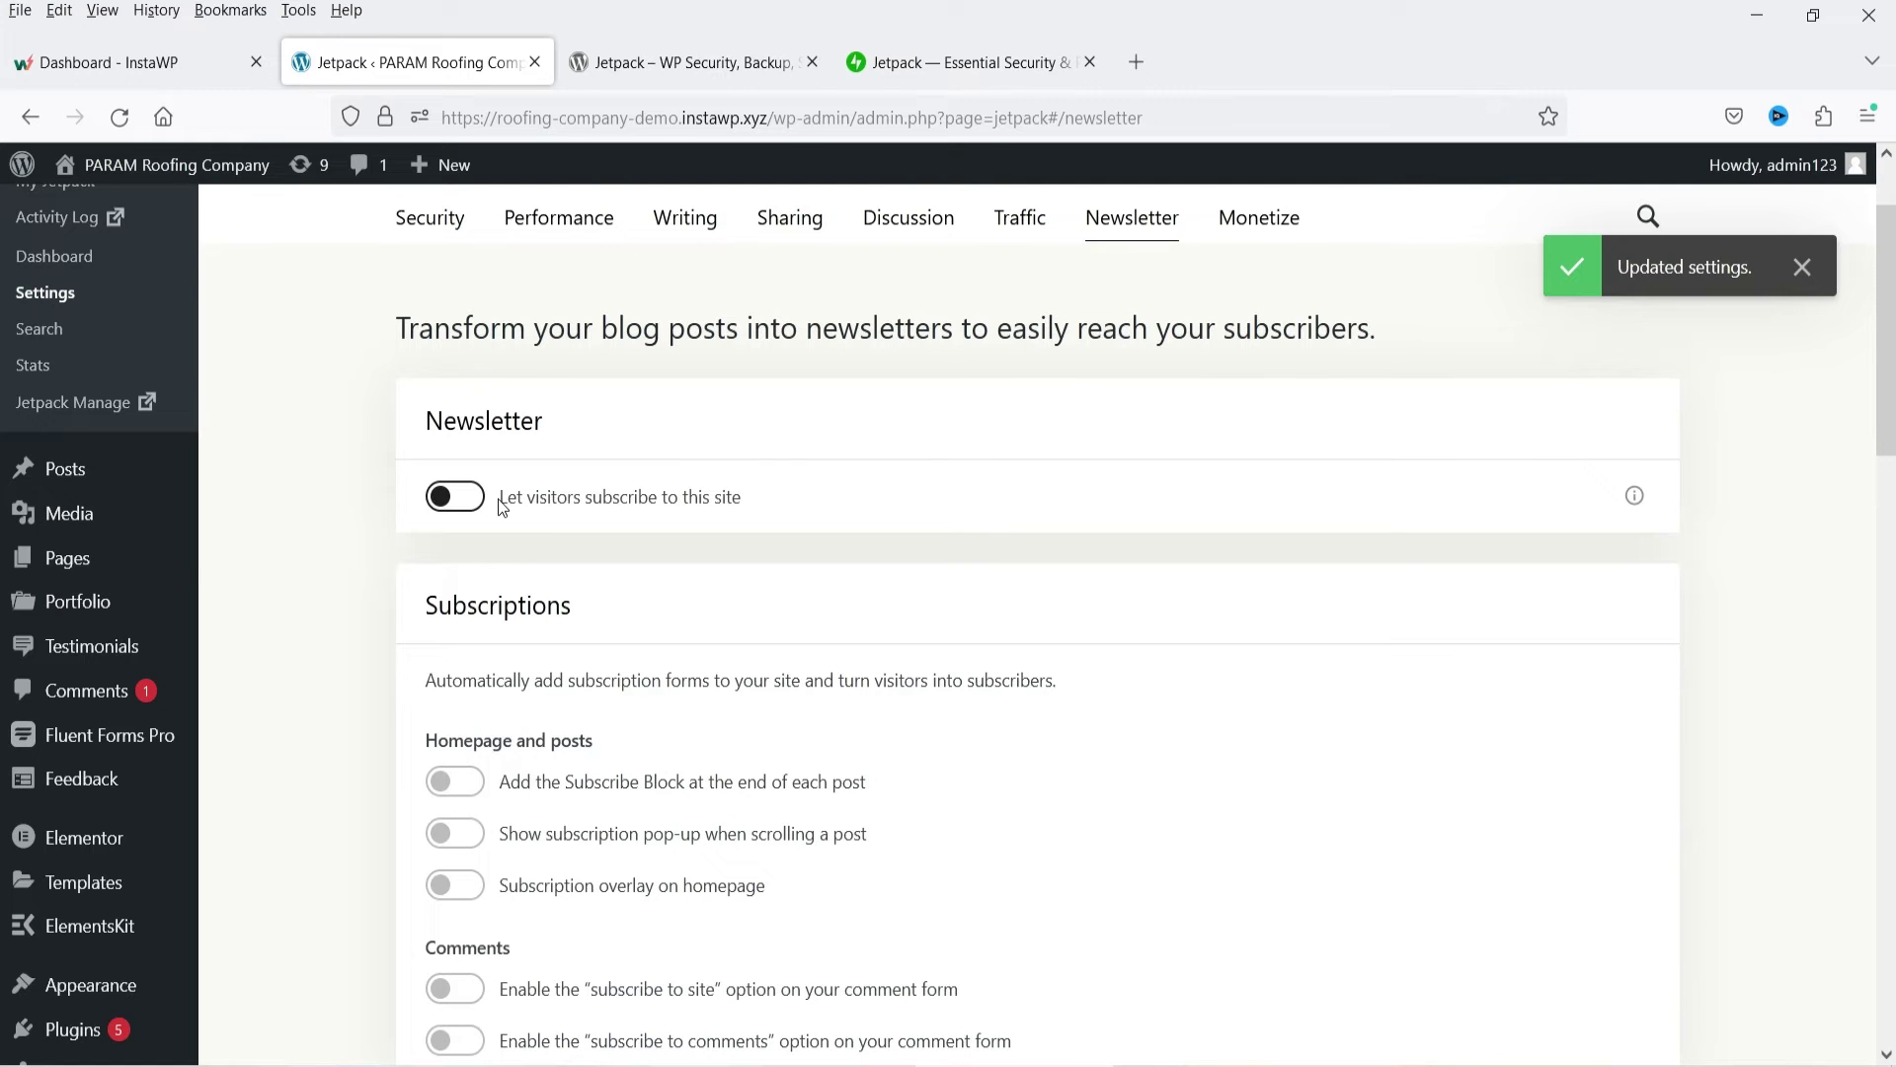
Step: Turn on letting visitors subscribe in the Newsletter settings, then go to the Monetize section
scroll(543, 459, up, 1)
click(462, 624)
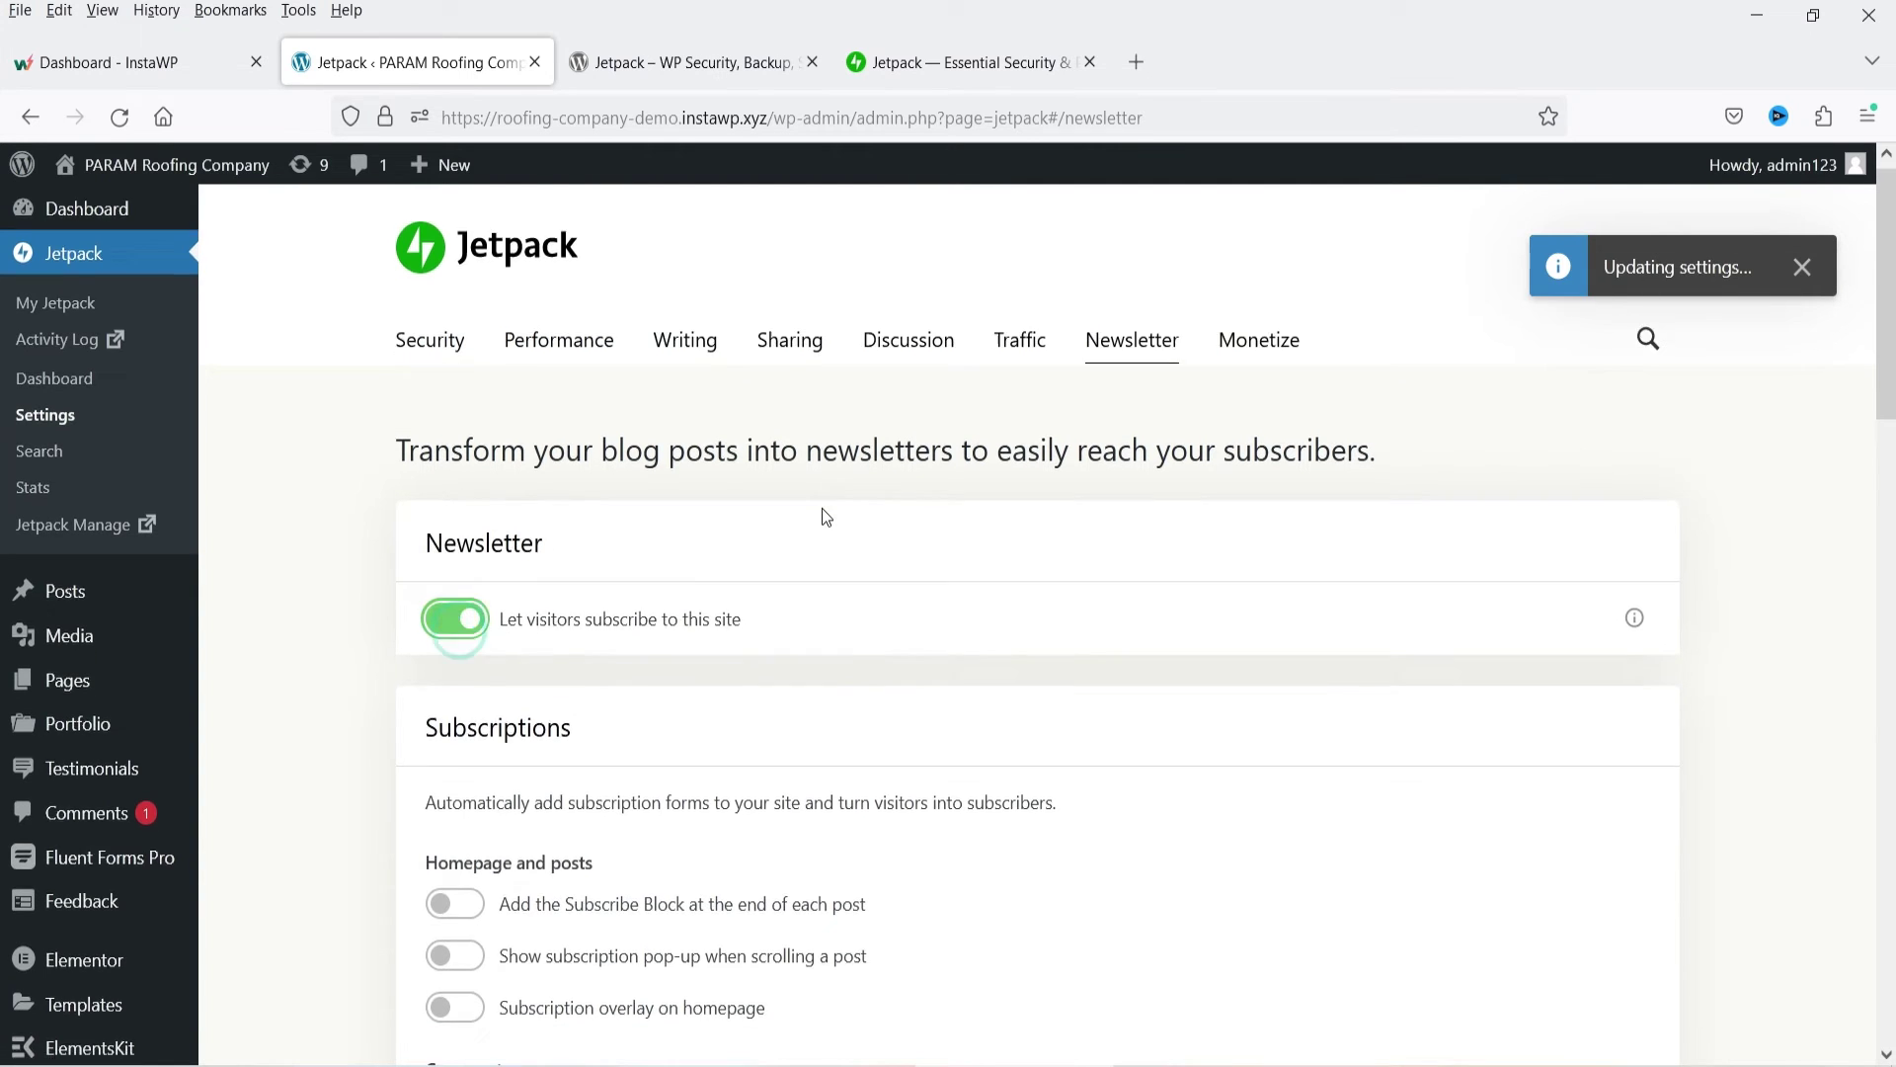
scroll(821, 508, down, 4)
scroll(481, 604, down, 5)
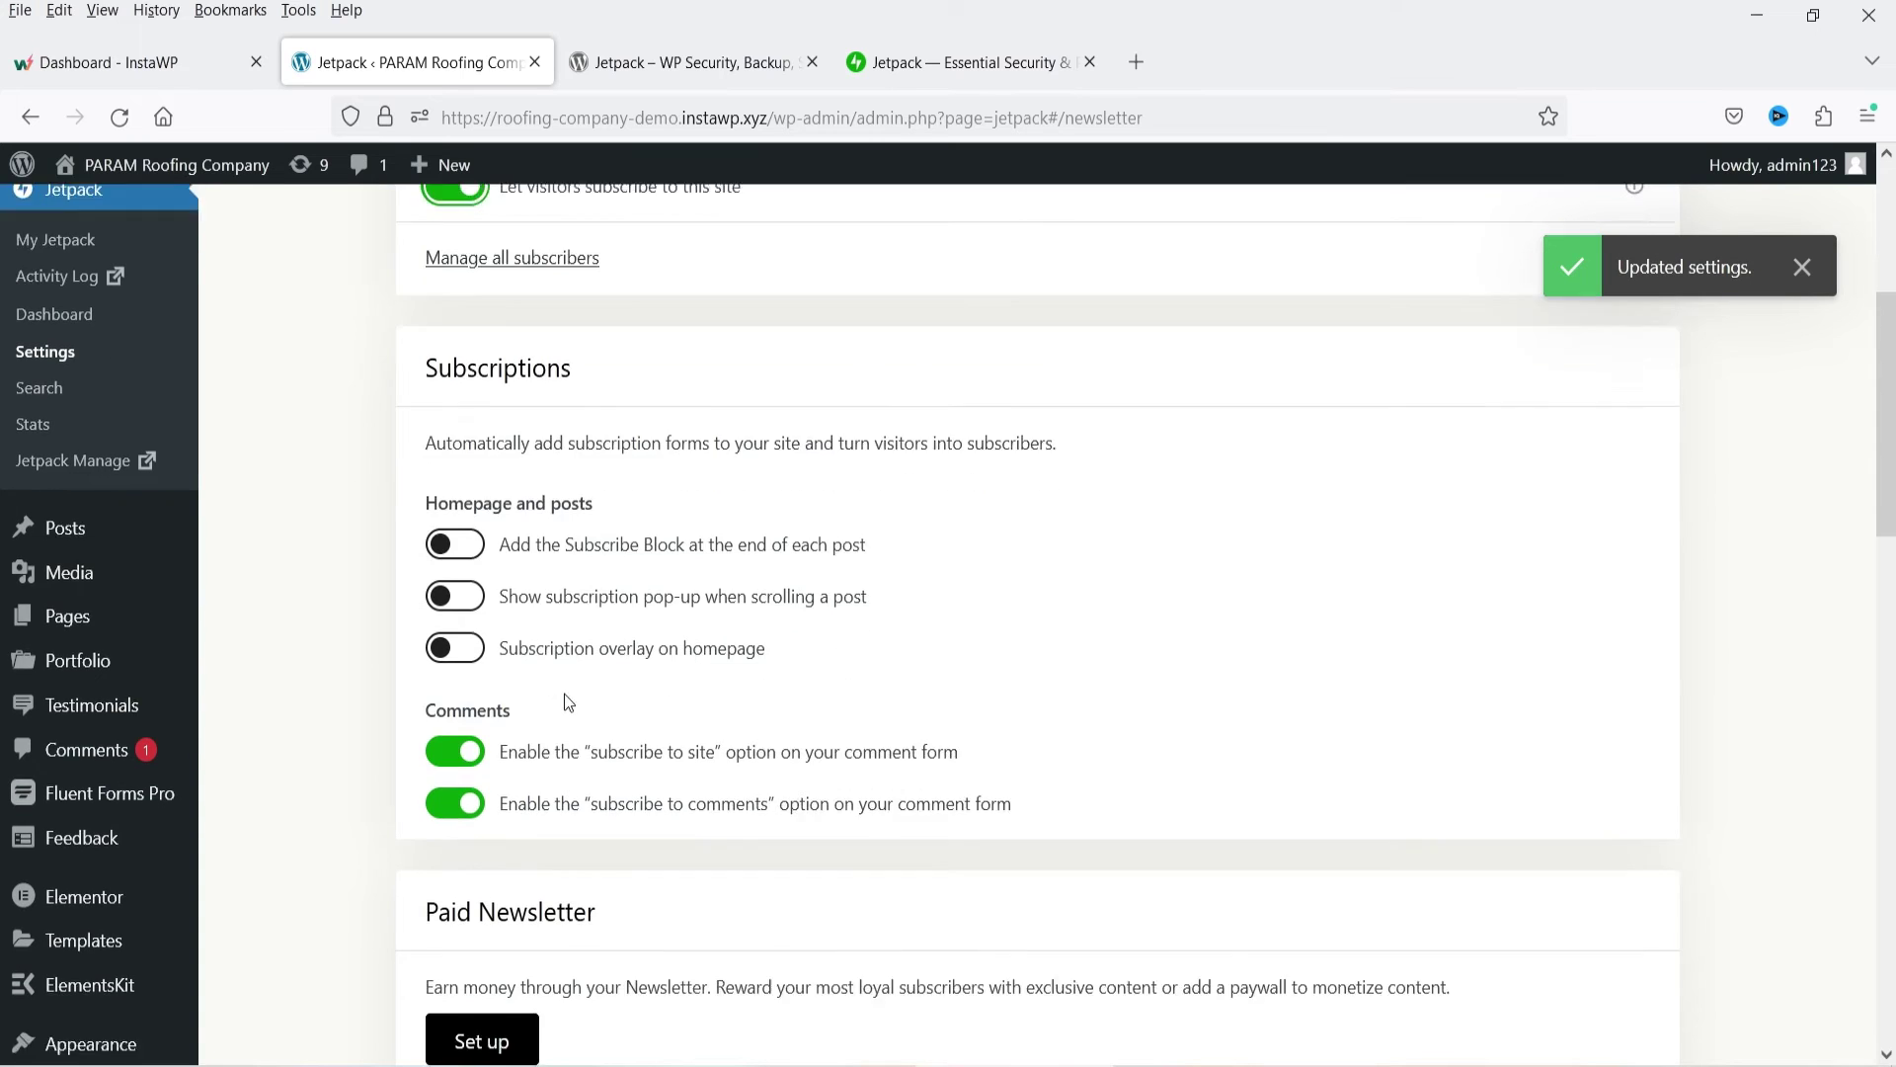
click(1272, 351)
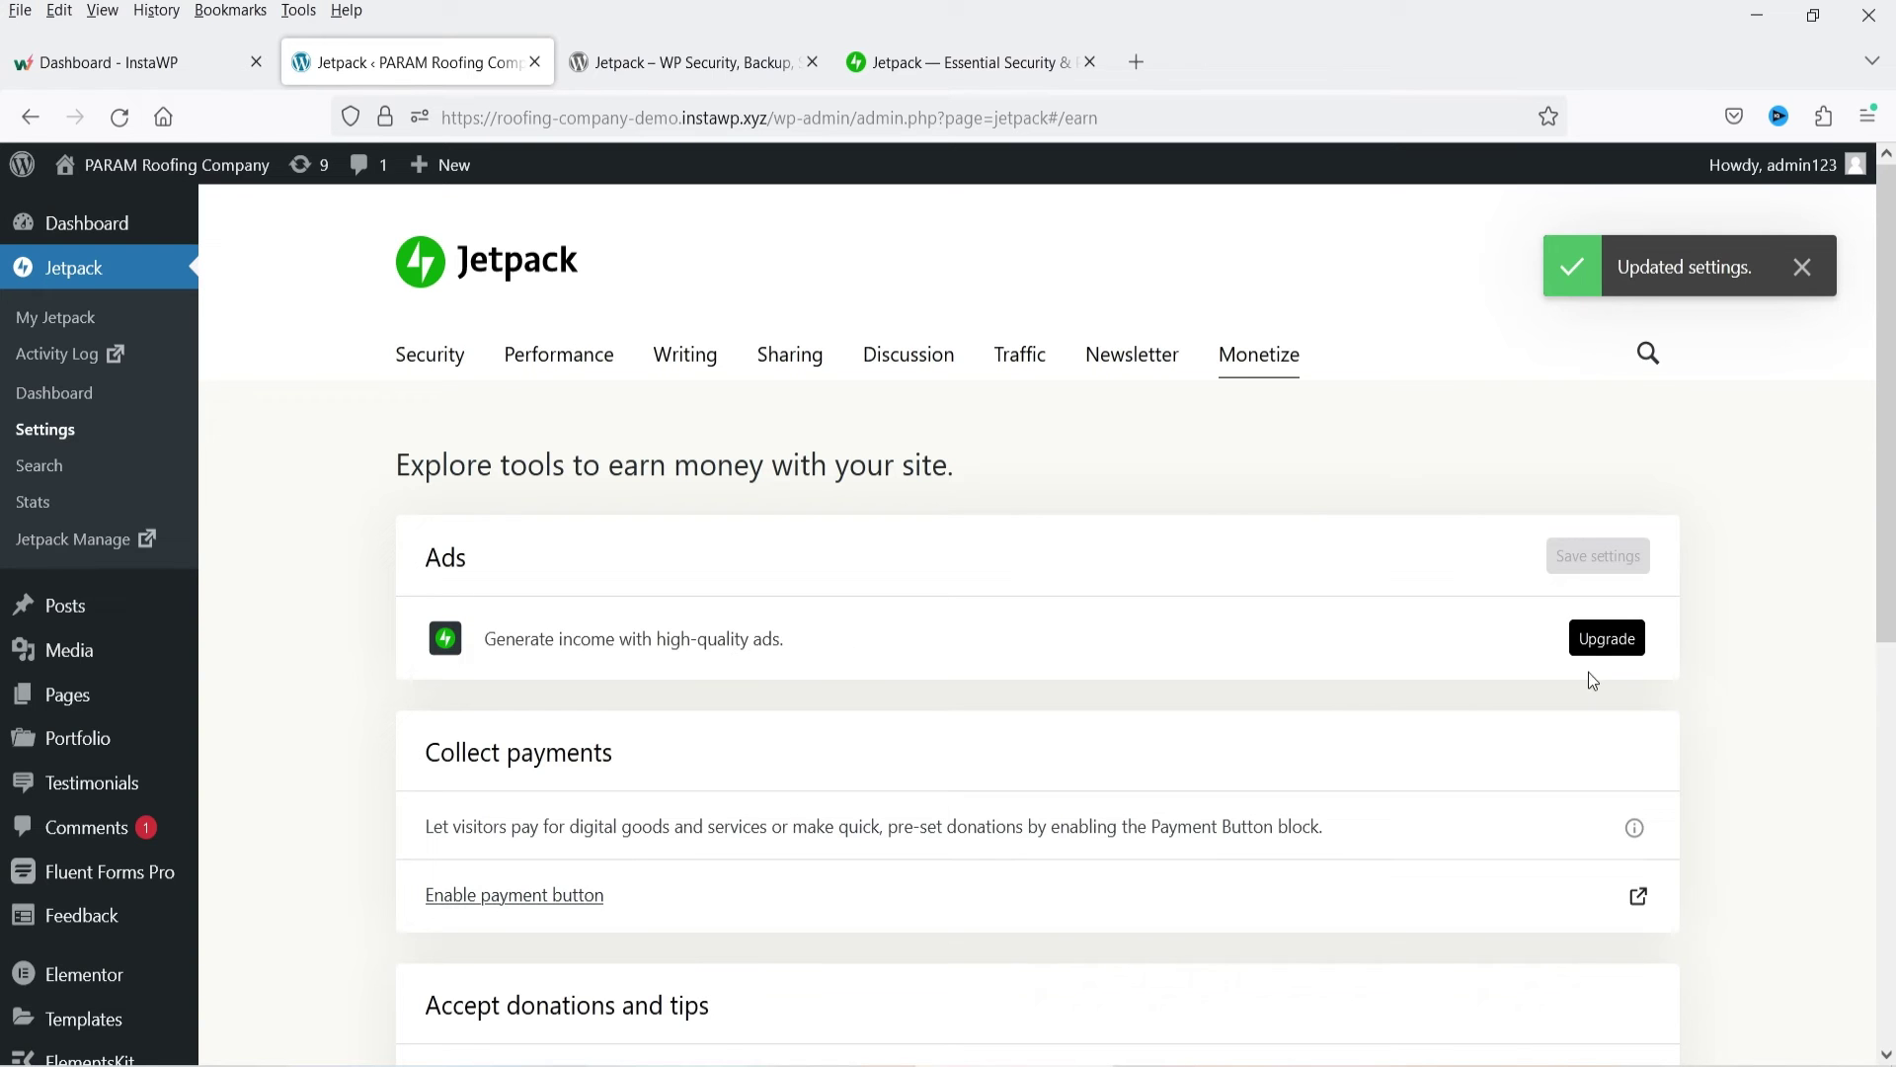
scroll(1481, 662, down, 4)
scroll(602, 590, down, 2)
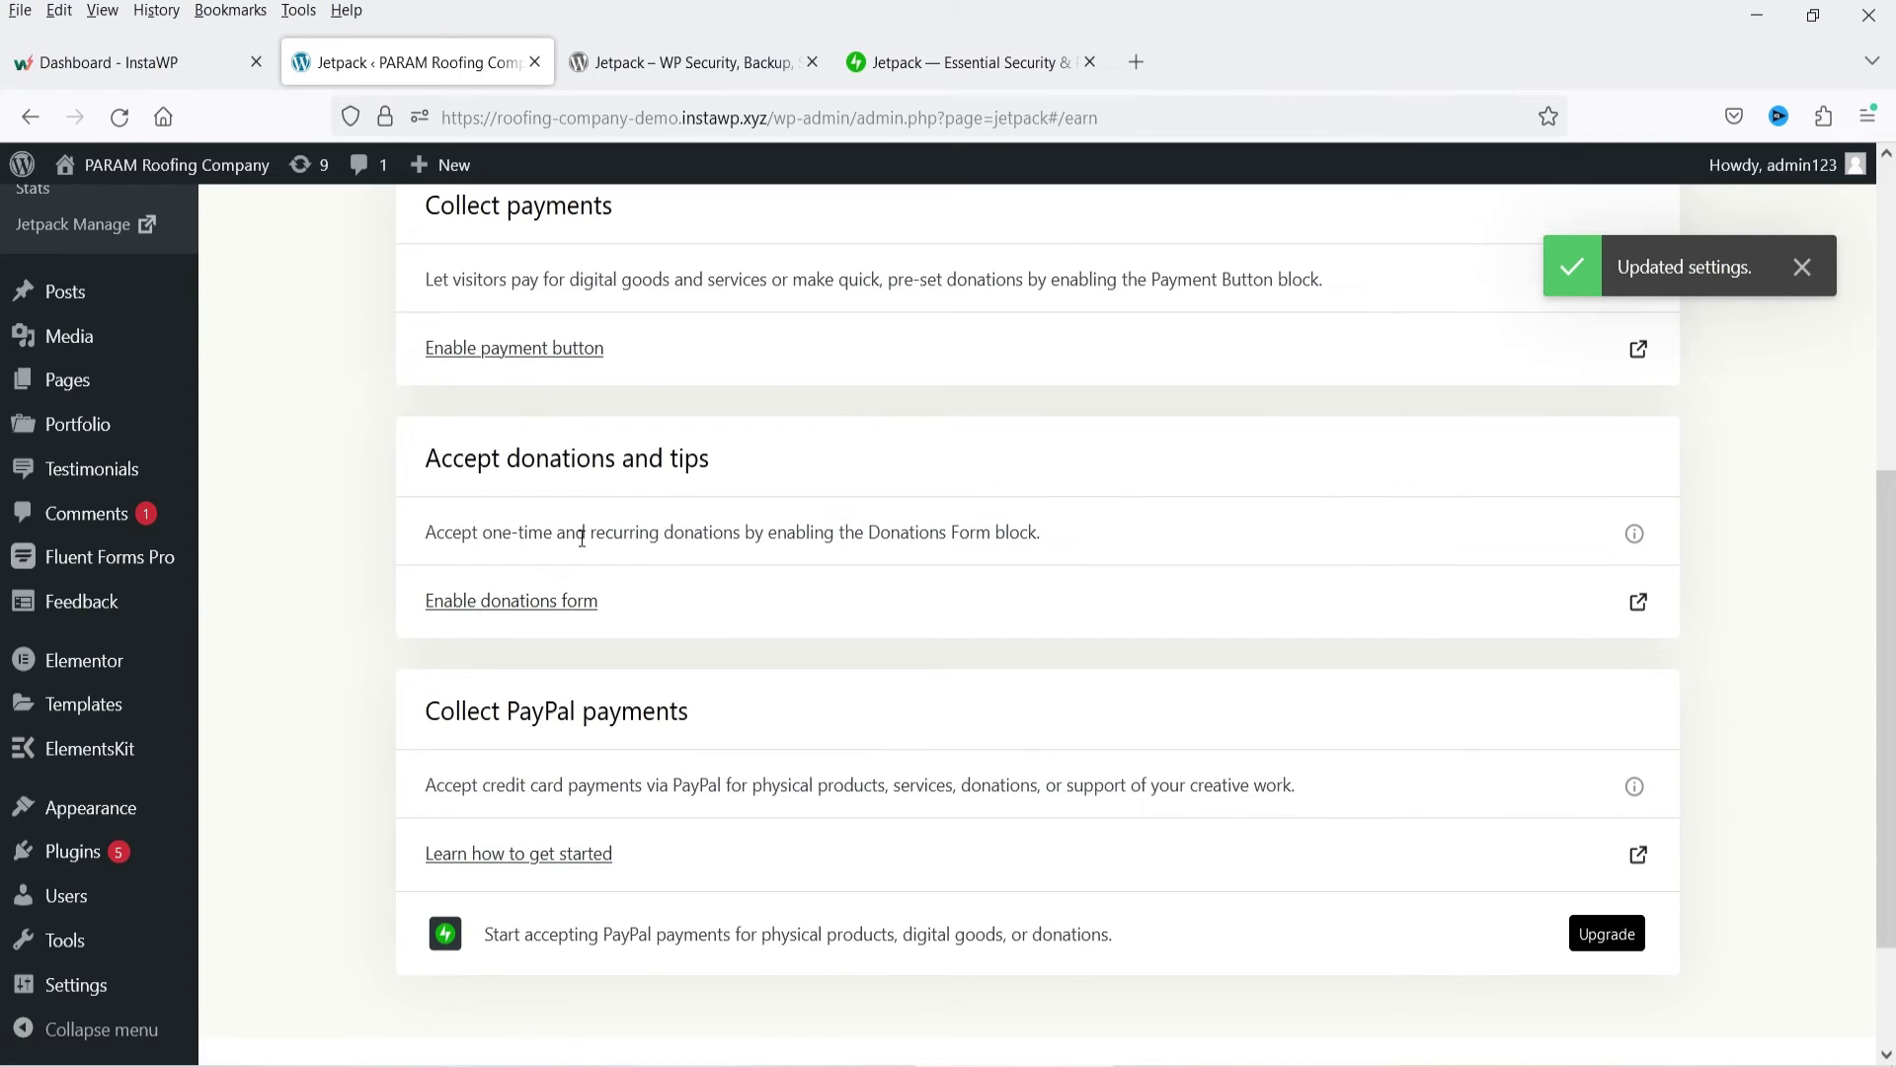
scroll(988, 573, up, 5)
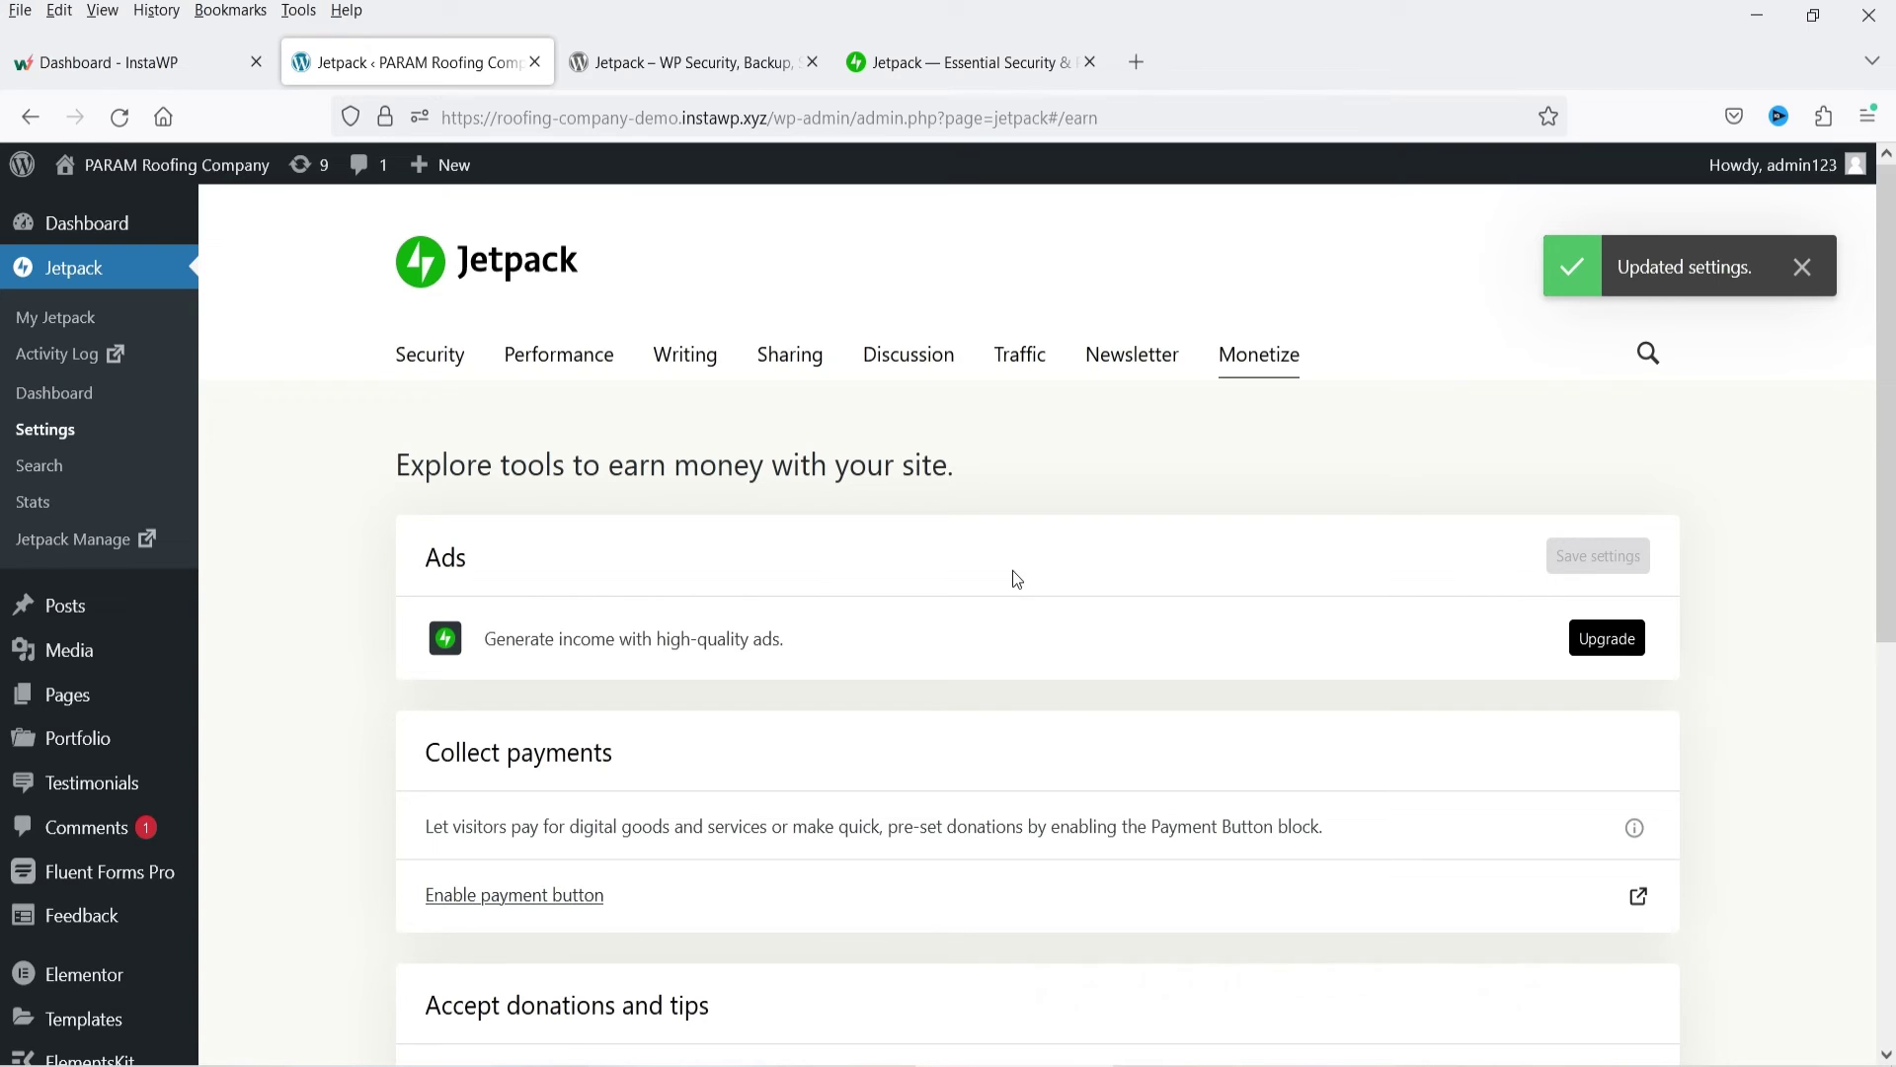
Step: Review My Jetpack: Stats, VideoPress, Social, Creator, AI active; Backup, Protect, Boost inactive
click(65, 318)
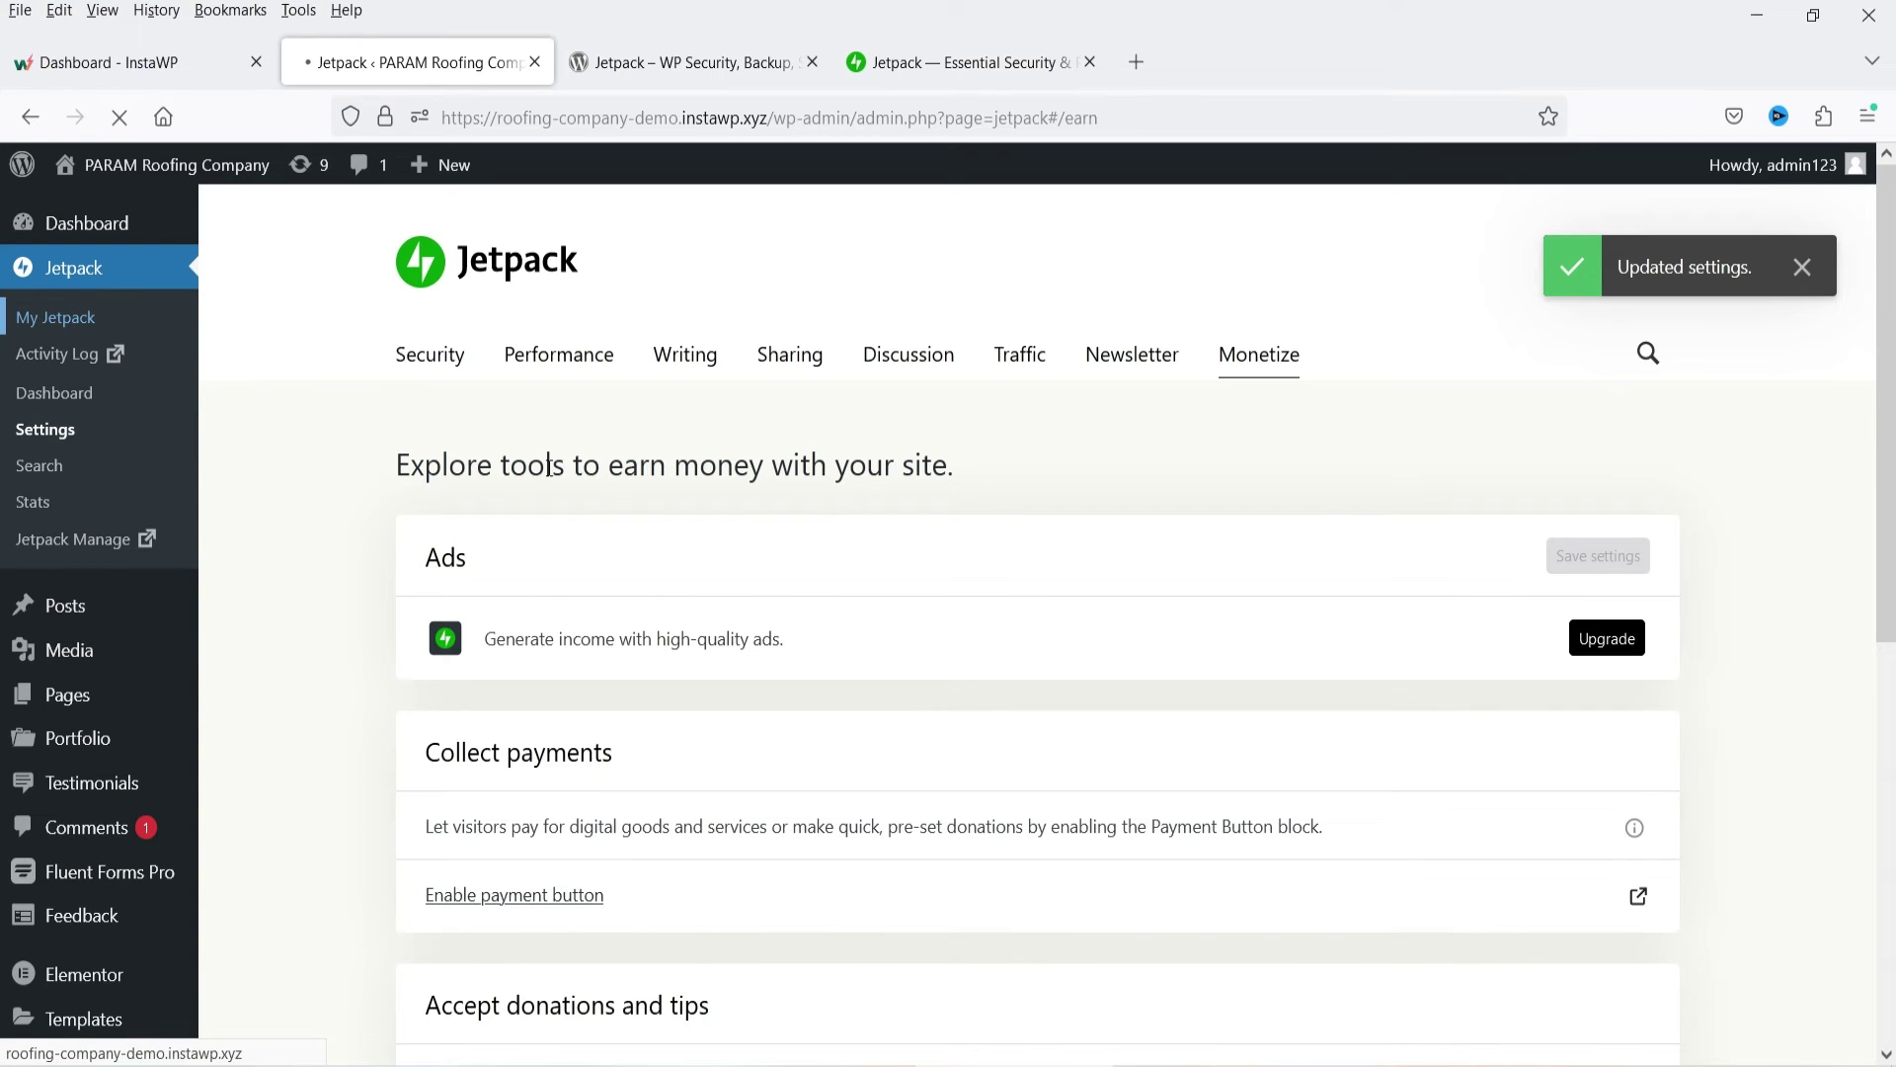
scroll(1186, 465, down, 3)
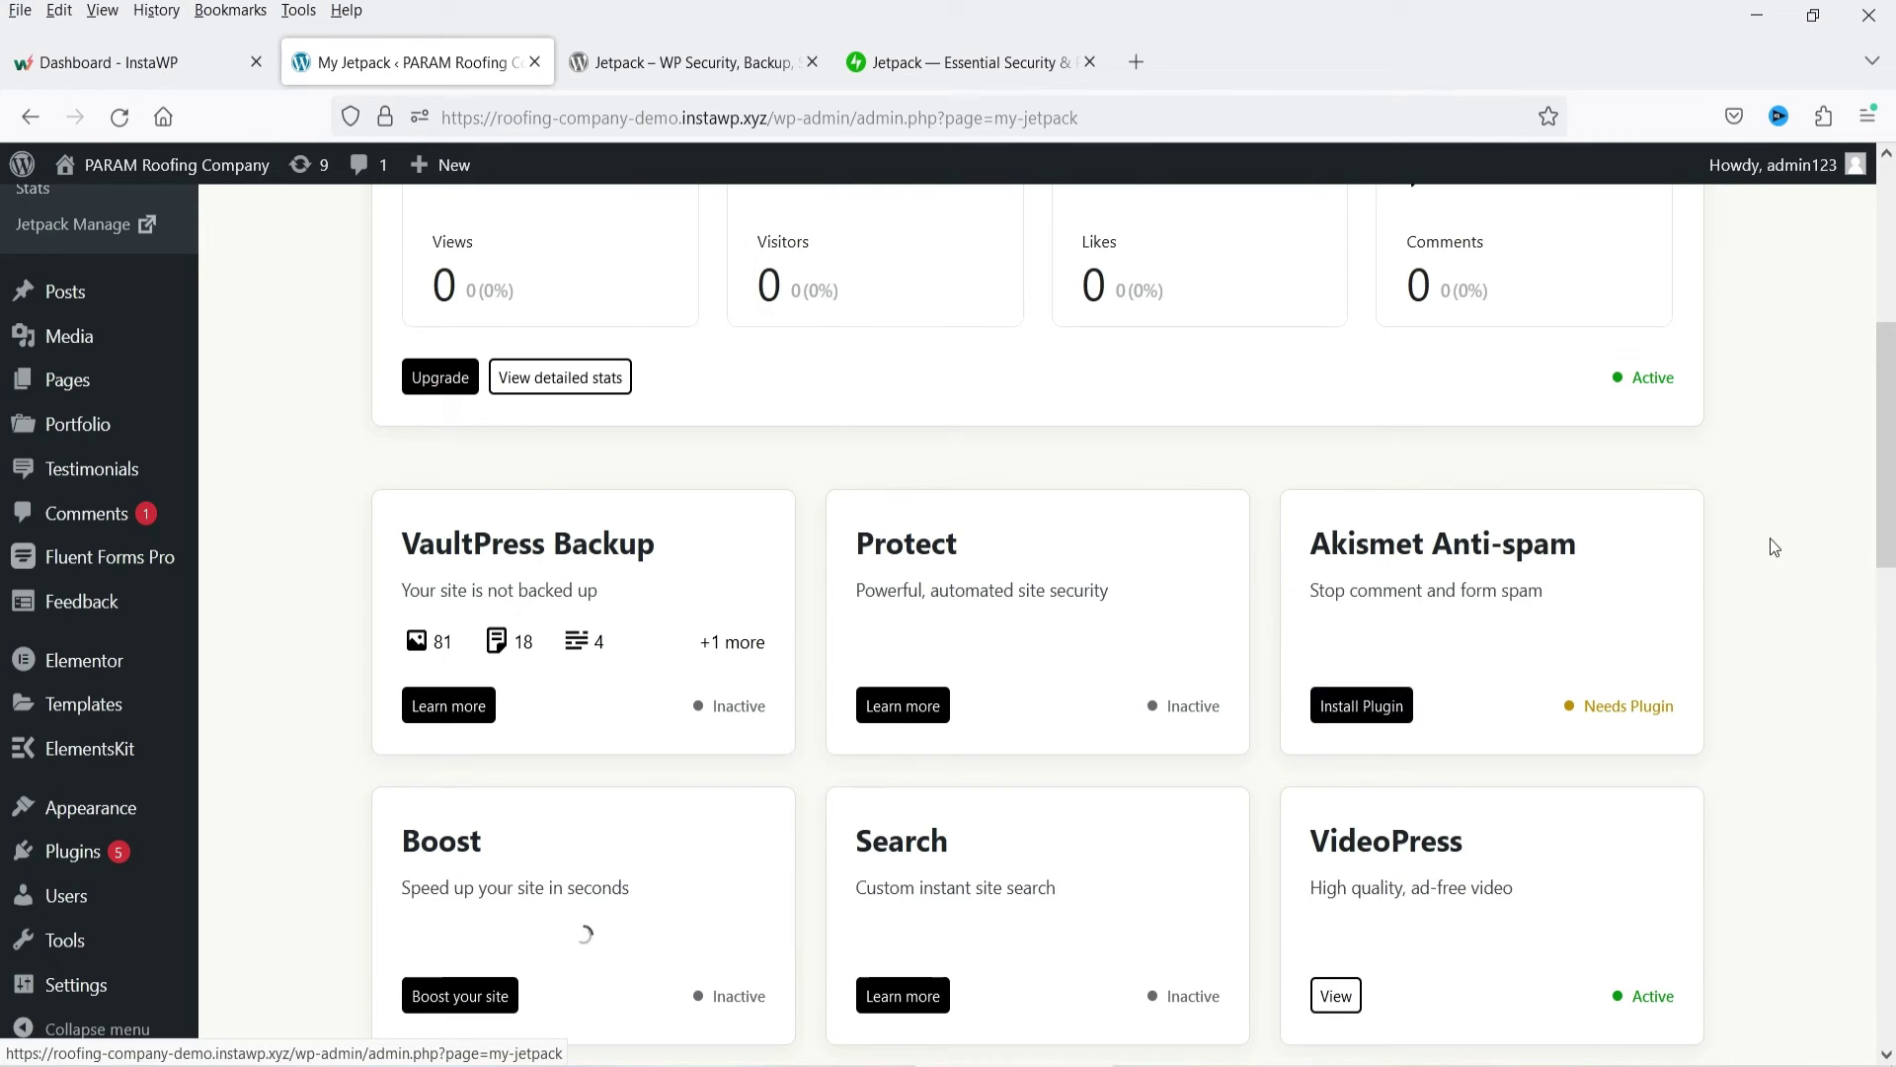
scroll(961, 356, down, 3)
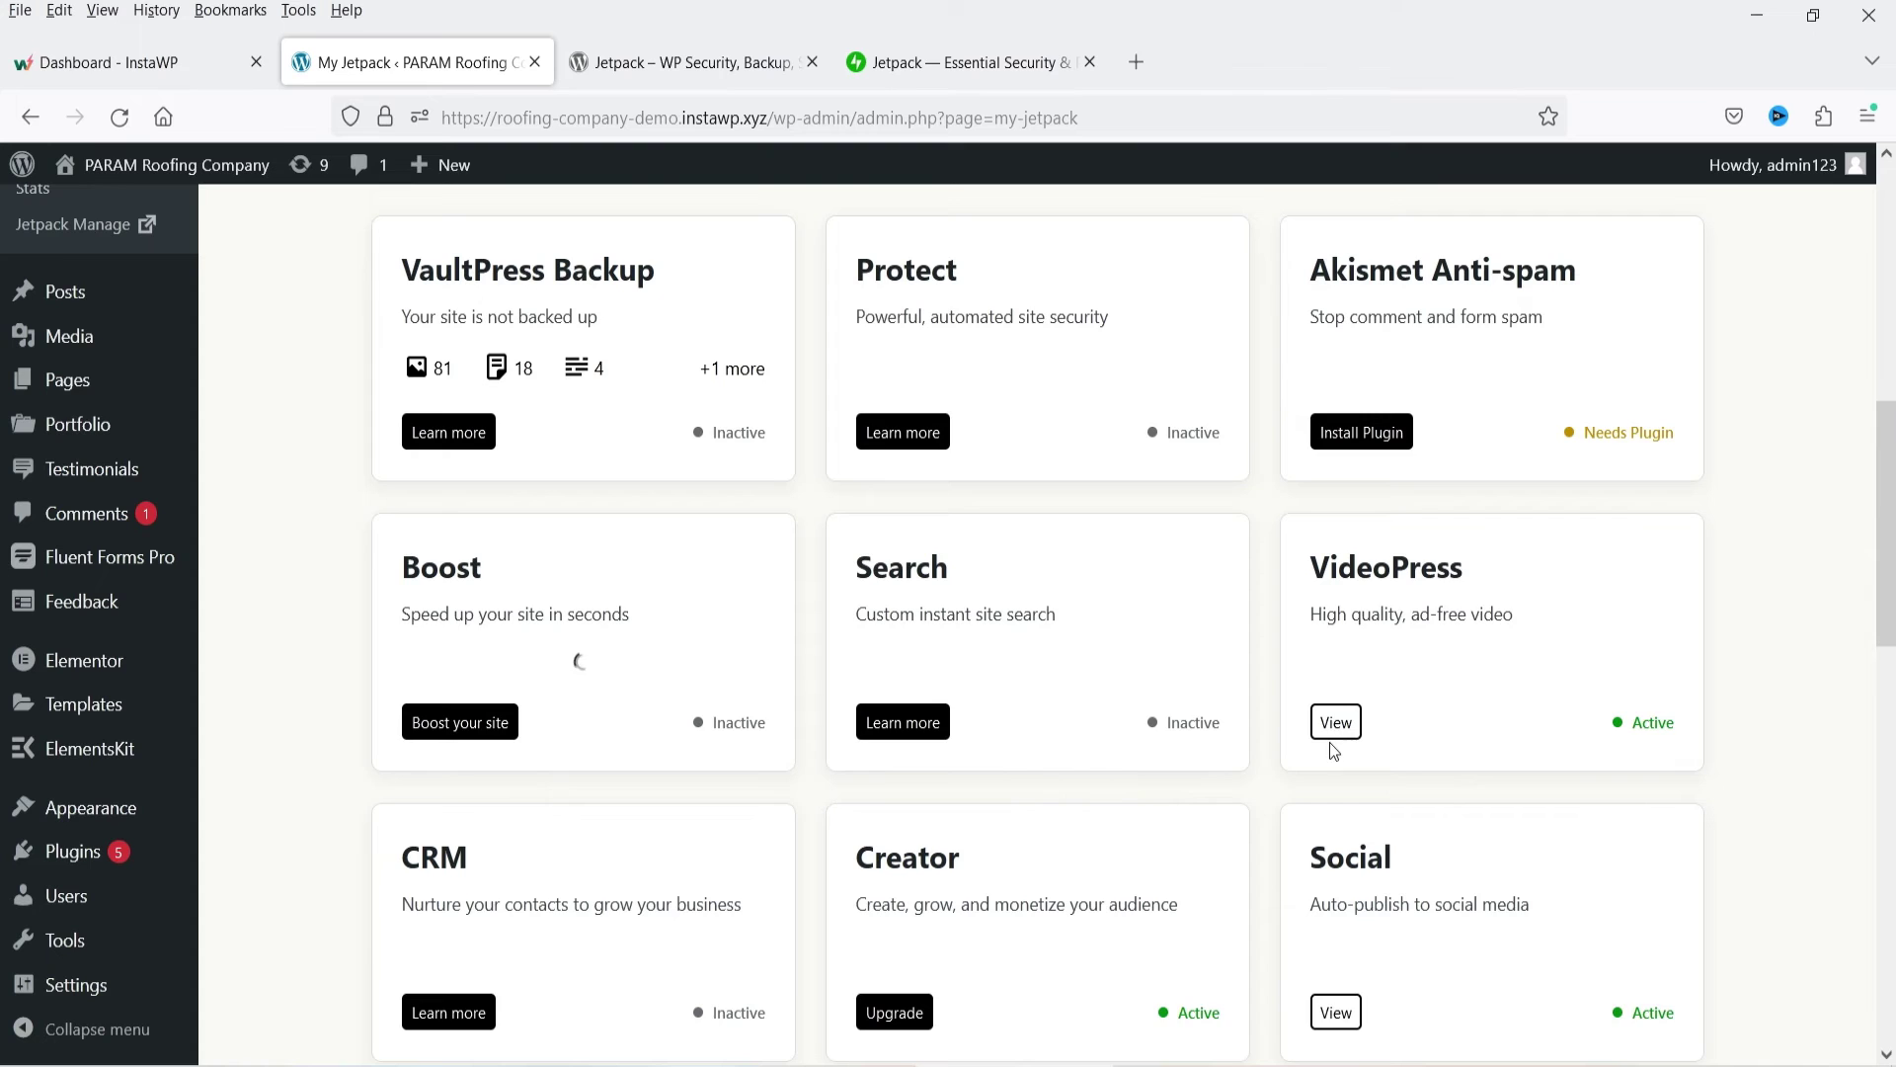
scroll(1773, 609, down, 4)
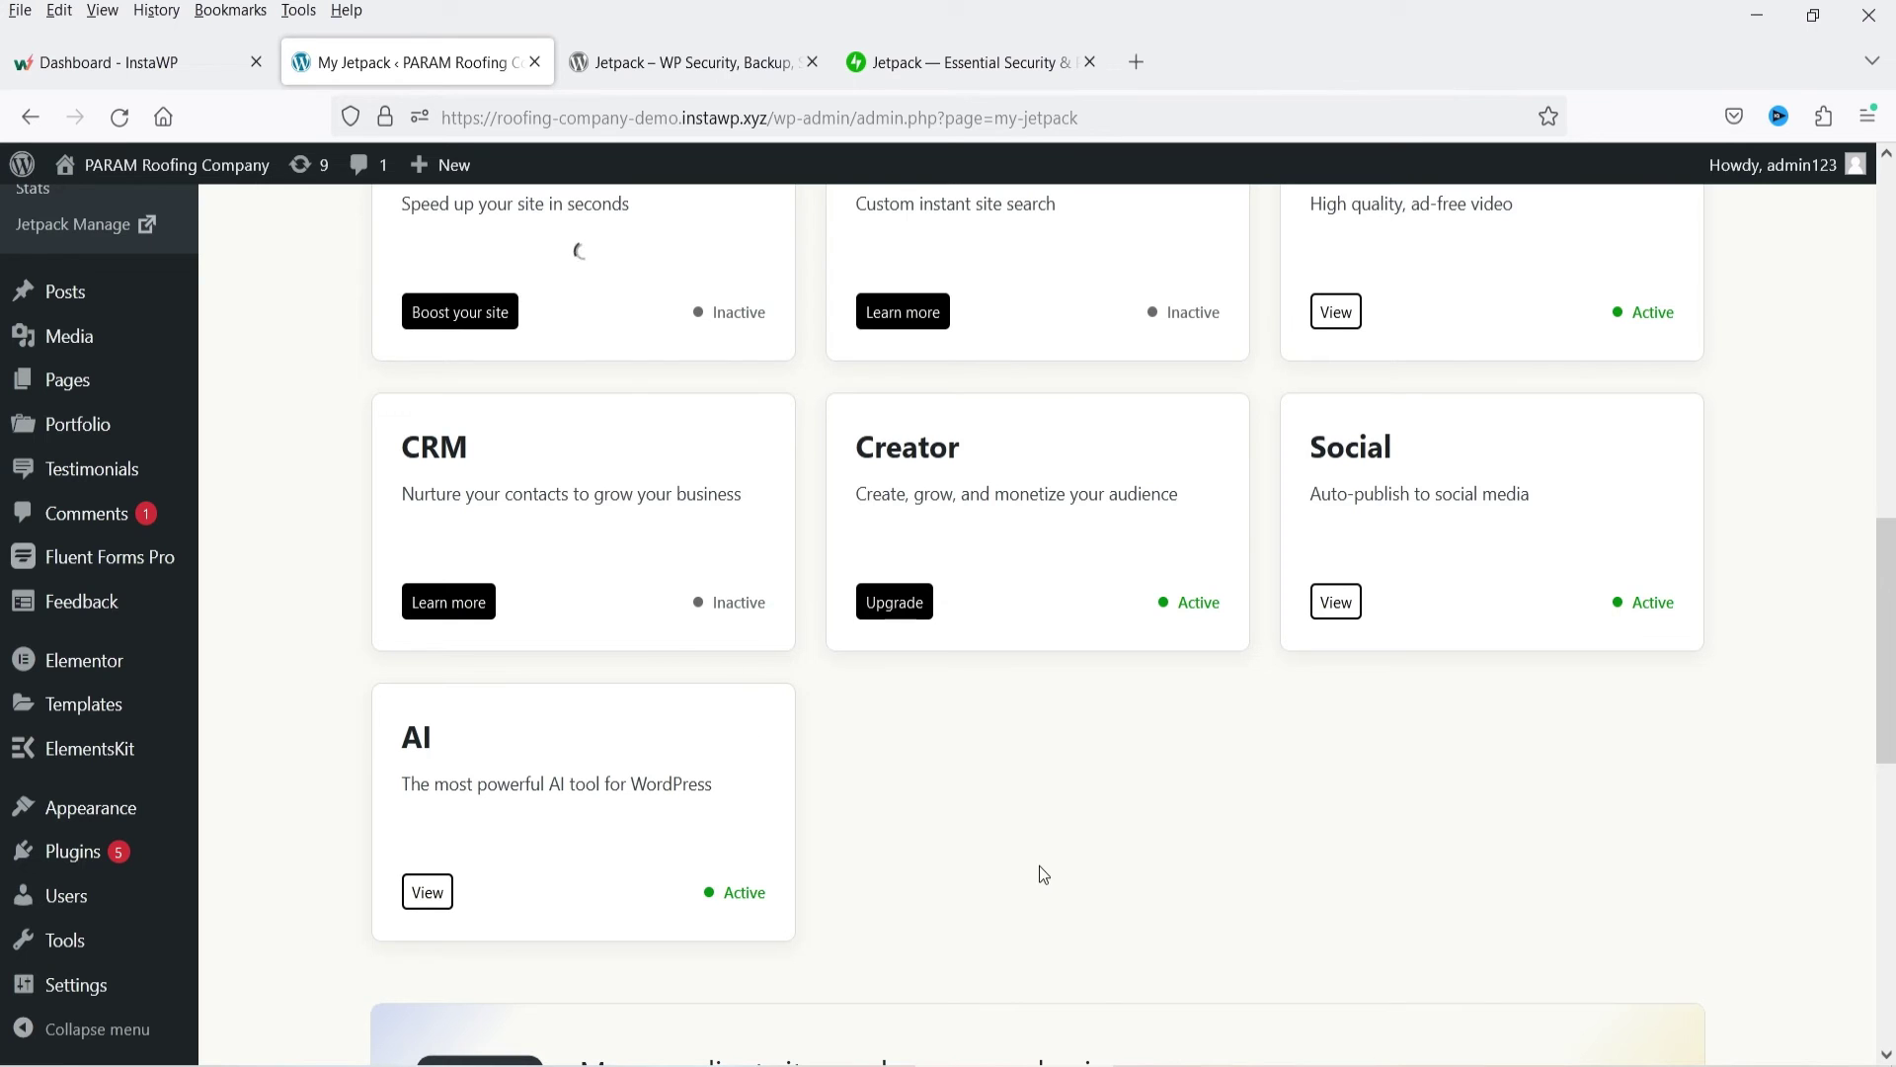
scroll(986, 823, up, 2)
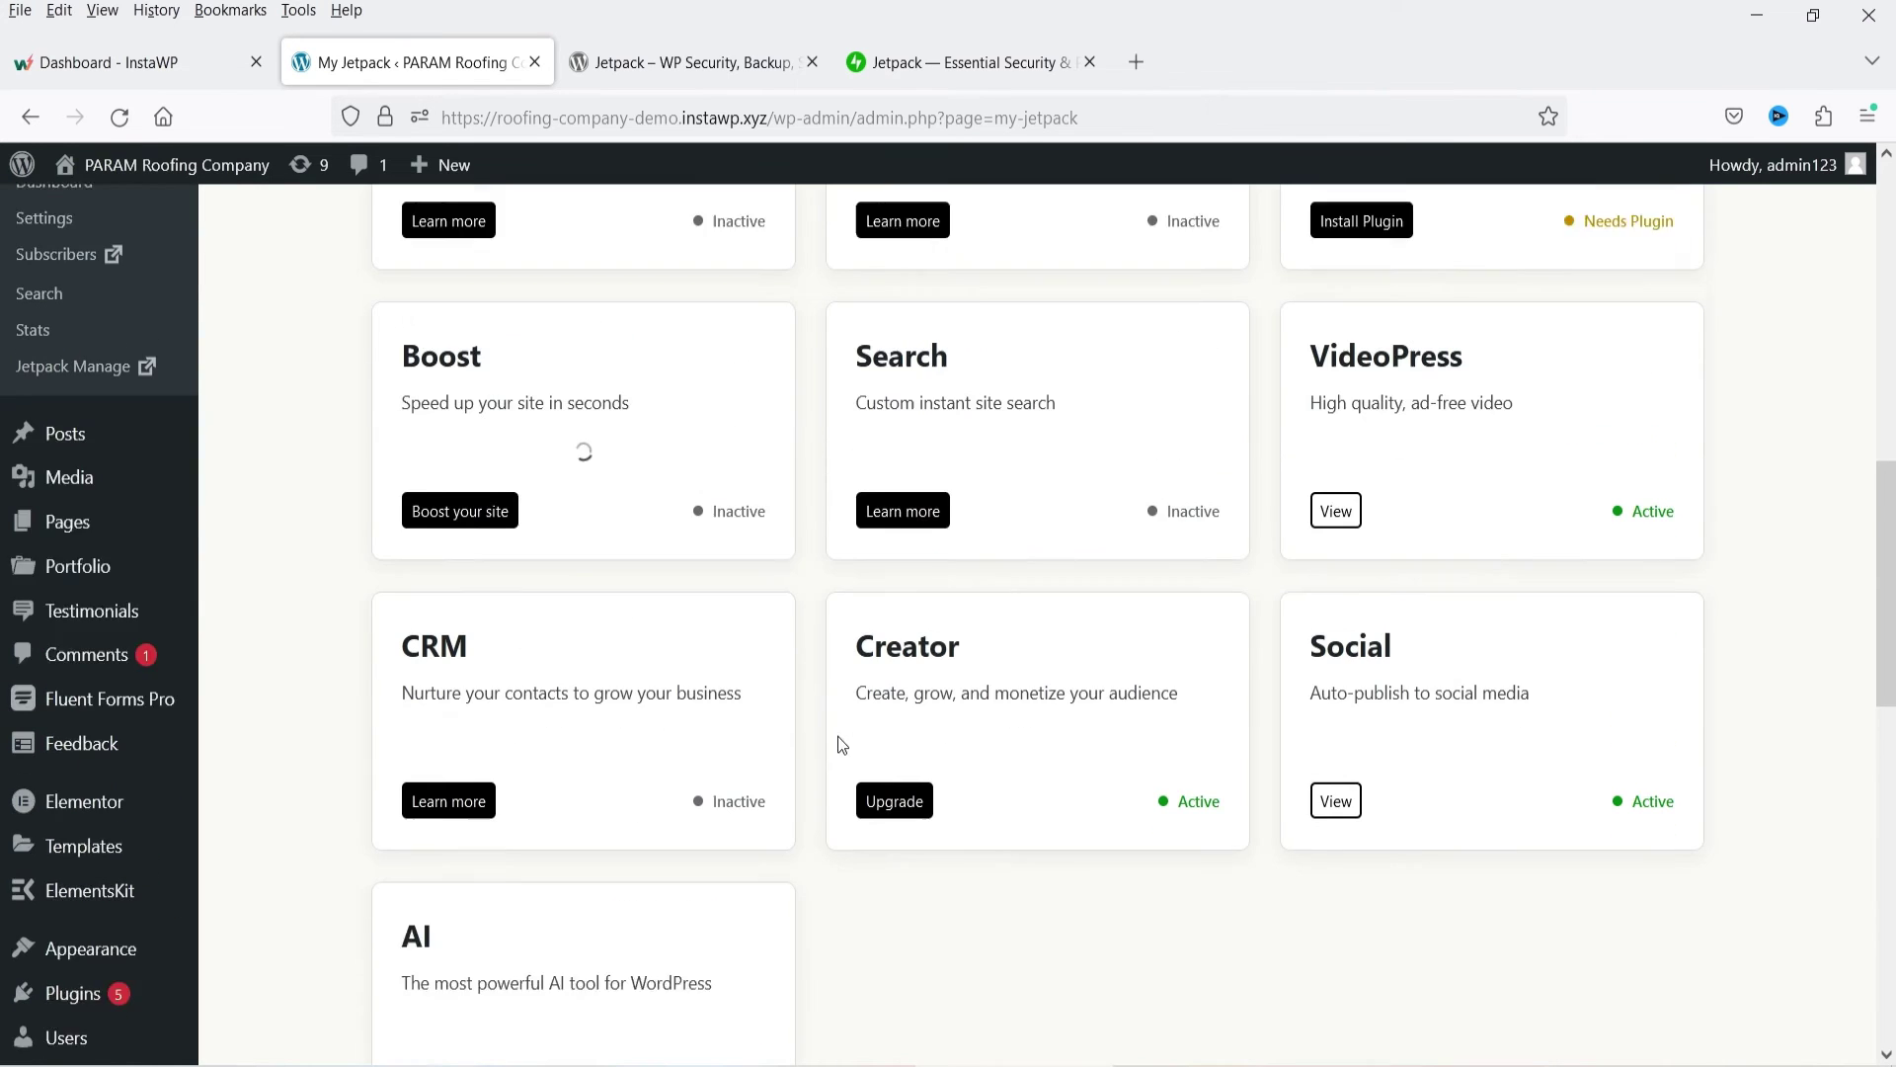
scroll(839, 743, down, 1)
scroll(776, 909, up, 3)
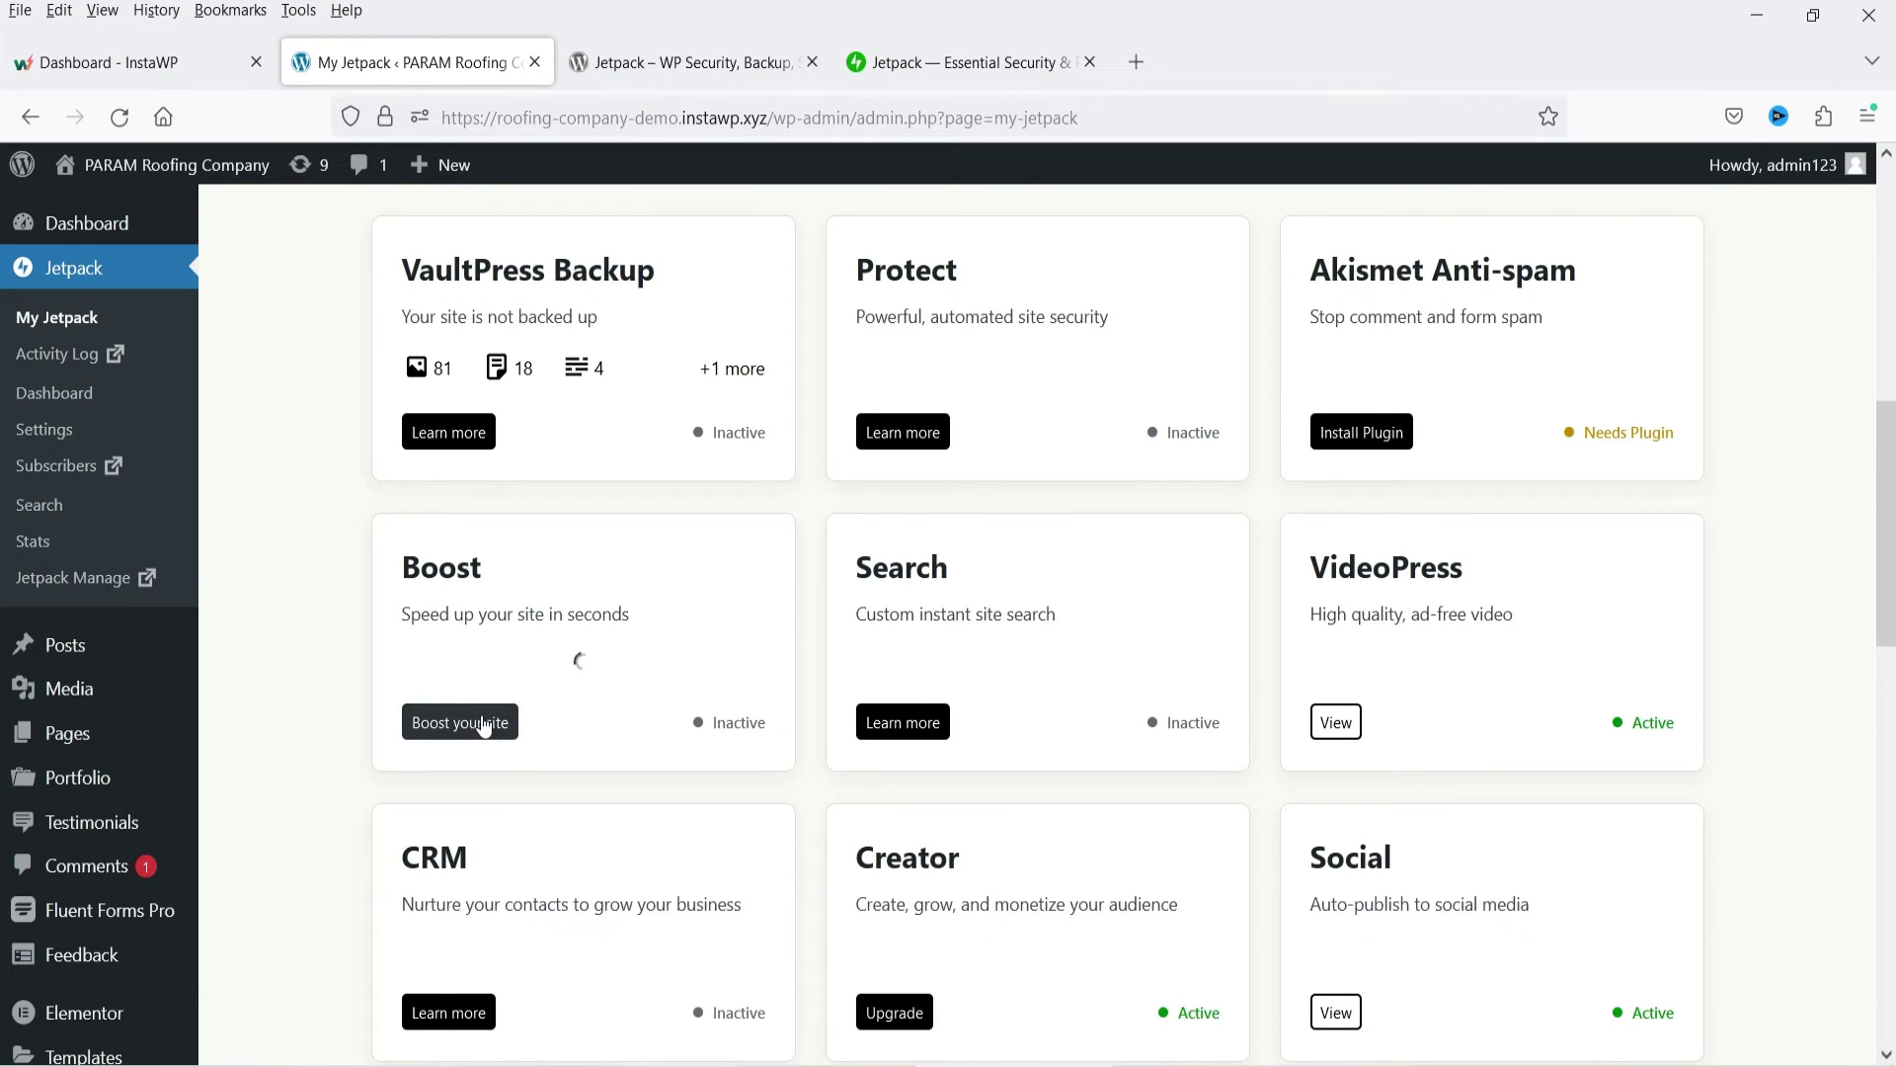
scroll(1225, 511, up, 2)
scroll(1225, 512, up, 4)
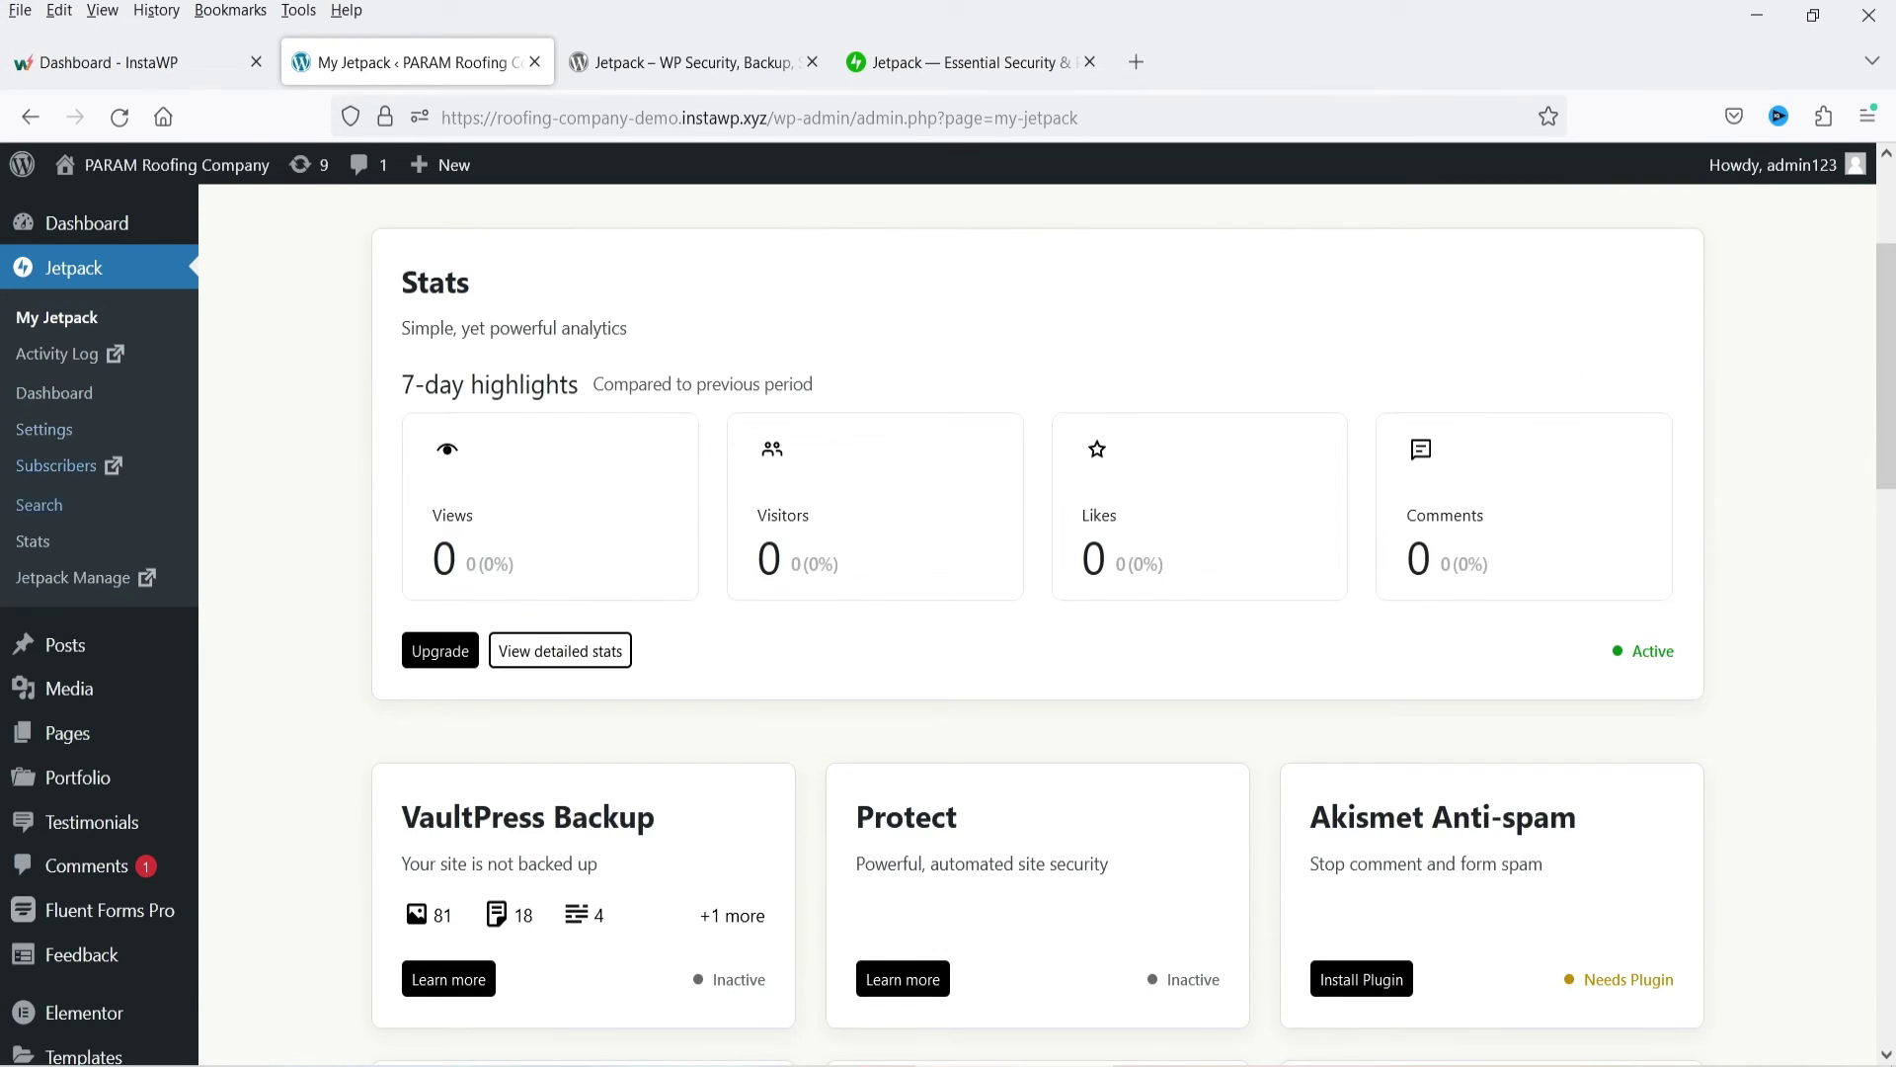
scroll(102, 790, down, 3)
Step: Search the plugin directory for 'jetpack', then install and activate Jetpack Boost
mouse_move(90, 953)
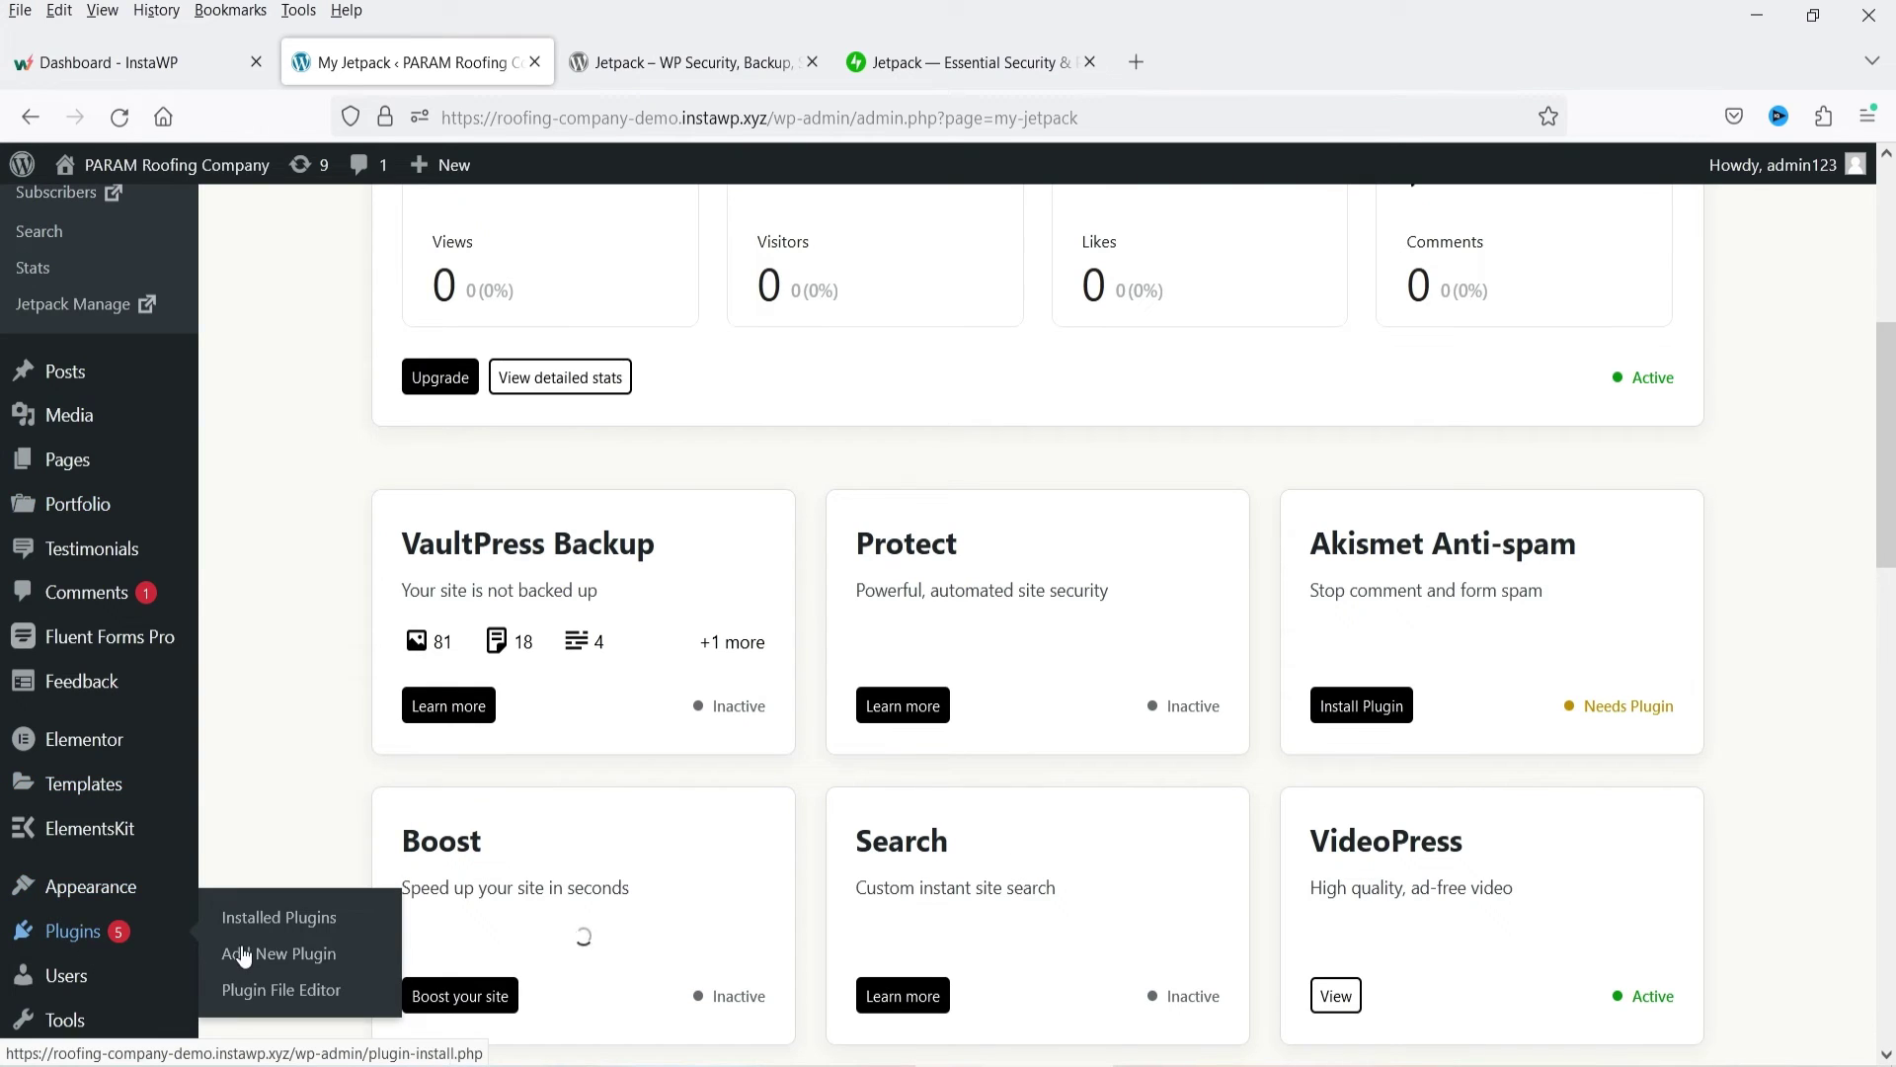
click(243, 950)
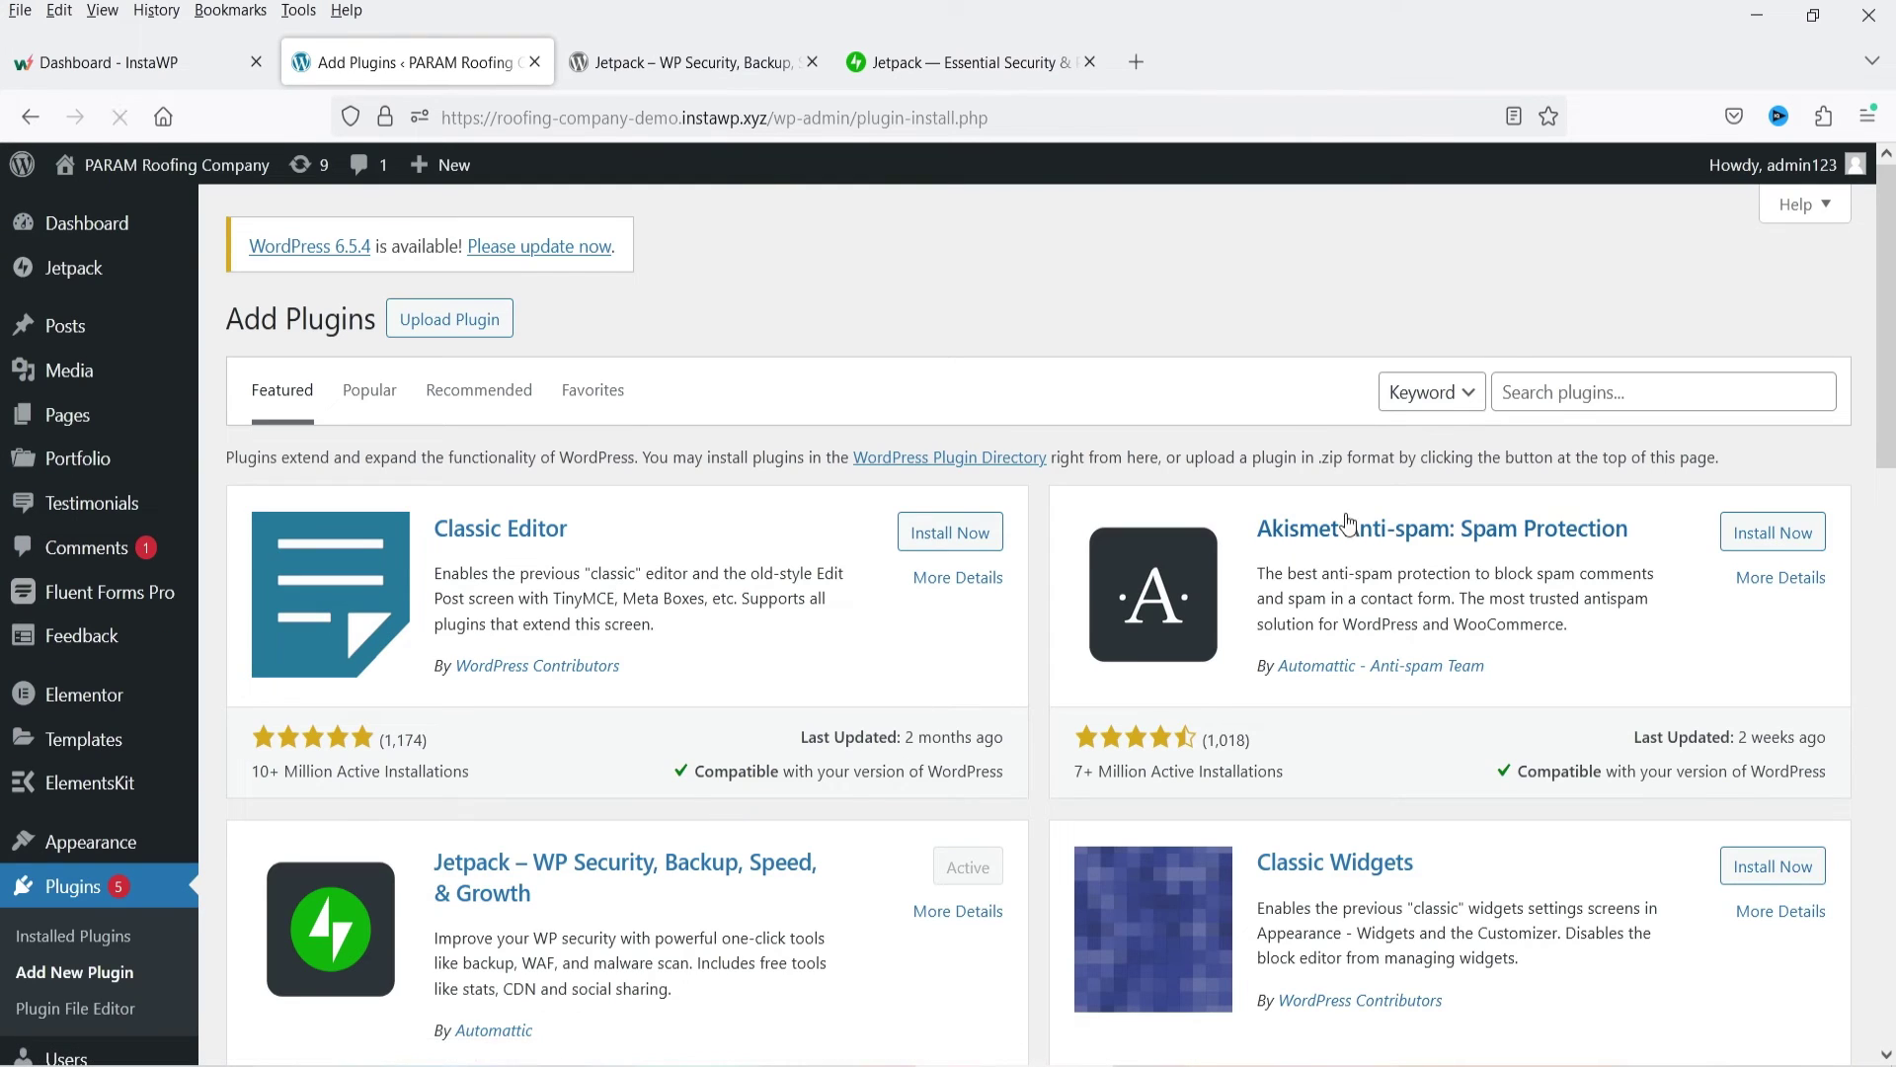
click(1664, 392)
text(jetpack)
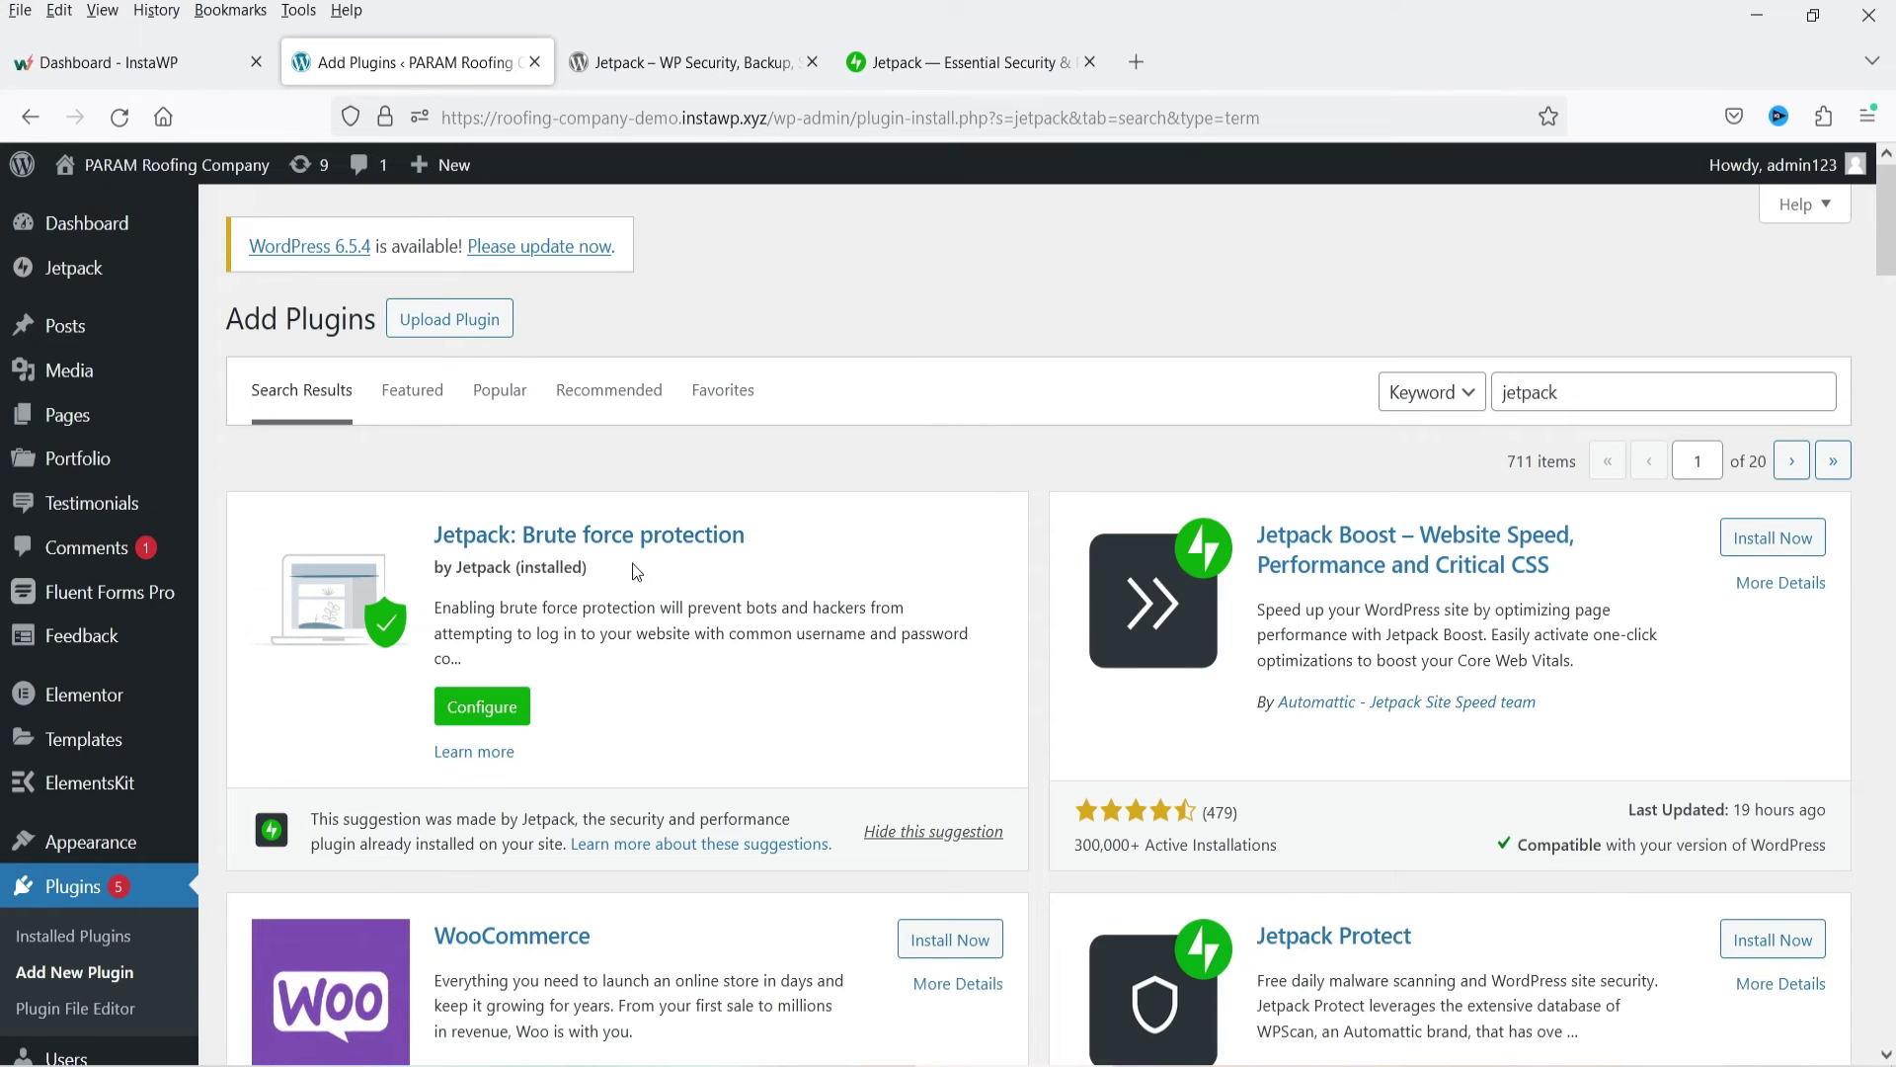
click(1784, 546)
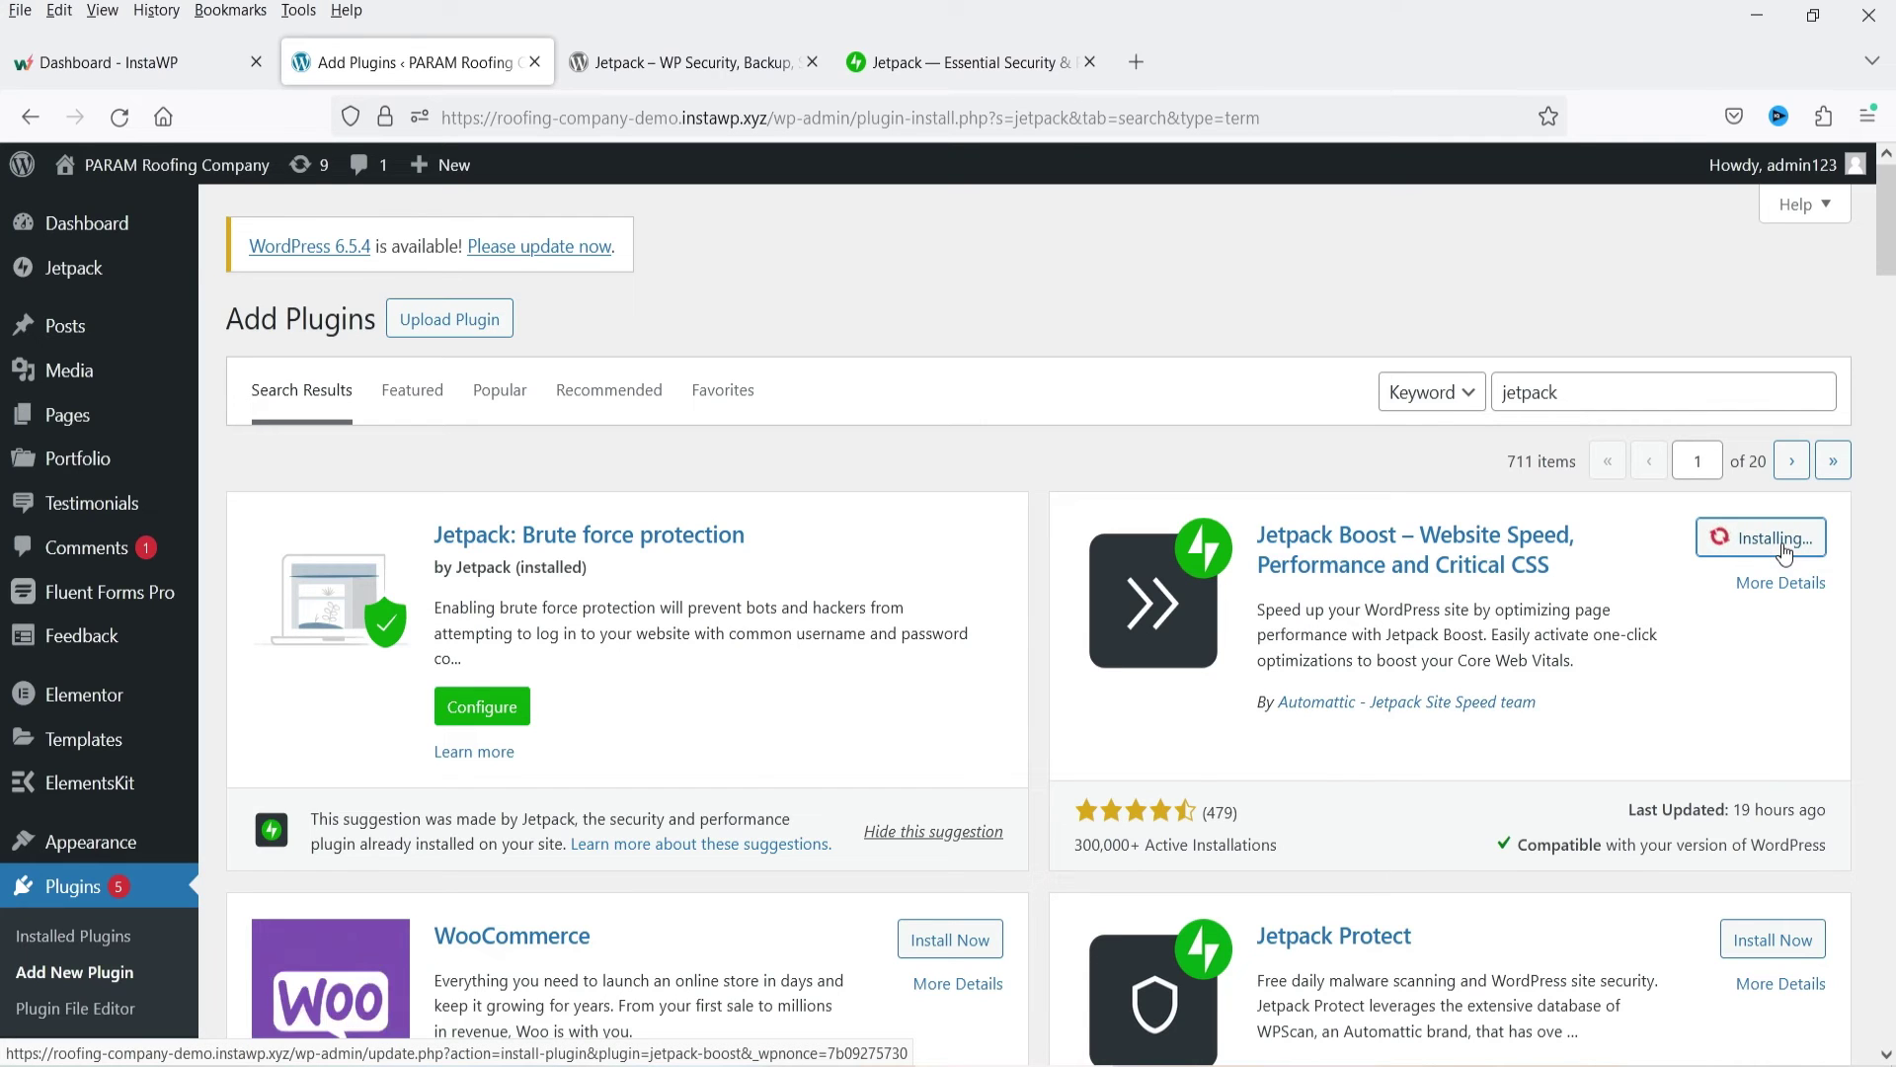
click(1783, 541)
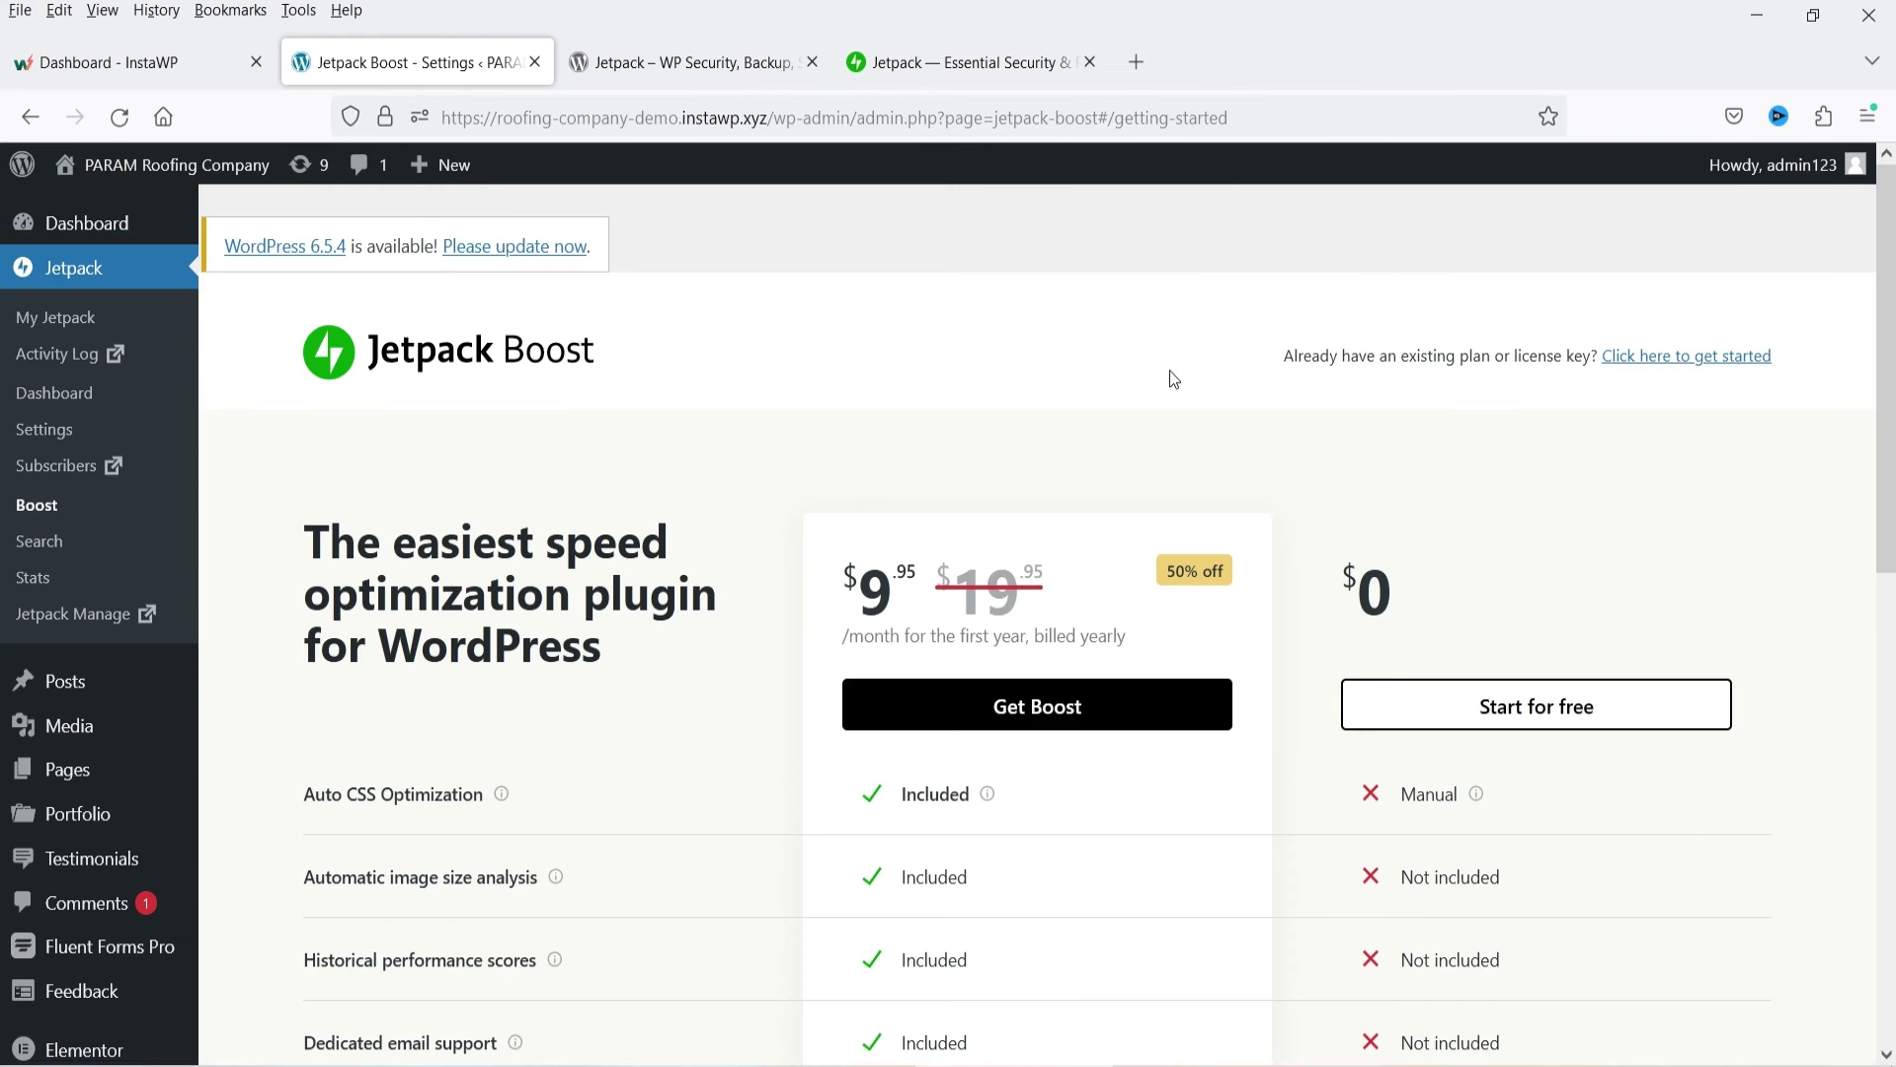
Step: Start Jetpack Boost for free, showing overall score C, mobile 60, desktop 80
scroll(1580, 583, down, 5)
scroll(1548, 553, up, 3)
click(1527, 455)
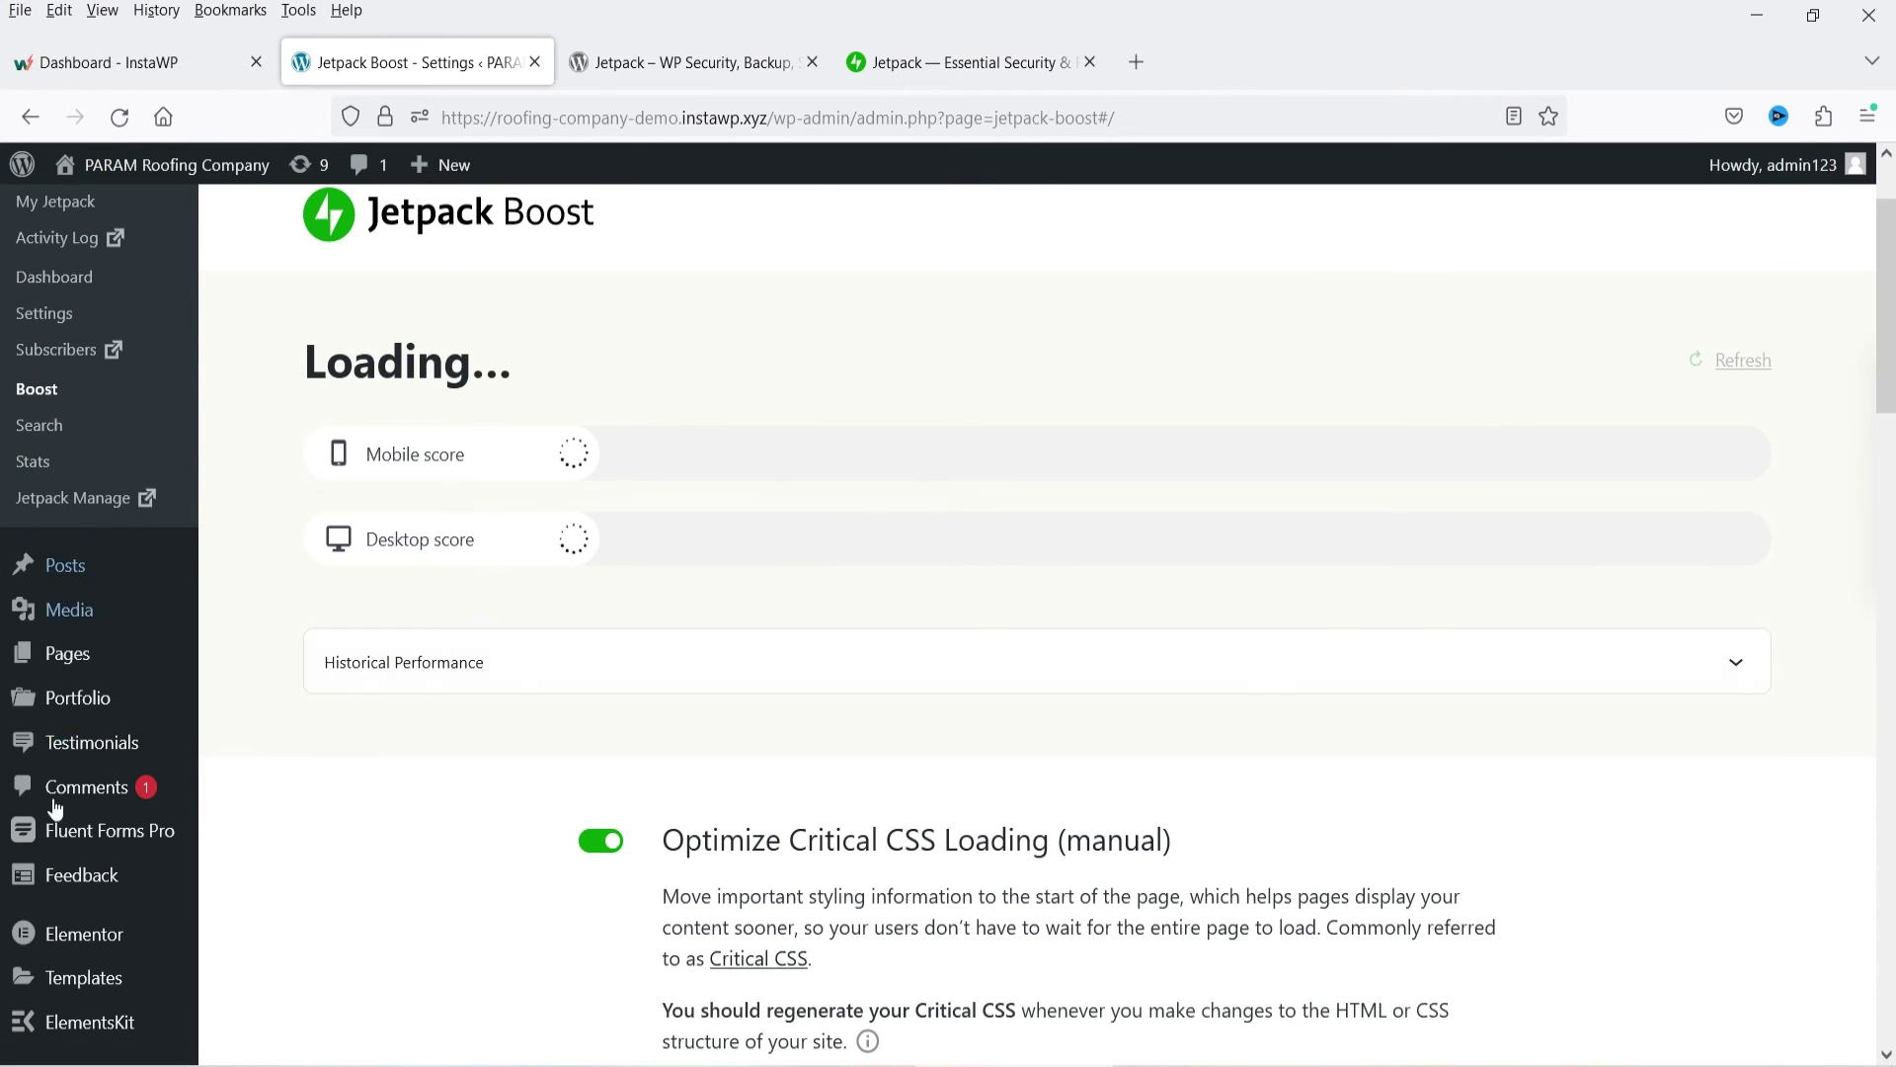
scroll(104, 743, down, 2)
Step: Search 'jetpack', install and activate Jetpack Protect, then return to Add New Plugin
mouse_move(108, 987)
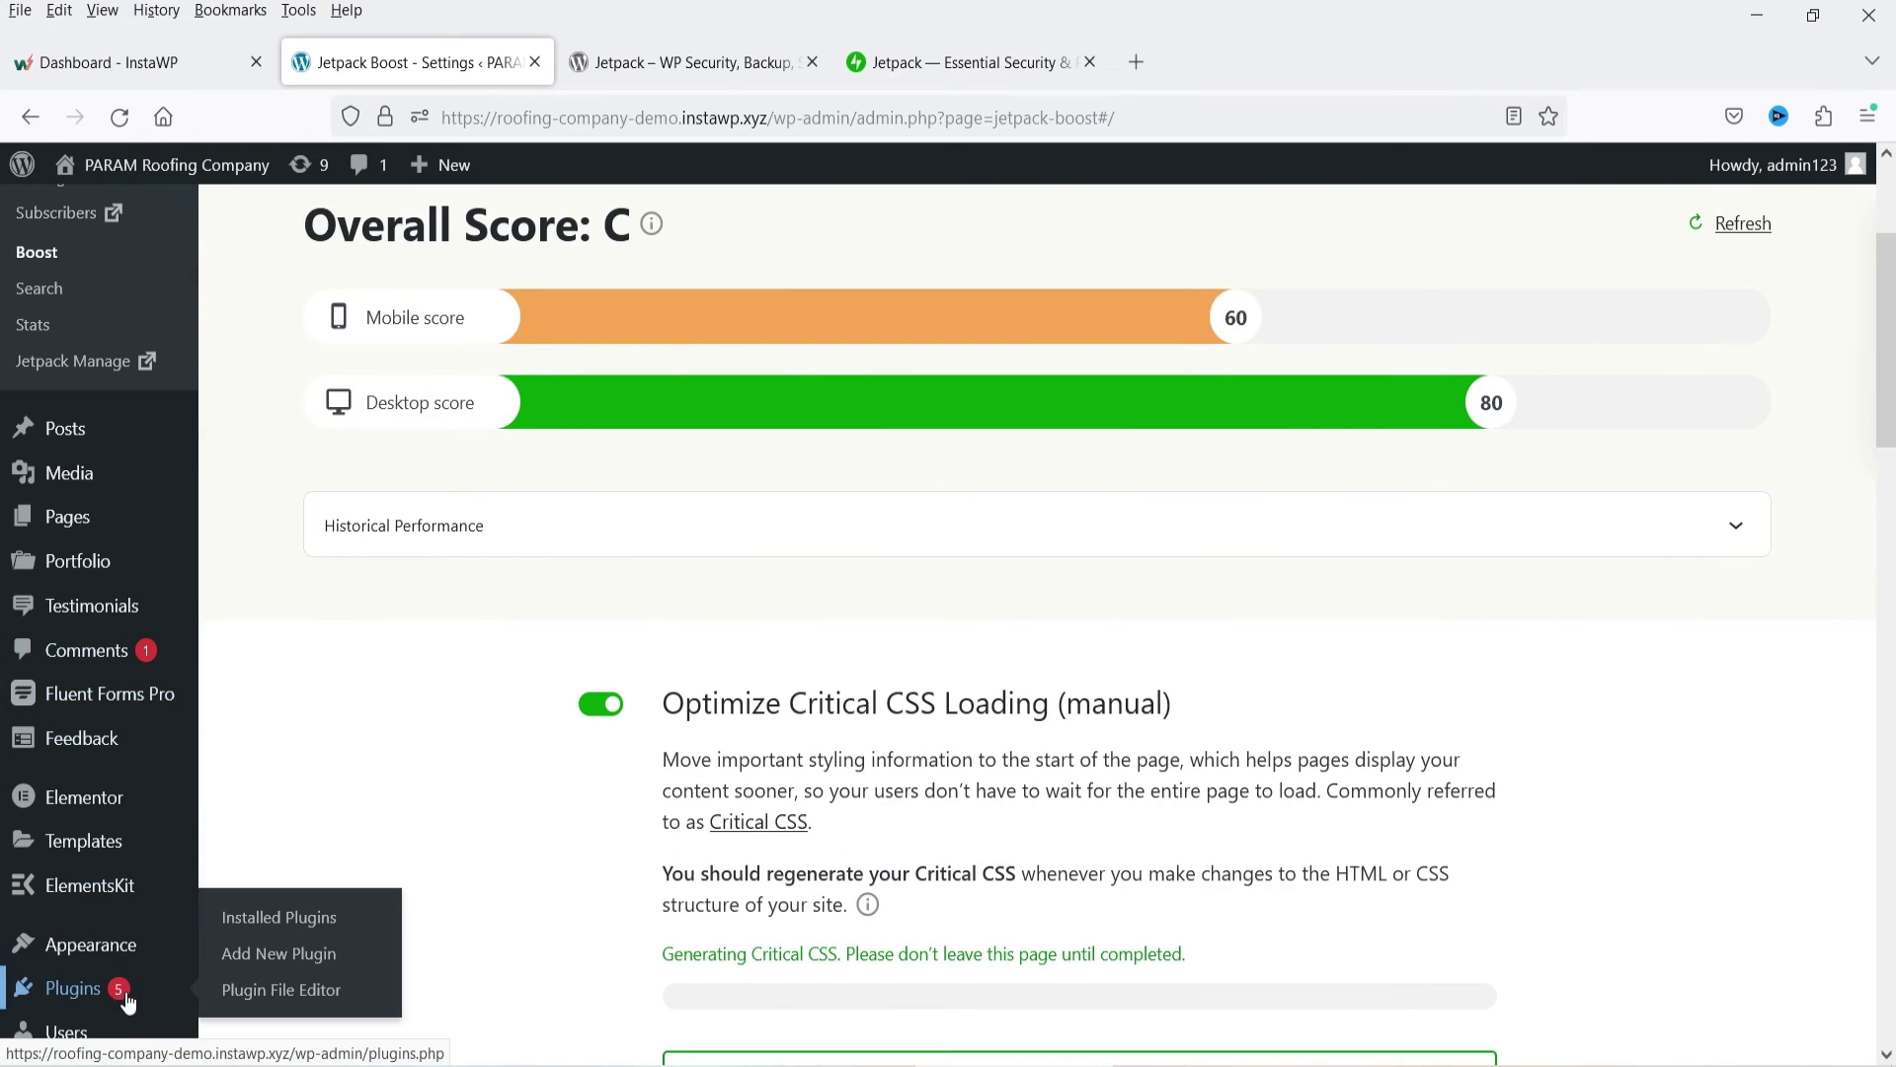
click(296, 973)
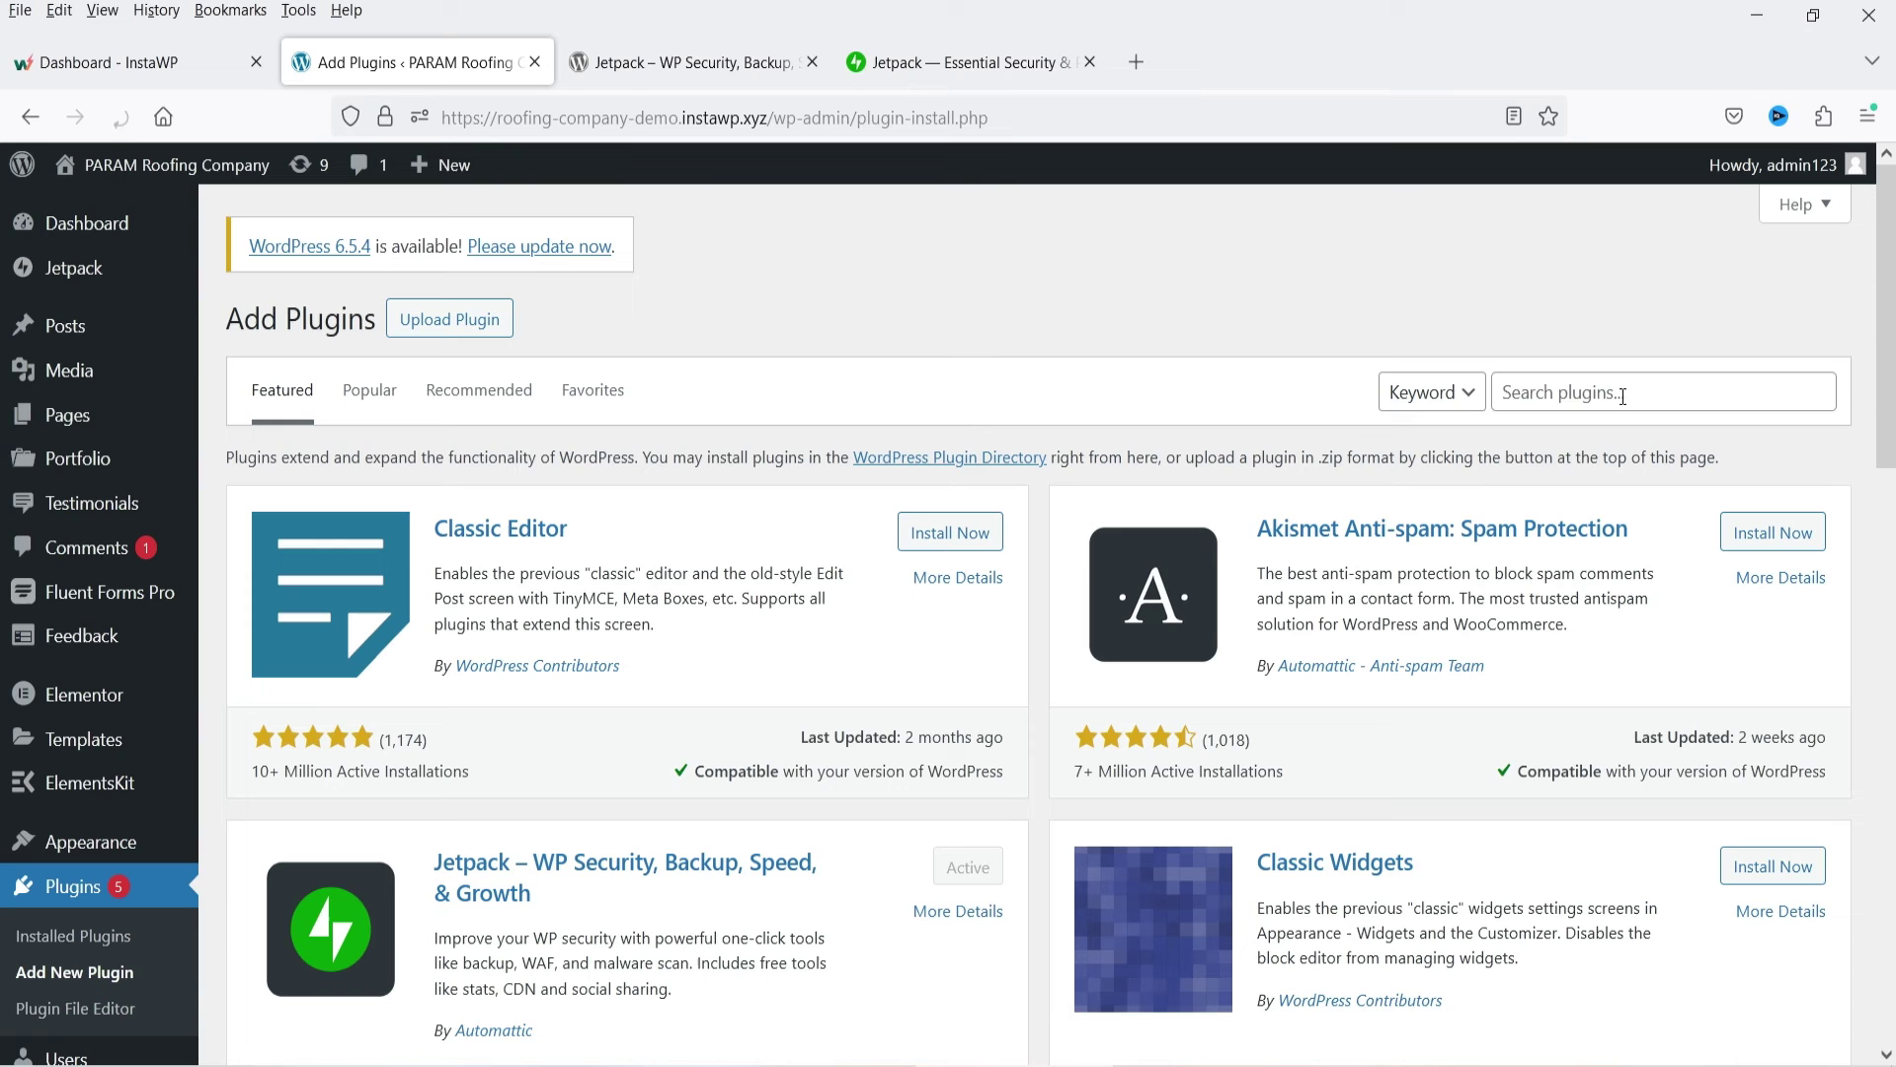
click(1621, 394)
text(jetpack)
scroll(1047, 565, down, 4)
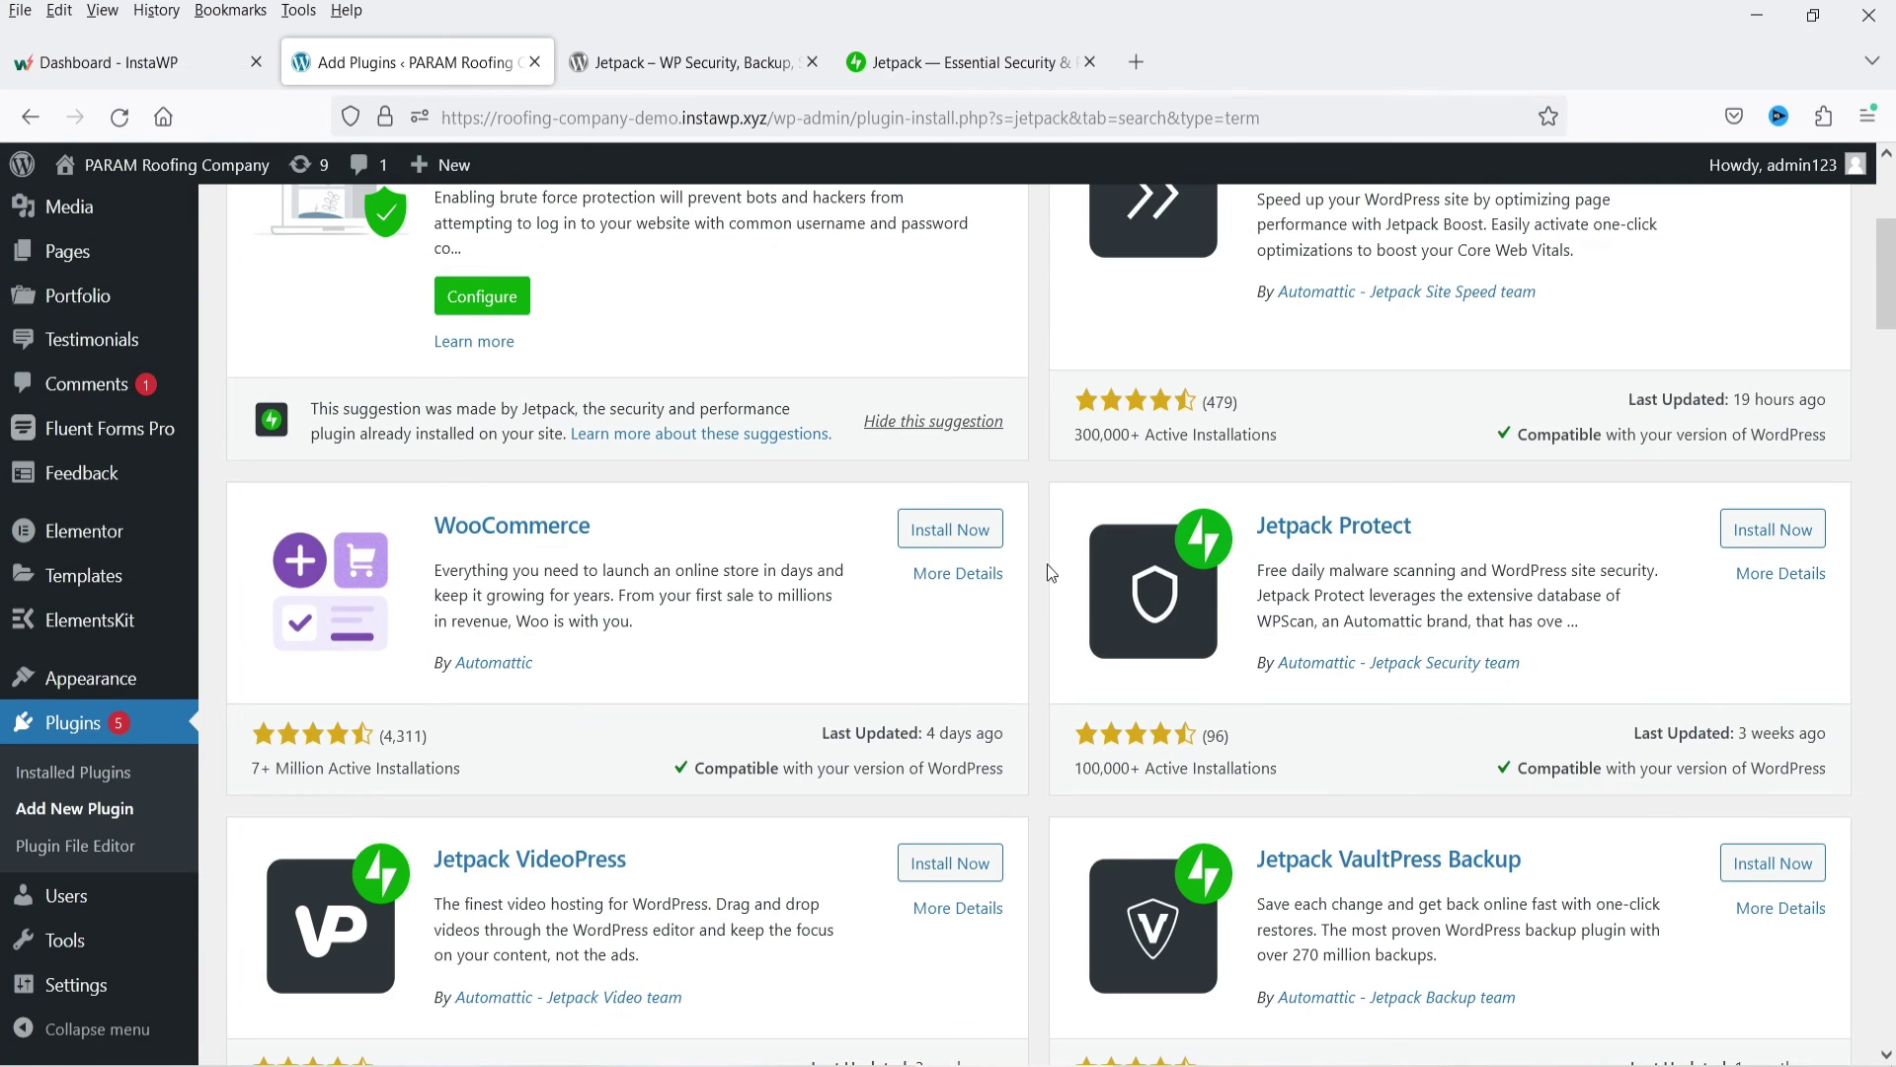
click(1779, 546)
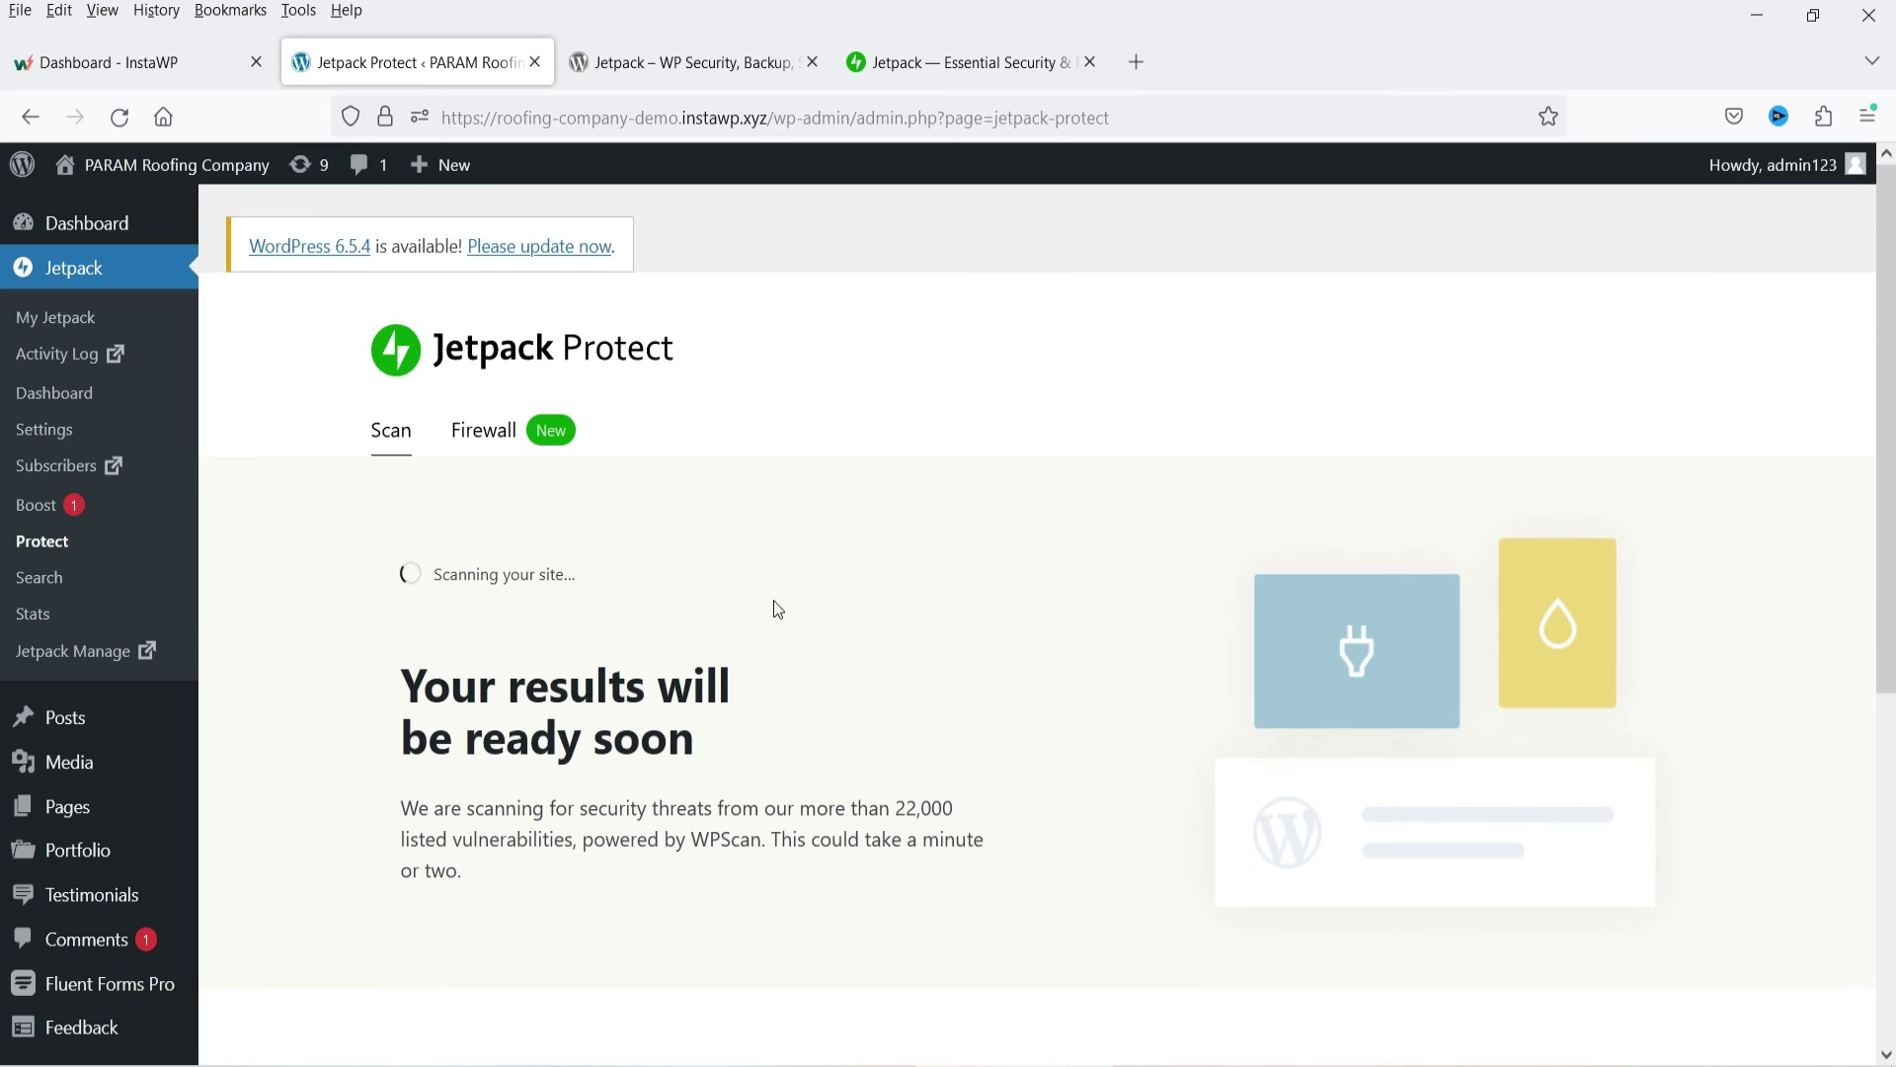
scroll(778, 610, down, 3)
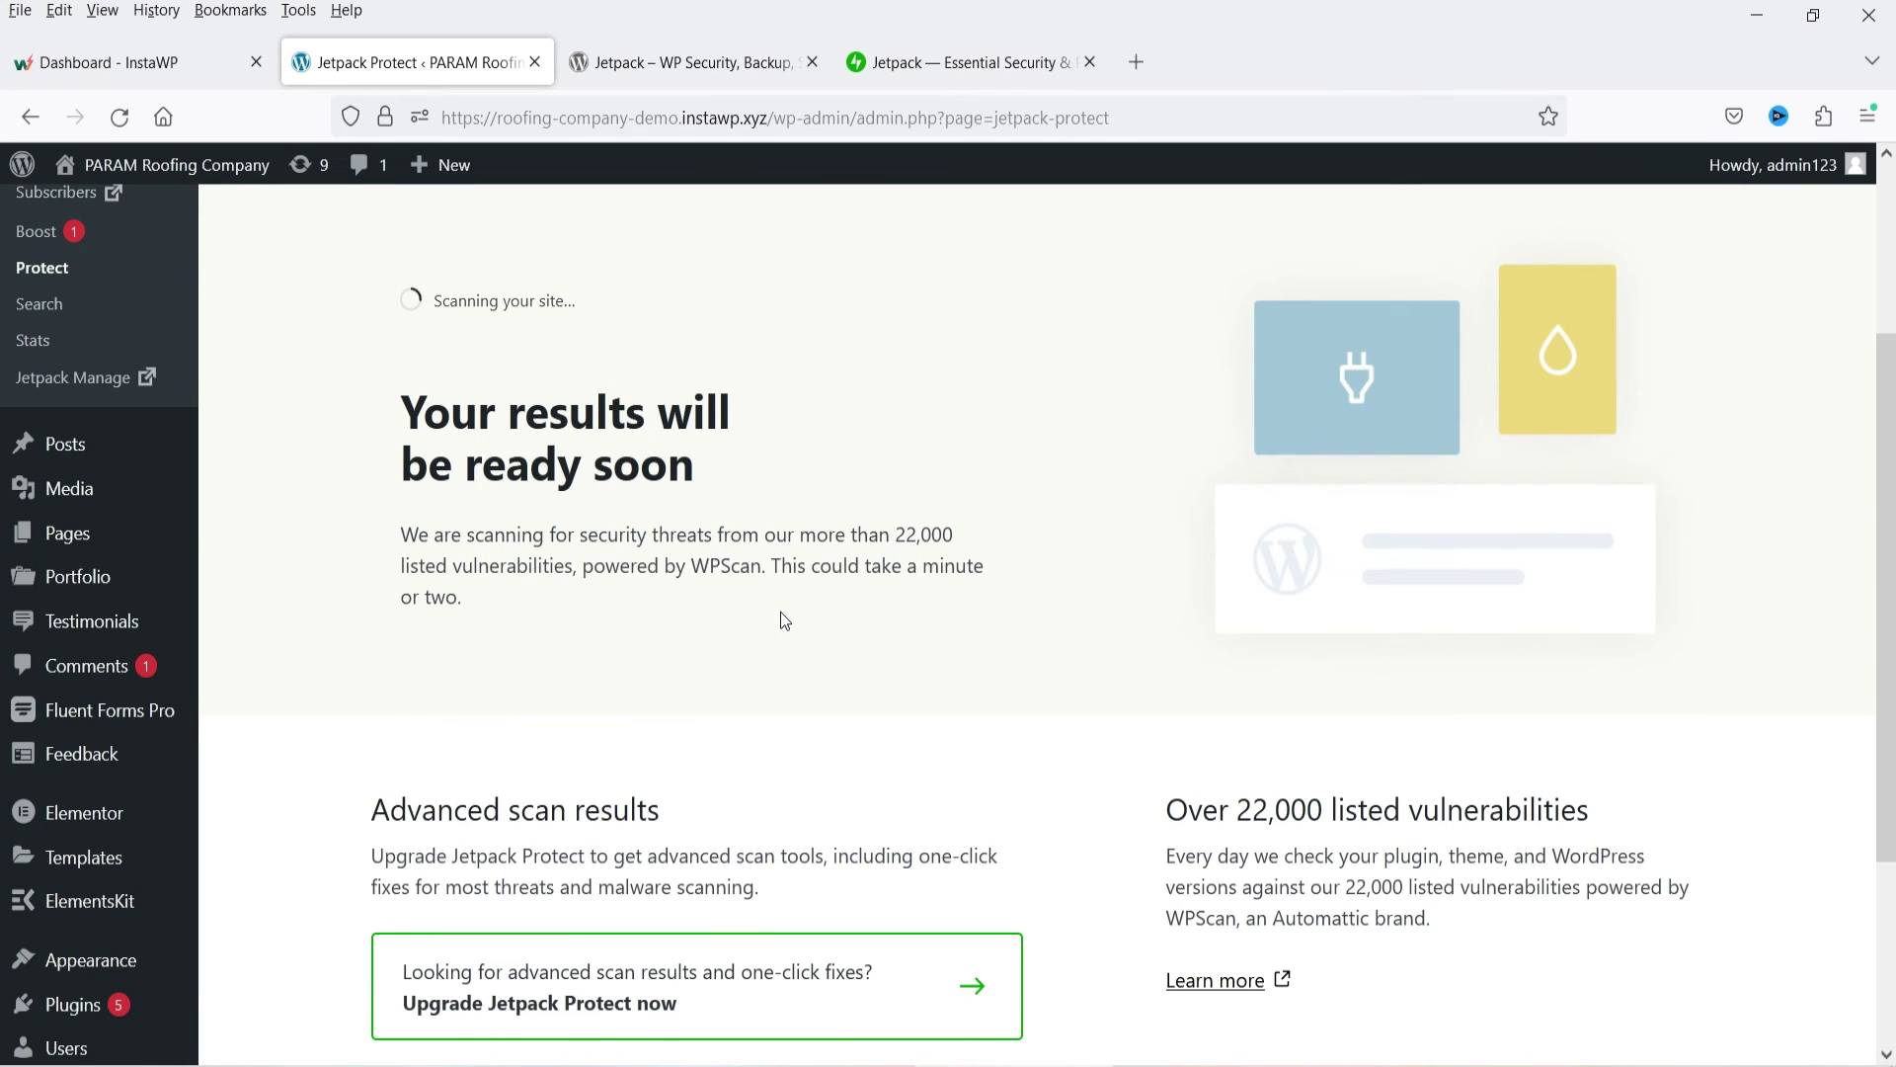
click(250, 953)
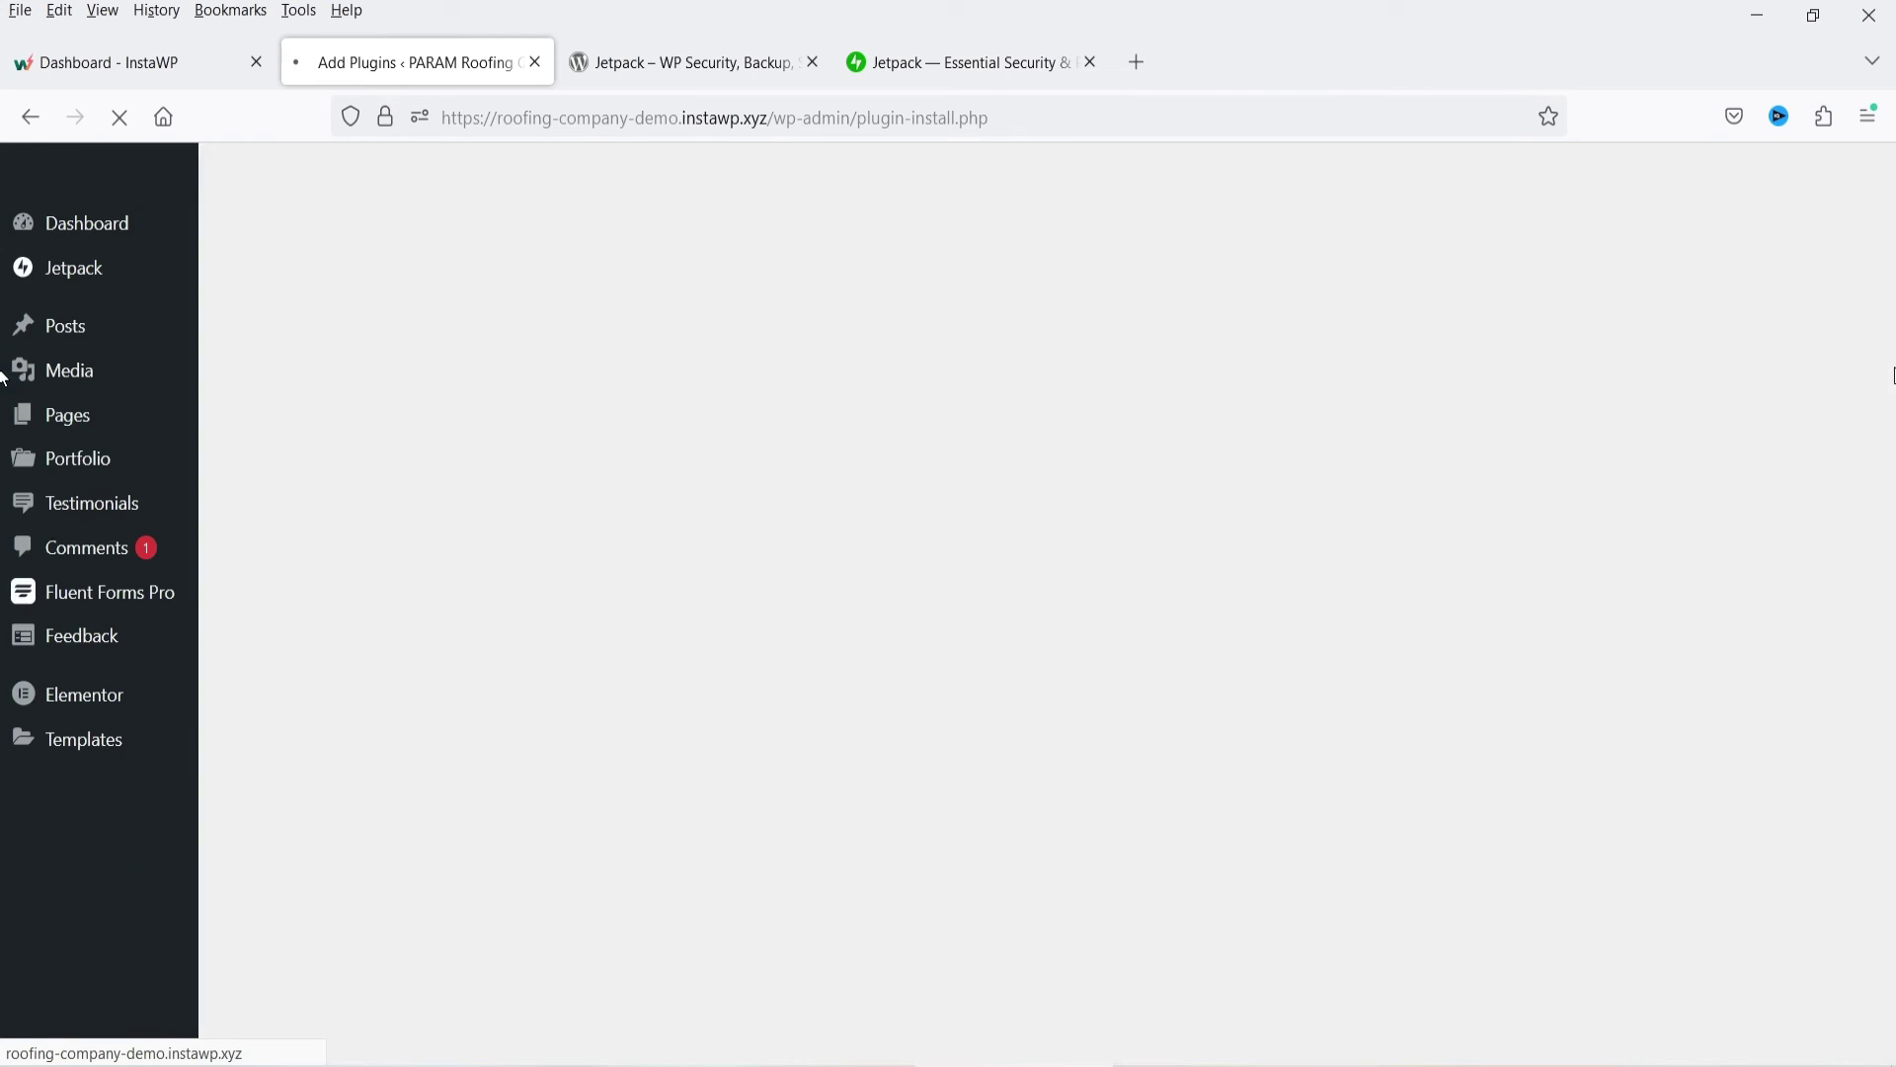
Step: Search 'jetpack' in Add Plugins, then install and activate Jetpack Social
text(jetpack)
scroll(1792, 490, down, 6)
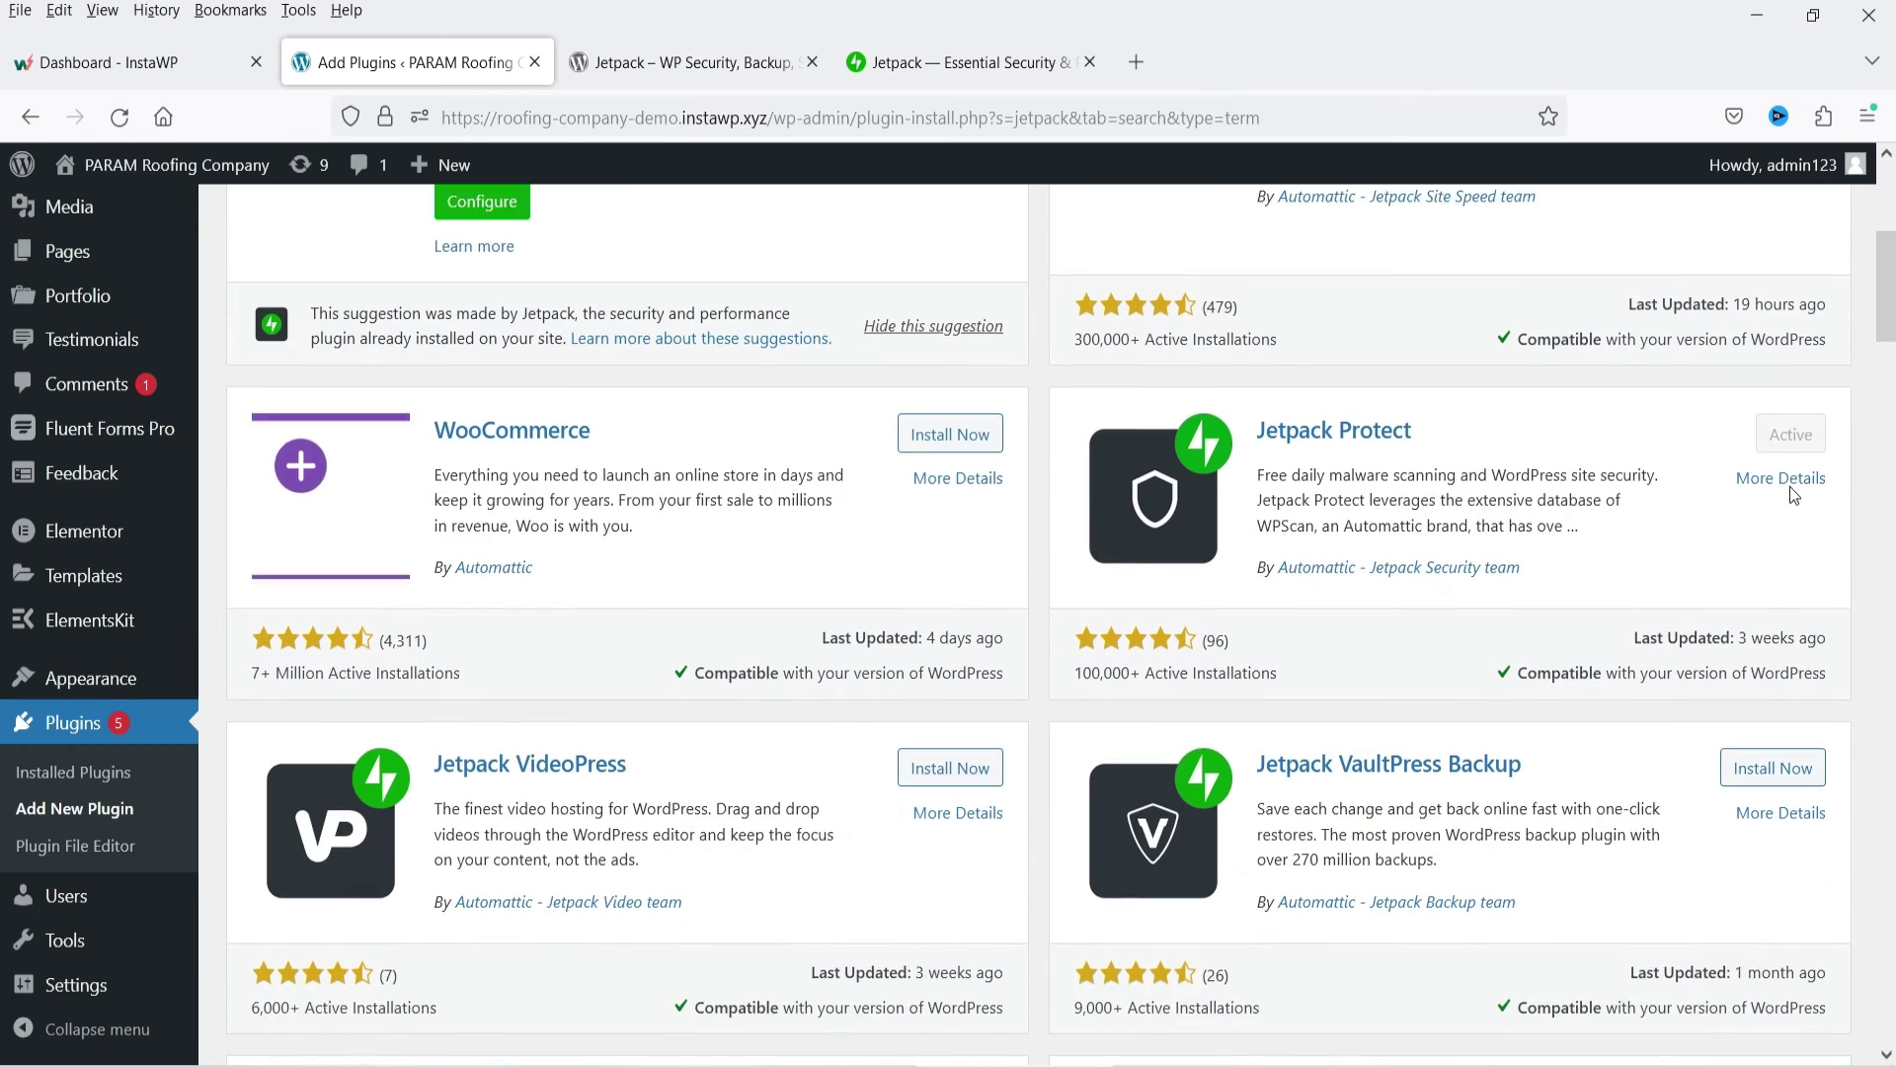
scroll(583, 620, down, 1)
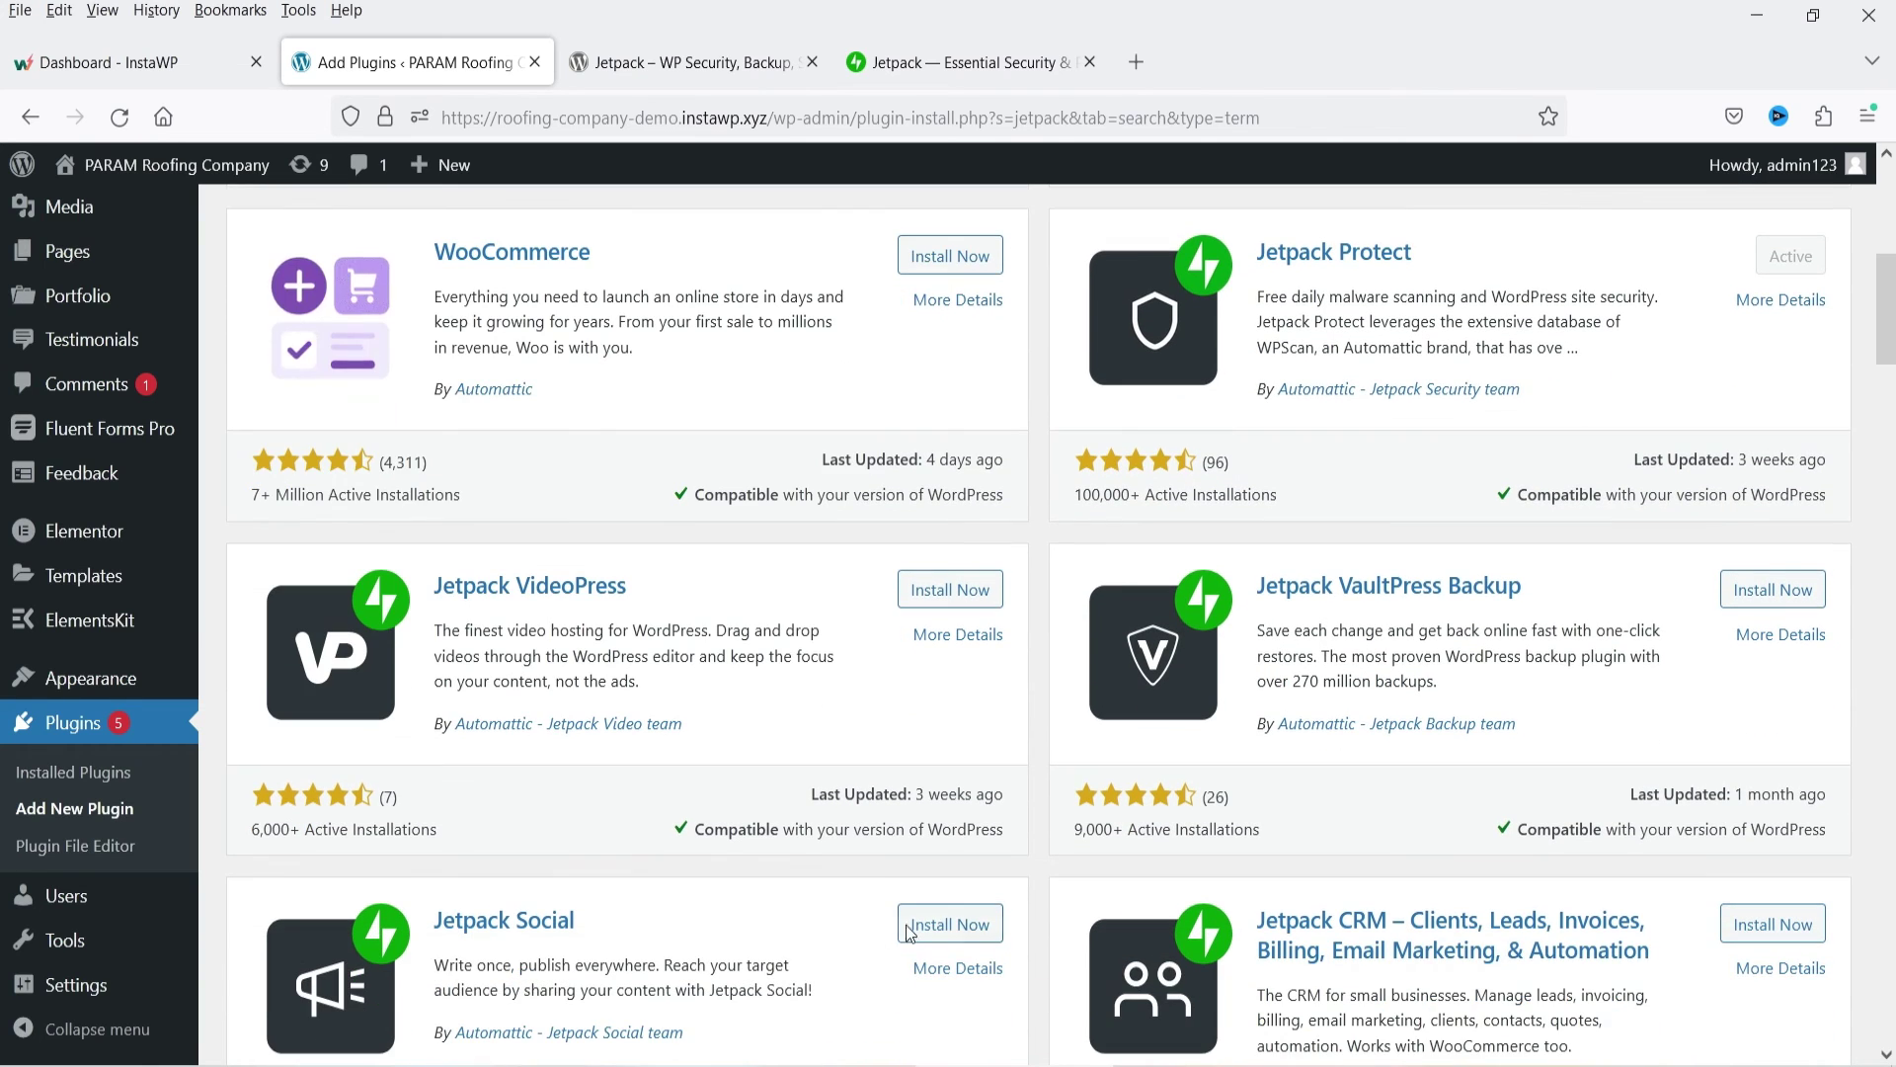
click(963, 929)
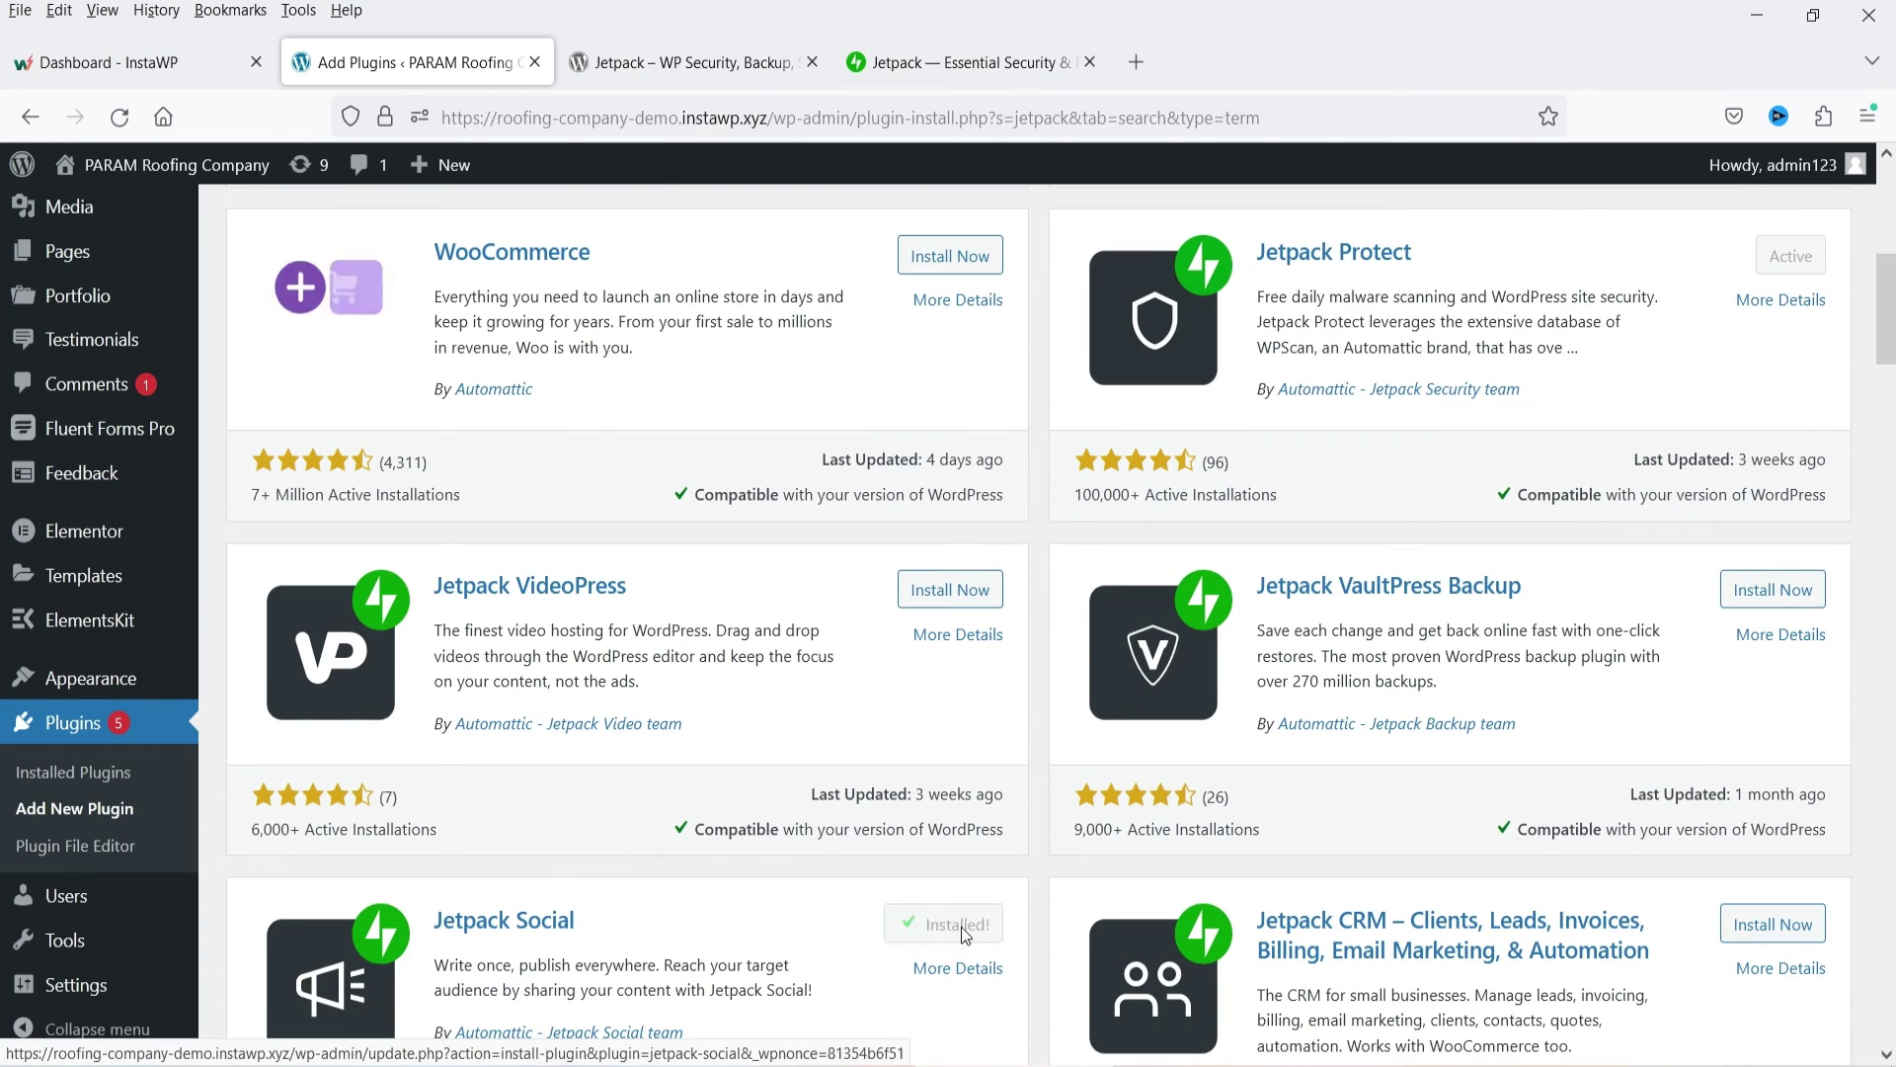
click(946, 924)
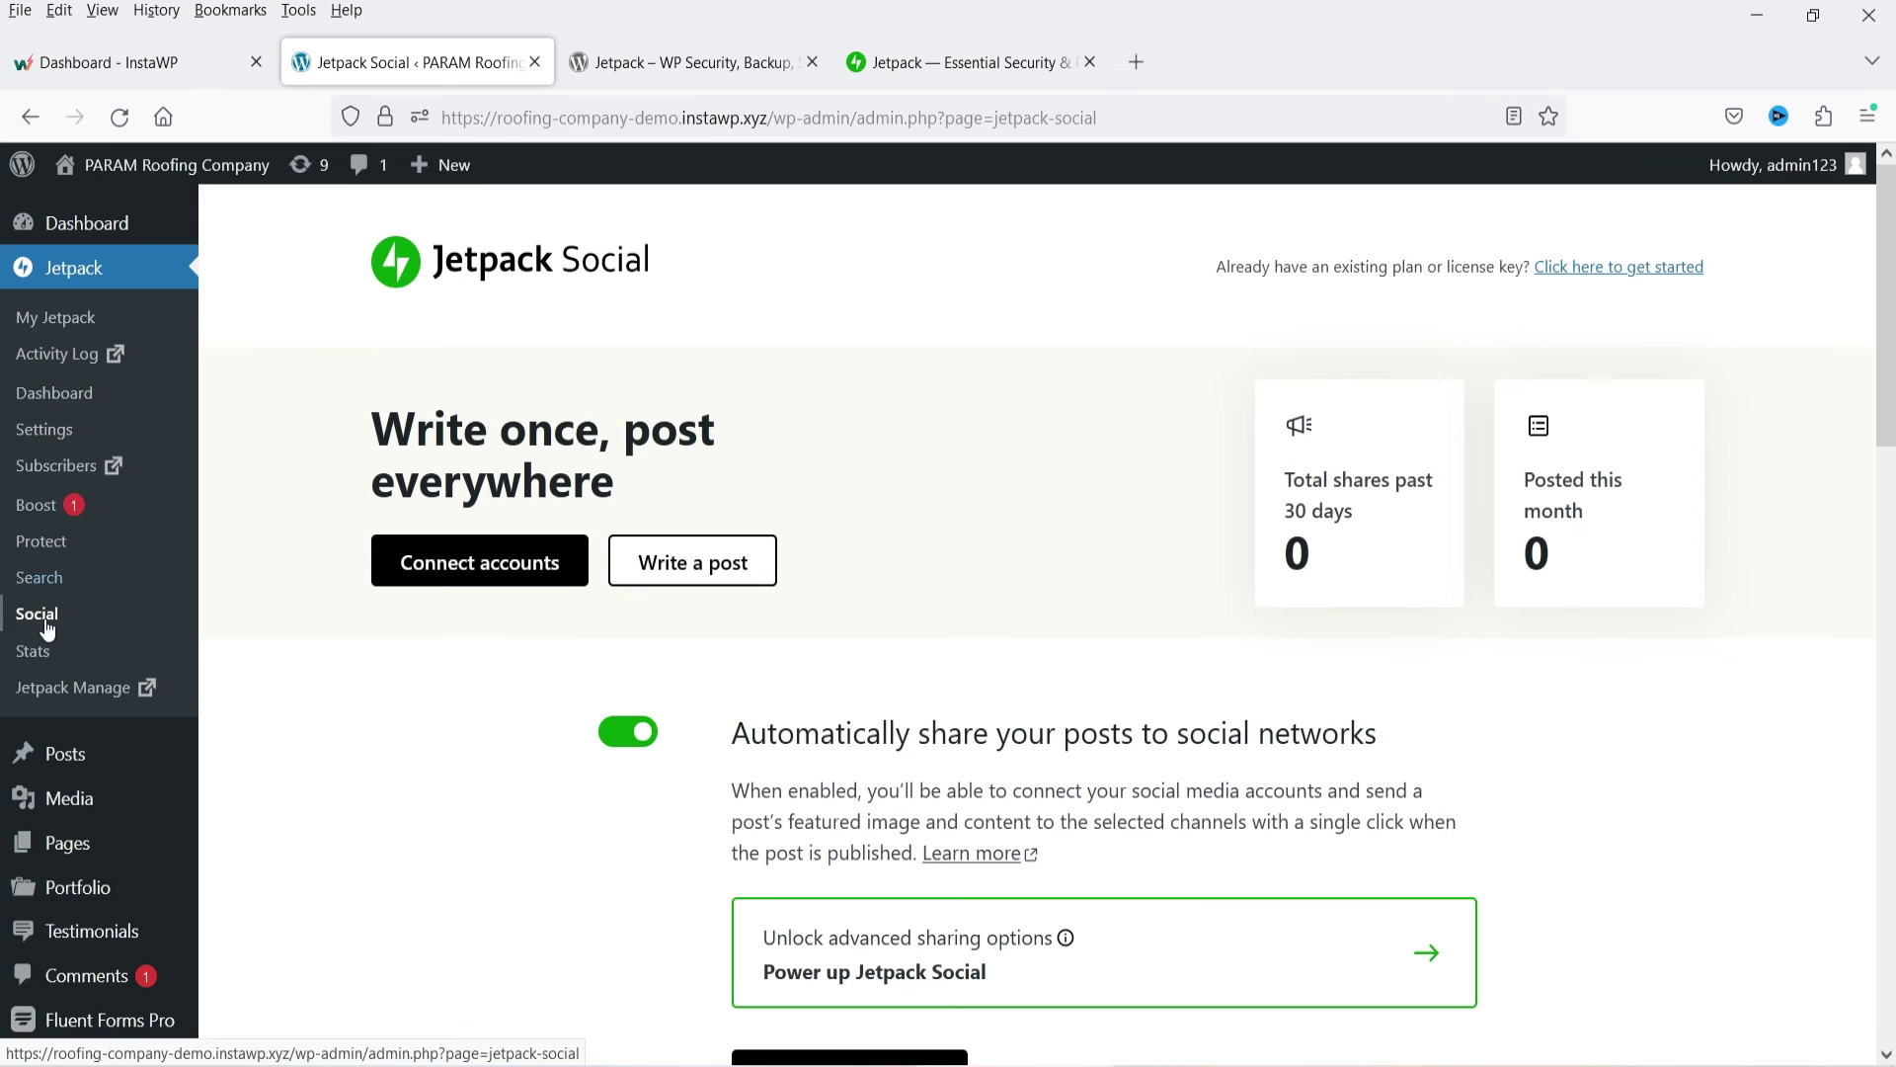
Step: Check the Jetpack Social page (auto-sharing on, 0 shares), then go to the Jetpack Dashboard
scroll(1115, 571, down, 4)
scroll(1115, 571, up, 3)
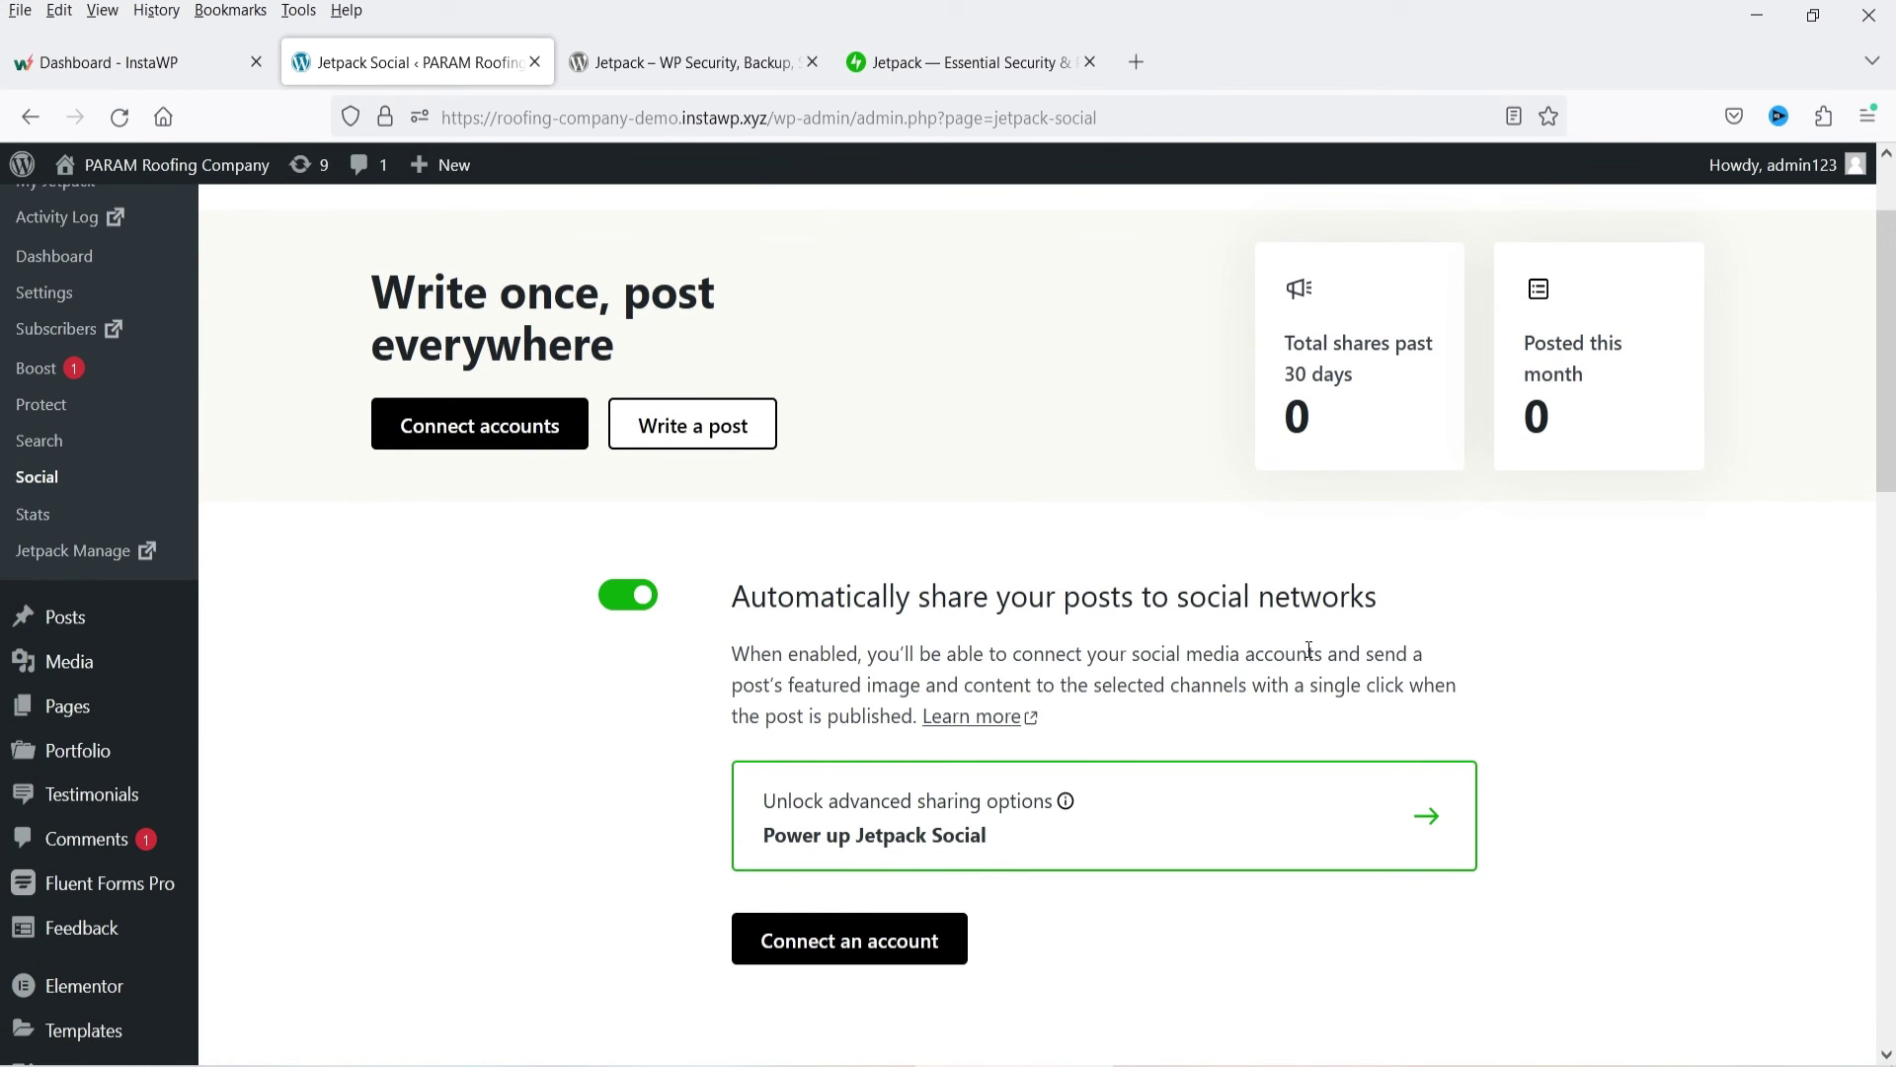
scroll(1516, 642, down, 3)
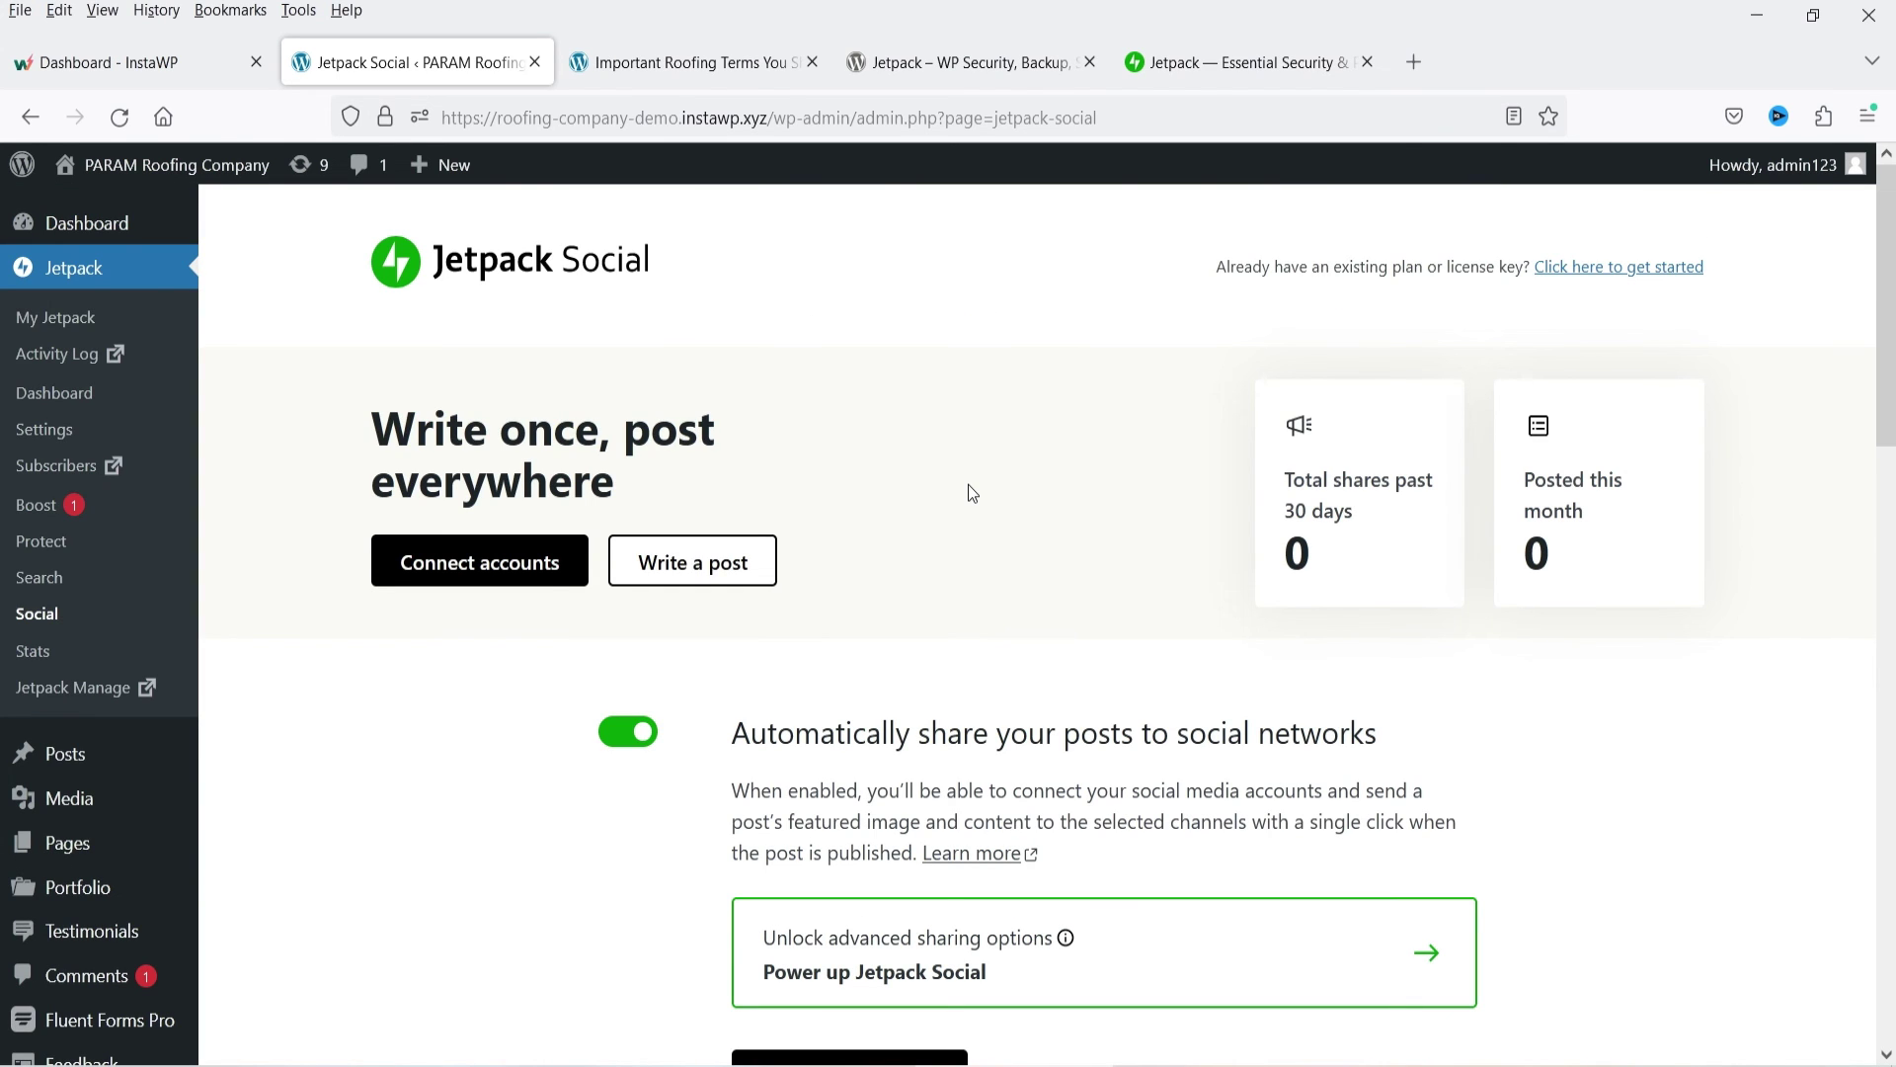
click(69, 389)
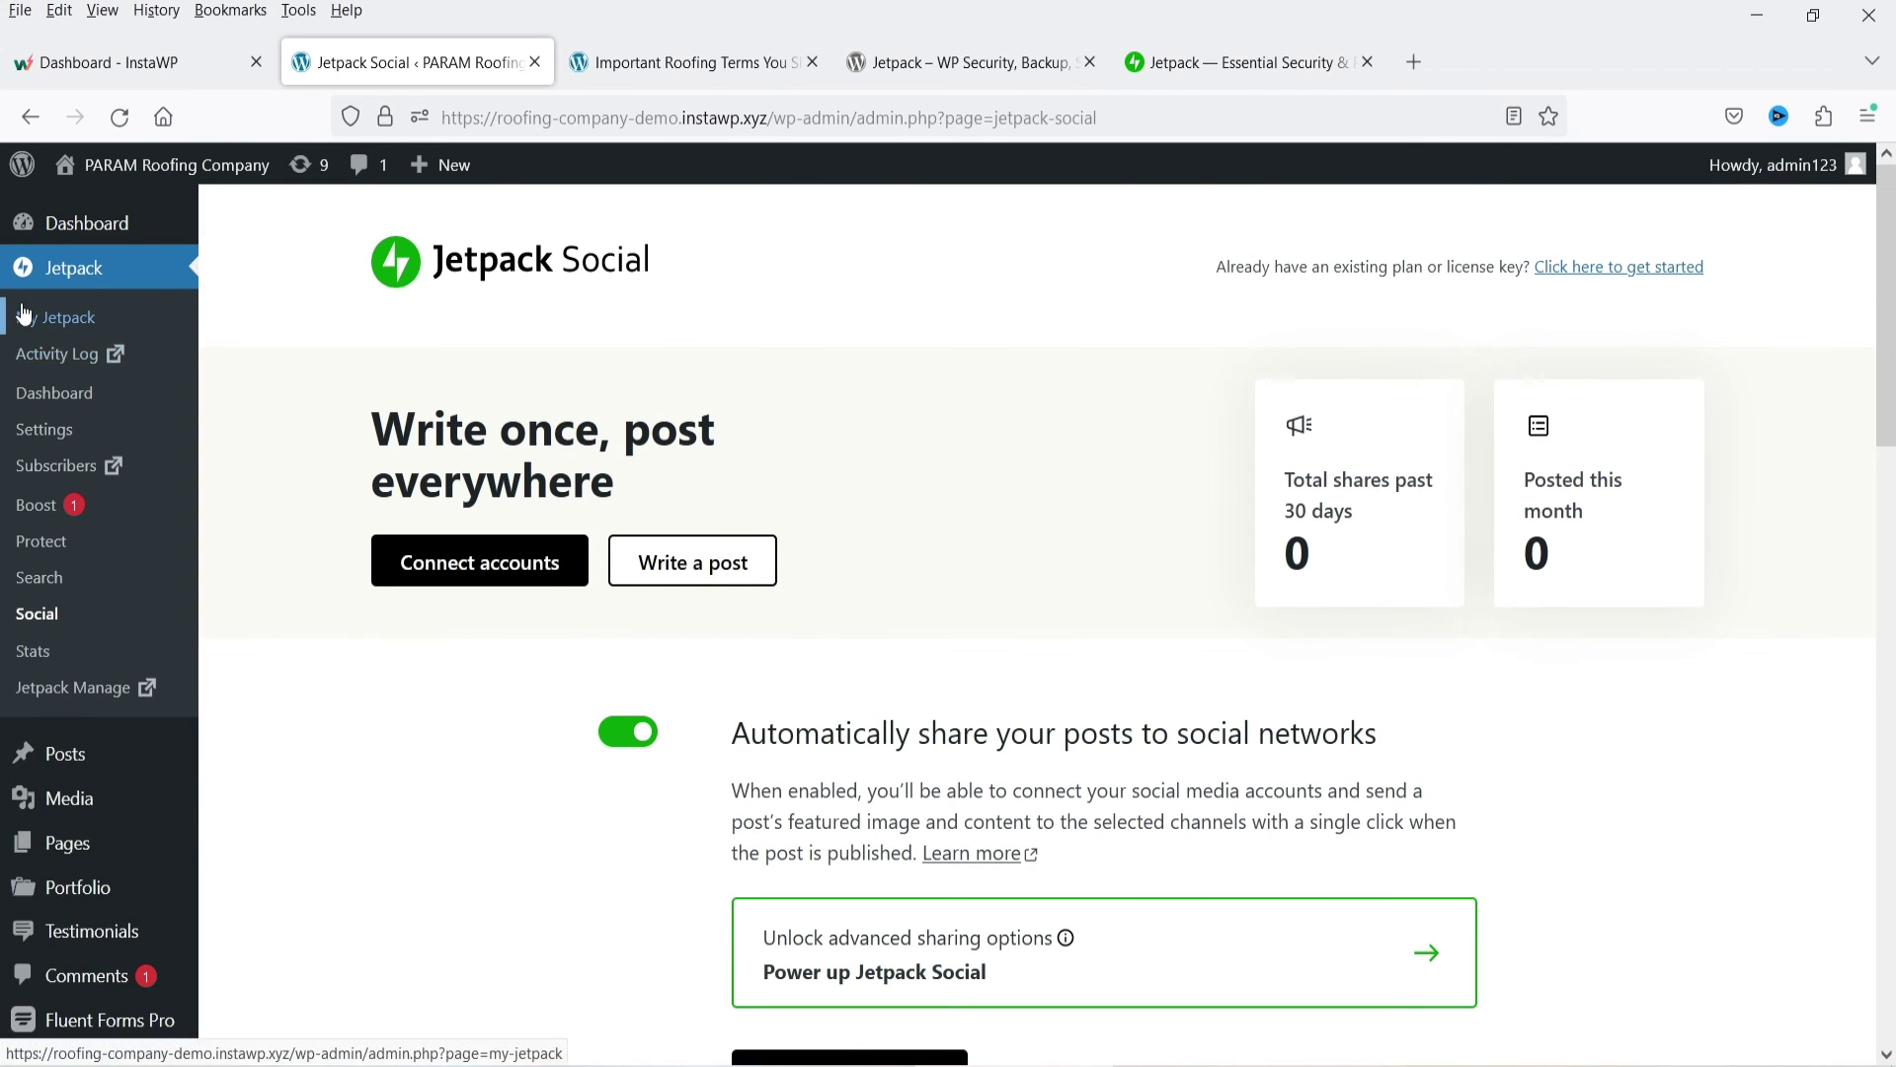